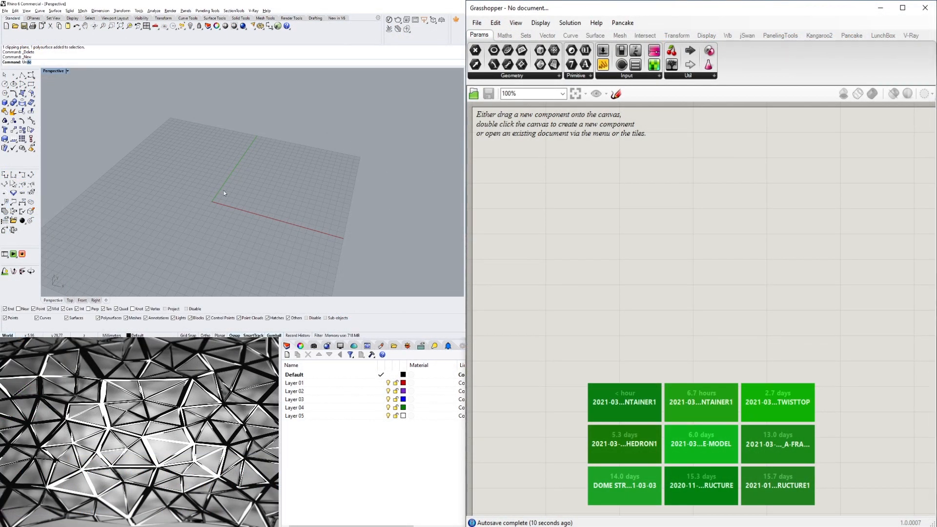
Open the document units settings and keep the model units in millimetres.
type("its")
key("Return")
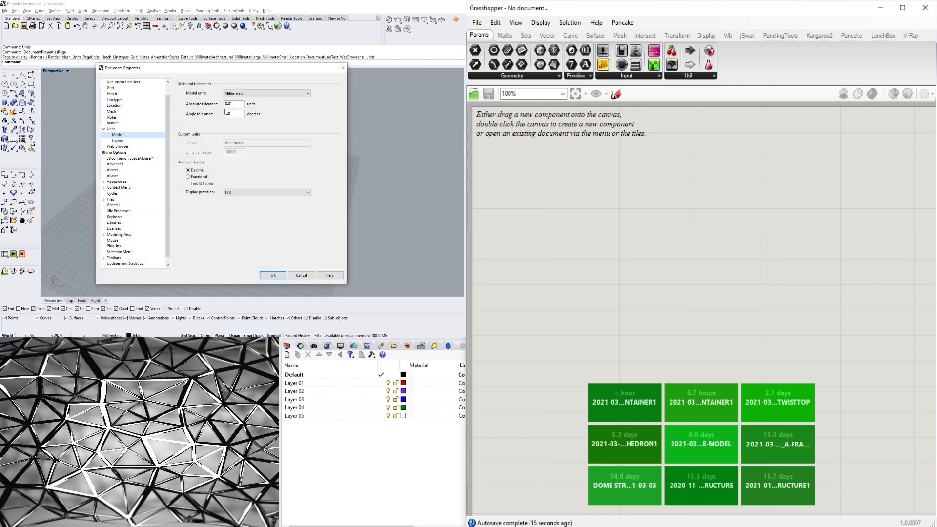
left_click(272, 274)
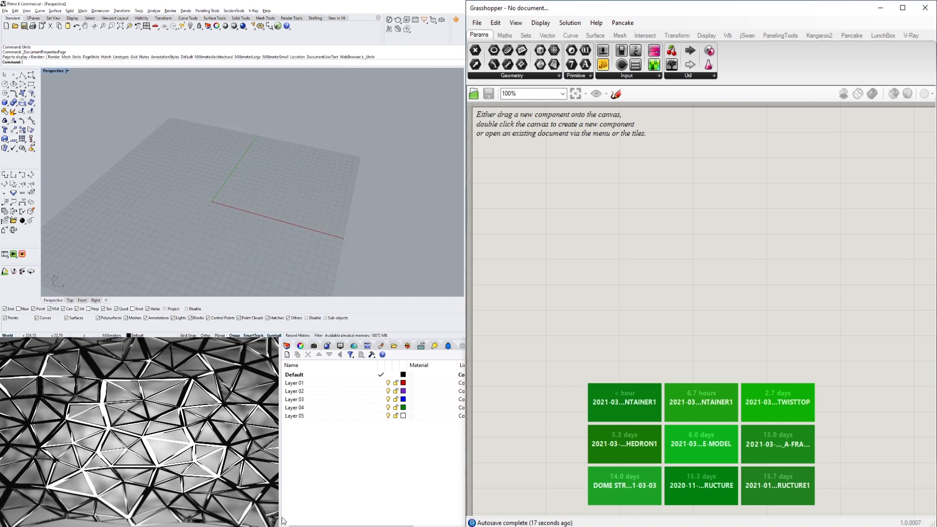
Start a new blank Grasshopper document.
left_click(478, 23)
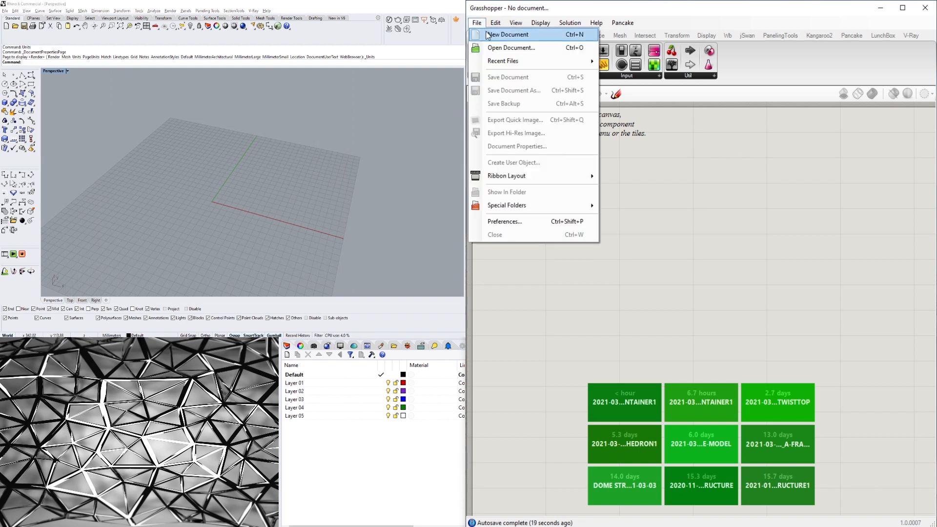
left_click(508, 34)
scroll(247, 194, "up", 5)
right_click_drag(187, 202, 238, 168)
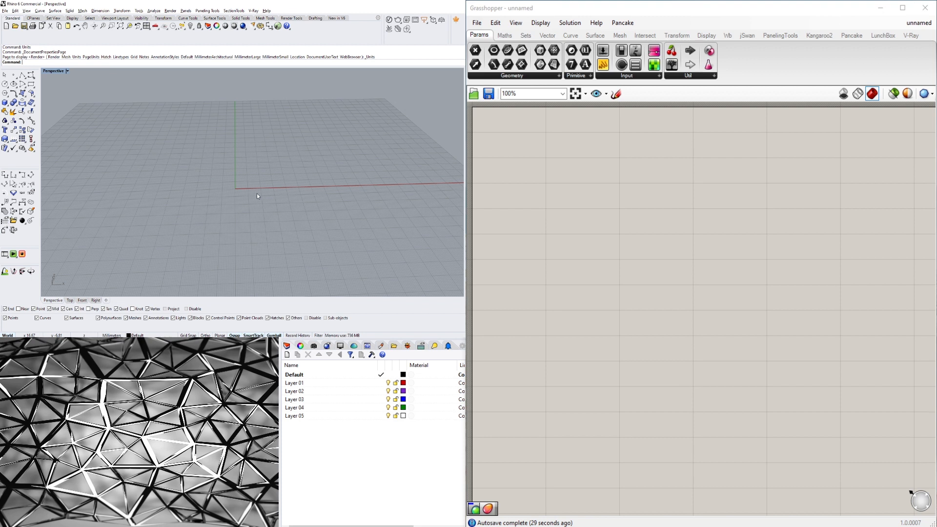
right_click_drag(257, 194, 258, 205)
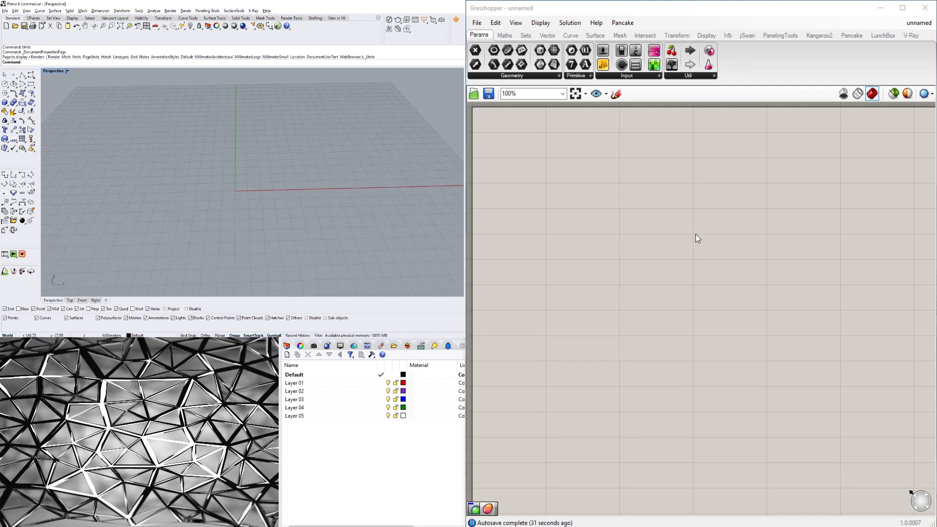
Add a Construct Point component to the Grasshopper canvas.
double_click(556, 216)
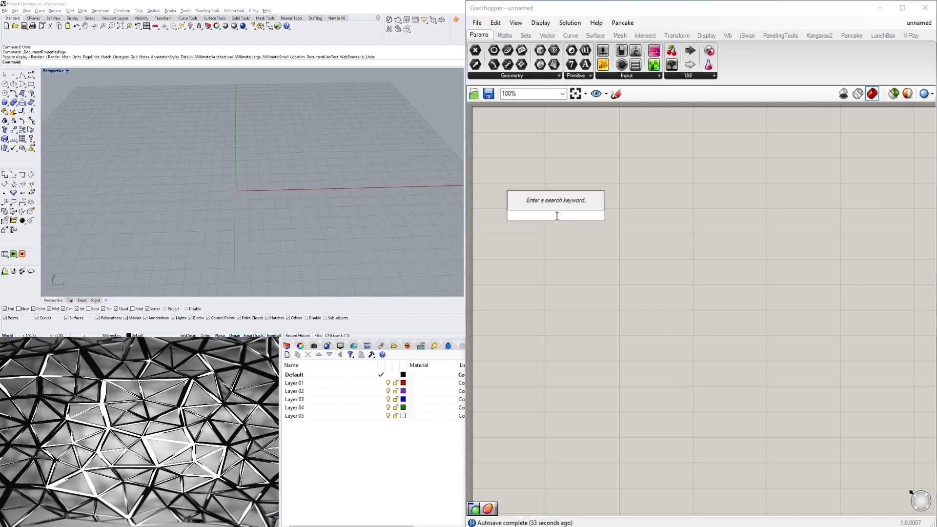
type("constructo")
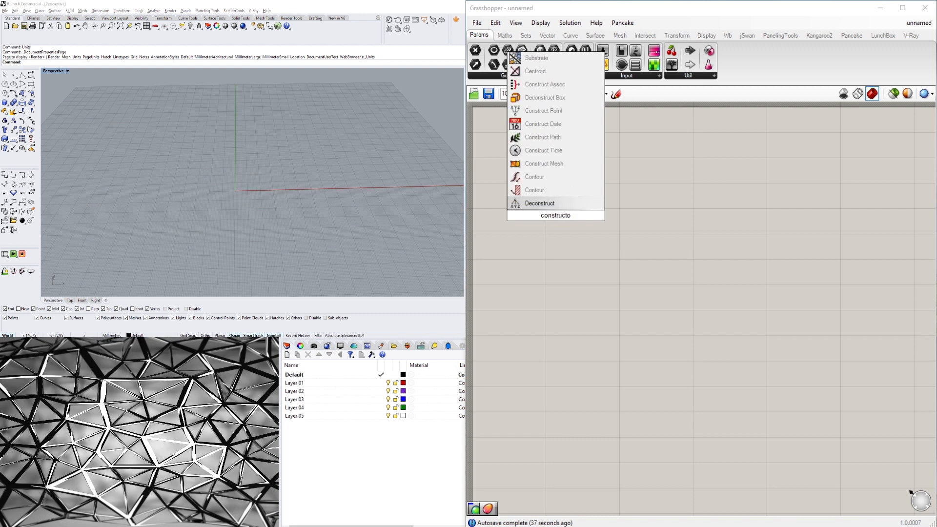
key("BackSpace")
key("Up")
key("Up")
key("Up")
key("Up")
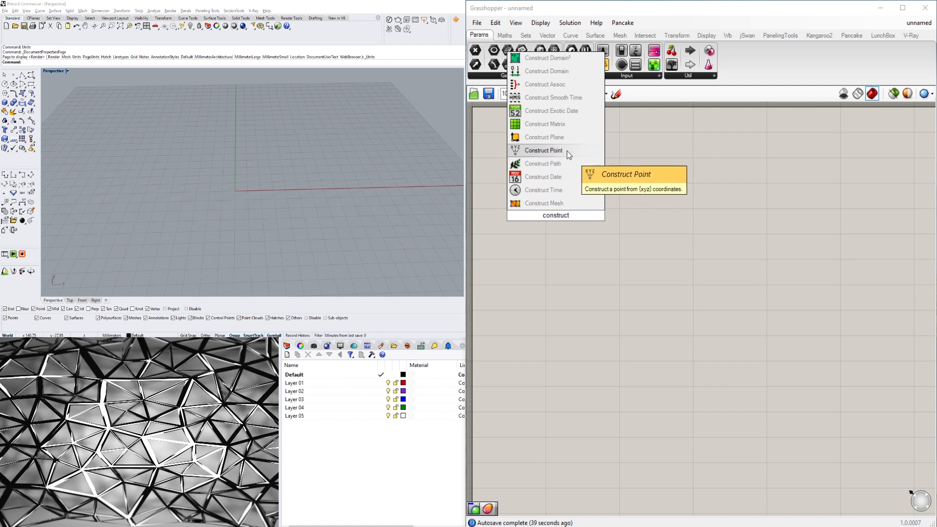
key("Return")
Add a Point parameter and connect the Construct Point output to it.
double_click(661, 221)
type("point")
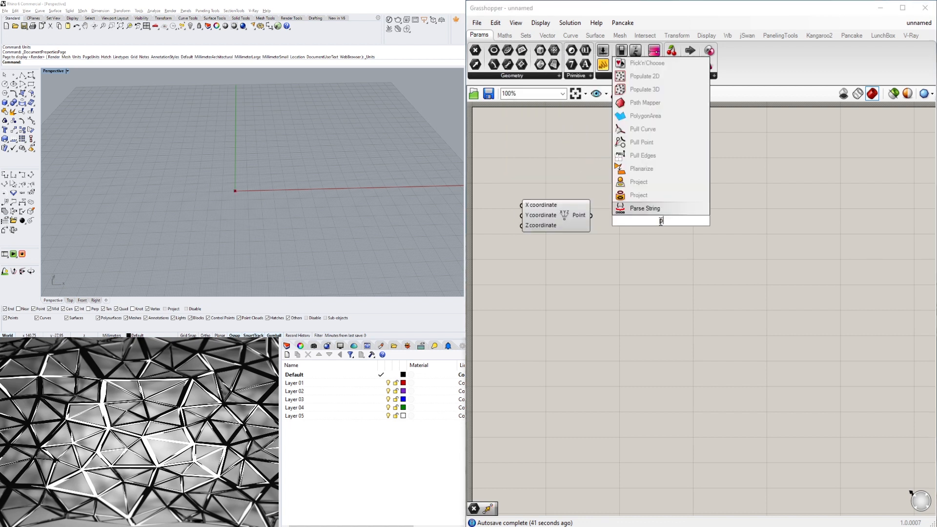
left_click(622, 166)
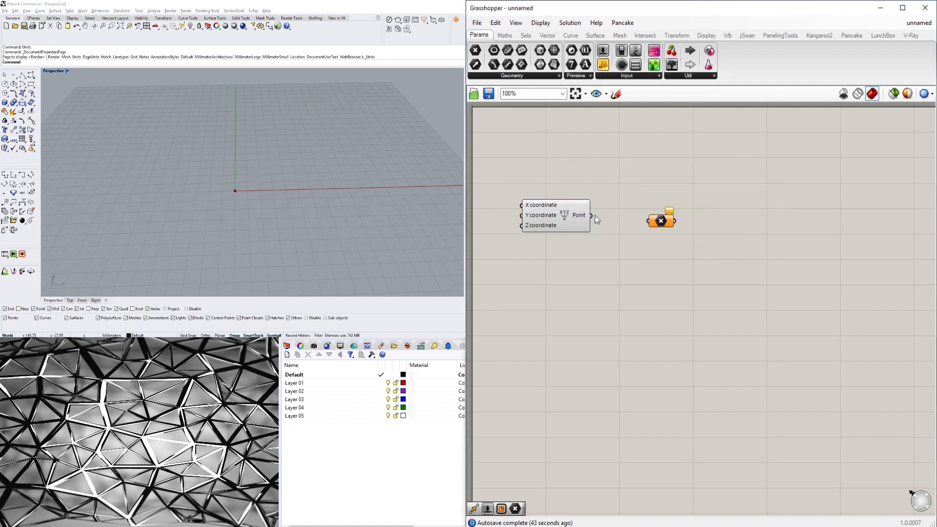
left_click_drag(592, 216, 612, 216)
left_click(454, 206)
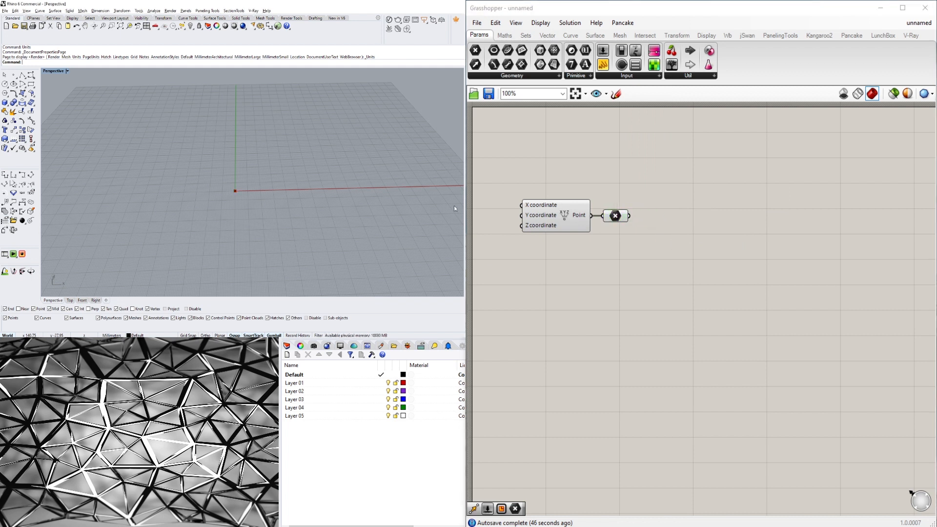
Add a Circle component and wire the Point parameter into its Plane input.
double_click(666, 250)
type("cir")
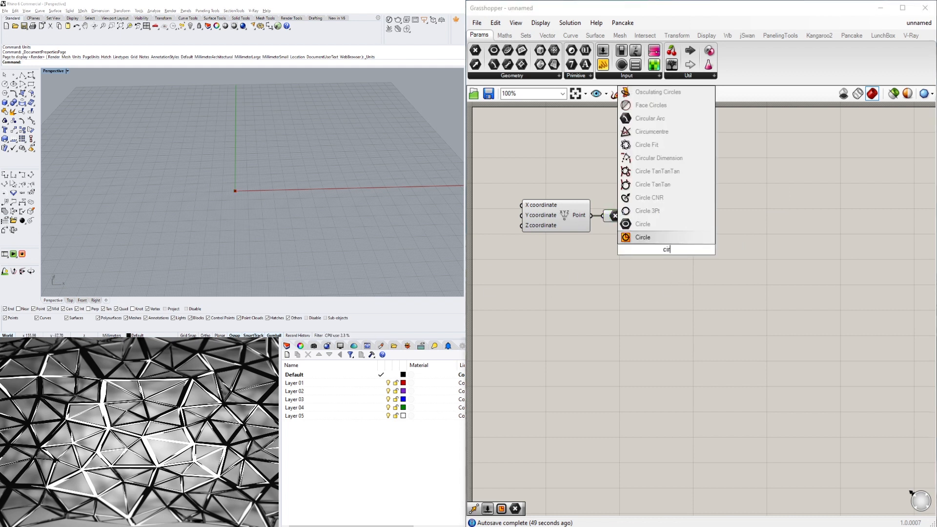
key("Return")
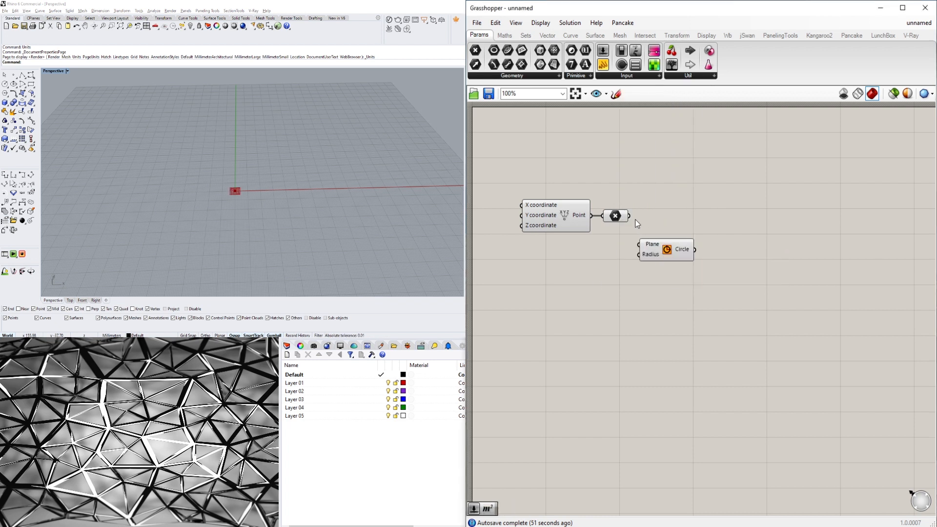
left_click_drag(629, 218, 749, 249)
left_click(620, 217)
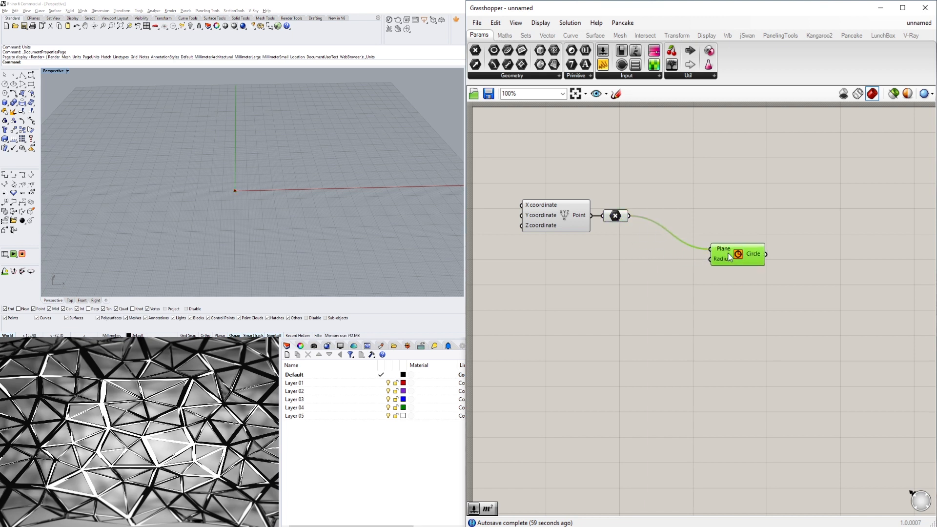
left_click(620, 217)
Insert an XY Plane component between the Point parameter and the Circle's Plane input.
double_click(684, 213)
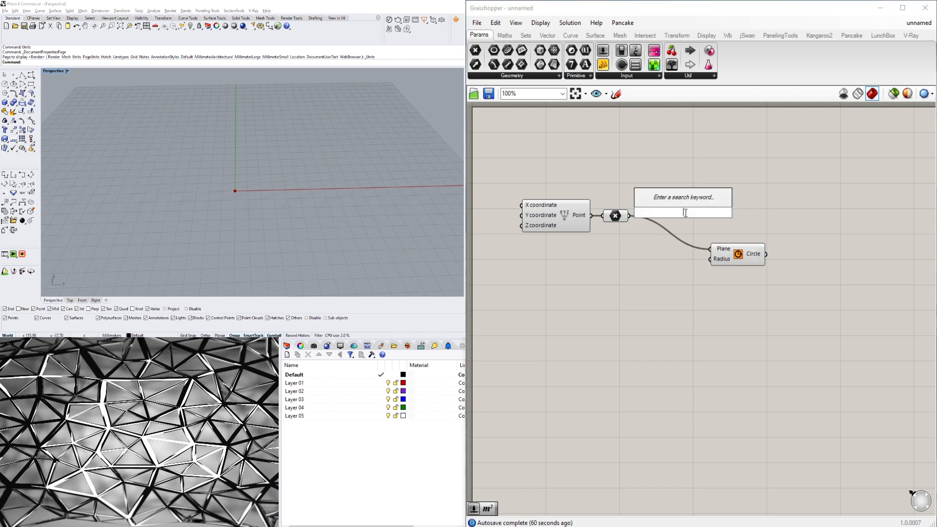
type("y")
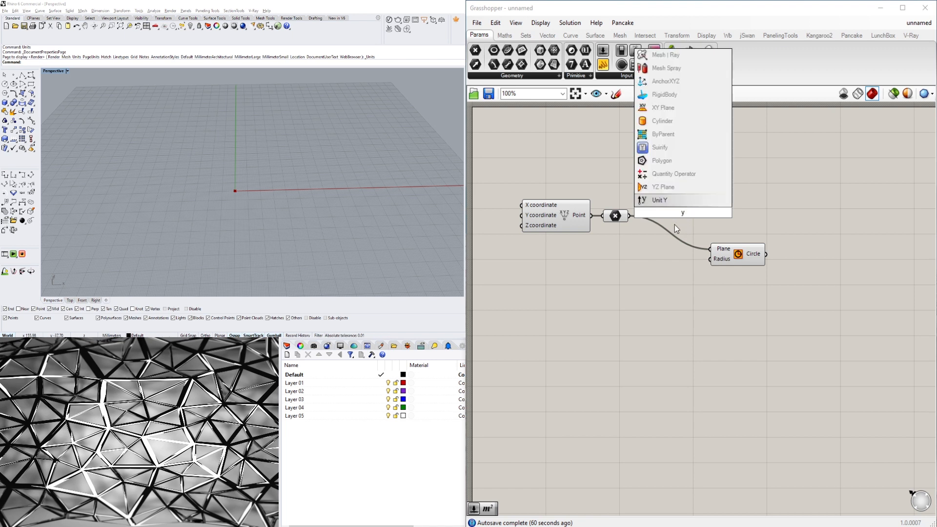
key("BackSpace")
type("x")
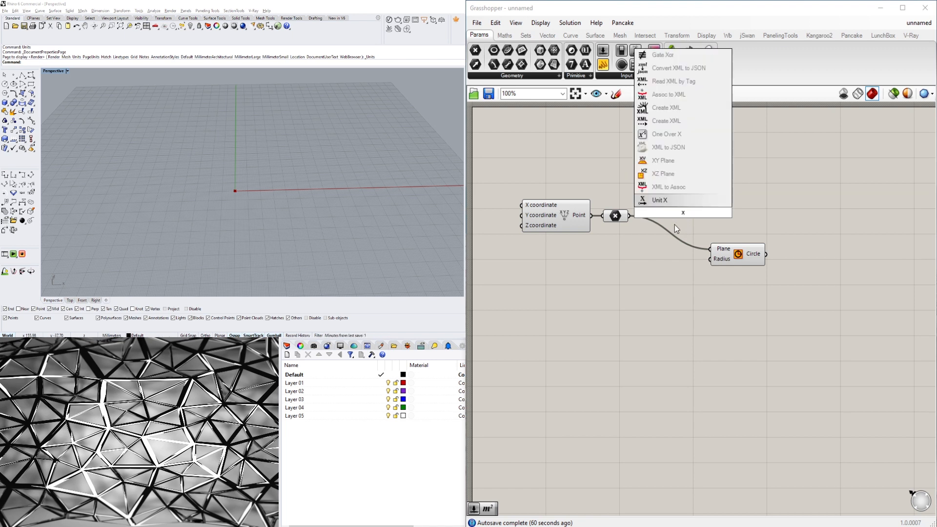
type("y")
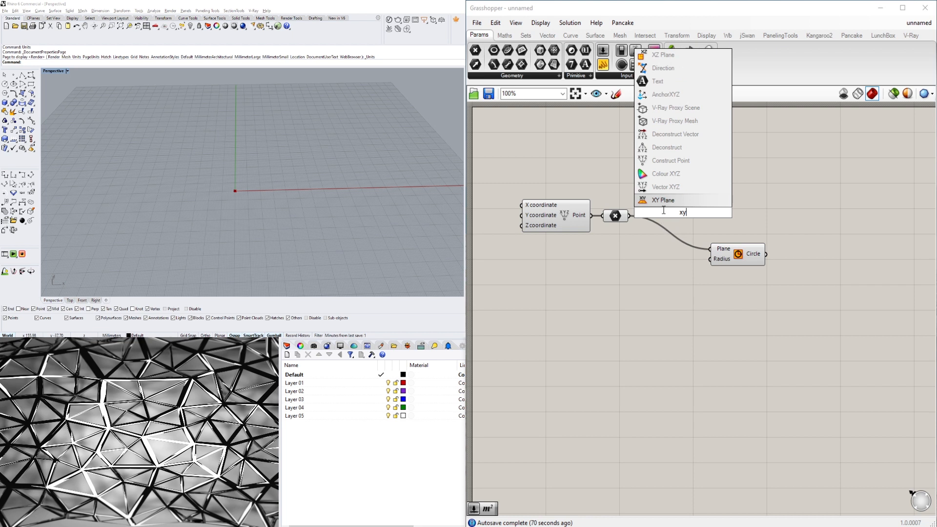
key("Return")
left_click_drag(640, 218, 705, 253)
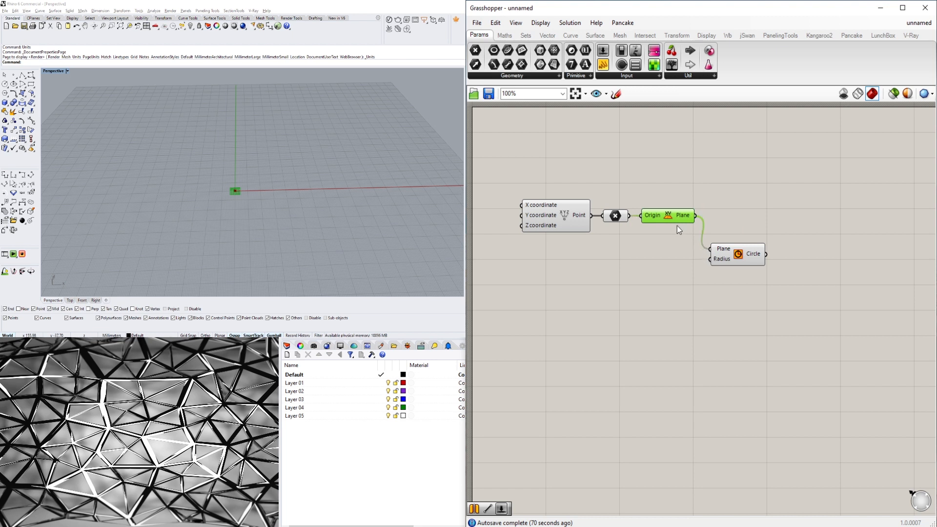
left_click_drag(670, 216, 674, 221)
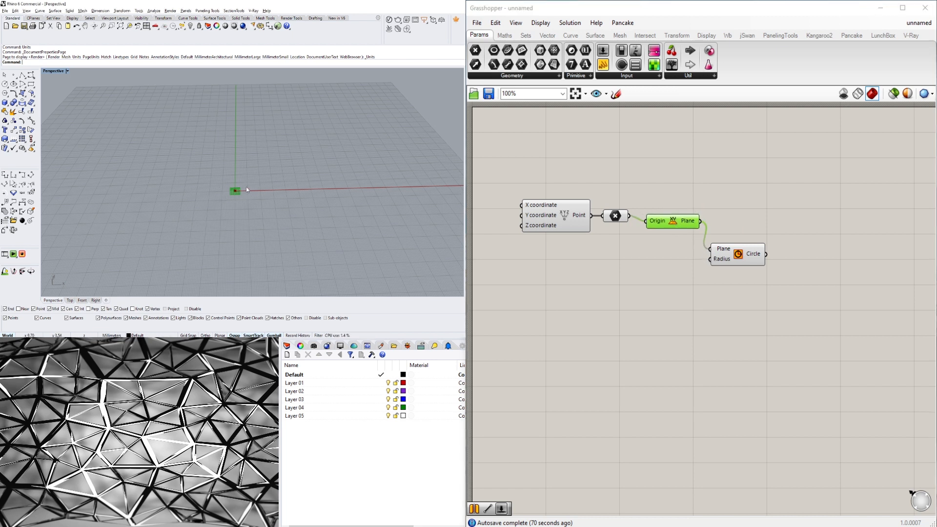
left_click_drag(756, 254, 767, 237)
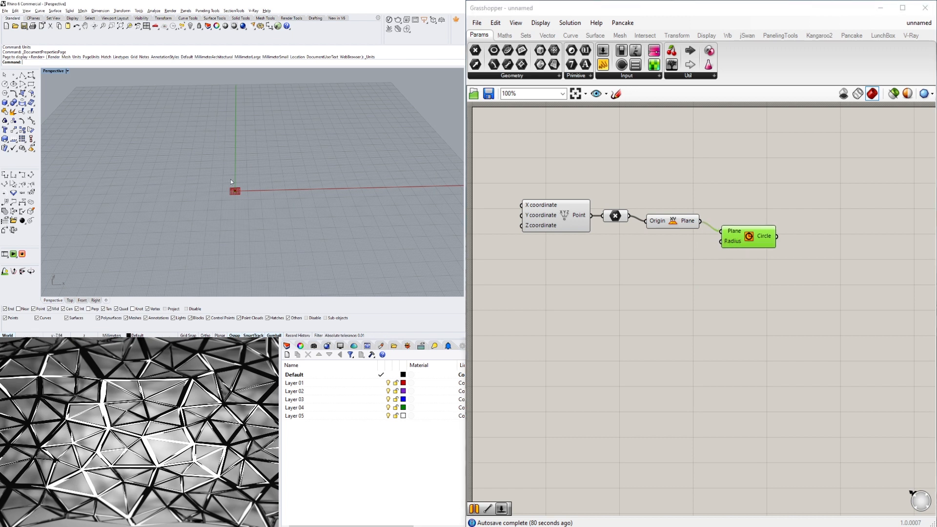
left_click(614, 218)
Add a number slider set to 30 and connect it to the Circle's Radius input.
left_click(757, 282)
left_click_drag(777, 282, 735, 240)
left_click_drag(744, 241, 744, 242)
left_click(757, 312)
double_click(636, 282)
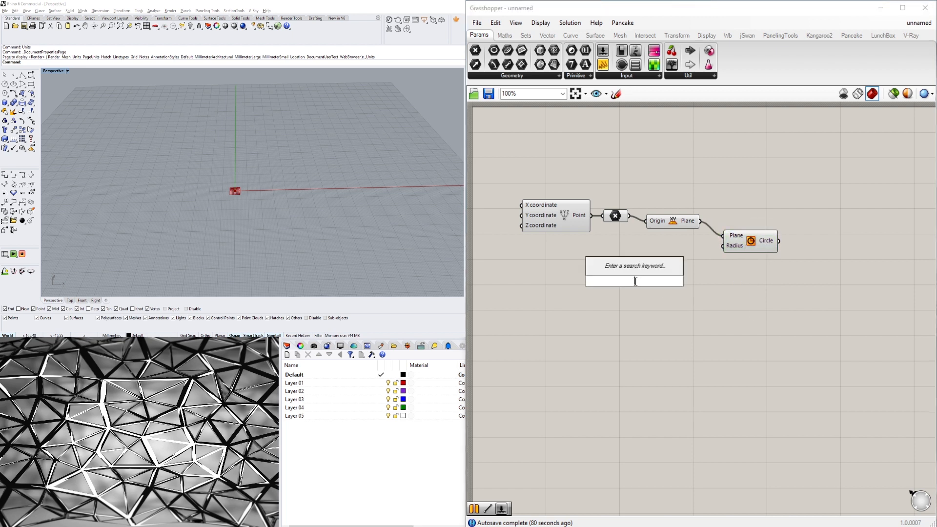
type("30")
key("Return")
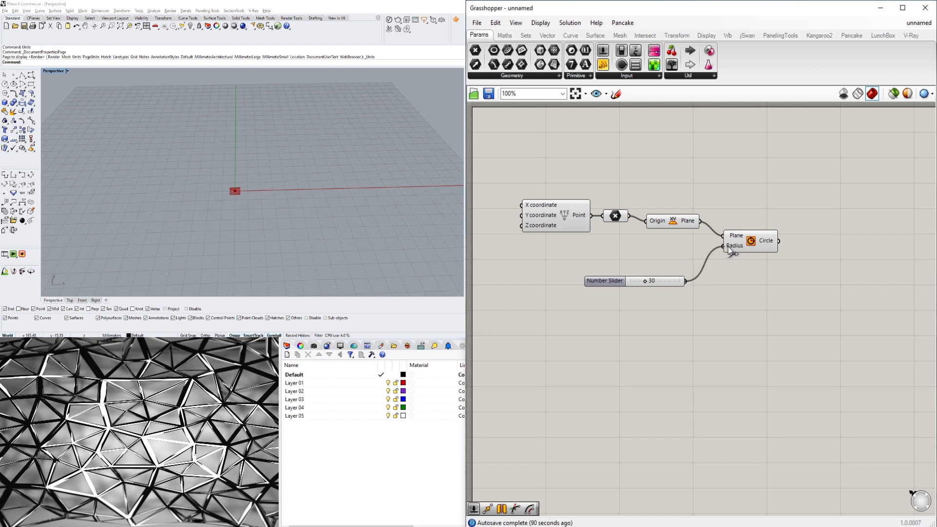
left_click_drag(728, 246, 729, 247)
left_click_drag(743, 247, 769, 251)
left_click(729, 320)
left_click_drag(591, 281, 553, 275)
Rename the number slider as CAP SIZE.
right_click(570, 276)
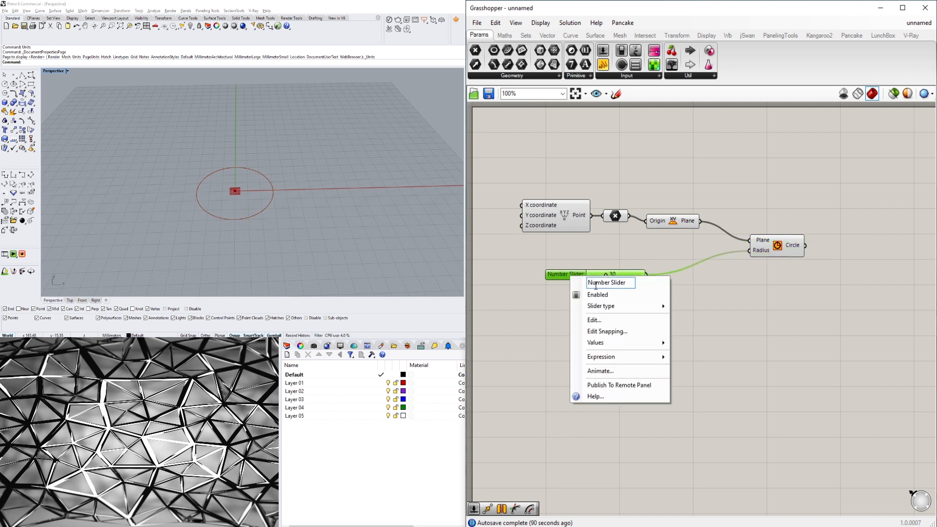
left_click_drag(632, 284, 570, 287)
type("cap")
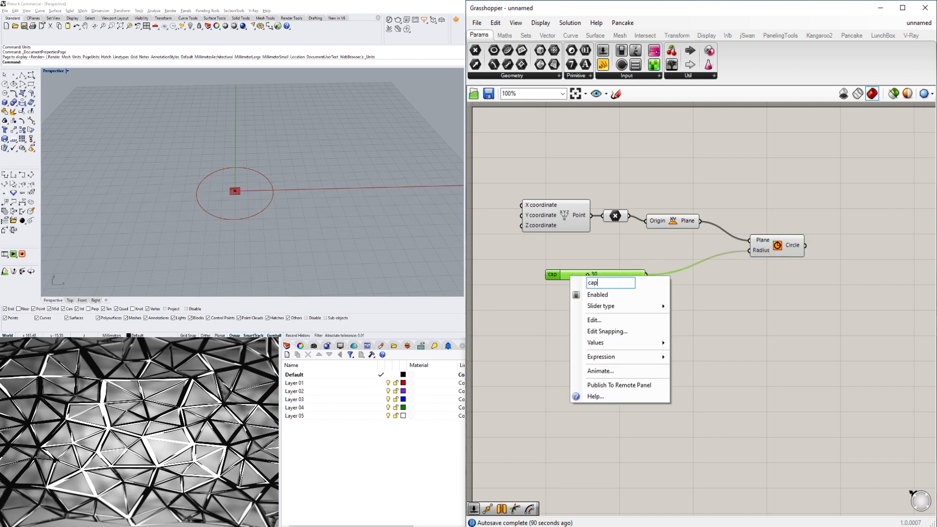
key("BackSpace")
key("BackSpace")
key("BackSpace")
type("CAP SIZE")
key("Return")
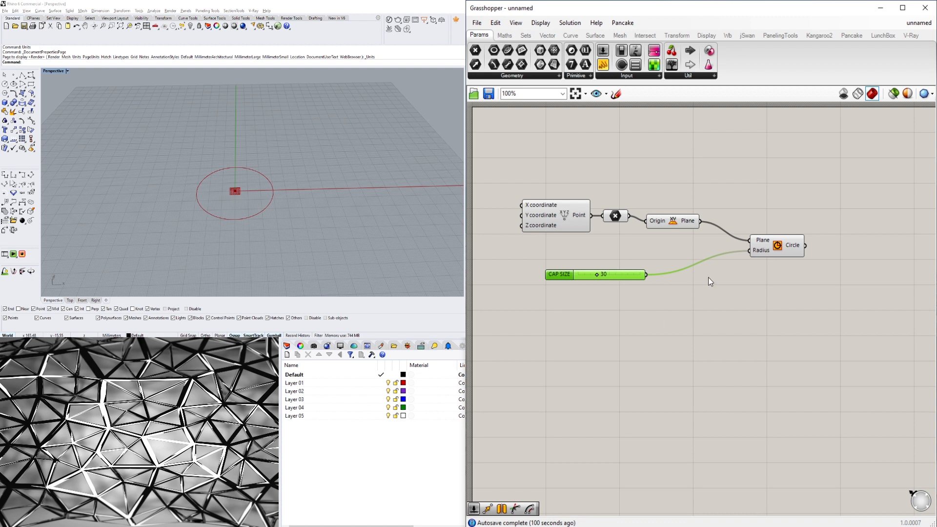
Reposition the Circle component and the CAP SIZE slider on the canvas.
left_click_drag(782, 249, 774, 237)
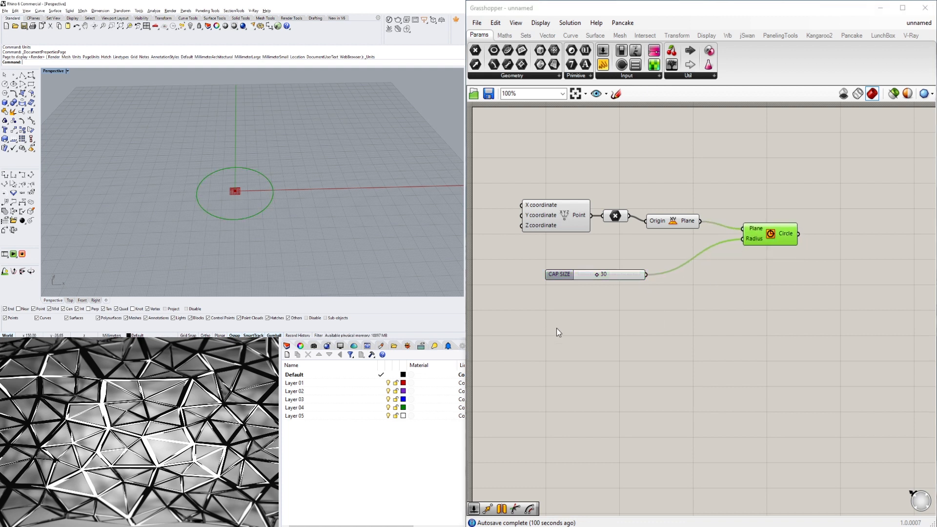
double_click(673, 272)
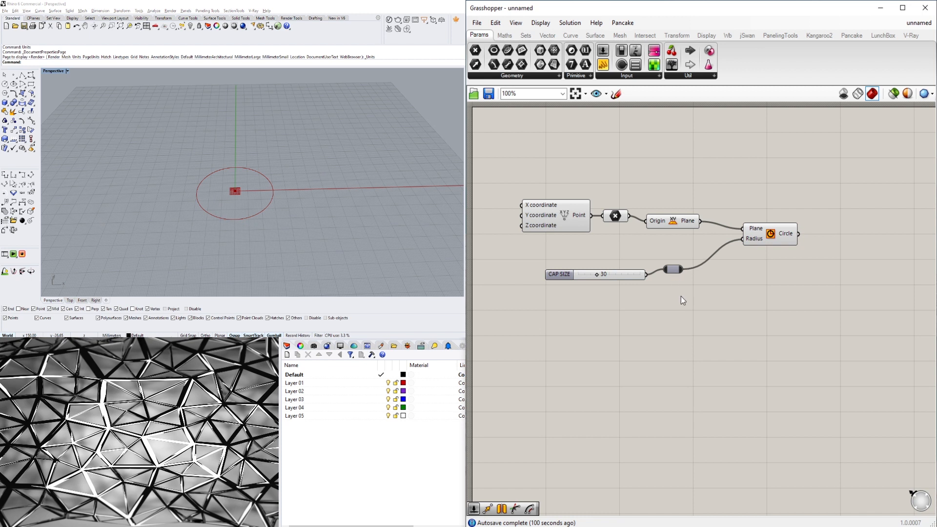
key("ctrl+z")
left_click_drag(549, 276, 533, 265)
left_click(668, 283)
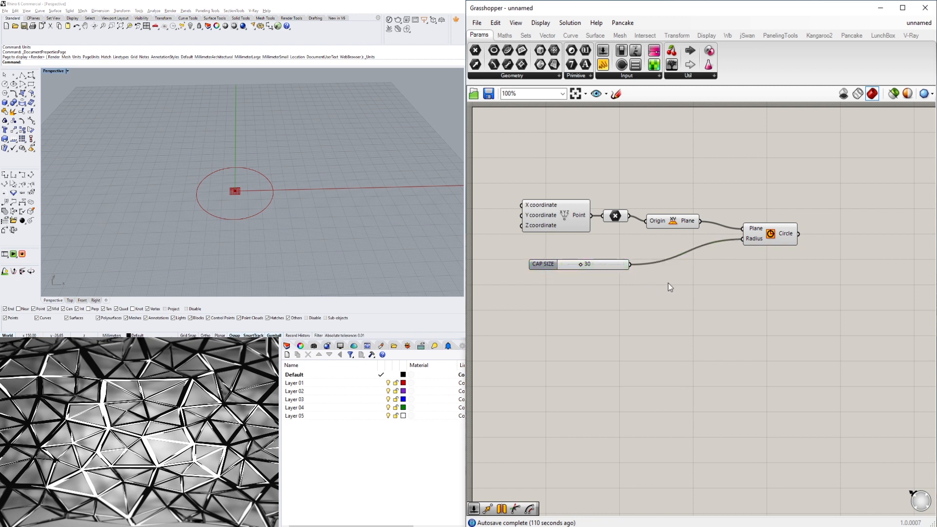
Insert a Division component between the CAP SIZE slider and the Circle's Radius input.
double_click(668, 283)
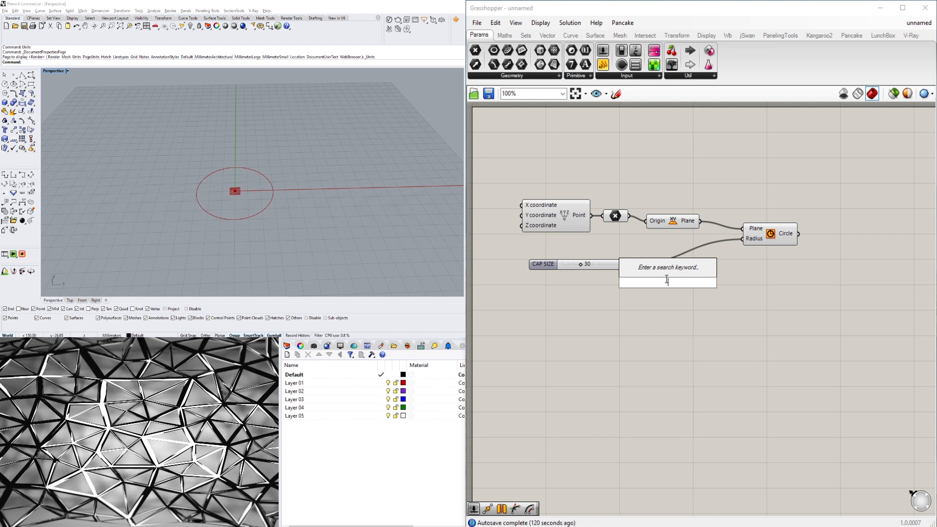
type("/2")
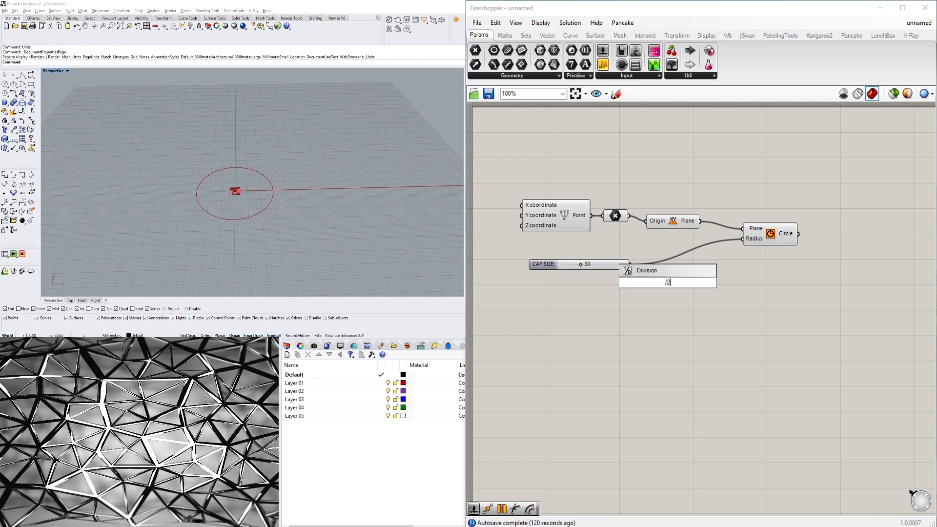
key("Return")
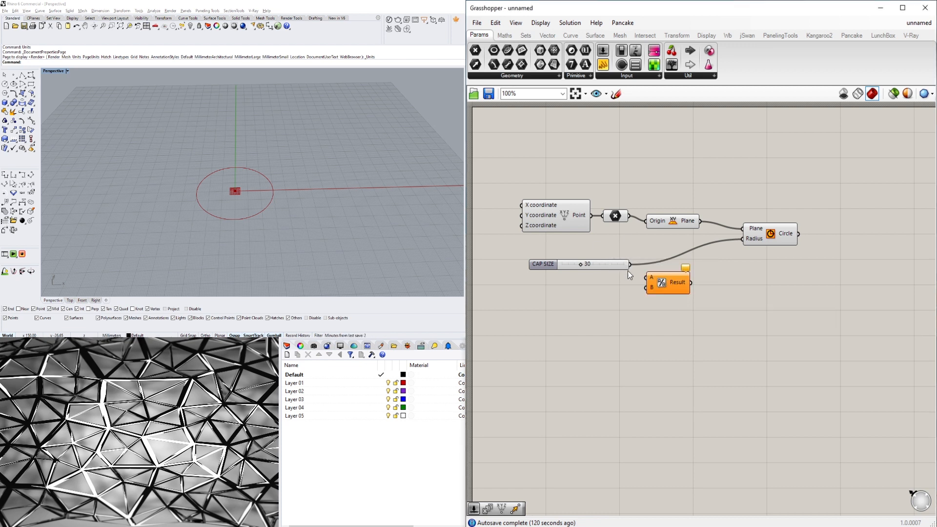
left_click_drag(631, 265, 743, 239)
mouse_move(687, 285)
left_click_drag(671, 288, 669, 275)
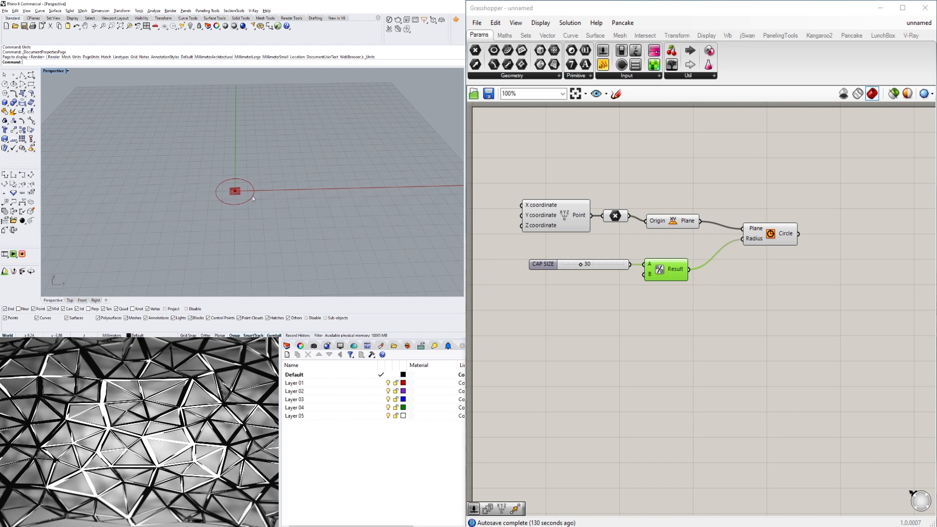
left_click(710, 420)
left_click_drag(771, 241, 755, 234)
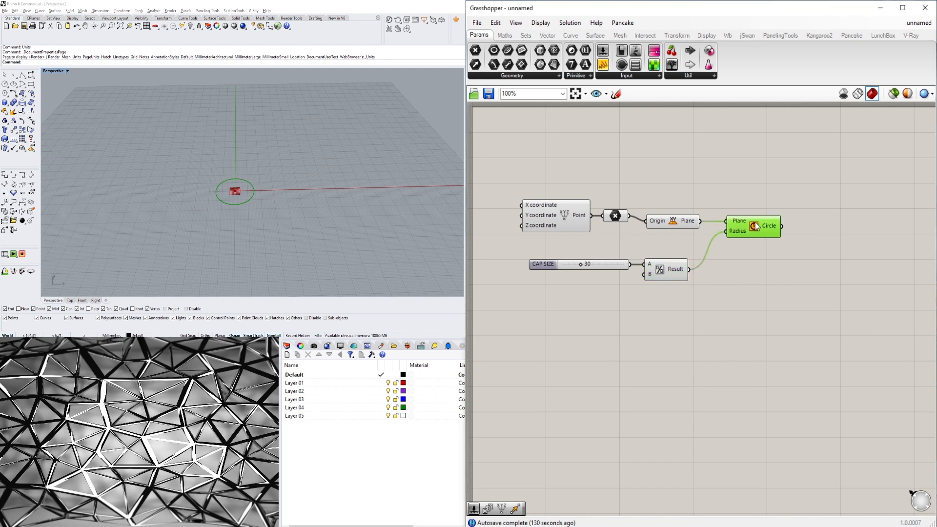
left_click(787, 270)
left_click(617, 216)
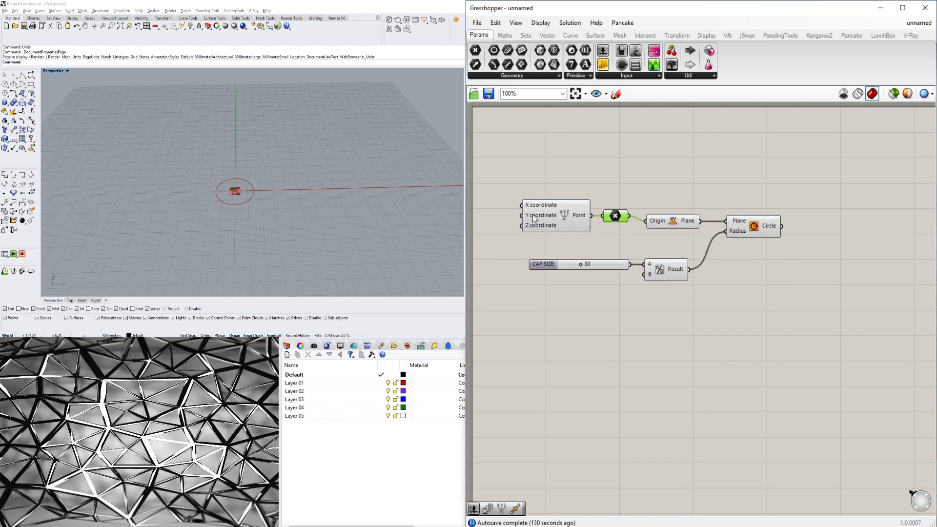
Add a Move component and connect the constructed point to its Geometry input.
scroll(232, 193, "up", 5)
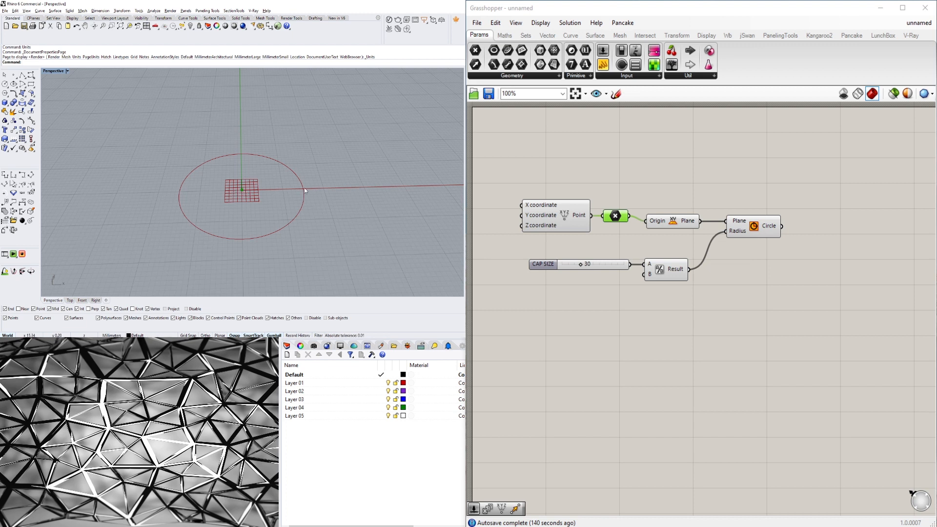
right_click_drag(696, 208, 668, 286)
double_click(692, 255)
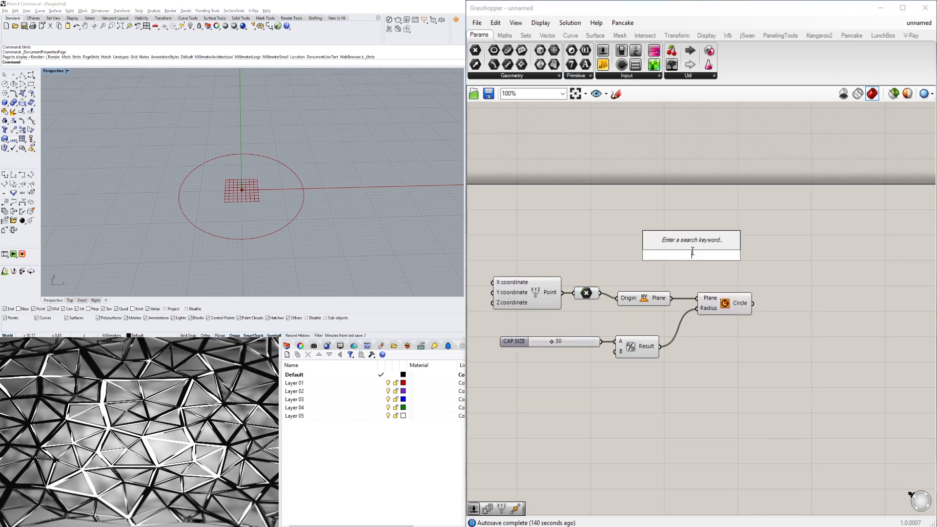
type("MOVE")
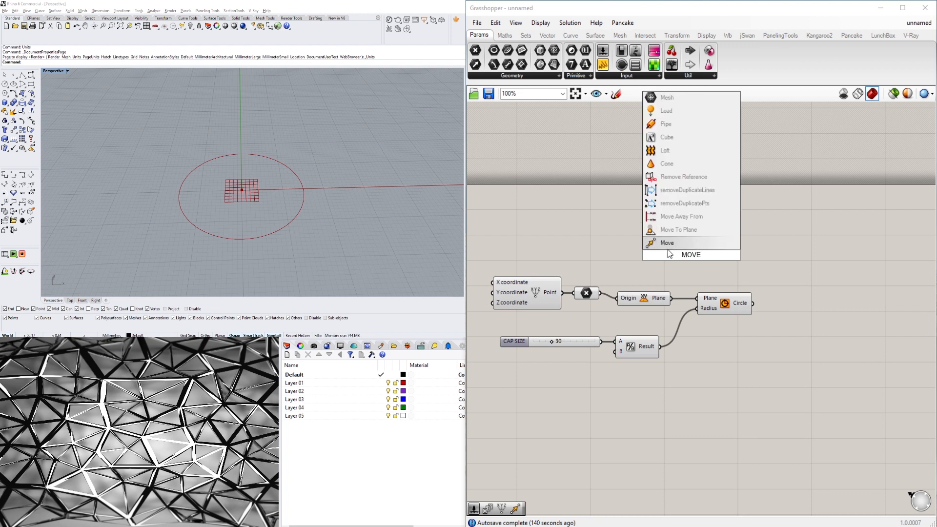
key("Return")
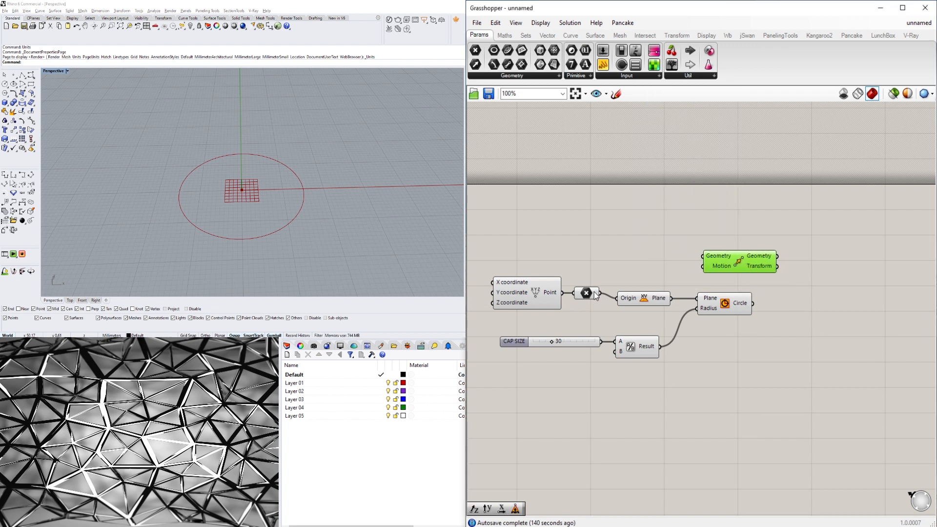
left_click_drag(595, 295, 794, 263)
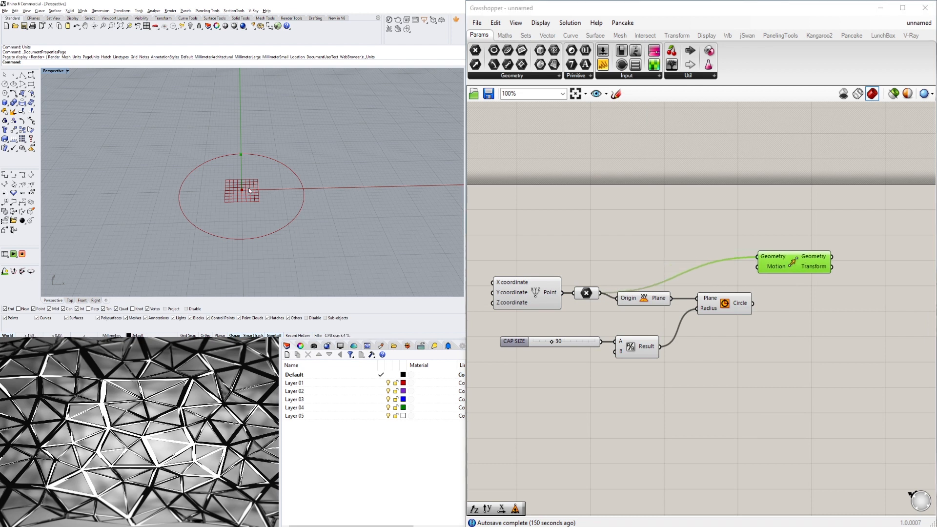
Add a Unit X vector fed by the Division result and connect it to the Move's Motion input.
double_click(787, 368)
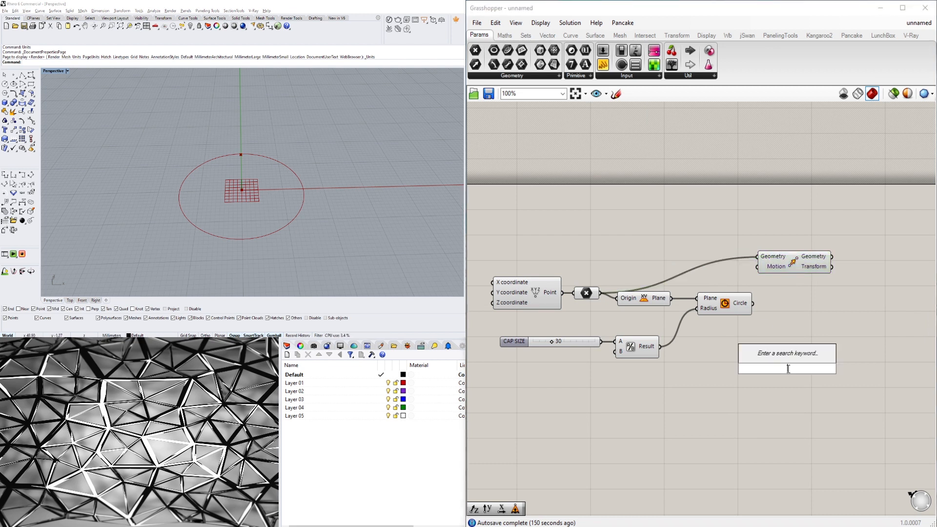
type("x")
left_click(772, 357)
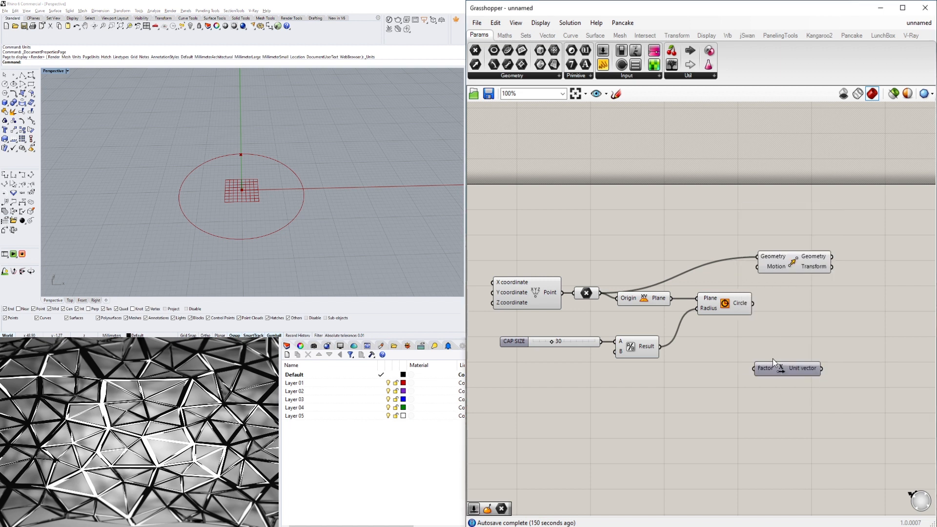
left_click_drag(780, 371, 799, 318)
left_click_drag(788, 260, 854, 263)
left_click_drag(834, 321, 769, 354)
left_click_drag(660, 346, 741, 351)
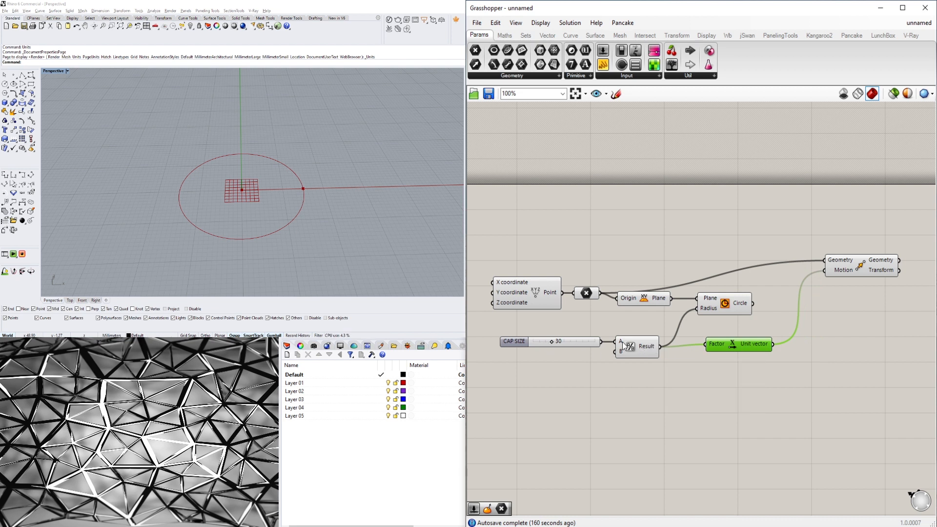
Reposition the Move and Unit X vector components on the canvas.
left_click_drag(743, 347, 729, 350)
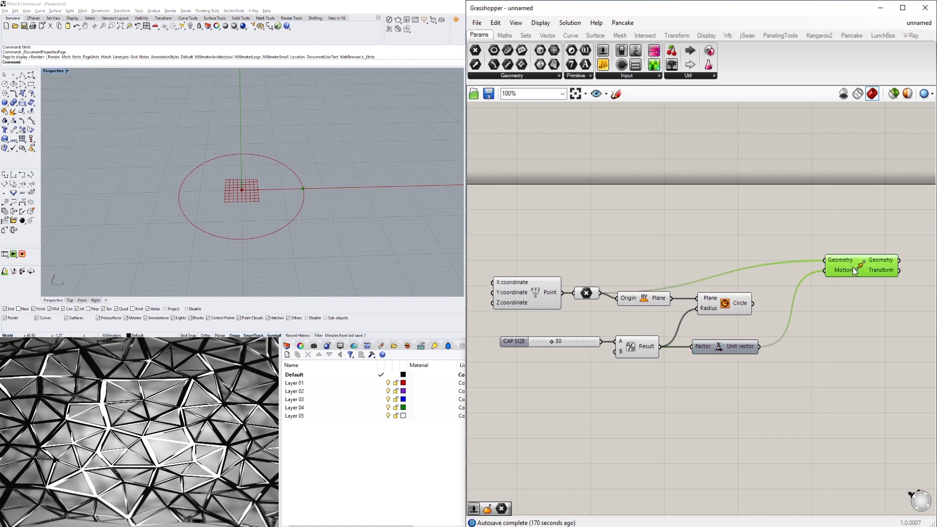
left_click_drag(854, 272, 835, 291)
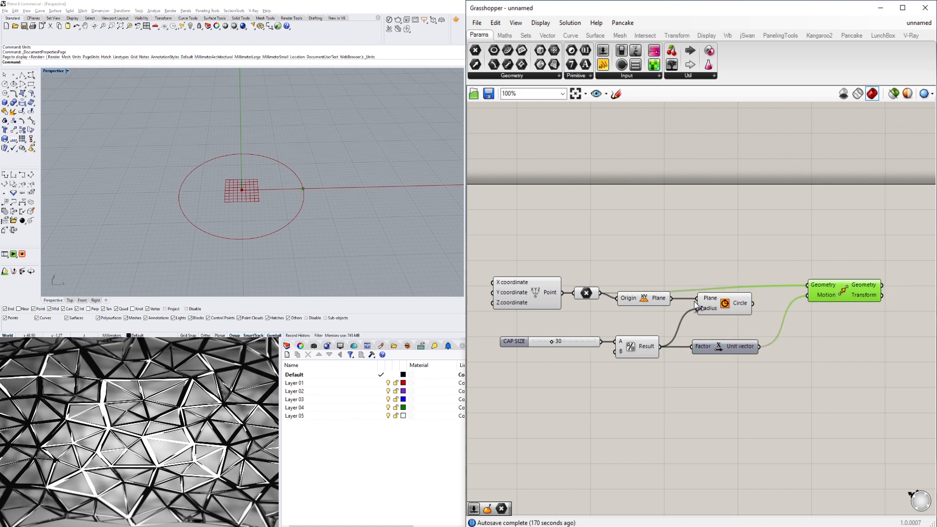
left_click(786, 293)
left_click_drag(767, 330, 653, 296)
left_click_drag(653, 297, 652, 307)
left_click(722, 258)
left_click_drag(857, 292, 842, 300)
left_click(812, 320)
right_click_drag(812, 320, 749, 305)
left_click(770, 288)
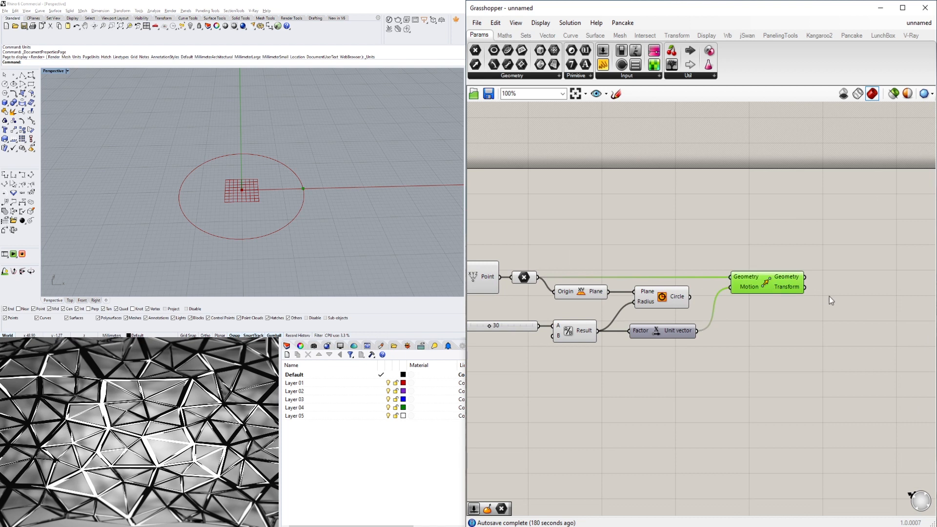
Add a second Move component and feed the first Move's Geometry output into its Geometry input.
double_click(829, 297)
type("move")
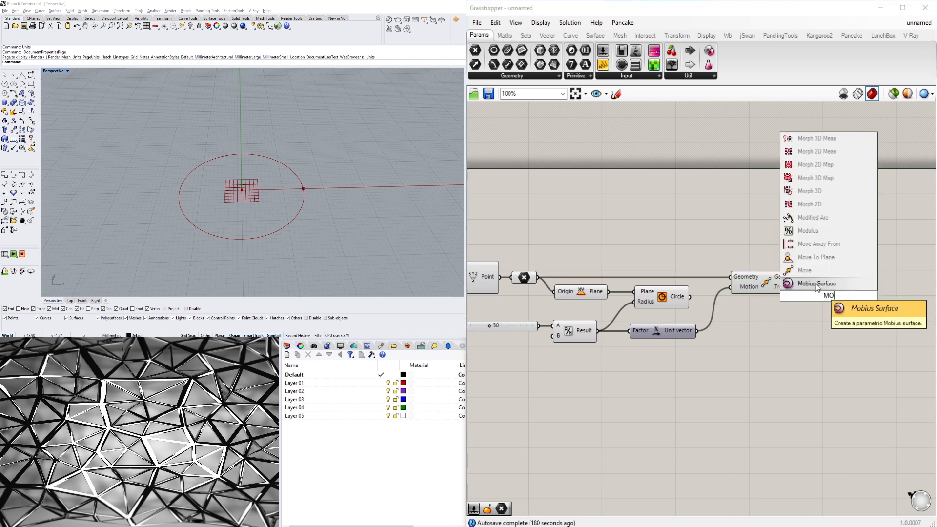
key("Return")
left_click_drag(821, 292, 871, 292)
left_click_drag(805, 277, 841, 292)
left_click(824, 296)
left_click(794, 292)
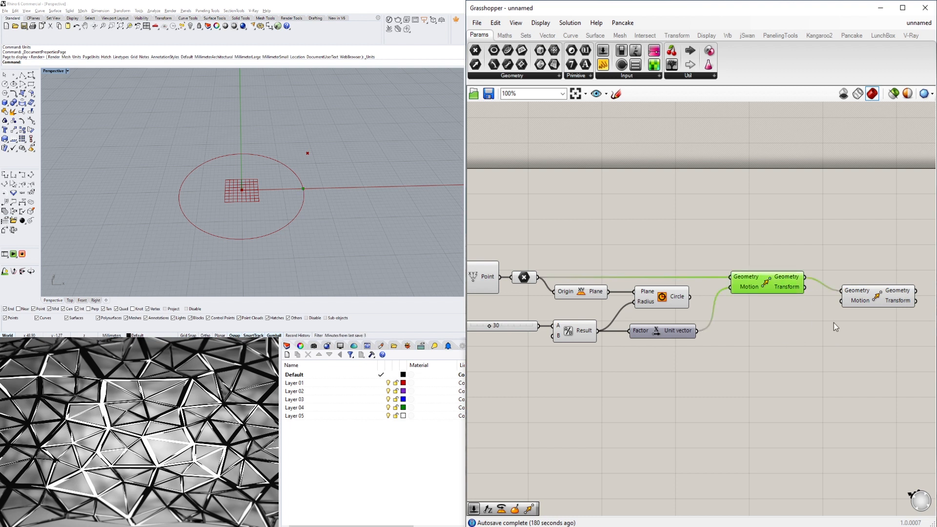
Add a Unit Z vector and connect it to the second Move's Motion input.
left_click(861, 304)
left_click(769, 344)
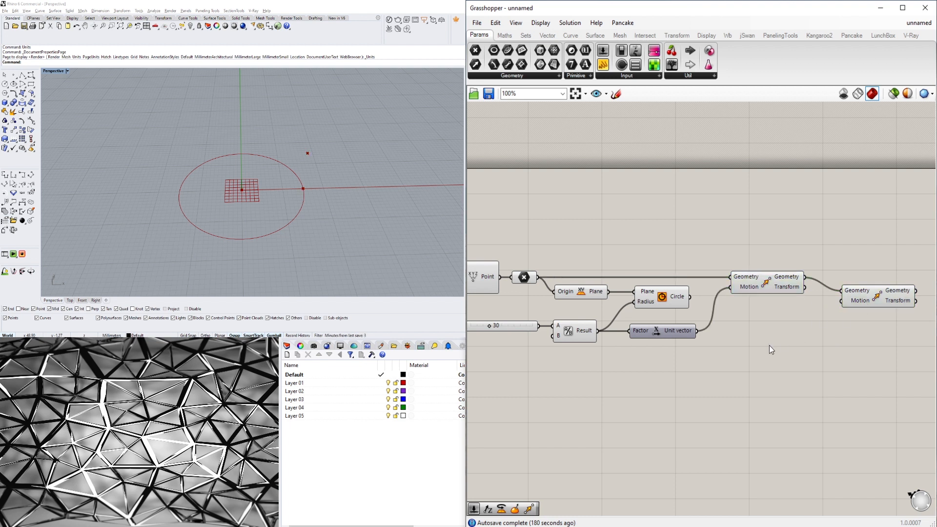
double_click(795, 319)
type("unit")
left_click(787, 306)
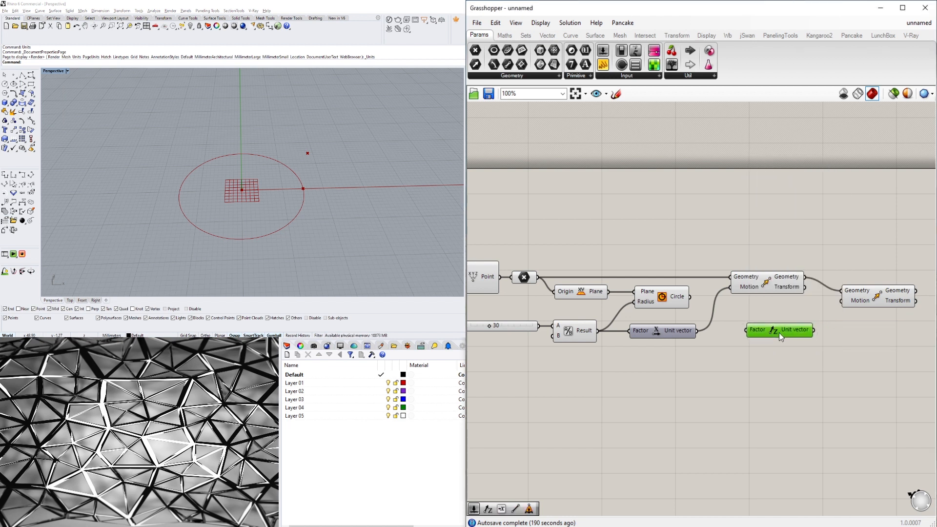
left_click_drag(780, 337, 901, 328)
left_click(868, 374)
Add a number slider set to 15 and connect it to the Unit Z vector's Factor input.
double_click(667, 376)
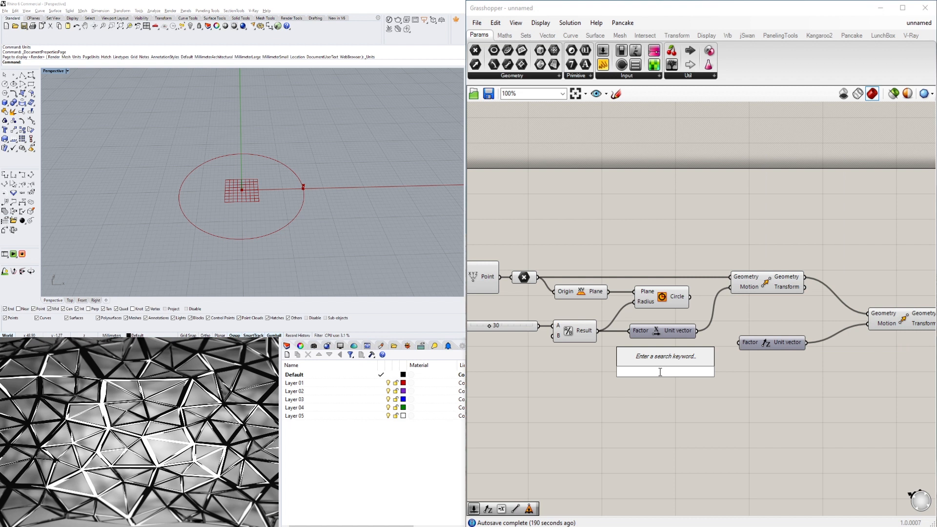
type("15")
key("Return")
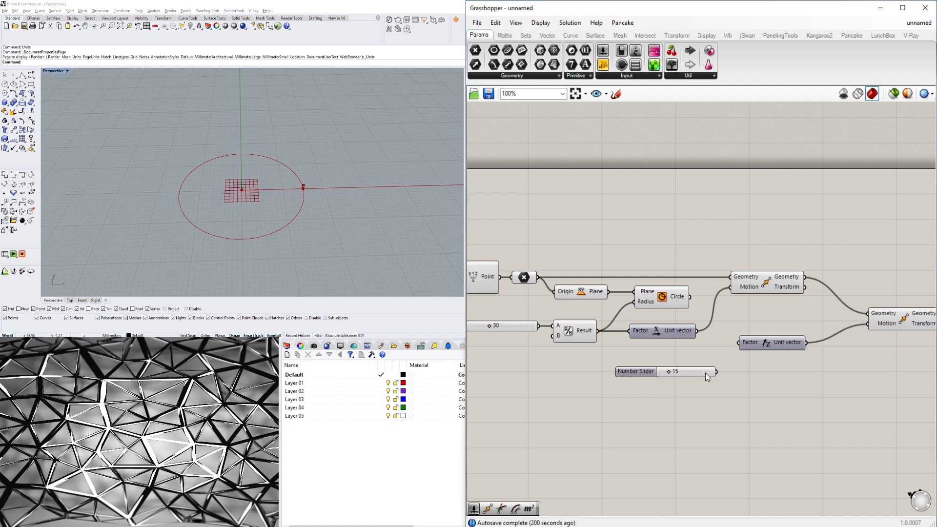
left_click_drag(716, 371, 757, 374)
Rename the new slider as CAP HEIGHT.
right_click(638, 374)
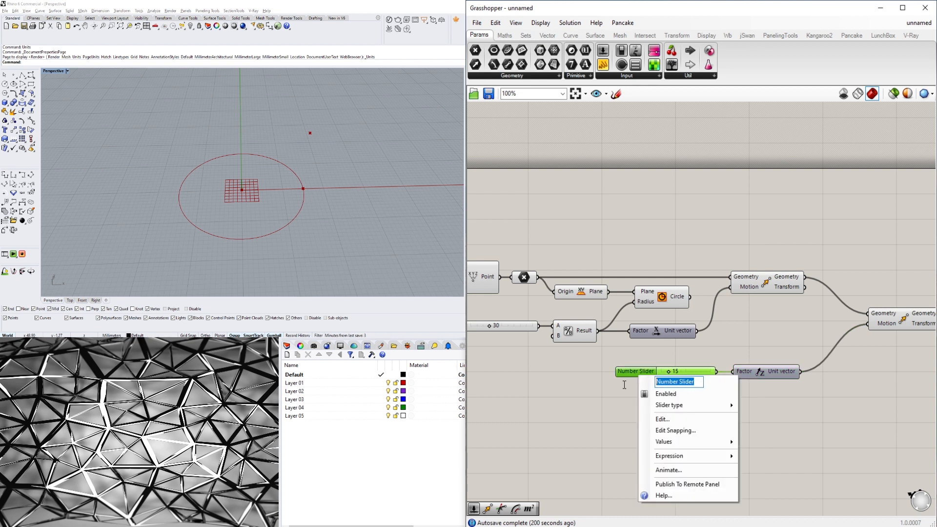
type("CAP")
type("HEIGHT")
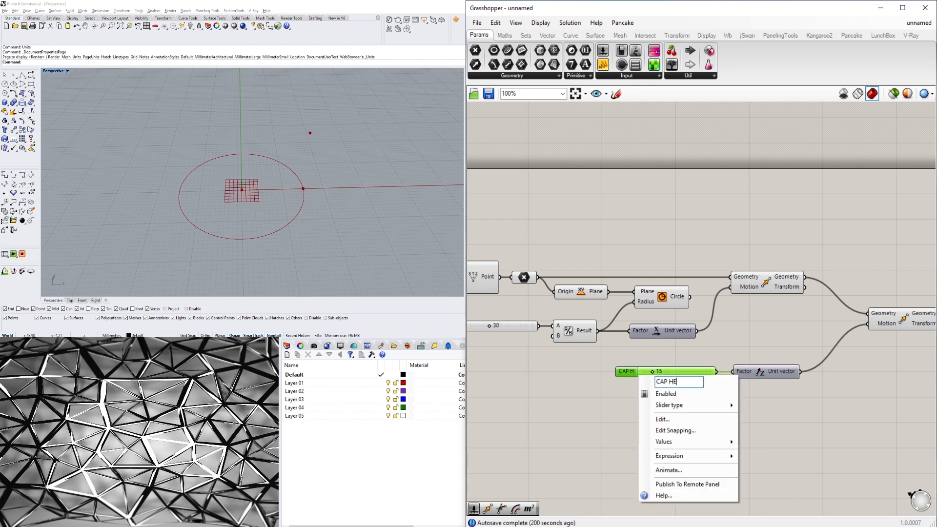
key("Return")
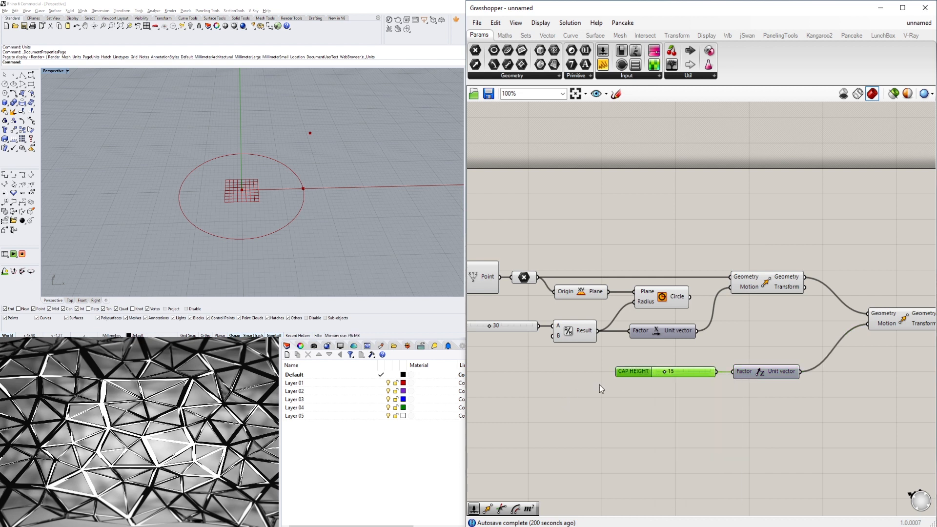
Reposition the CAP HEIGHT slider, its Unit Z vector and the second Move component.
left_click_drag(754, 374, 747, 374)
left_click_drag(772, 408, 767, 365)
left_click(775, 409)
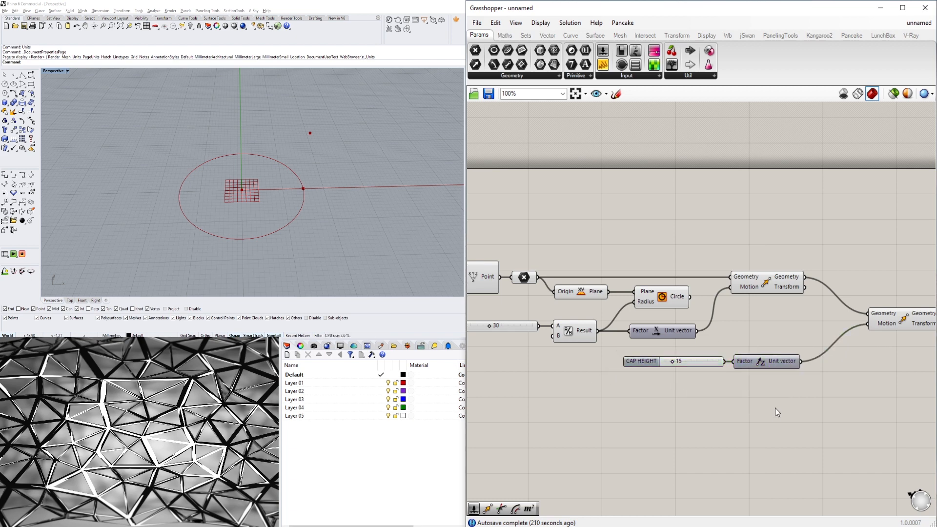
right_click_drag(757, 420, 671, 394)
left_click_drag(814, 295, 789, 311)
left_click(692, 257)
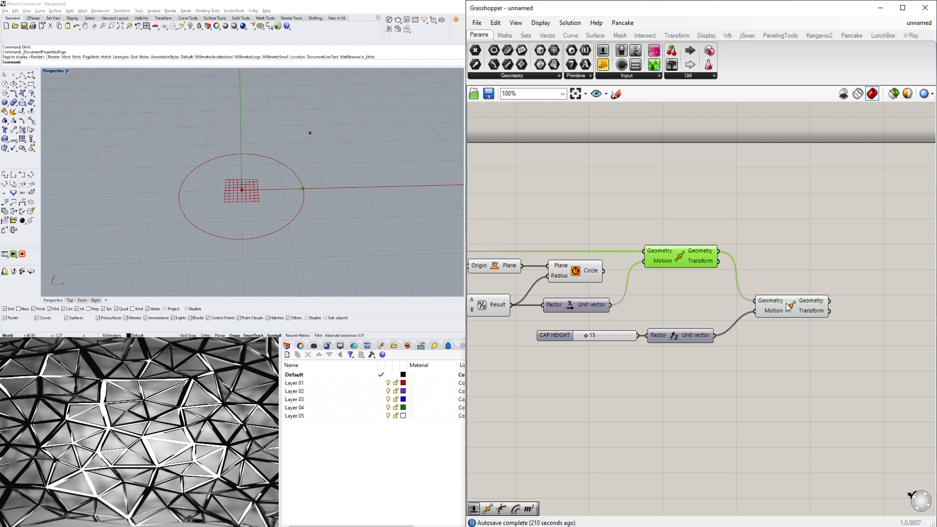
Add a Line from the first Move's geometry as Start Point to the second Move's geometry as End Point.
left_click(786, 305)
left_click(842, 277)
double_click(842, 277)
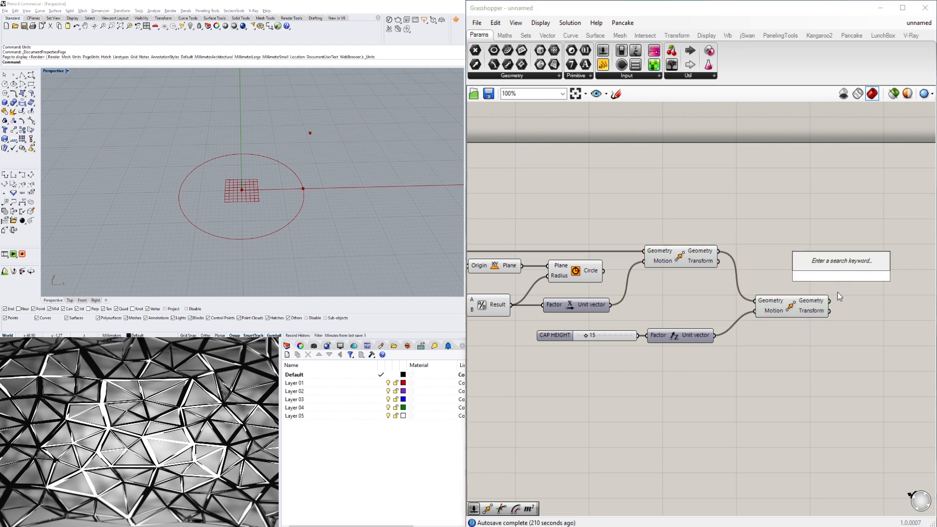
type("line")
left_click(821, 212)
left_click(692, 256)
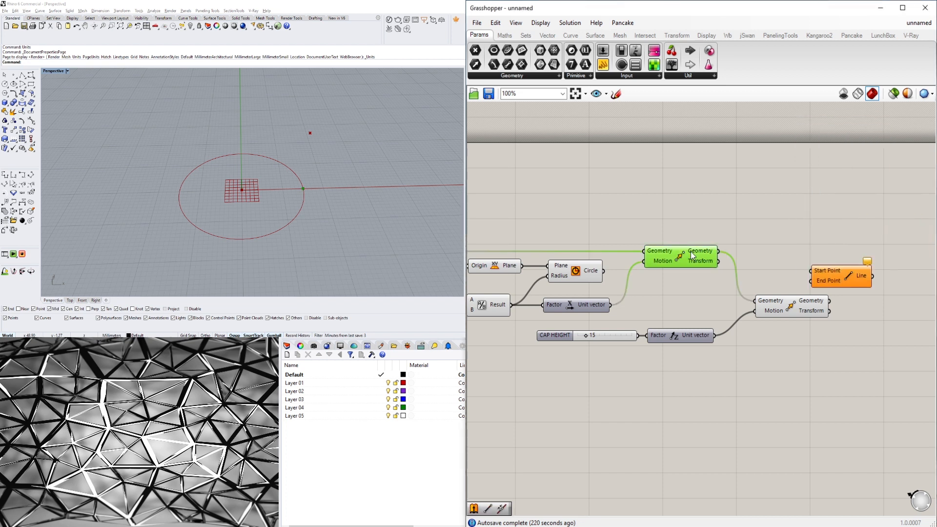
left_click_drag(719, 251, 863, 284)
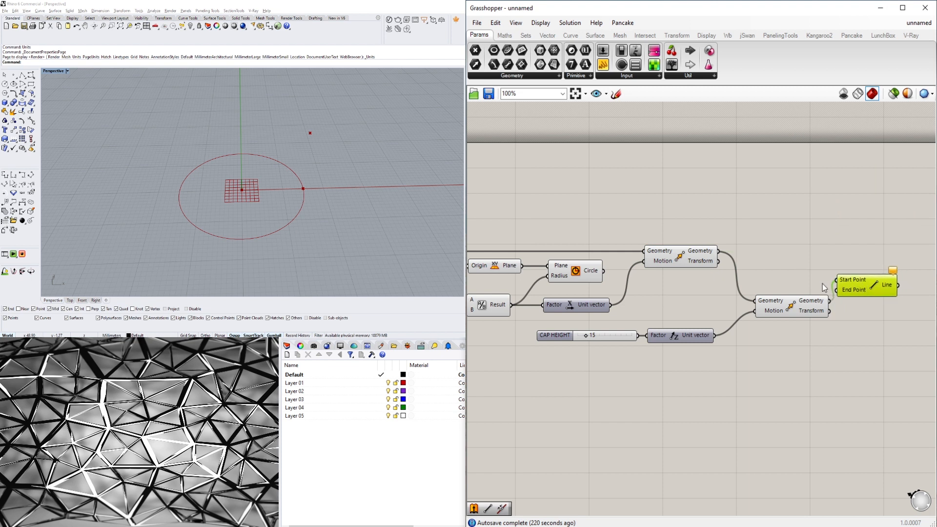
key("ctrl+z")
key("ctrl+z")
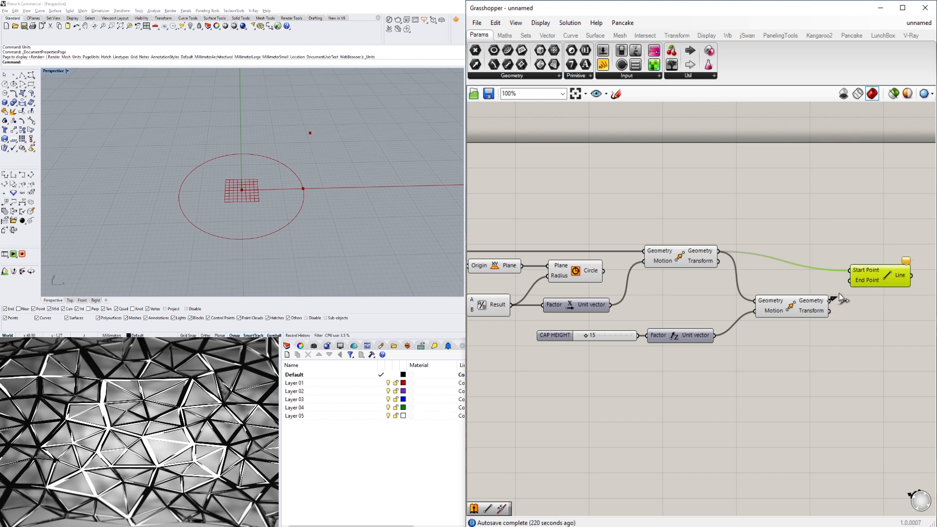
left_click_drag(840, 294, 866, 285)
left_click(856, 298)
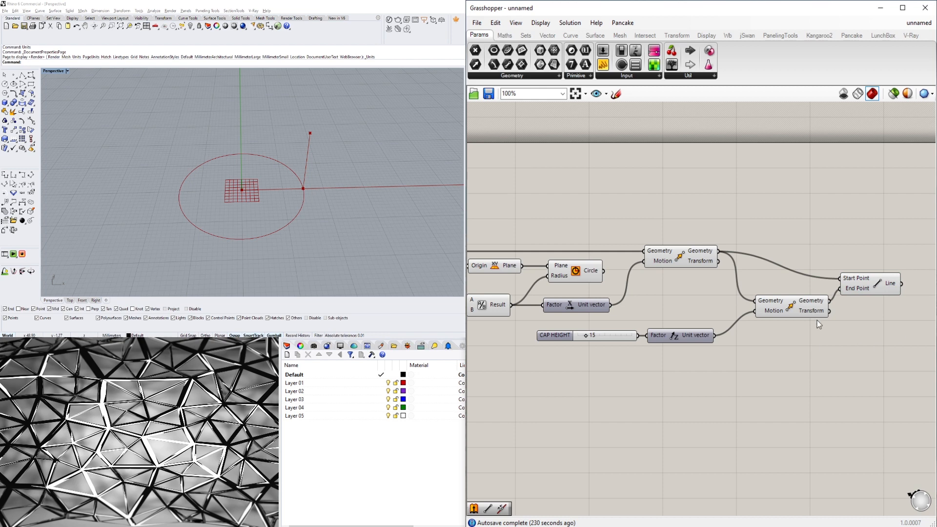
Reposition the second Move and the Line components on the canvas.
left_click_drag(818, 316, 865, 258)
left_click_drag(798, 278, 804, 278)
left_click(682, 356)
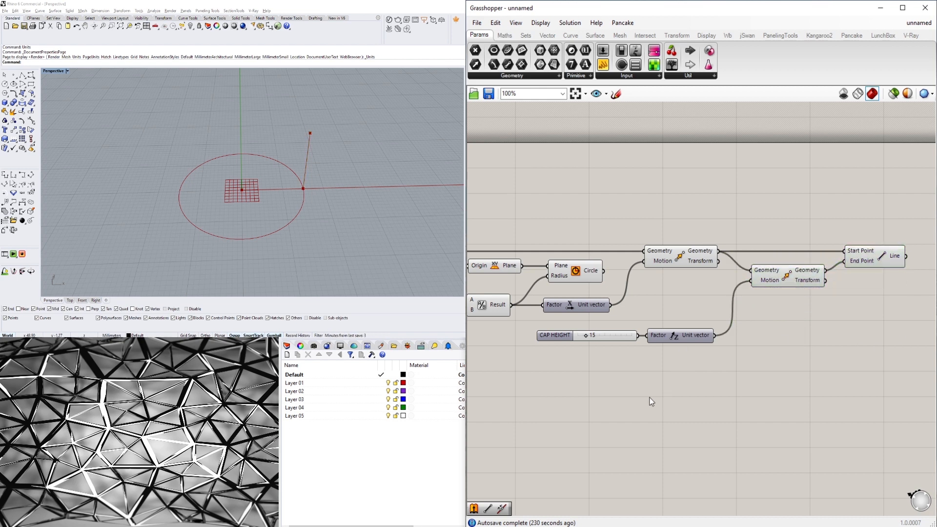
Review the definition, checking the CAP SIZE and CAP HEIGHT sliders and the Line component.
right_click_drag(650, 397, 794, 392)
scroll(670, 391, "down", 1)
scroll(568, 328, "up", 1)
left_click(534, 307)
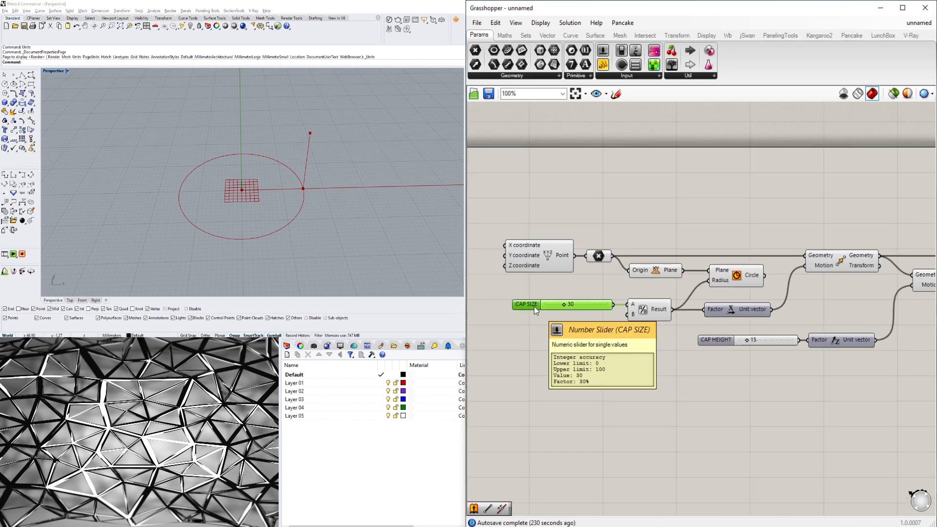
left_click(770, 378)
left_click_drag(716, 343, 713, 343)
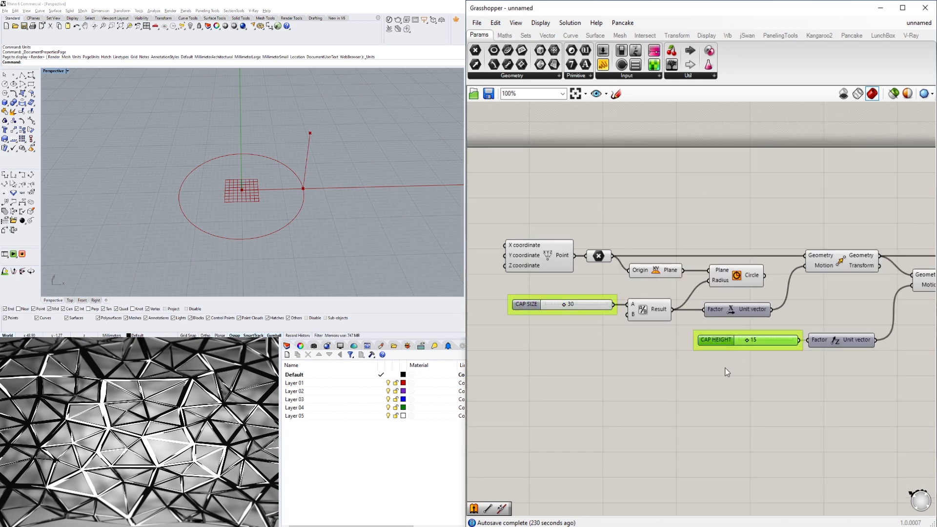
right_click_drag(750, 283, 624, 298)
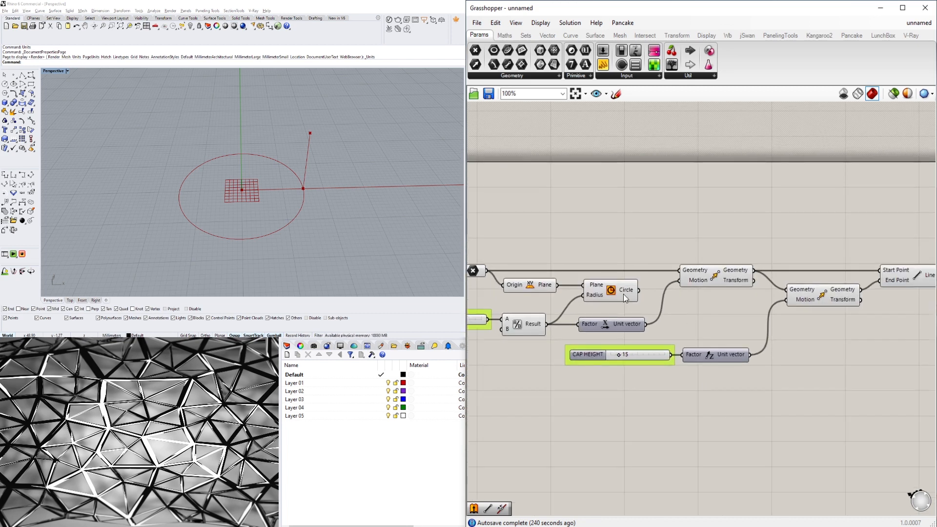
left_click(613, 281)
left_click(629, 219)
right_click_drag(865, 274, 742, 277)
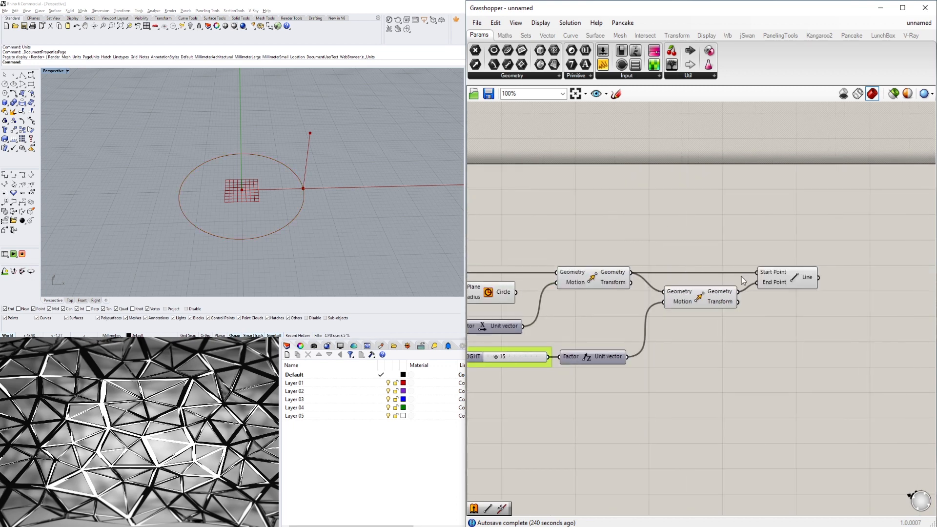
left_click(787, 277)
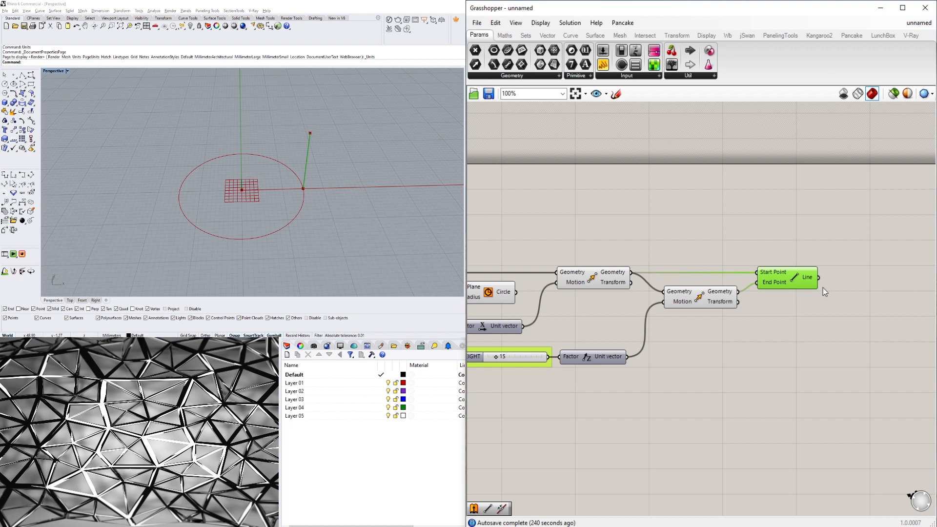
Add a Divide Curve component beside the Line.
left_click(854, 286)
double_click(854, 286)
type("DIV")
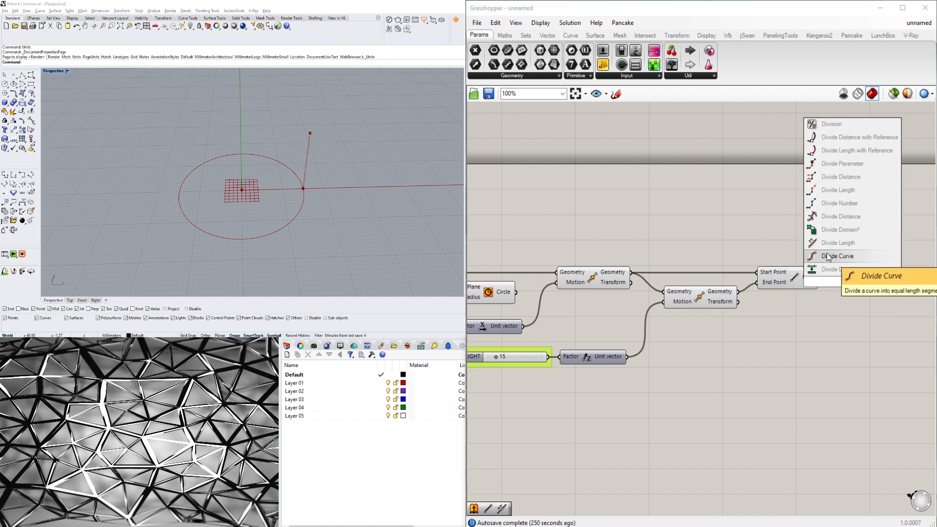
left_click(858, 257)
left_click_drag(843, 286, 877, 302)
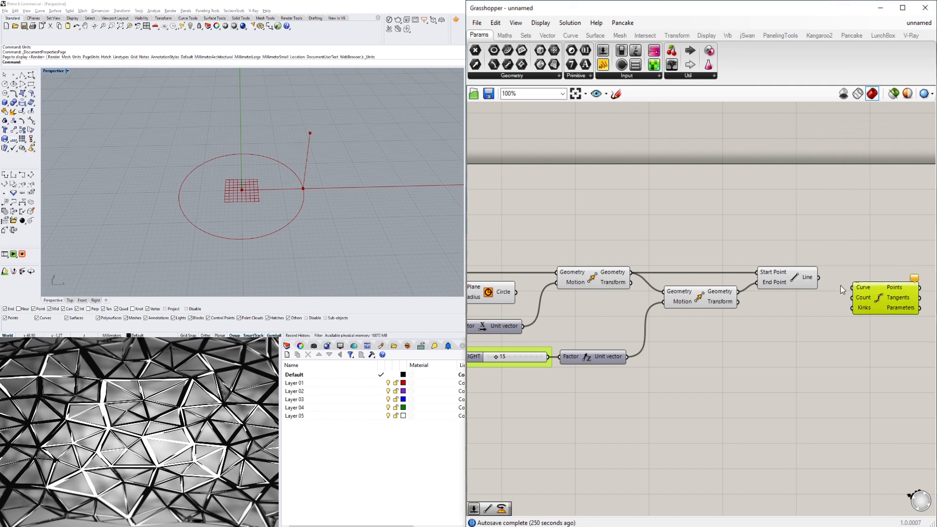
Wire the Line into Divide Curve's Curve input and add a Number Slider set to 20 feeding its Count.
left_click_drag(820, 282, 874, 303)
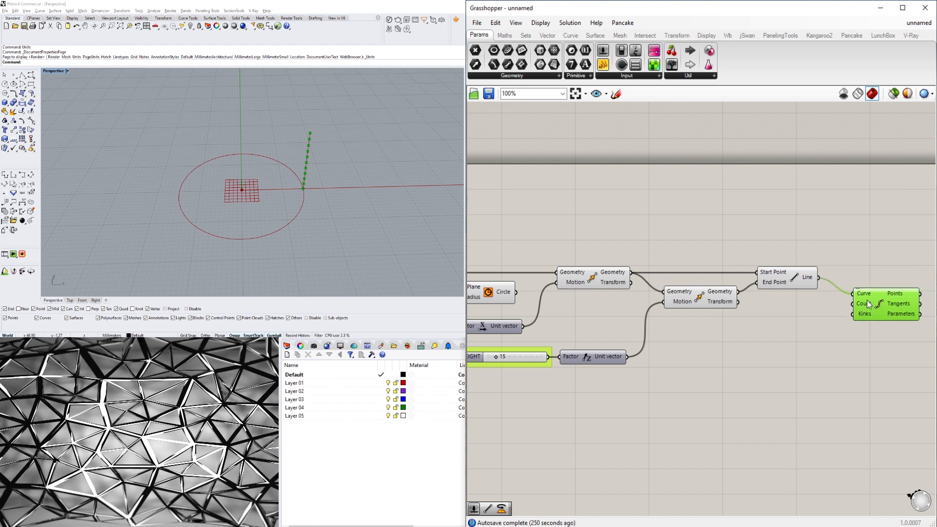
double_click(800, 318)
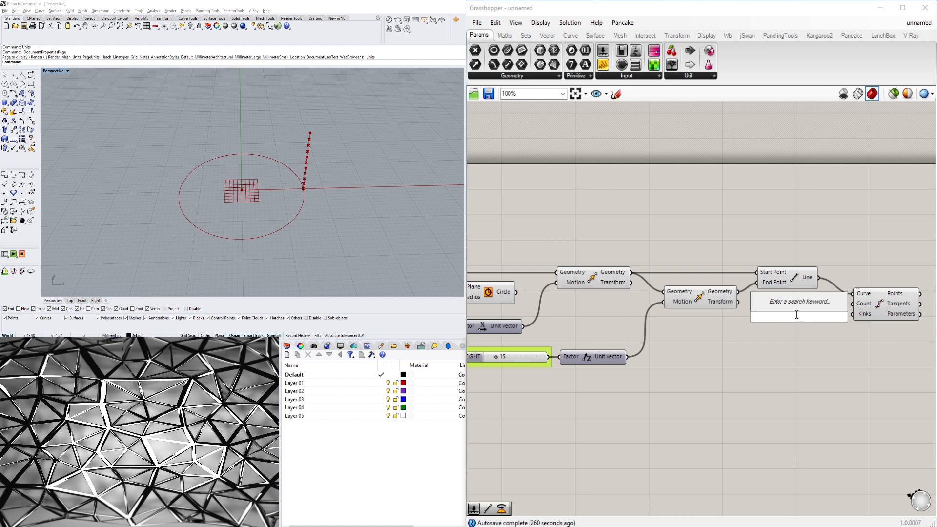
type("20")
key("Return")
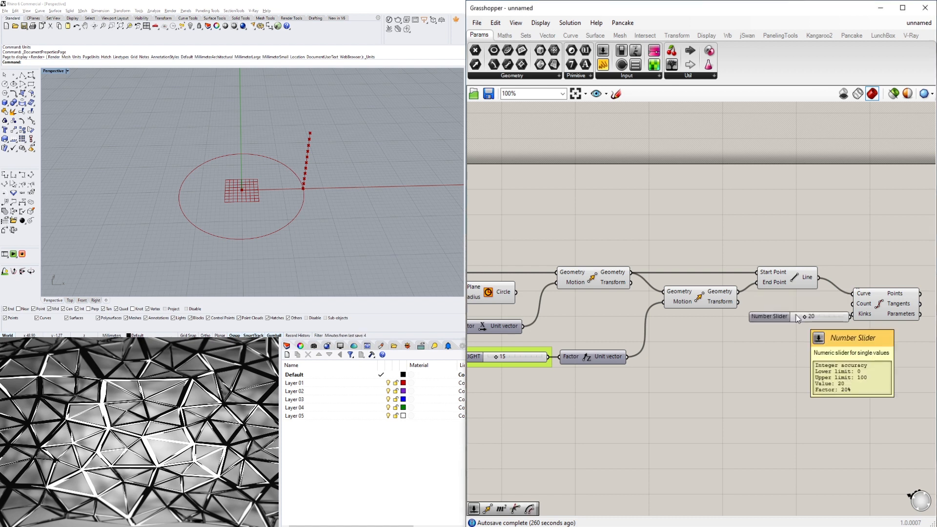
left_click_drag(761, 316, 735, 328)
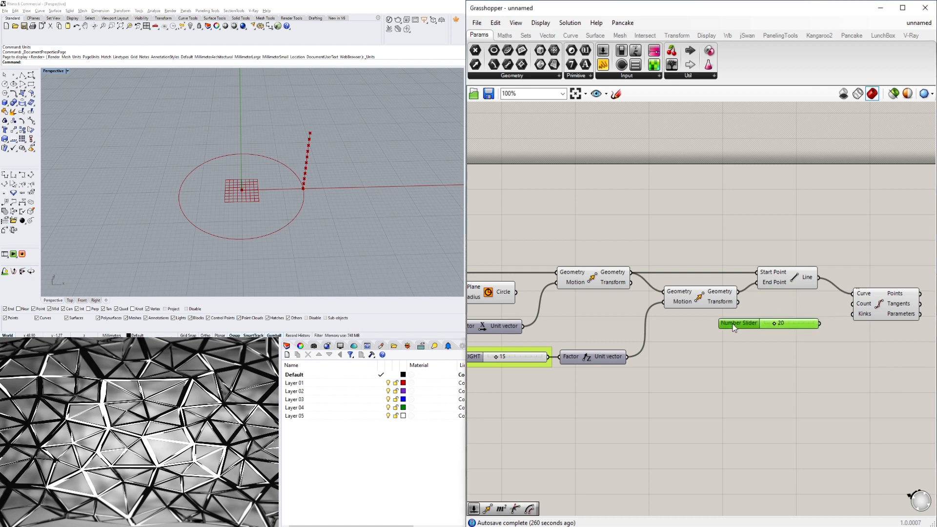
left_click_drag(827, 324, 835, 310)
scroll(777, 325, "up", 4)
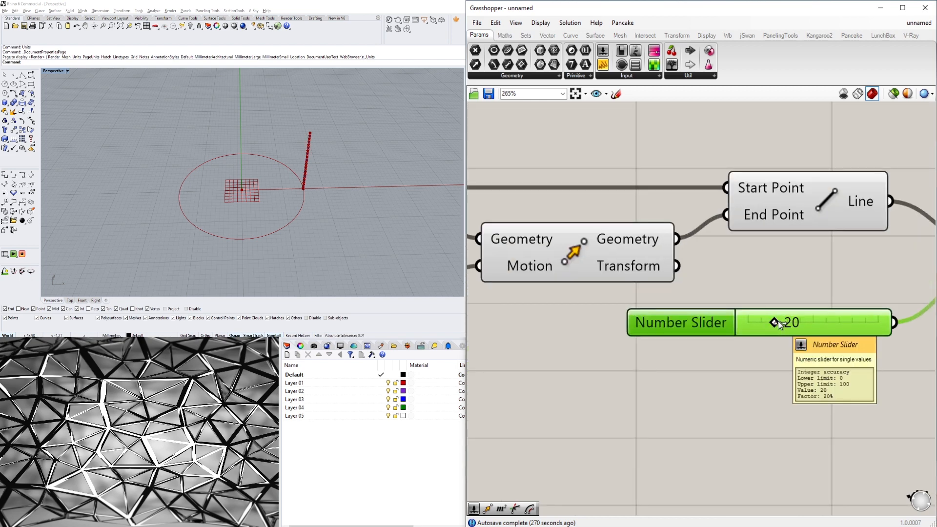
Inspect the definition's components and the divided line's points in the viewport.
scroll(845, 322, "down", 2)
right_click_drag(850, 349, 686, 350)
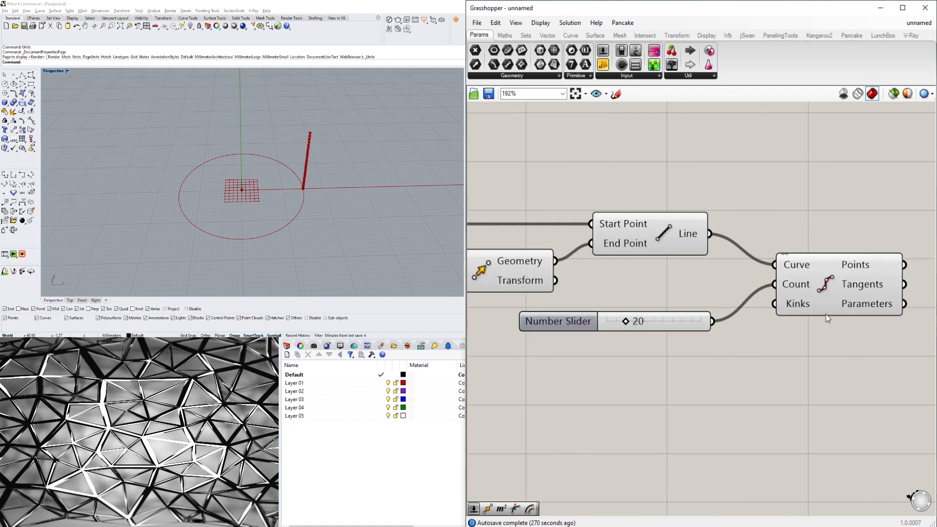
left_click(825, 314)
scroll(323, 147, "up", 5)
scroll(323, 146, "up", 3)
scroll(230, 128, "down", 3)
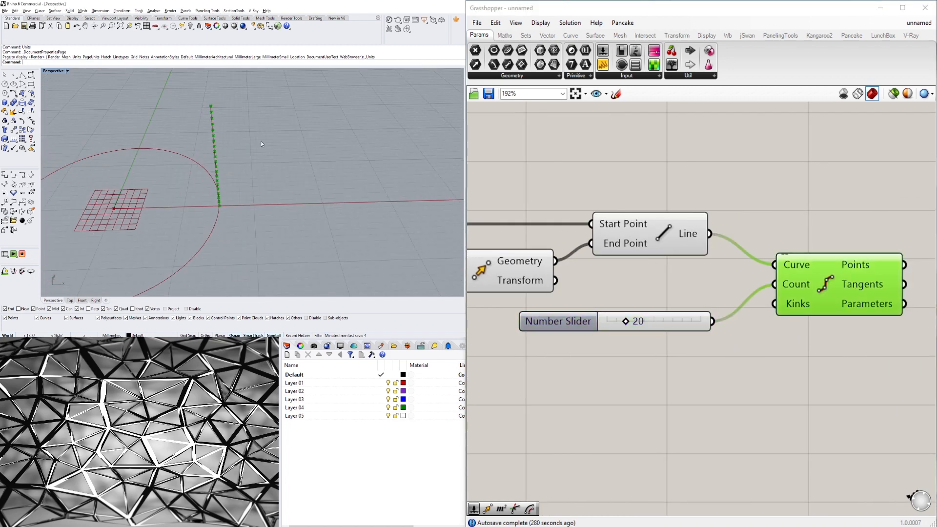
left_click(755, 192)
scroll(791, 195, "down", 1)
scroll(795, 198, "down", 1)
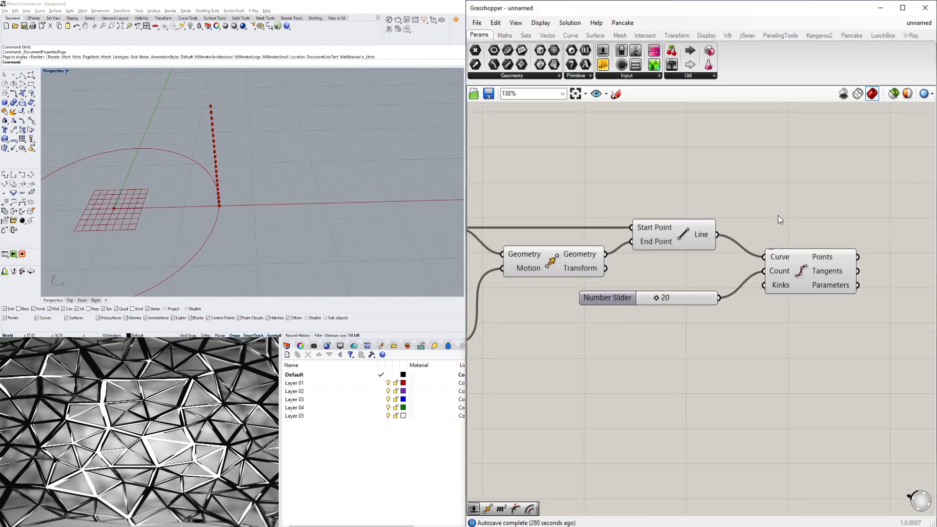
left_click(691, 233)
left_click(803, 256)
scroll(219, 148, "down", 3)
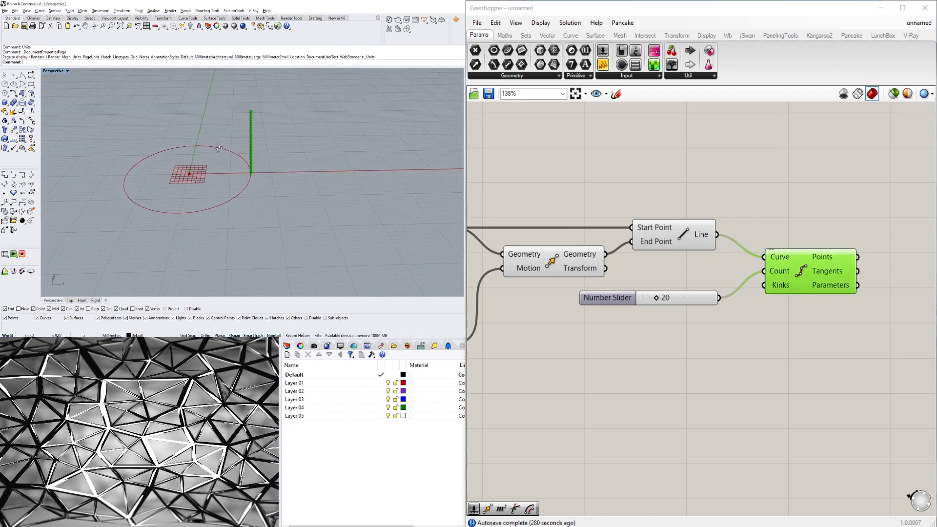
right_click_drag(219, 148, 226, 137)
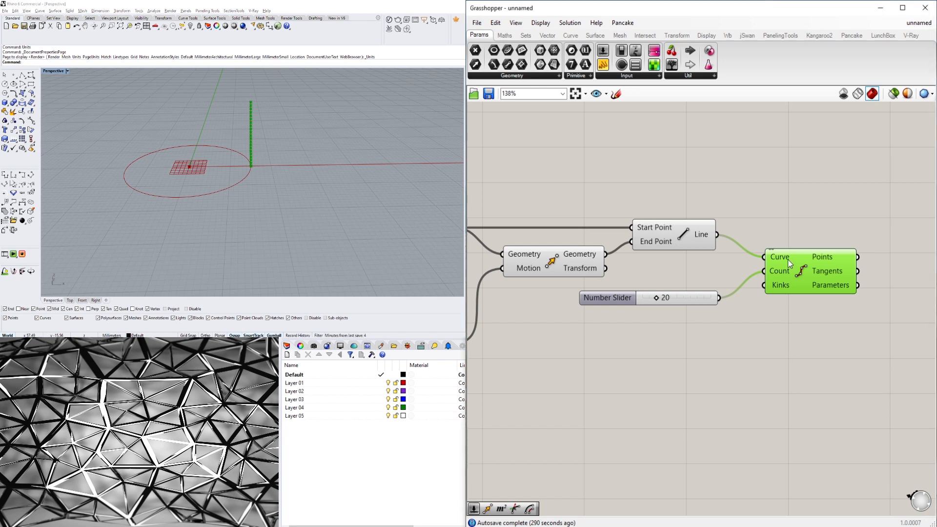
left_click(669, 233)
left_click(547, 261)
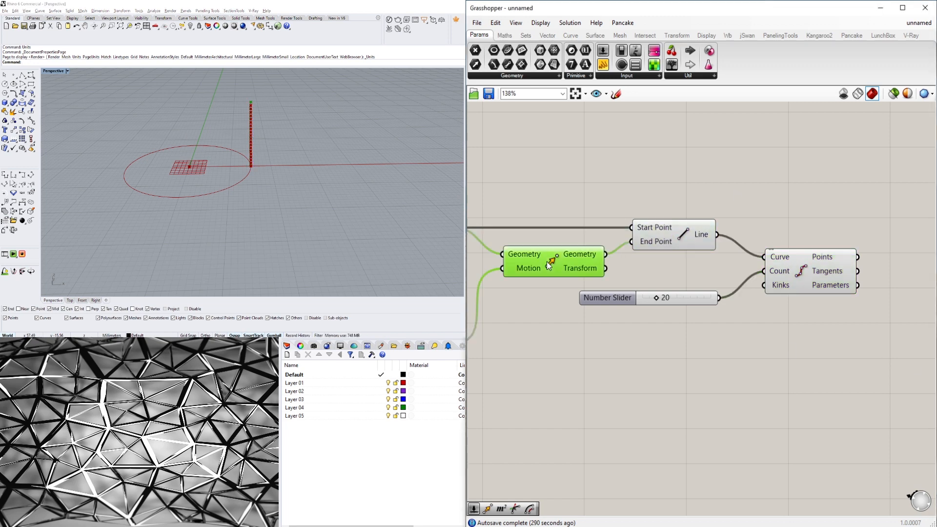
left_click(582, 187)
scroll(585, 210, "down", 5)
scroll(641, 242, "up", 5)
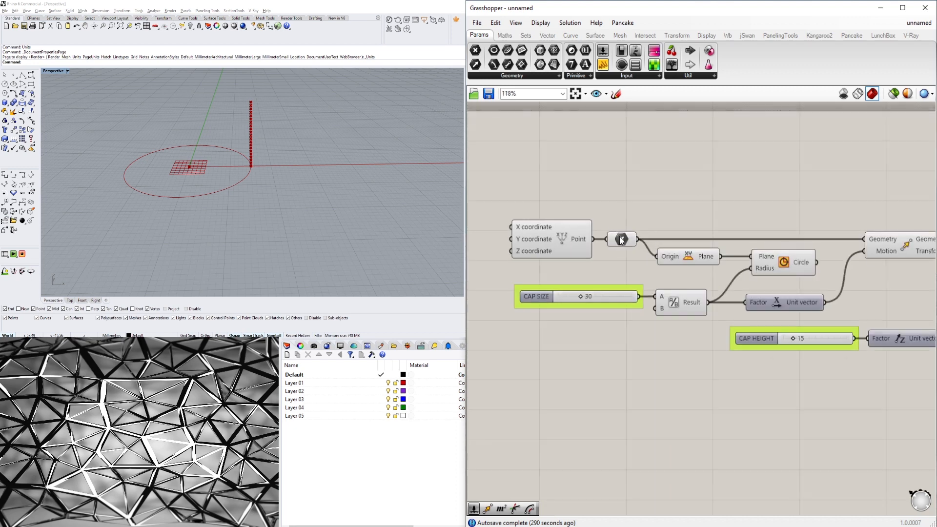
right_click_drag(699, 237, 481, 235)
right_click_drag(732, 236, 583, 228)
scroll(583, 229, "down", 2)
right_click_drag(800, 242, 751, 257)
scroll(751, 257, "up", 2)
left_click(737, 274)
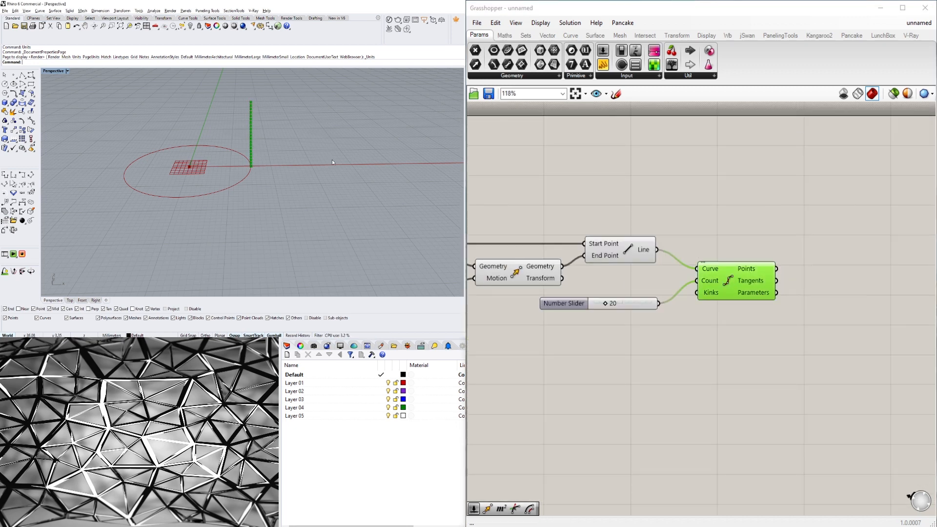
scroll(261, 157, "up", 5)
scroll(261, 157, "down", 5)
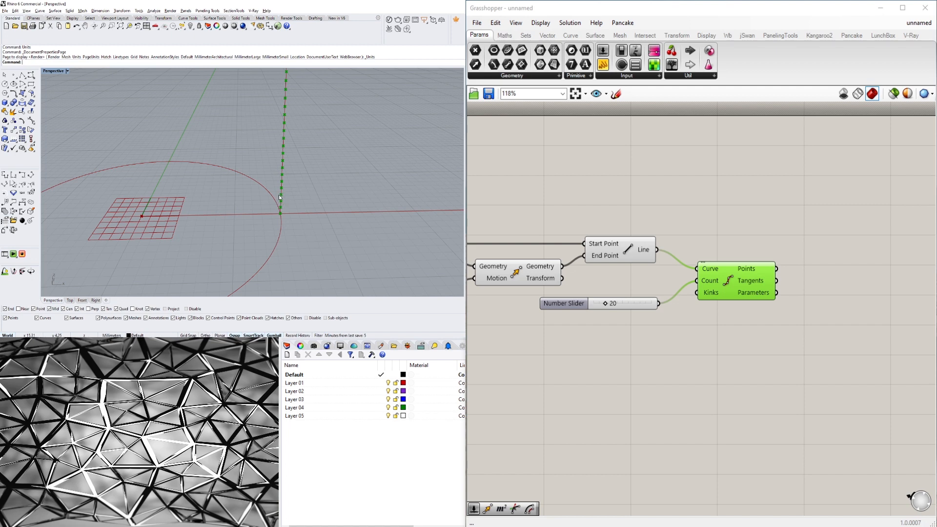
scroll(287, 174, "down", 4)
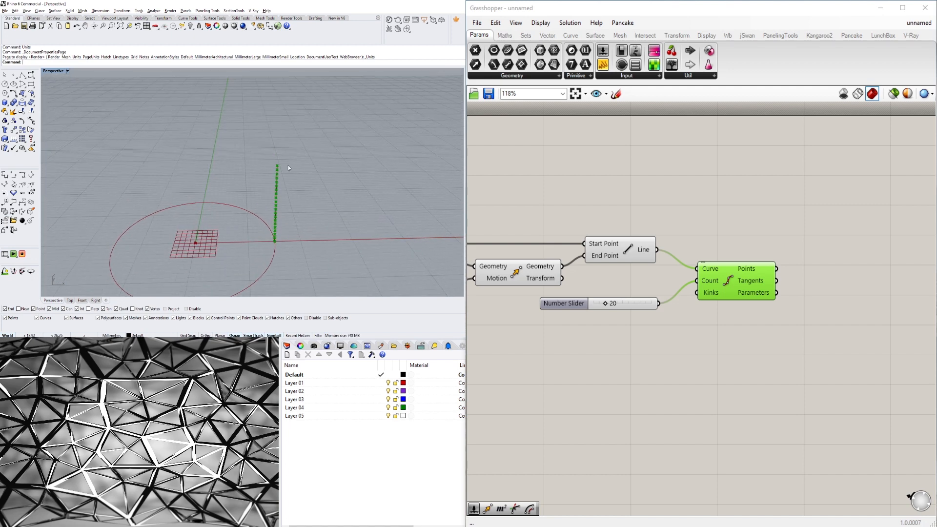
left_click(710, 303)
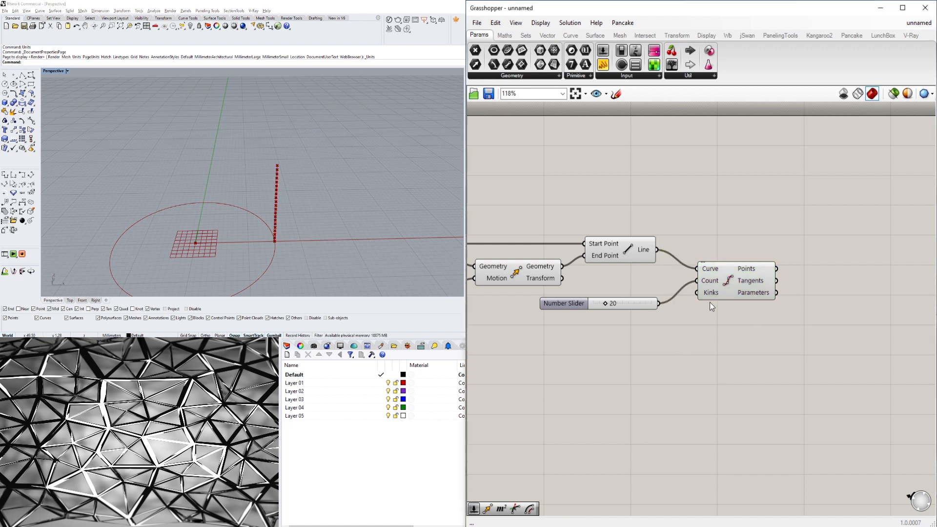
Add a Rotate component to the right of Divide Curve.
double_click(813, 207)
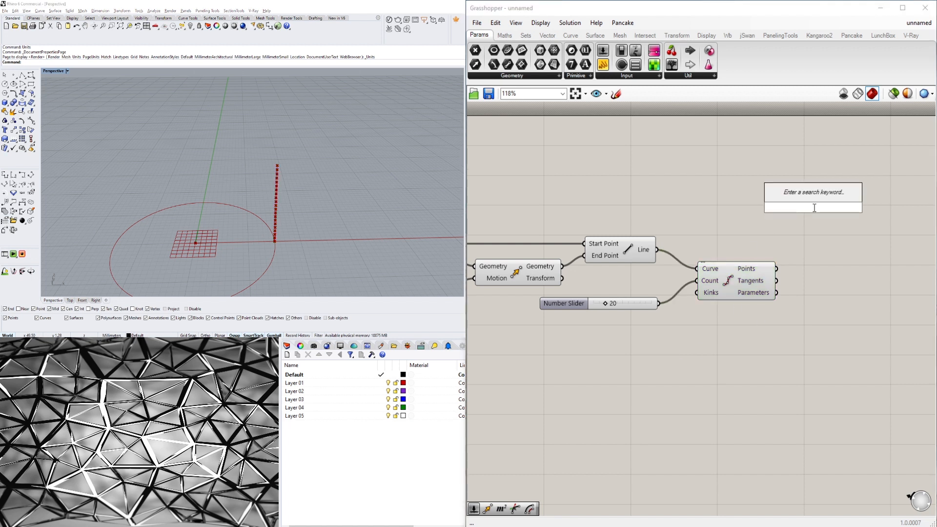
type("ROT")
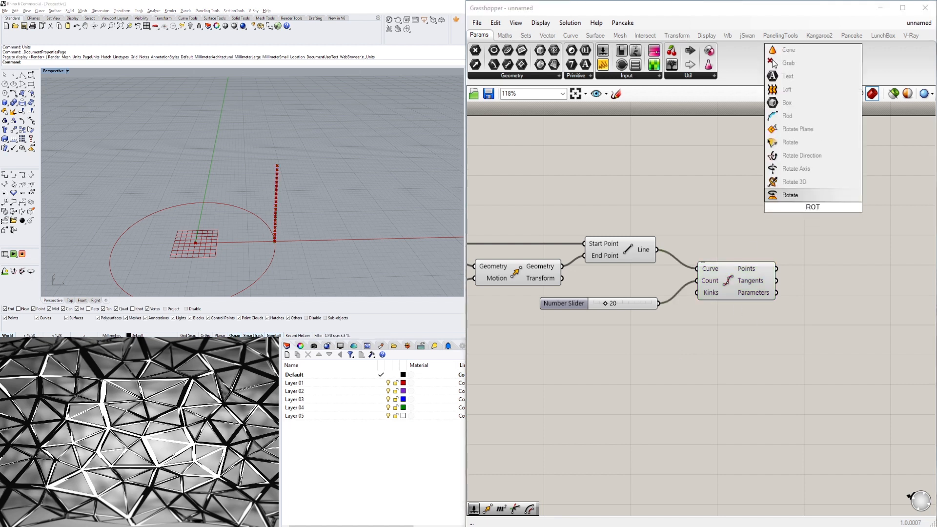
left_click(840, 195)
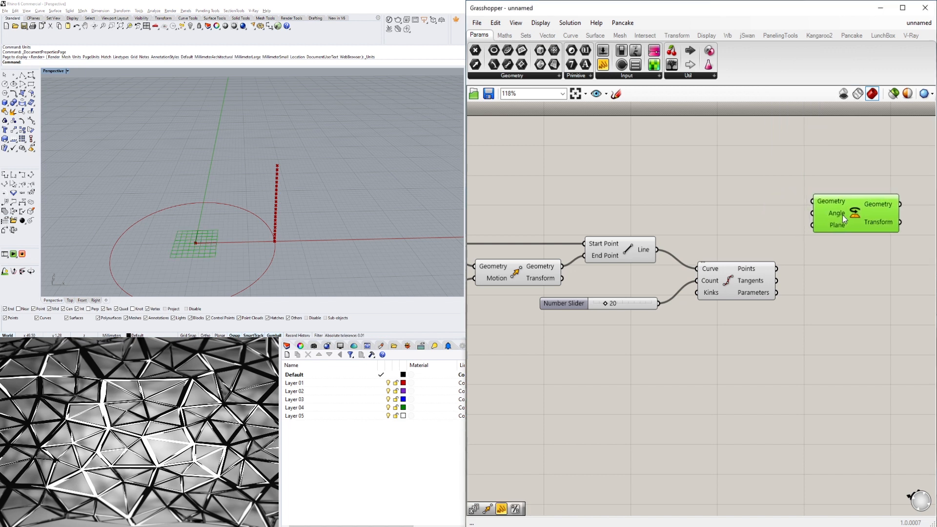
left_click_drag(843, 214, 853, 209)
left_click(893, 249)
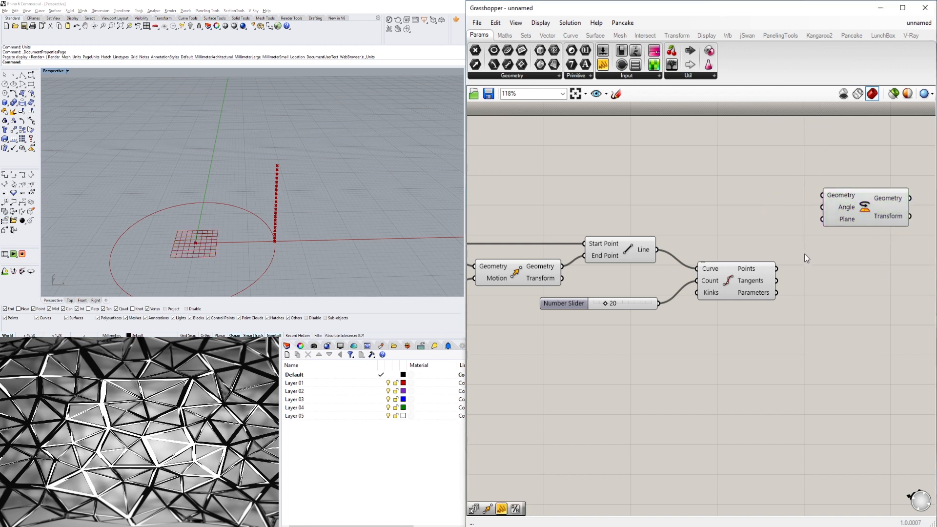
Switch the Rotate component's Angle input to Degrees.
right_click(841, 212)
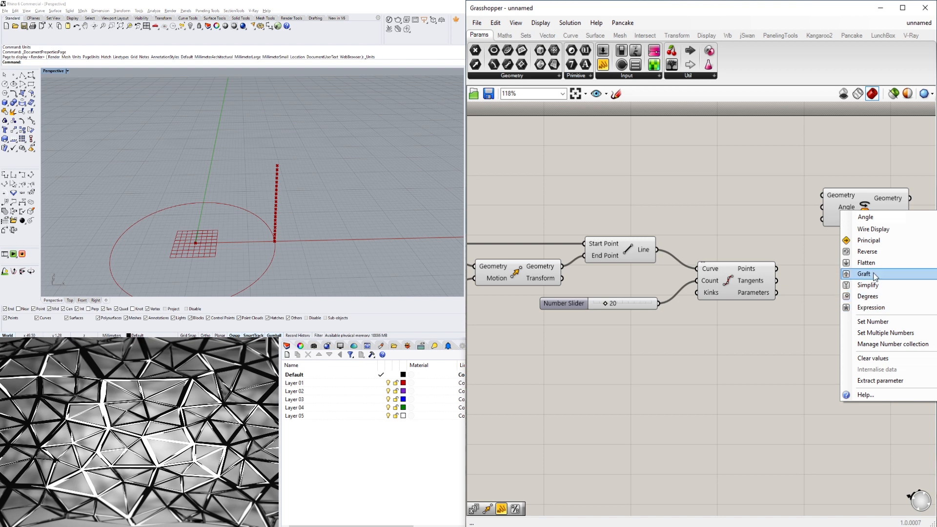
left_click(875, 297)
left_click_drag(855, 215, 873, 217)
left_click(845, 265)
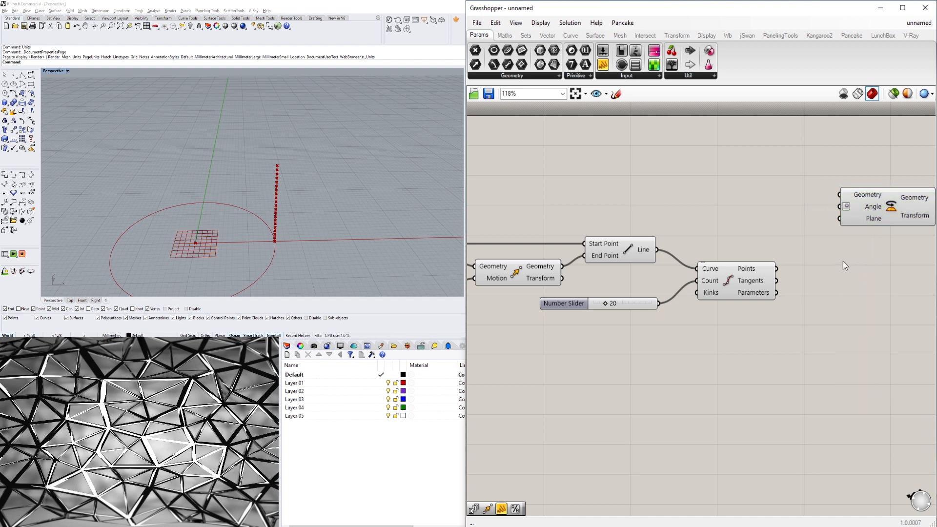
left_click(871, 221)
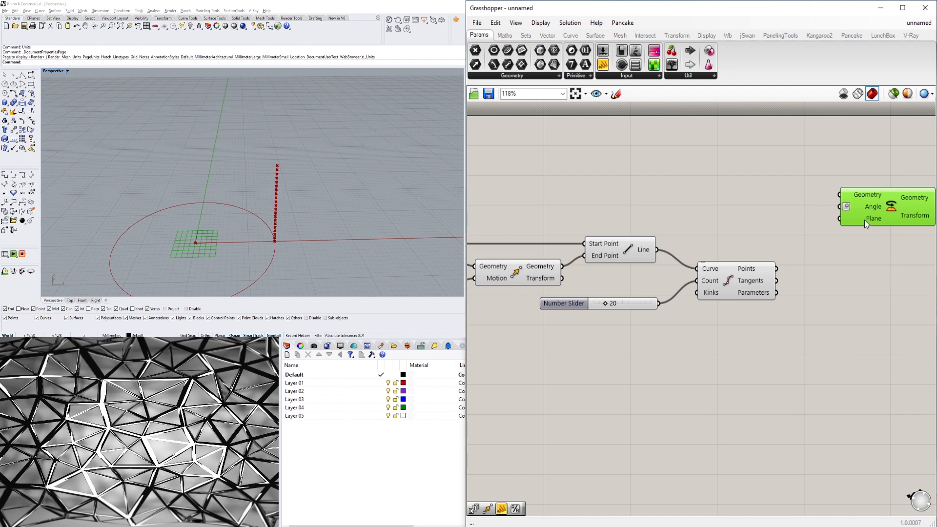
Connect the XY Plane output to the Rotate component's Plane input.
scroll(864, 217, "down", 6)
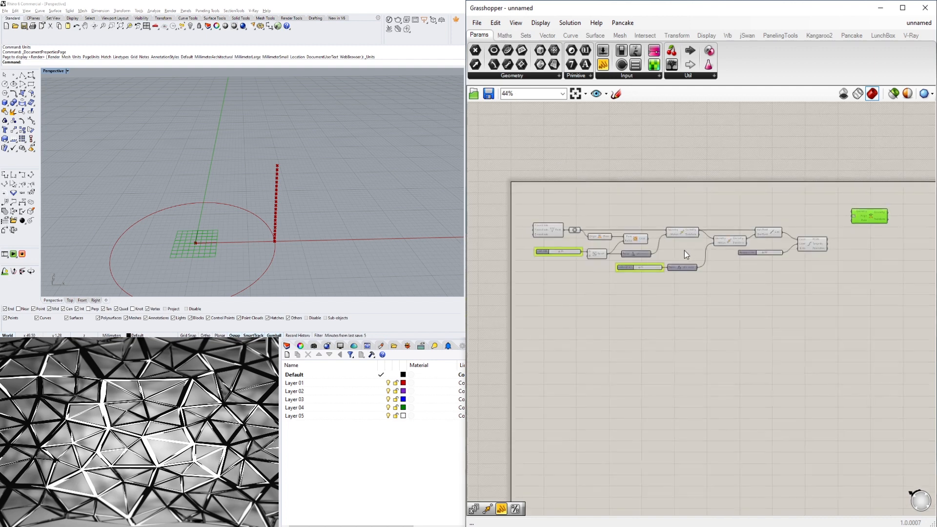
scroll(615, 230, "up", 7)
right_click_drag(649, 270, 584, 269)
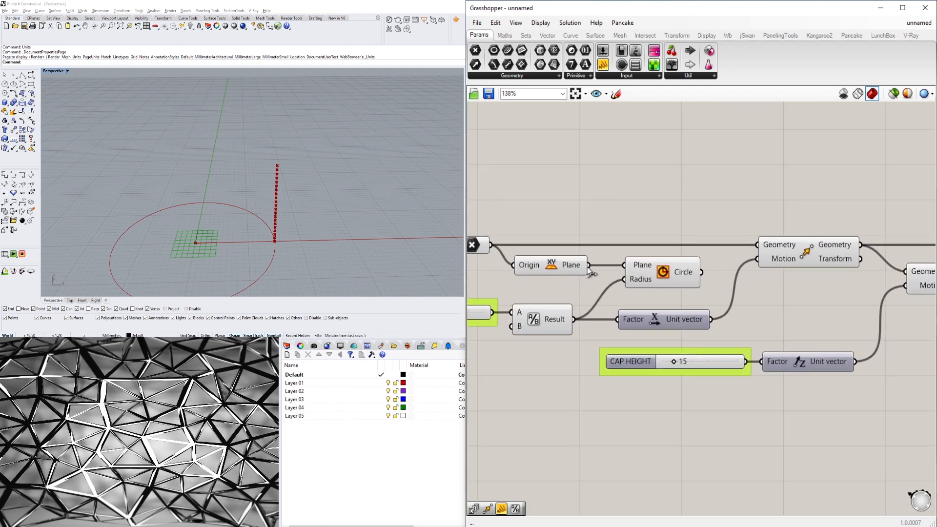
scroll(584, 270, "down", 2)
scroll(576, 272, "down", 6)
left_click_drag(574, 270, 787, 302)
scroll(780, 238, "up", 9)
left_click(20, 245)
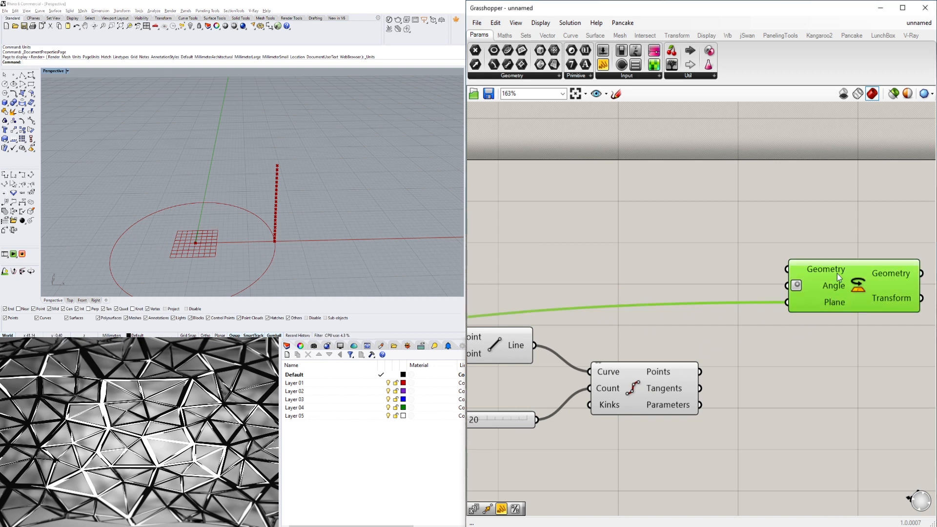
Connect Divide Curve's Points output to the Rotate component's Geometry input.
left_click_drag(702, 372, 787, 269)
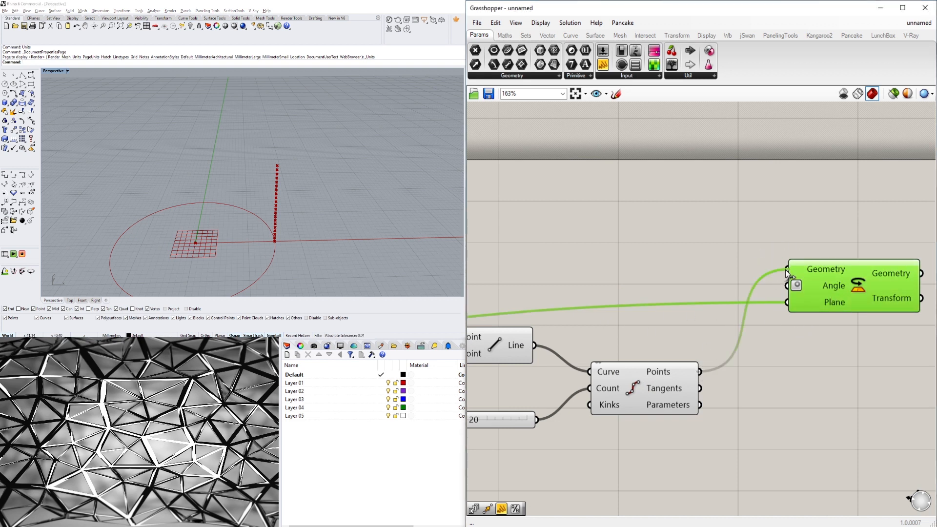
scroll(239, 235, "up", 4)
right_click_drag(239, 235, 312, 231)
mouse_move(815, 286)
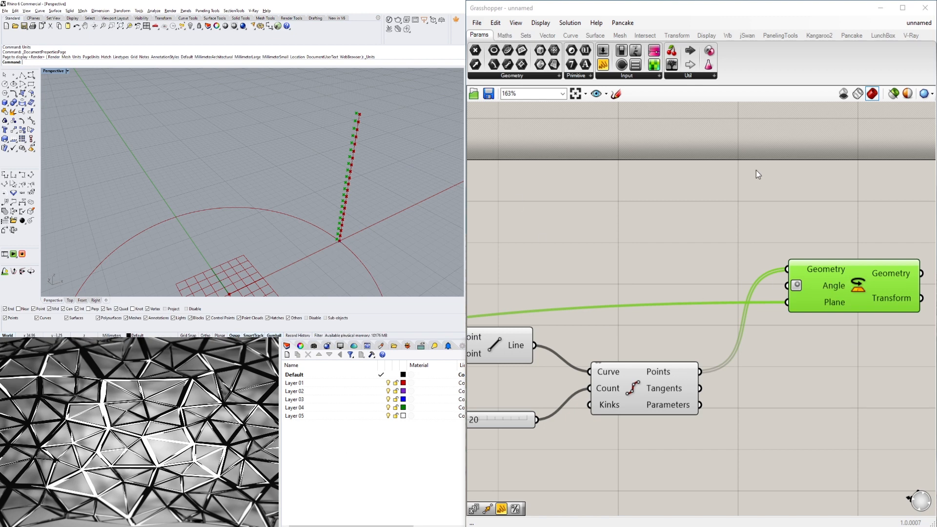
Add a Series component above Divide Curve.
scroll(707, 239, "down", 2)
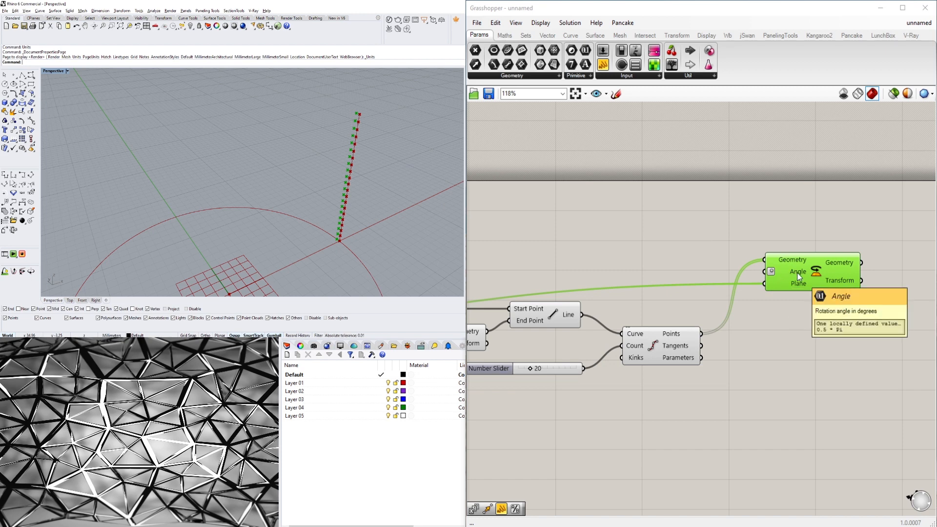
mouse_move(775, 274)
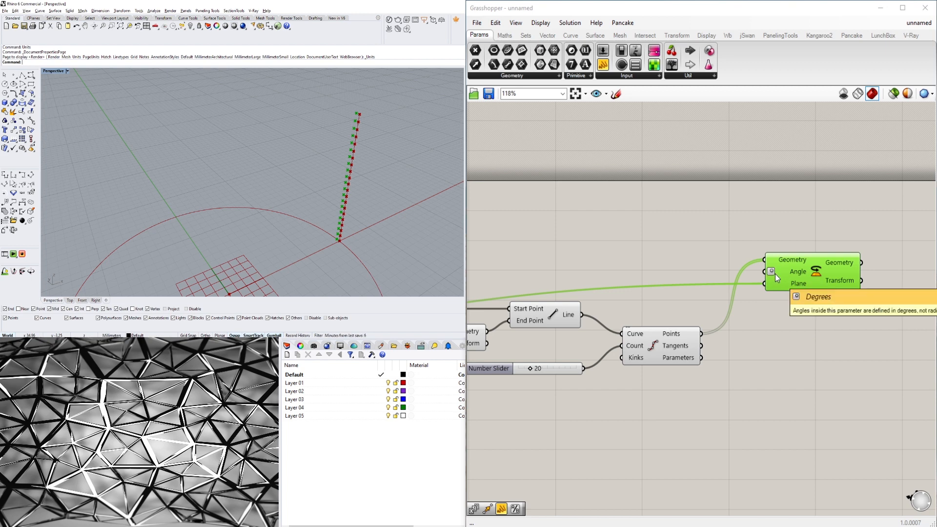
double_click(614, 239)
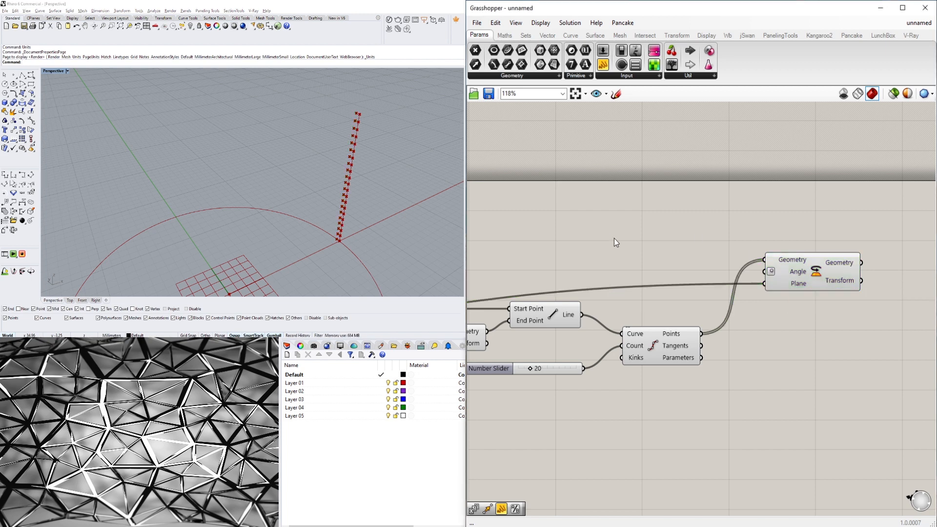
type("series")
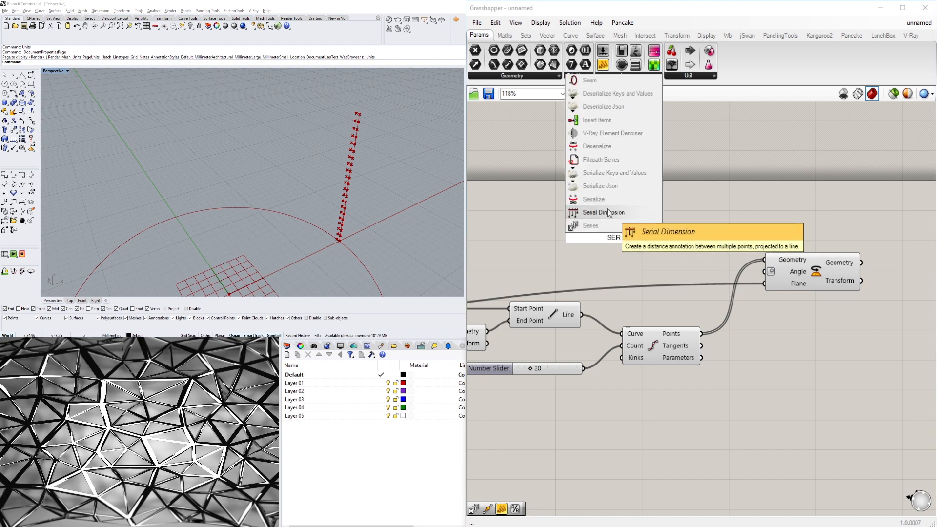
left_click(608, 209)
mouse_move(645, 236)
left_mouse_down()
mouse_move(663, 245)
mouse_move(655, 245)
left_mouse_up()
left_click(648, 225)
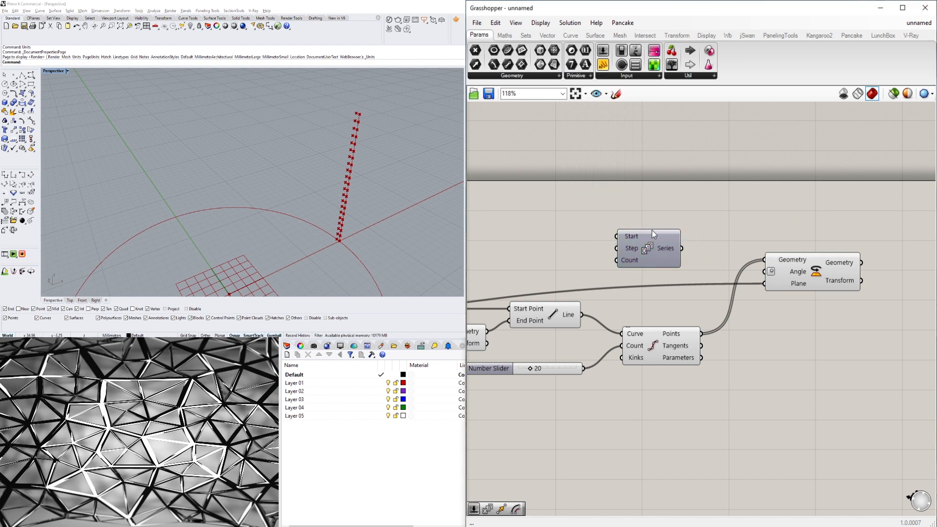
Feed the 20 Number Slider into the Series component's Count input.
mouse_move(664, 248)
left_click_drag(585, 369, 661, 255)
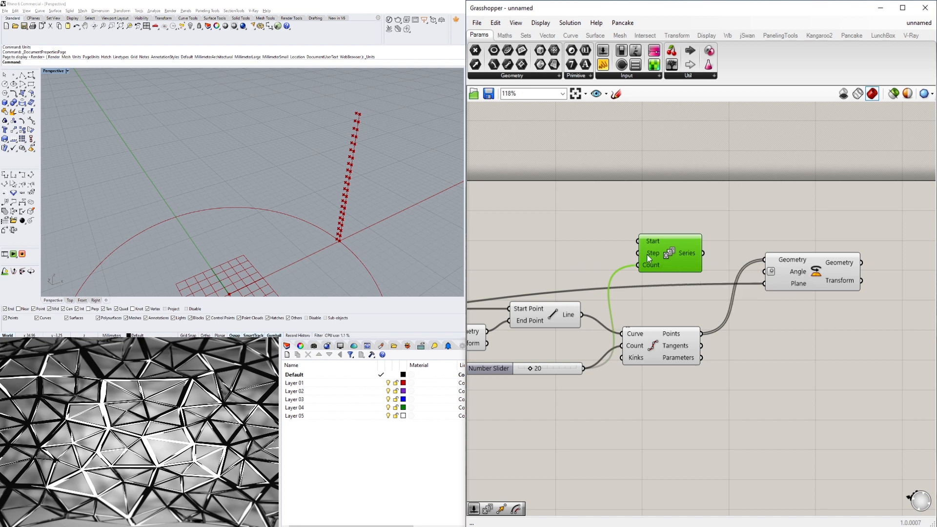
double_click(535, 255)
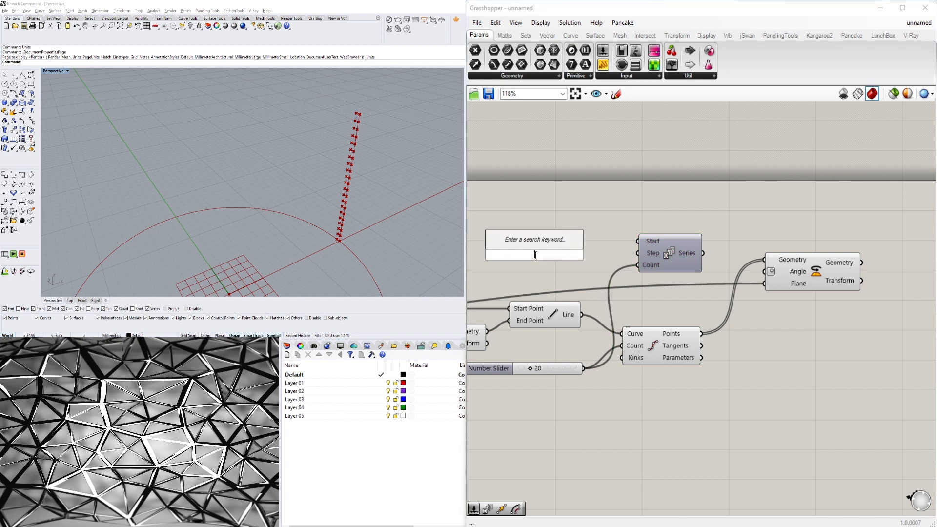
Add a Number Slider with value 5 to the left of the Series component.
type("5")
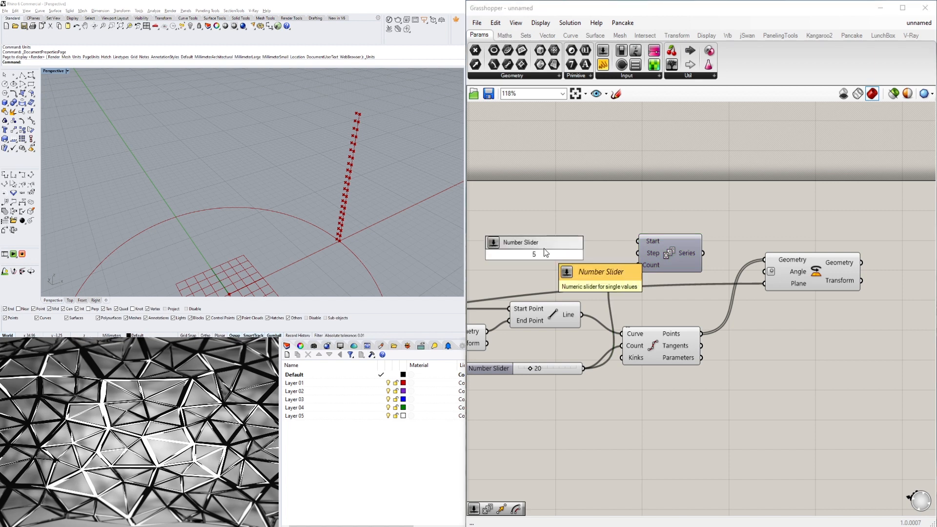
key("Return")
right_click_drag(503, 257, 576, 258)
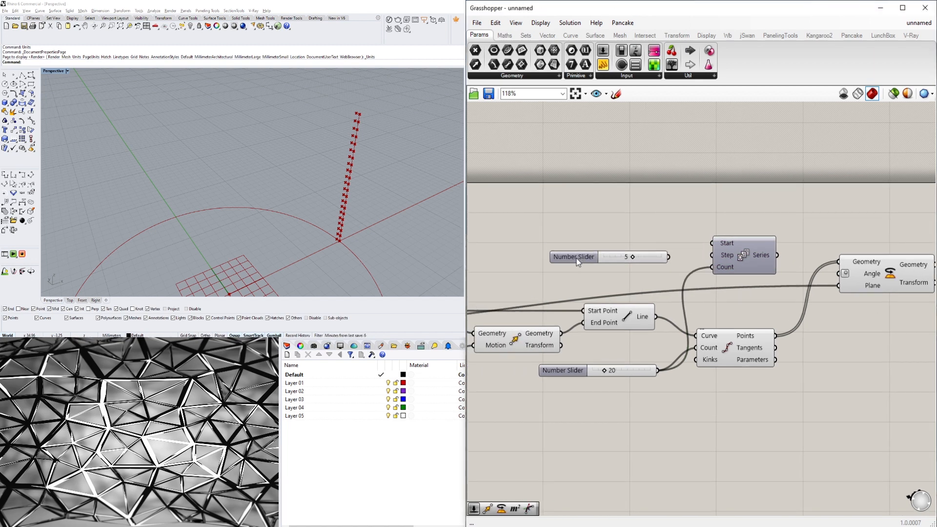
Rename the new slider to ROTATION STEP.
left_click(578, 257)
right_click(578, 258)
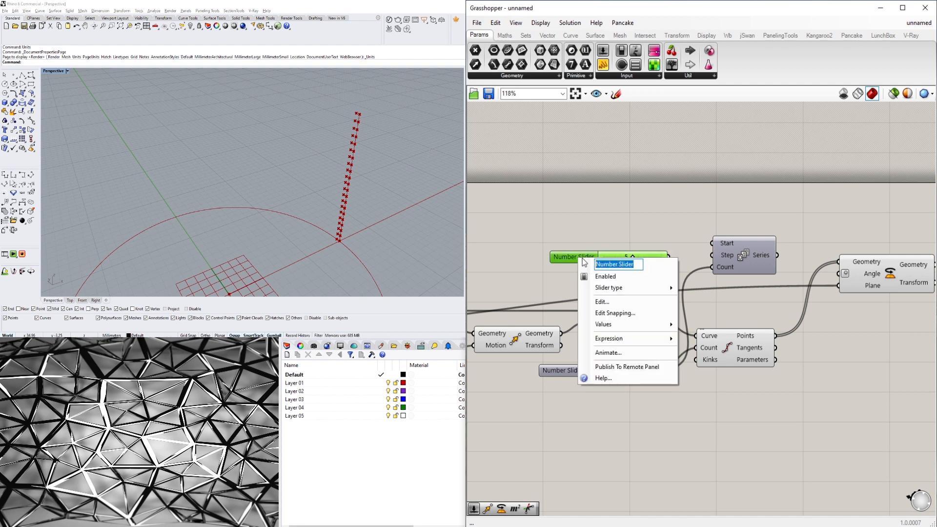
type("ROTATI")
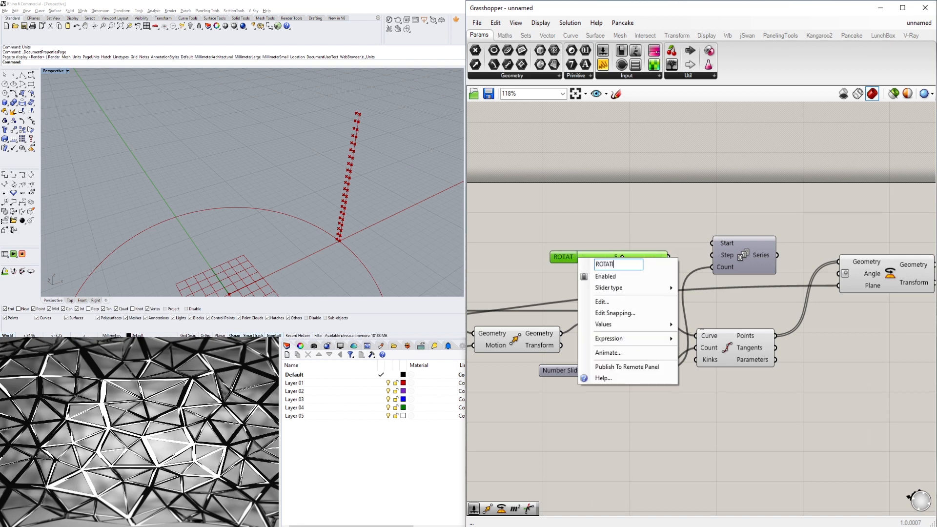
type("ON STEP")
key("Return")
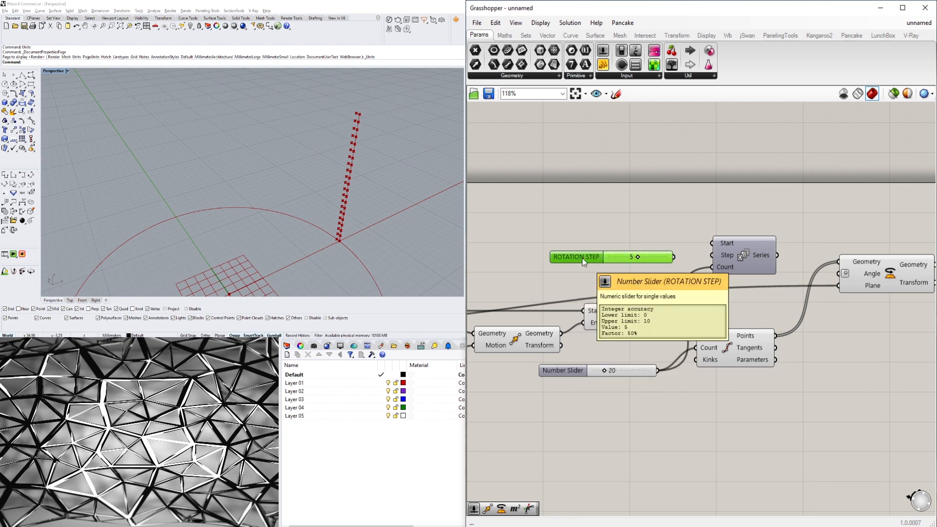
left_click_drag(549, 259, 546, 254)
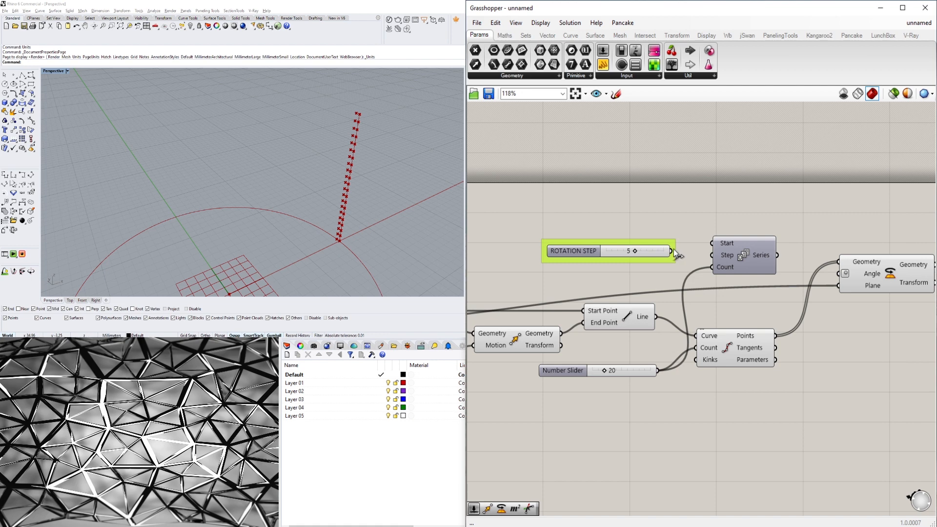
Connect ROTATION STEP to the Series Step input and the Series output to the Rotate component's Angle input.
left_click_drag(674, 253, 712, 255)
mouse_move(765, 255)
left_click_drag(776, 255, 845, 273)
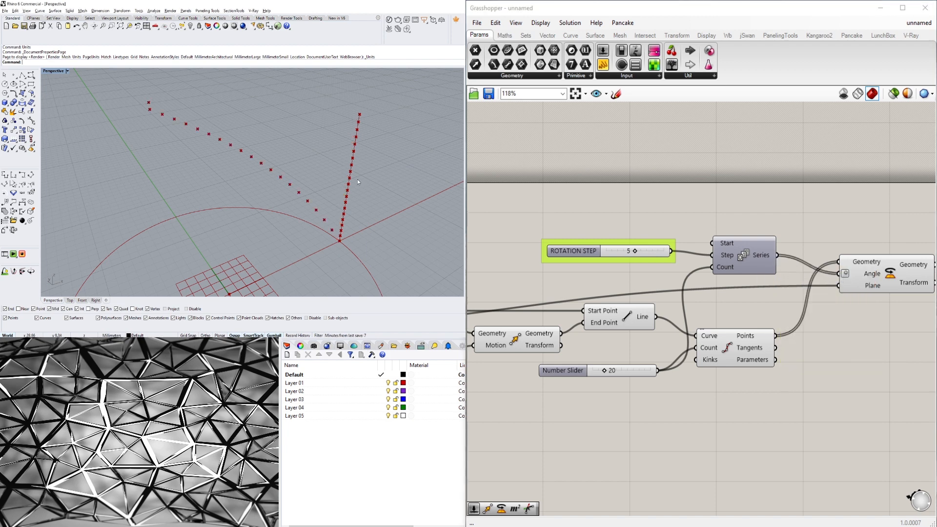
Examine the rotated division points in the Rhino perspective viewport.
scroll(228, 181, "down", 5)
right_click_drag(228, 181, 205, 142)
scroll(205, 141, "up", 8)
scroll(238, 184, "down", 5)
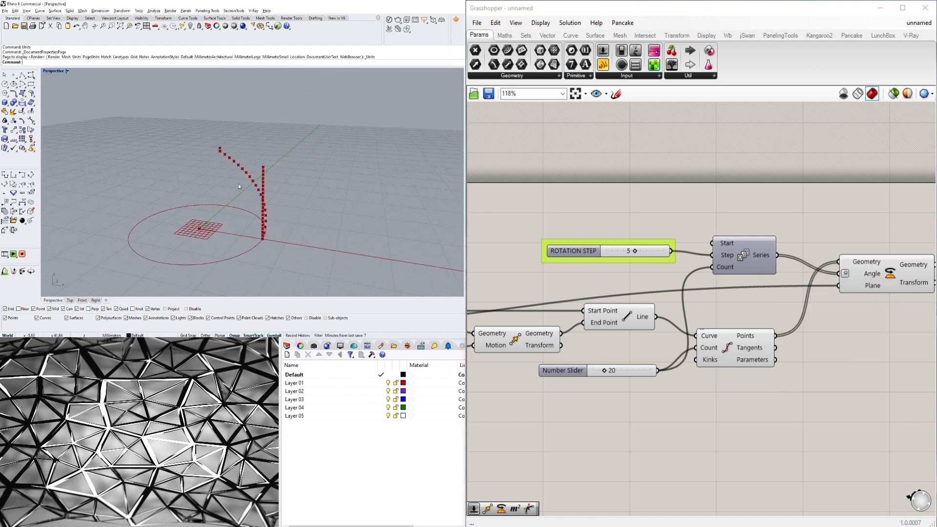
right_click_drag(238, 183, 308, 172)
scroll(326, 214, "up", 3)
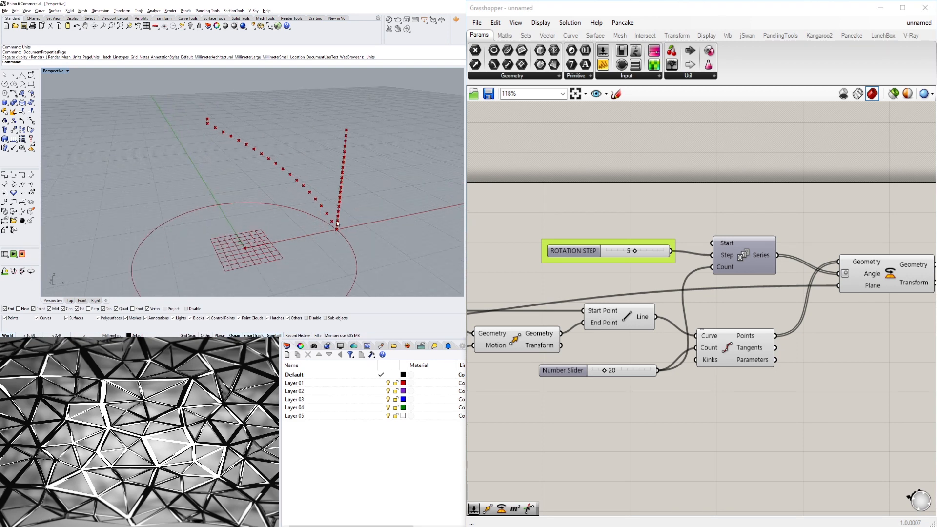
scroll(213, 127, "up", 3)
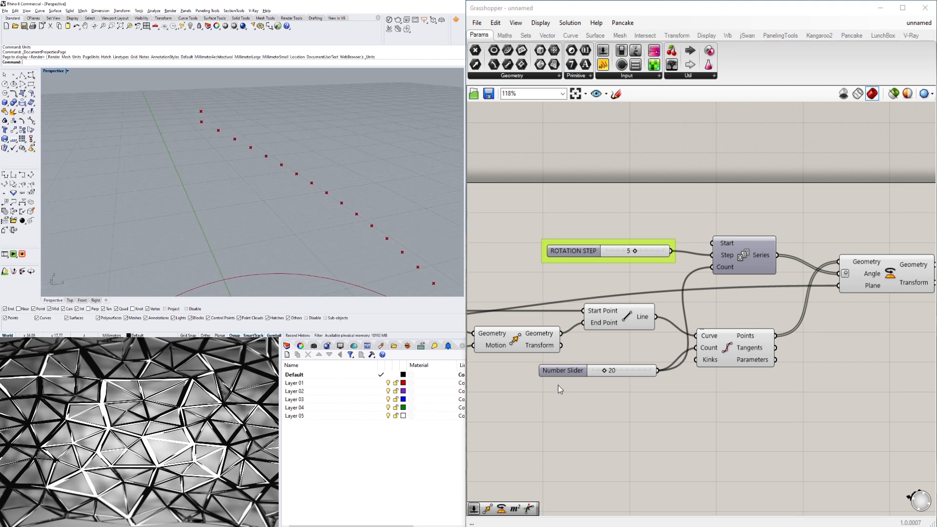
Add an Addition component between the ROTATION STEP slider and Divide Curve.
left_click_drag(561, 371, 508, 372)
left_click(598, 423)
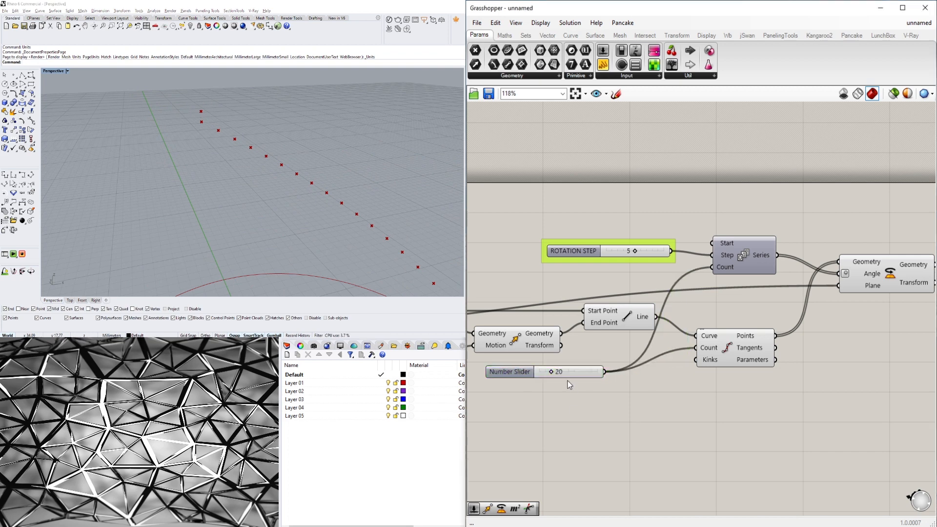
left_click(561, 375)
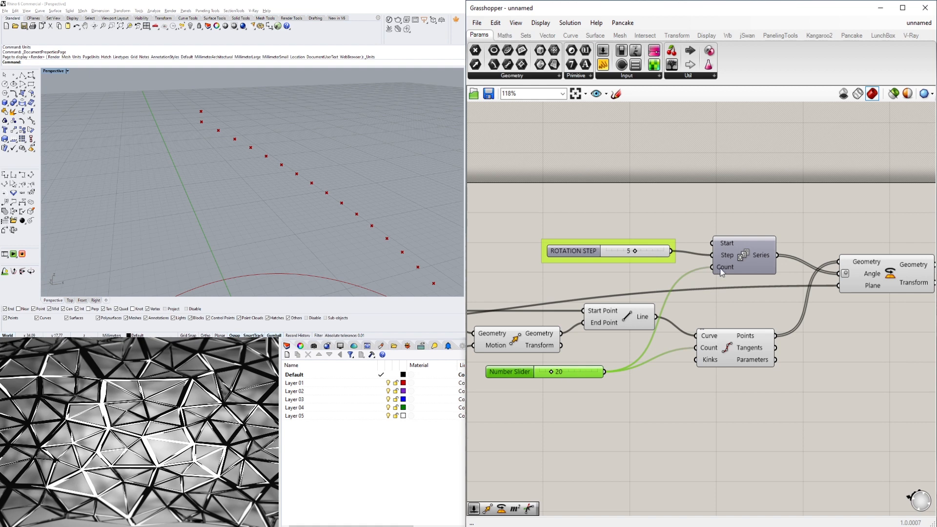
double_click(636, 279)
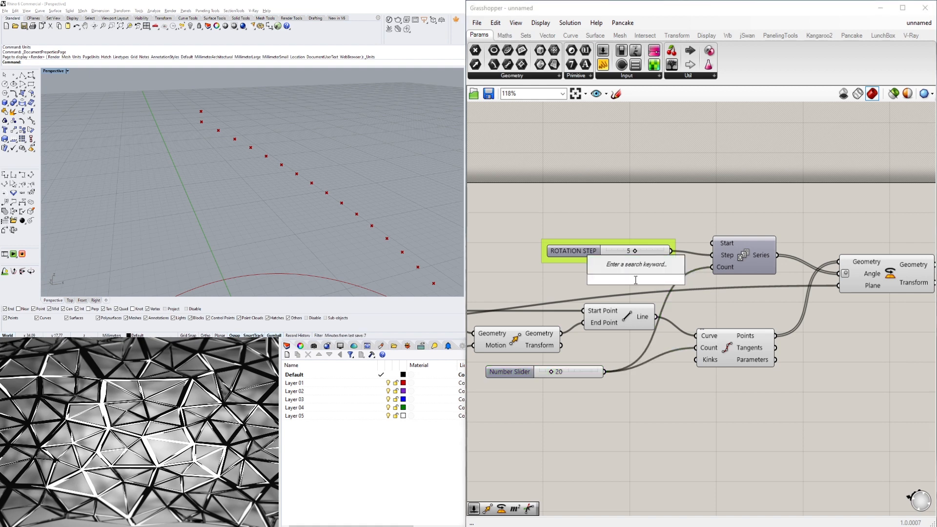
type("+")
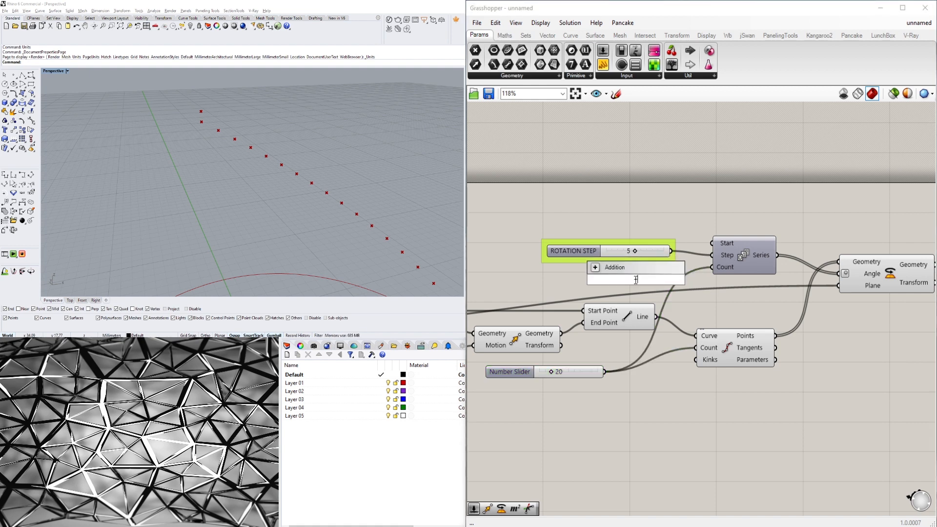
type("1")
key("Return")
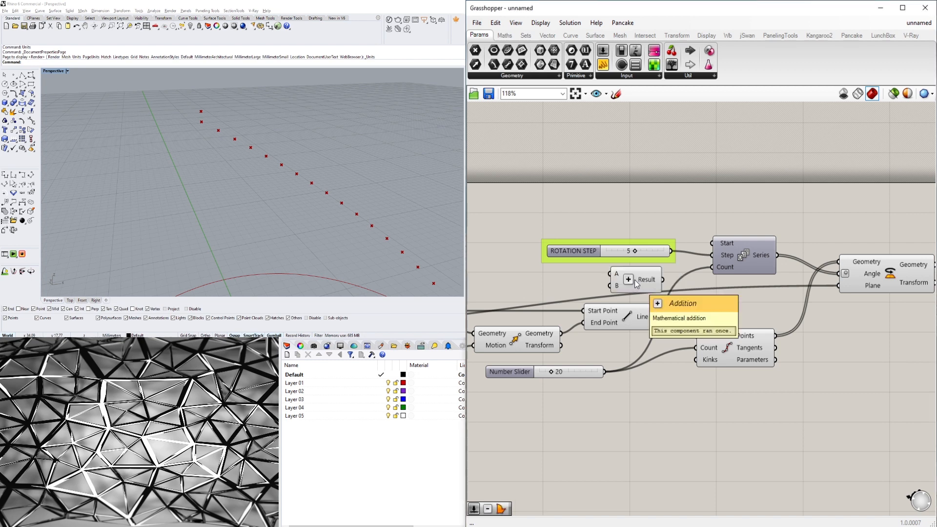
Wire the 20 count slider into Addition's A input and Addition's Result into the Series Count input.
left_click_drag(639, 293, 726, 310)
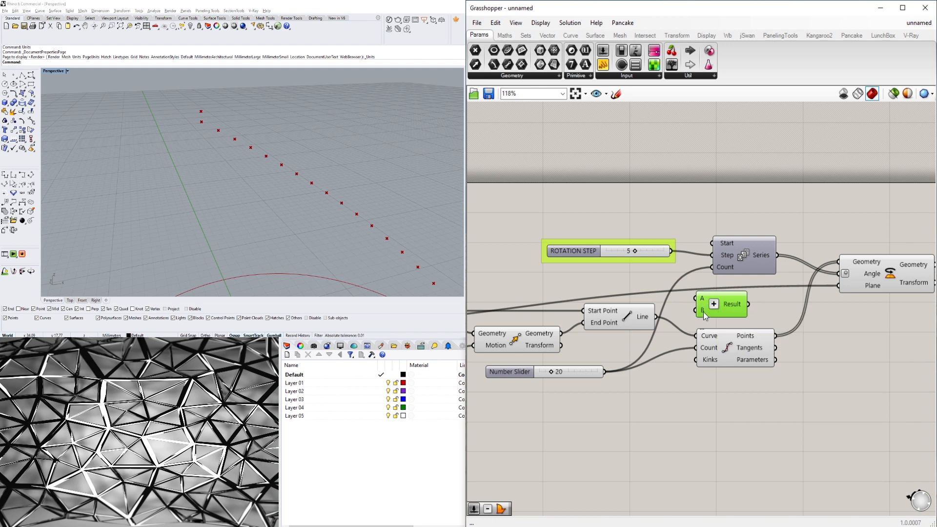
left_click_drag(604, 372, 716, 270)
right_click_drag(315, 138, 262, 129)
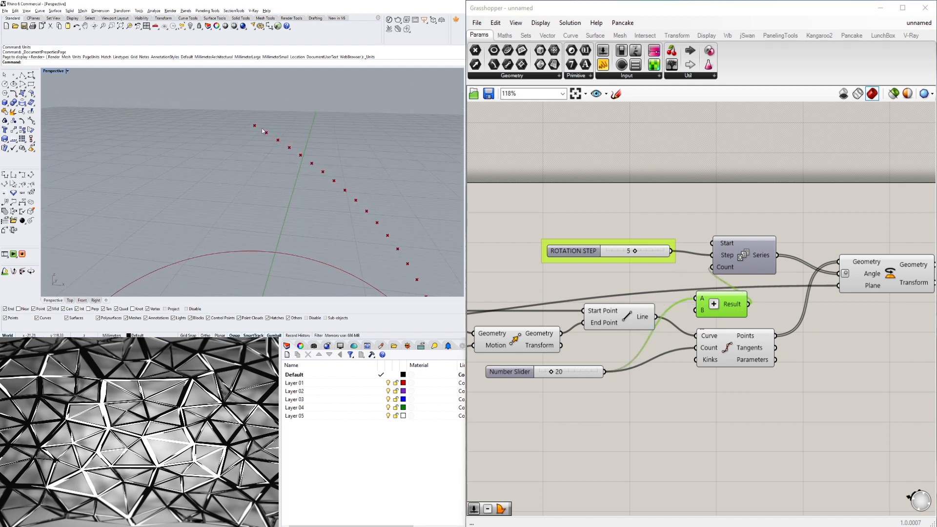
right_click_drag(806, 222, 723, 221)
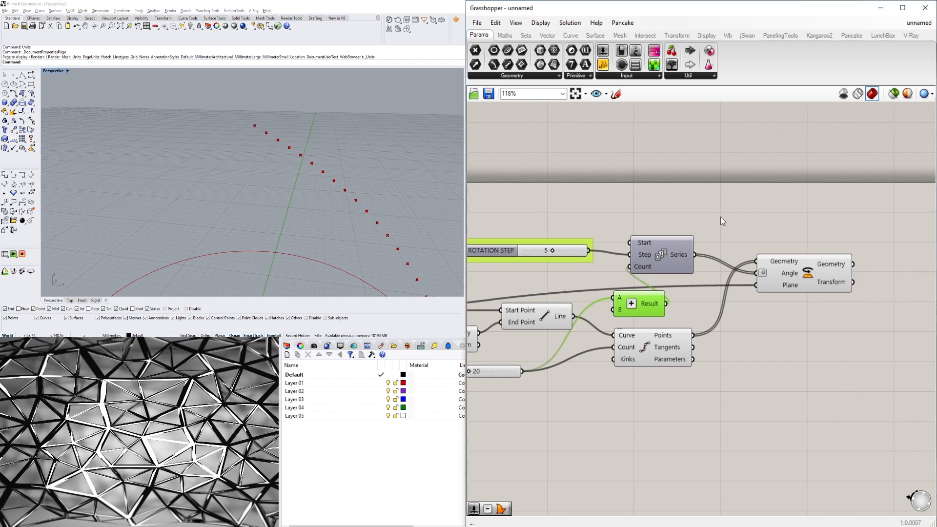
left_click_drag(658, 251, 701, 254)
left_click_drag(788, 286, 842, 357)
left_click_drag(716, 261, 740, 294)
left_click_drag(504, 252, 583, 277)
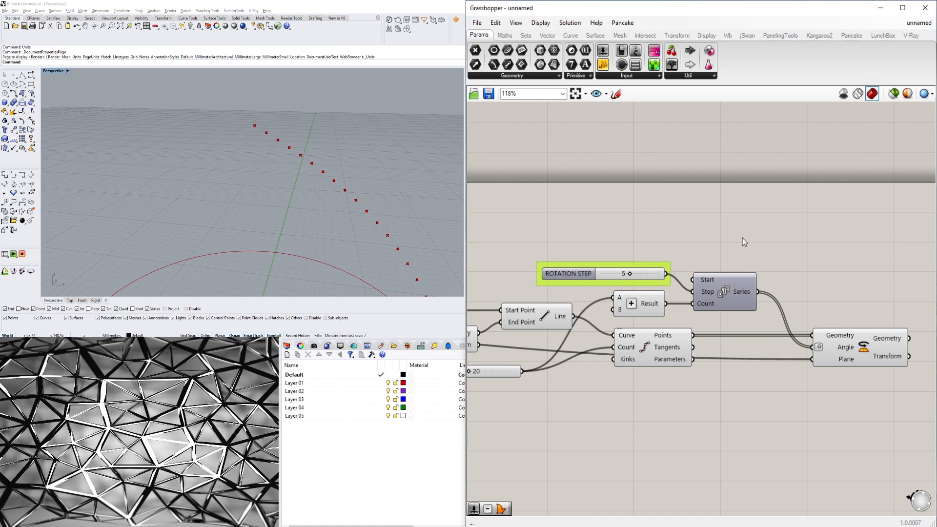
Set the ROTATION STEP slider to 10.
scroll(435, 236, "down", 5)
right_click_drag(434, 236, 377, 280)
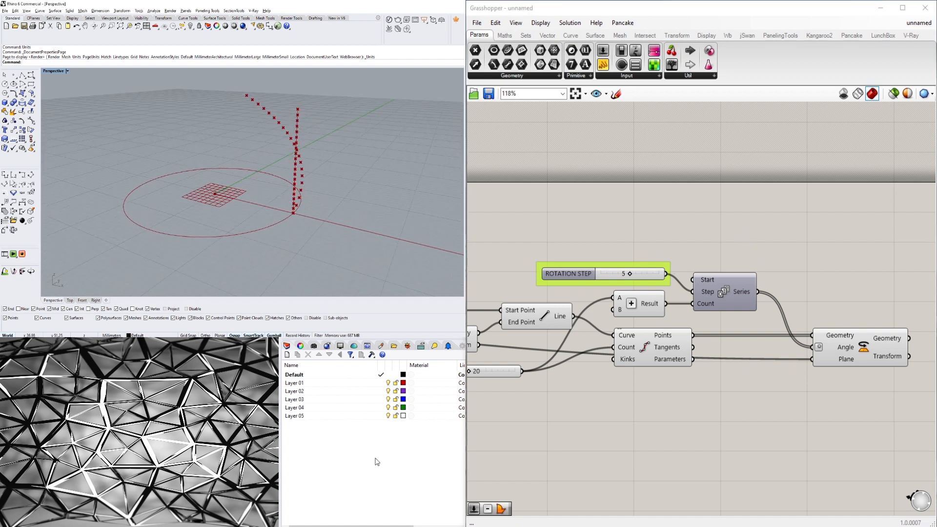
scroll(667, 266, "up", 4)
left_click_drag(622, 280, 708, 283)
Edit the ROTATION STEP slider to use decimal rounding with a maximum of 50.
double_click(502, 282)
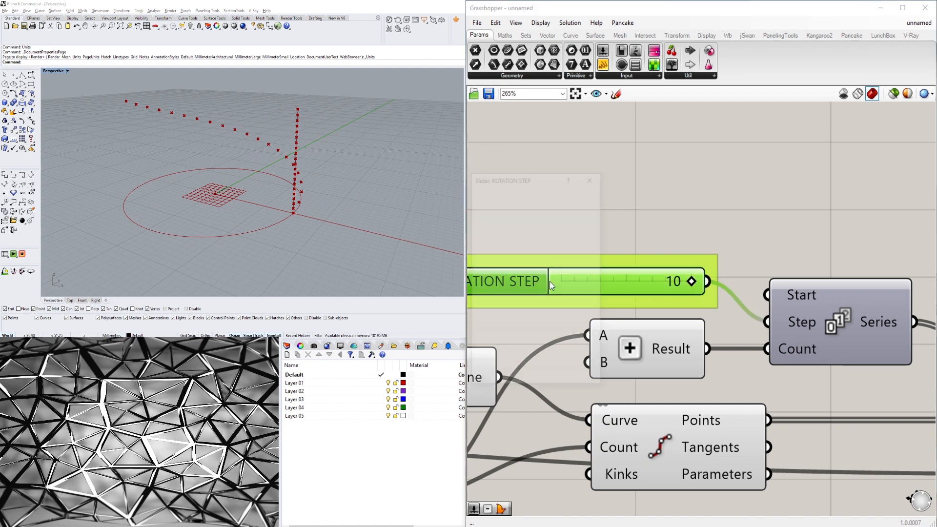
double_click(541, 307)
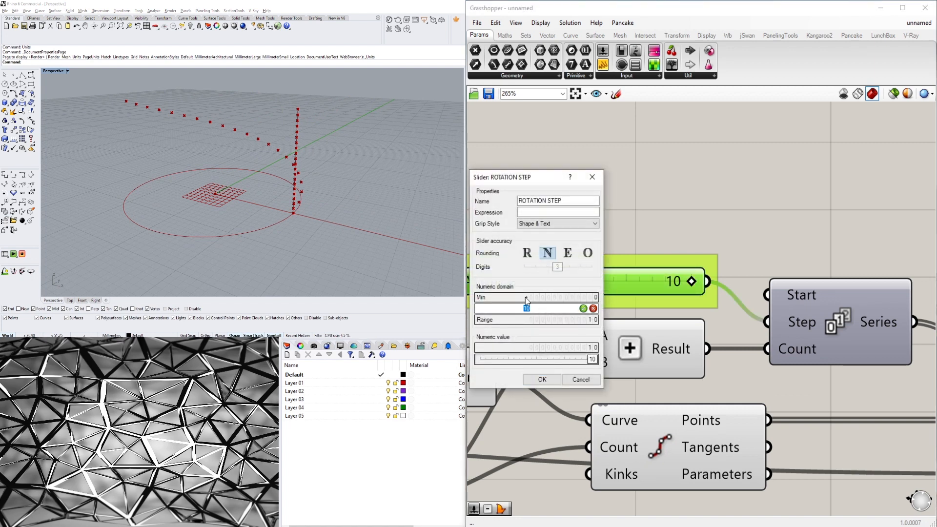
left_click(527, 254)
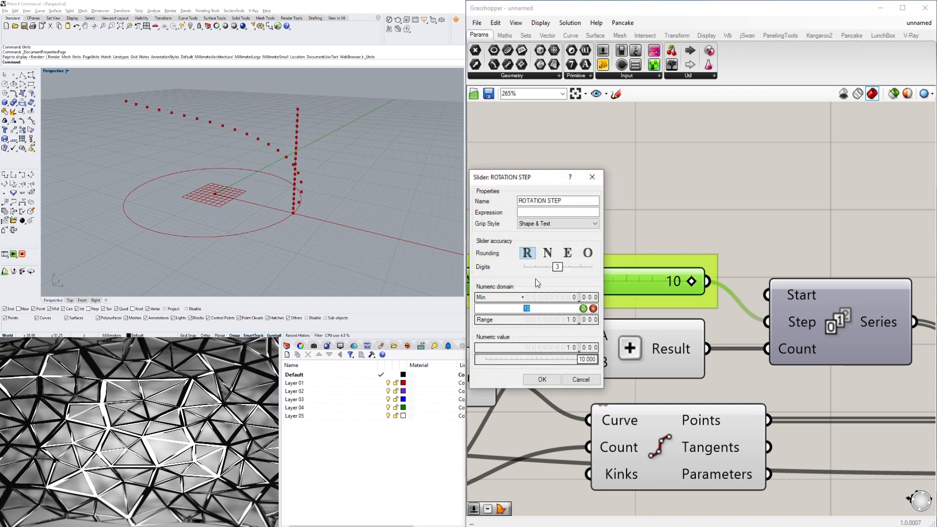
type("50")
key("Return")
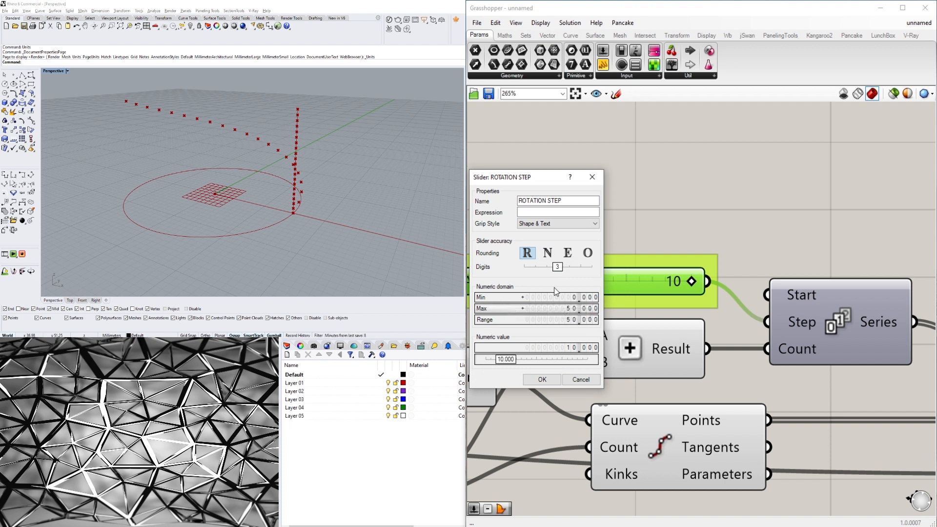
left_click(541, 380)
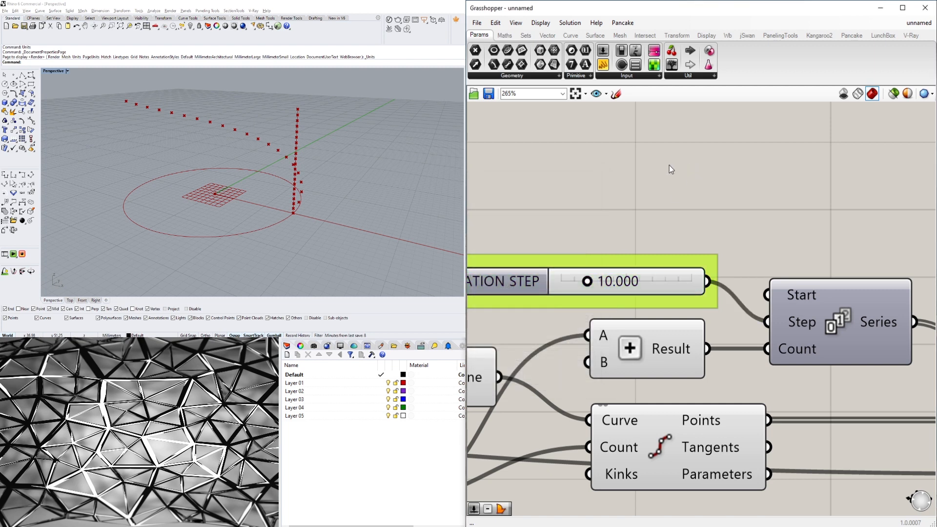
Set the division count slider to 48.
scroll(639, 237, "down", 4)
scroll(516, 348, "up", 4)
left_click_drag(637, 410, 673, 423)
scroll(695, 433, "down", 3)
right_click_drag(768, 460, 545, 430)
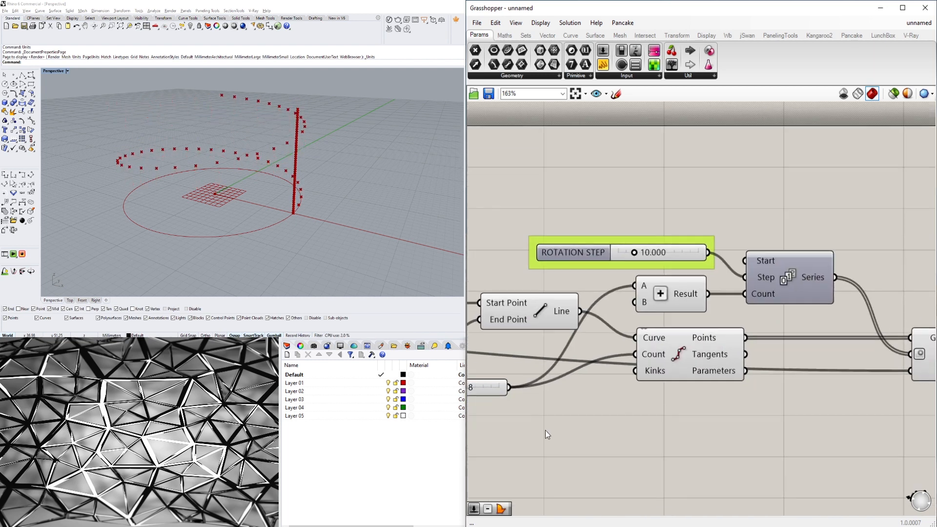
Tune the ROTATION STEP slider to 13.616 while checking the point spiral in the viewport.
scroll(139, 167, "down", 4)
mouse_move(139, 165)
right_mouse_down()
mouse_move(64, 176)
mouse_move(143, 157)
right_mouse_up()
scroll(582, 298, "down", 2)
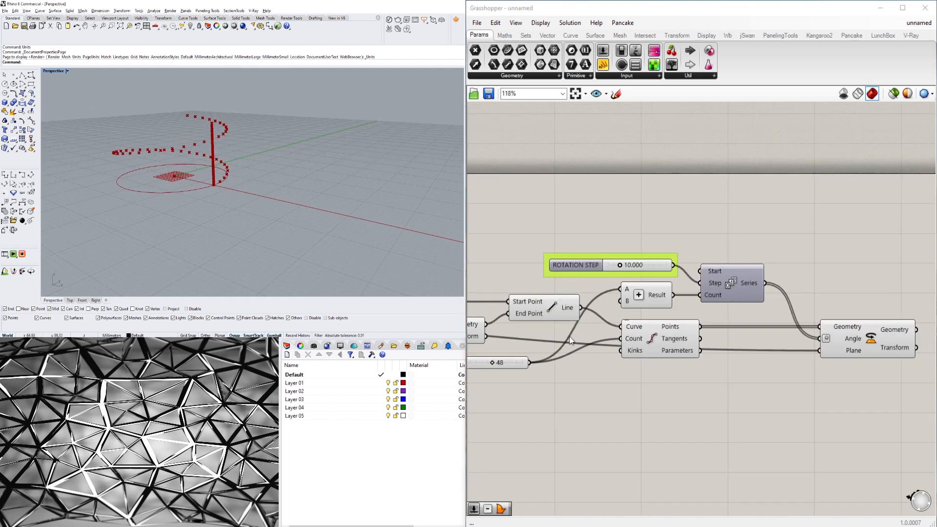
right_click_drag(583, 298, 743, 314)
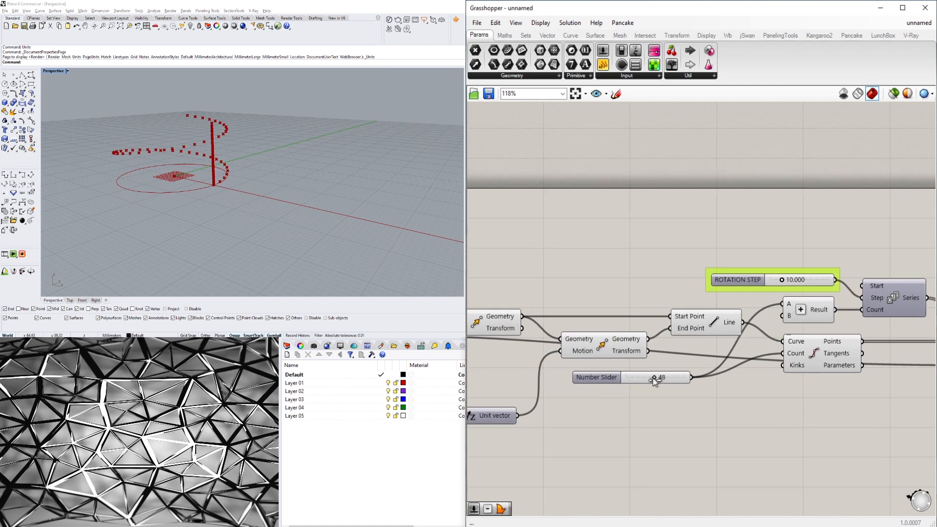
scroll(685, 291, "up", 3)
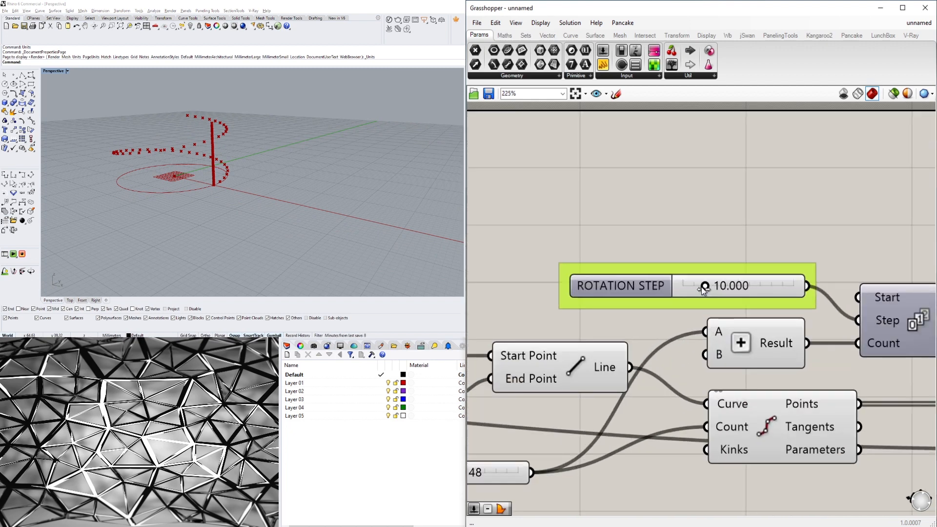
mouse_move(702, 288)
left_mouse_down()
mouse_move(692, 288)
mouse_move(726, 297)
mouse_move(711, 294)
left_mouse_up()
scroll(710, 294, "down", 5)
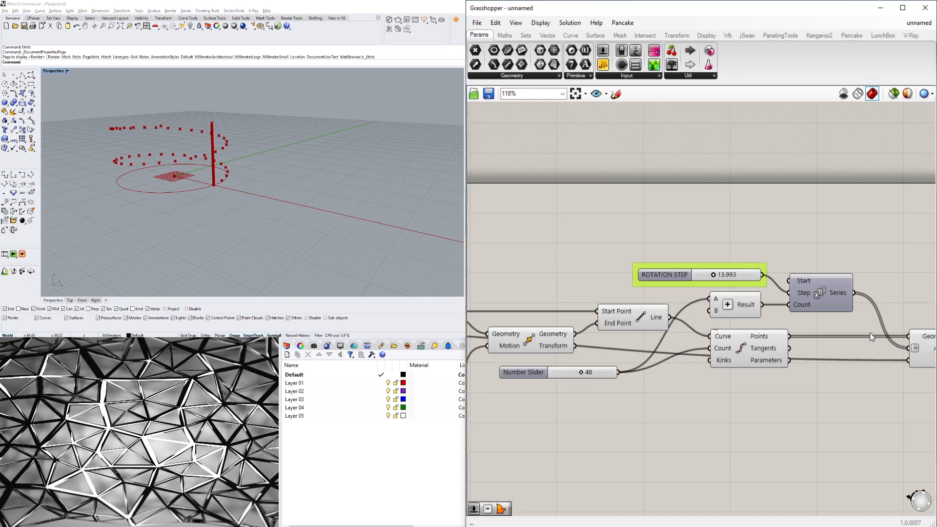
scroll(760, 352, "up", 3)
right_click_drag(870, 333, 894, 338)
scroll(796, 373, "down", 2)
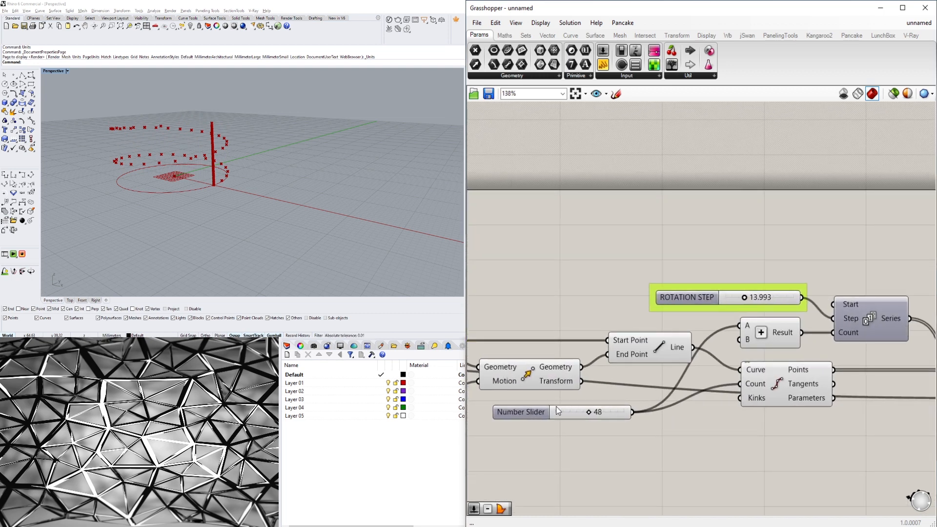
left_click(571, 414)
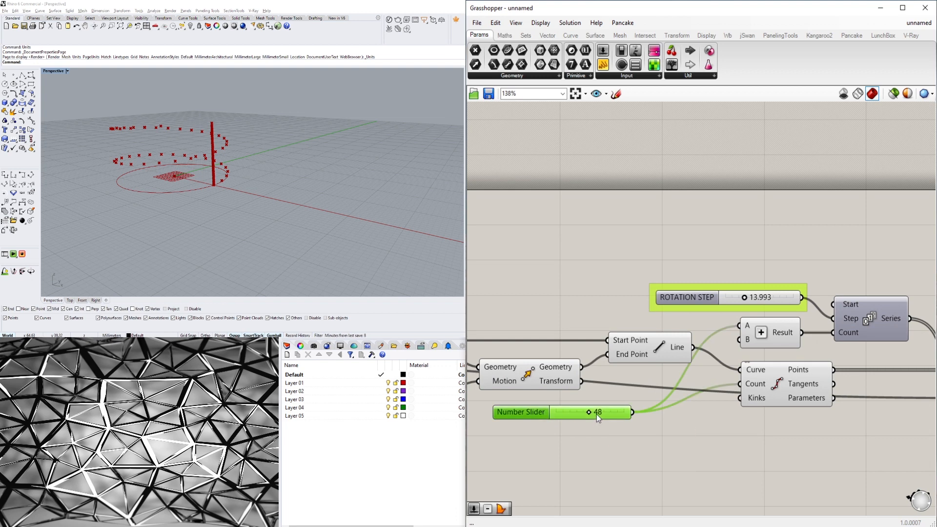
scroll(752, 263, "up", 3)
mouse_move(737, 325)
left_mouse_down()
mouse_move(762, 325)
mouse_move(743, 325)
left_mouse_up()
scroll(187, 144, "down", 2)
scroll(269, 214, "up", 3)
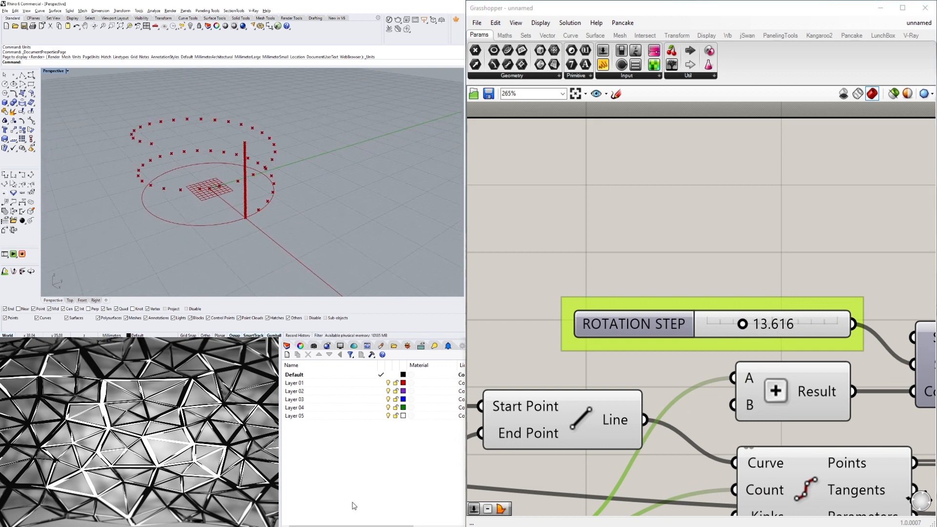
Move the ROTATION STEP and 48 count sliders above the other components on the canvas.
scroll(711, 289, "down", 3)
right_click_drag(710, 288, 682, 227)
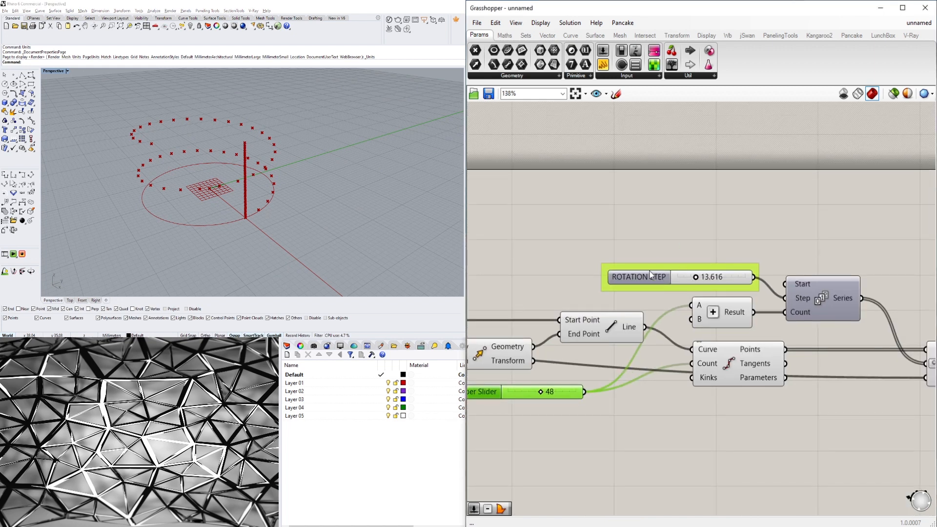
left_click_drag(650, 275, 564, 171)
scroll(674, 265, "down", 3)
scroll(737, 303, "up", 2)
right_click_drag(739, 304, 710, 316)
scroll(639, 362, "down", 1)
right_click_drag(637, 362, 737, 365)
left_click_drag(626, 371, 594, 271)
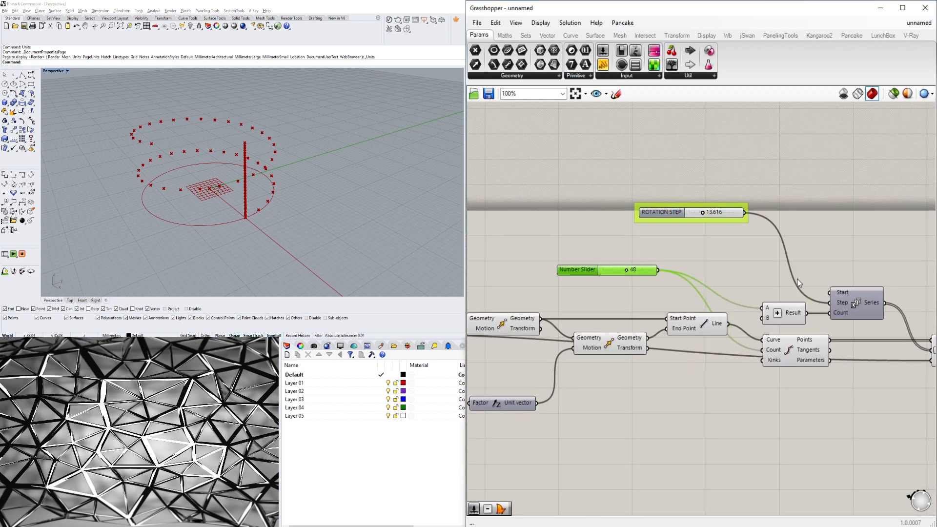
Rearrange the Series, Addition, Divide Curve and Rotate components and the 48 count slider on the canvas.
left_click(853, 281)
right_click_drag(858, 283, 675, 280)
scroll(676, 282, "down", 3)
left_click_drag(797, 370, 620, 281)
scroll(630, 300, "up", 3)
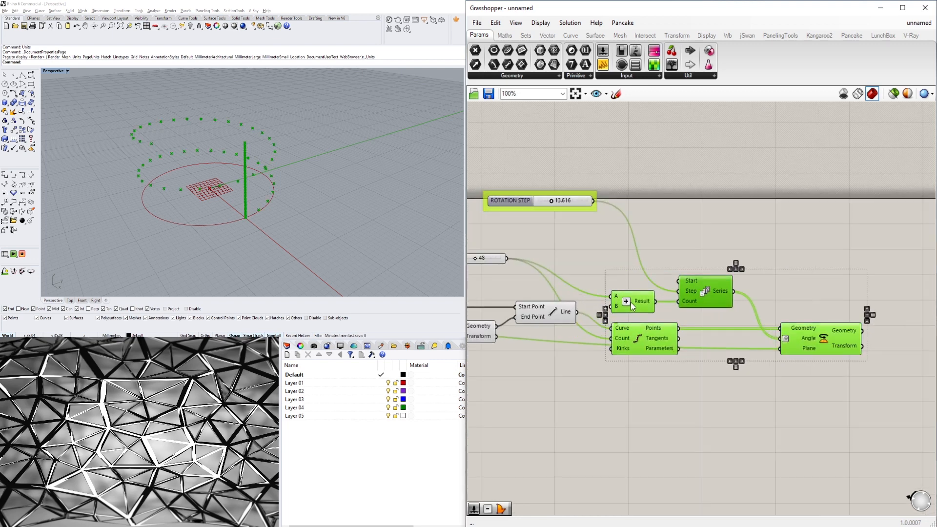
left_click(613, 256)
right_click_drag(613, 256, 689, 269)
left_click(518, 286)
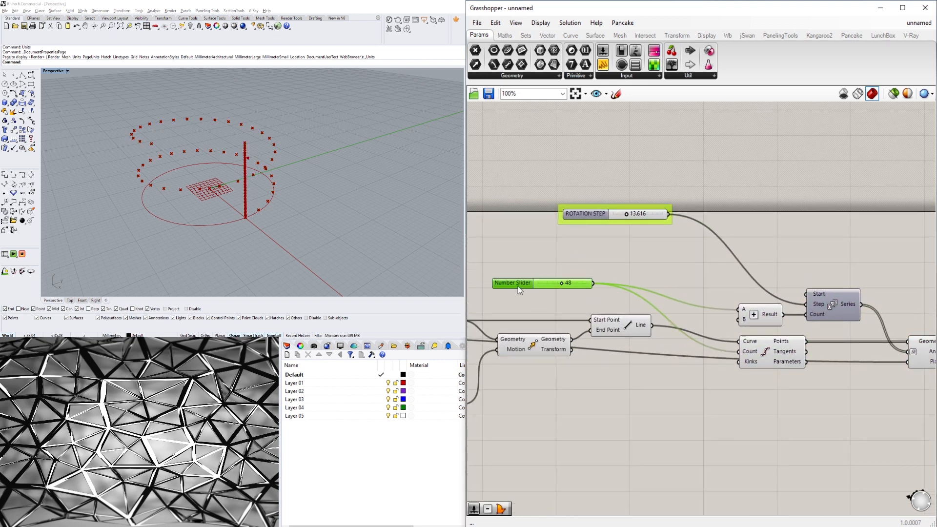
left_click_drag(518, 286, 549, 294)
left_click(602, 263)
scroll(602, 289, "up", 2)
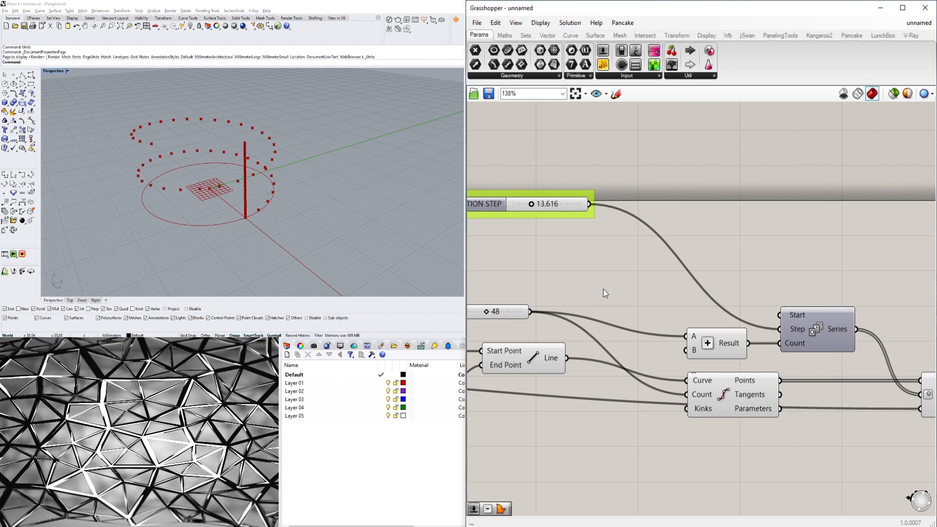
right_click_drag(555, 291, 670, 289)
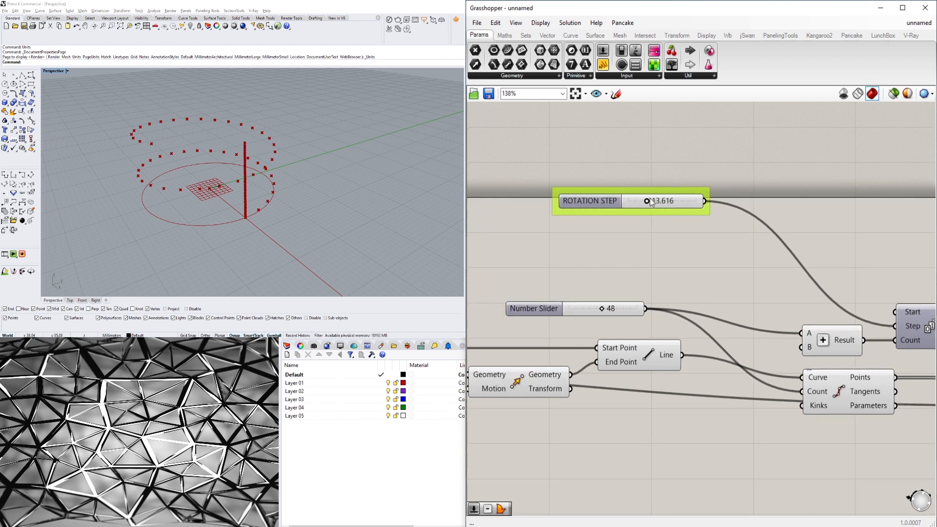
left_click(595, 203)
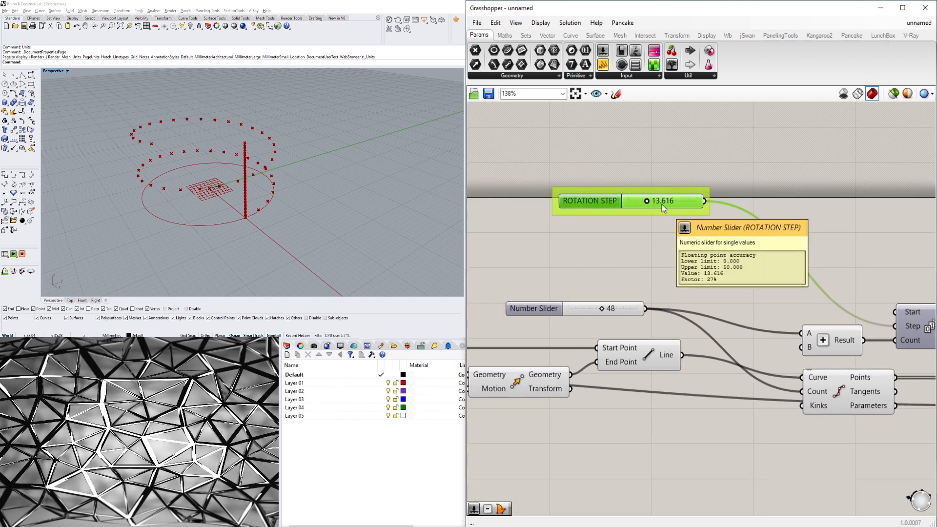
Add a Division component below the ROTATION STEP slider.
left_click(721, 293)
double_click(721, 293)
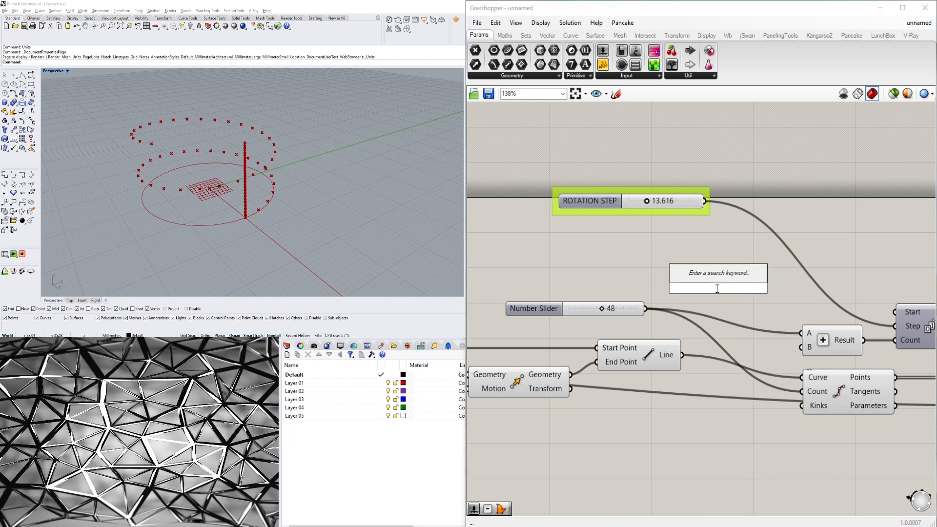
type("division")
key("Return")
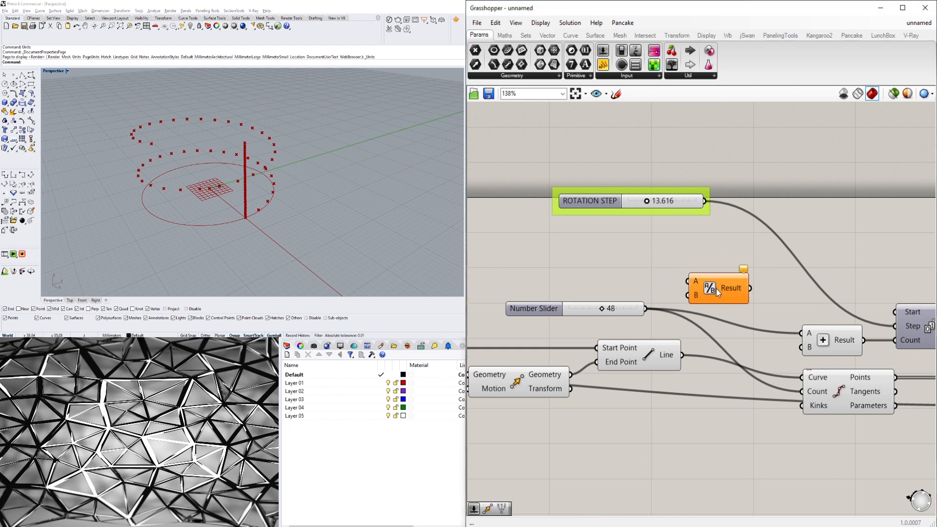
left_click_drag(708, 297, 728, 282)
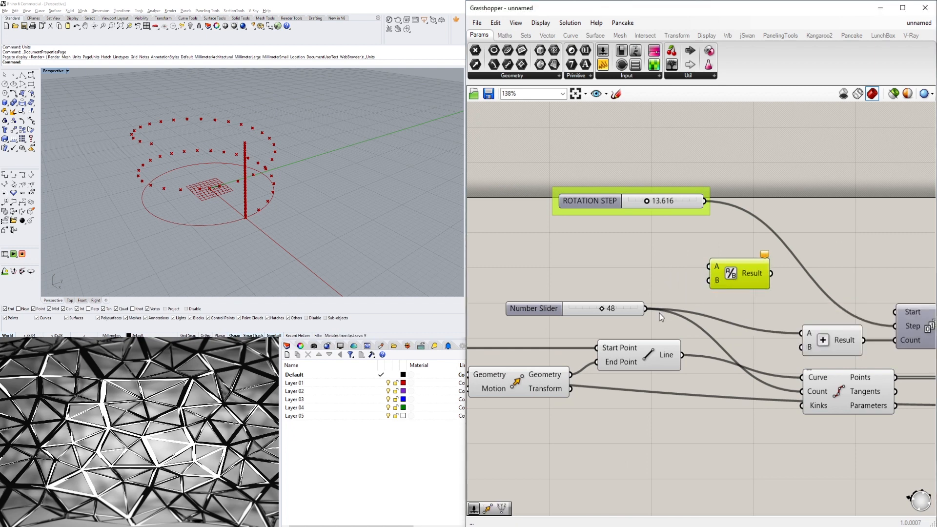
Add a panel next to the Division component and enter 360 as its content.
double_click(604, 254)
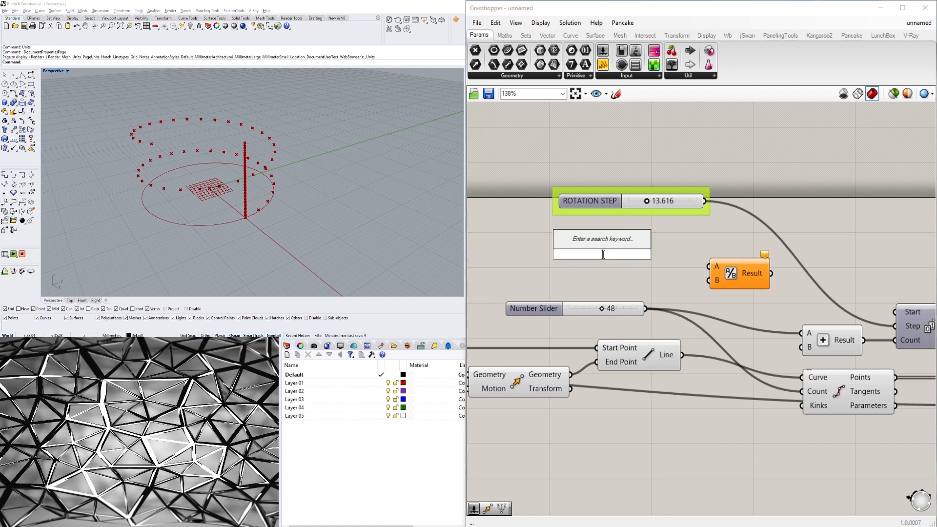
left_click(447, 495)
left_click(603, 64)
left_click(645, 264)
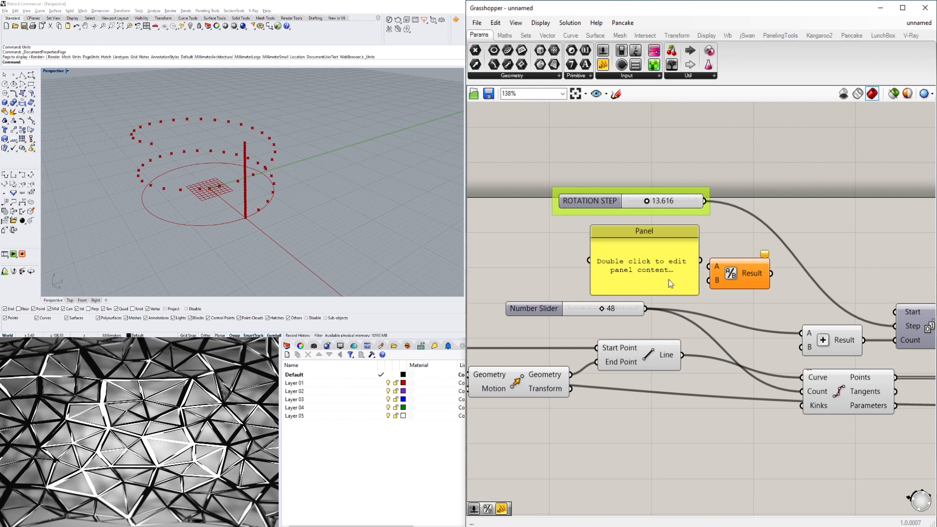
left_click_drag(702, 298, 639, 264)
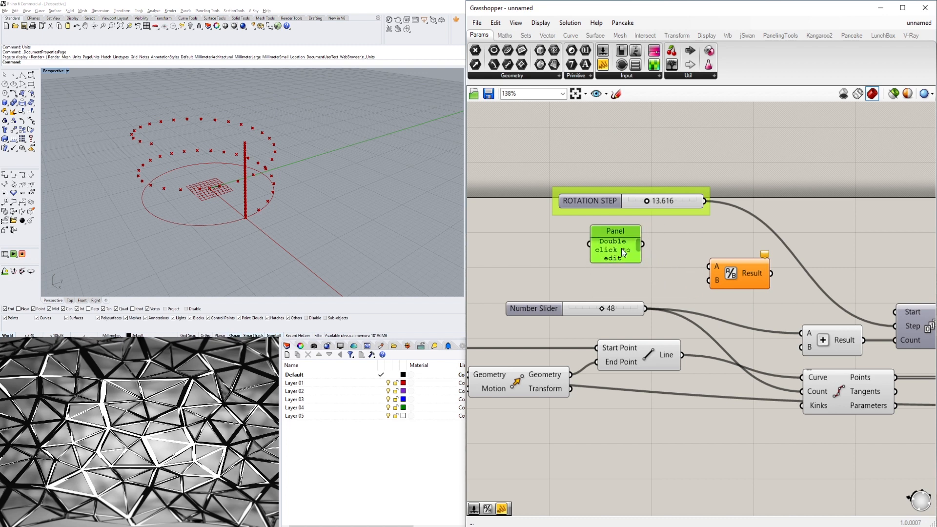
double_click(622, 248)
type("360")
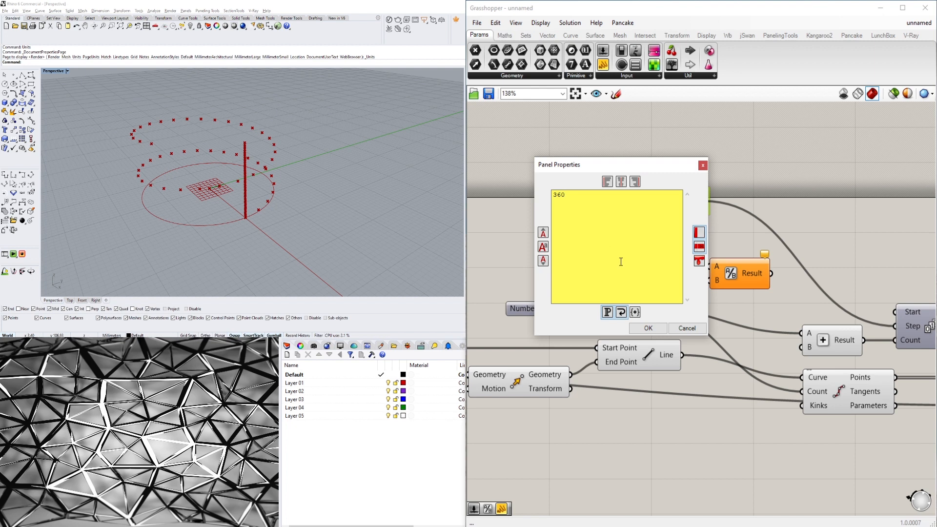
left_click(642, 330)
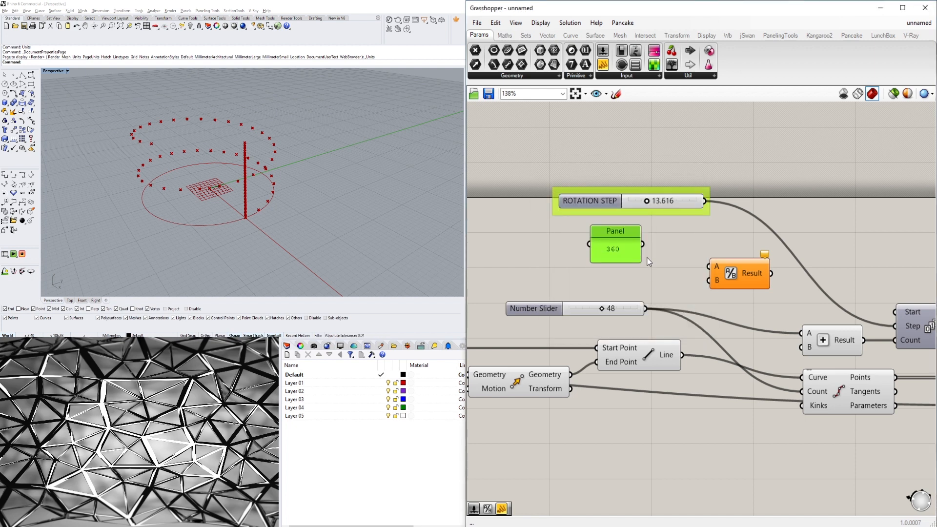
Wire the 360 panel into the Division's A input and the 48 count slider into its B input.
left_click_drag(637, 258, 709, 267)
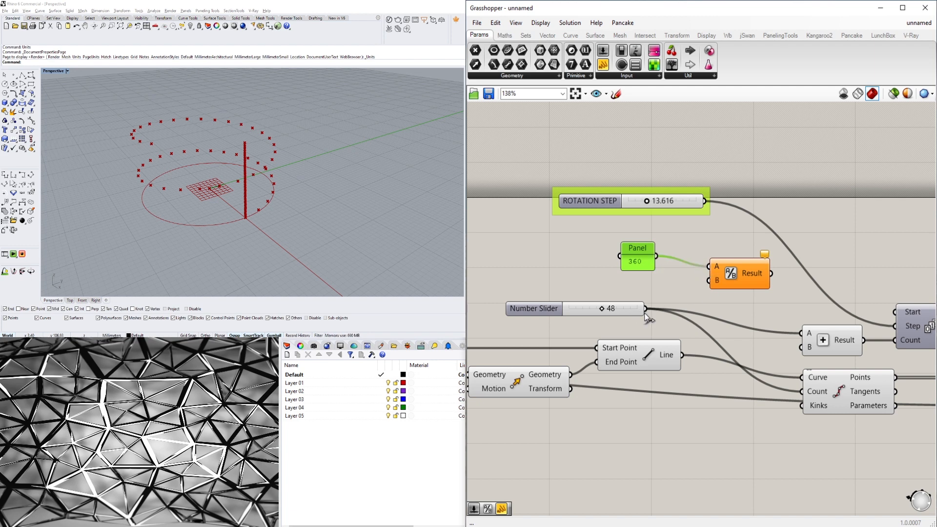
left_click_drag(645, 309, 699, 283)
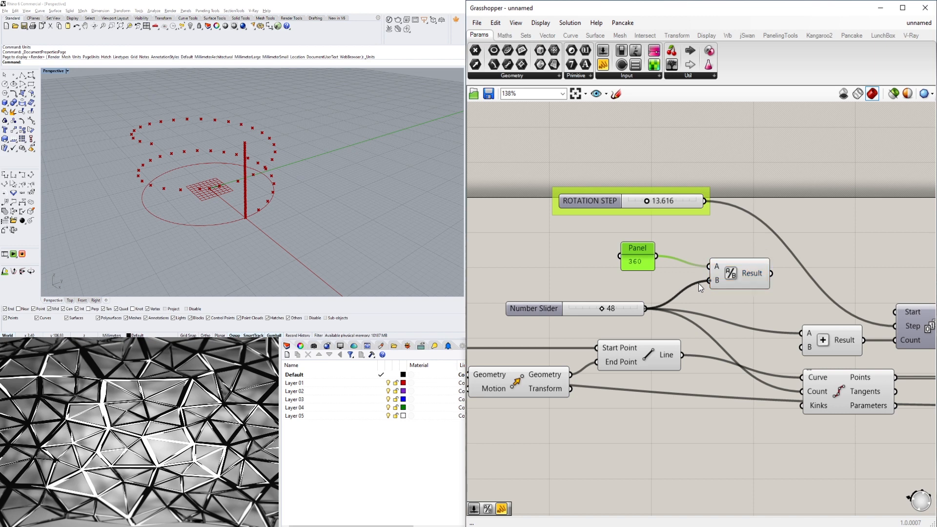
Connect the Division result to the Series Step input, replacing the ROTATION STEP slider.
right_click_drag(781, 312, 758, 330)
left_click(749, 327)
mouse_move(740, 298)
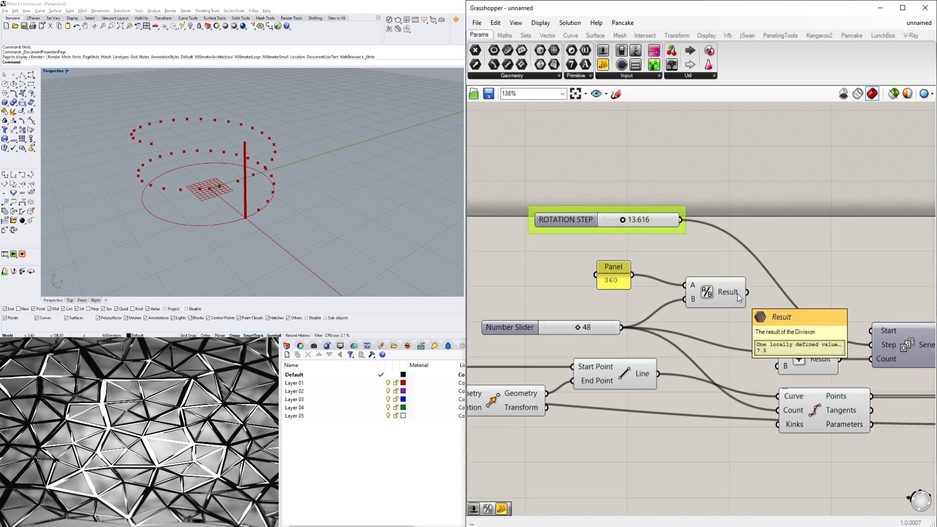
left_click_drag(747, 292, 863, 342)
right_click_drag(332, 201, 294, 183)
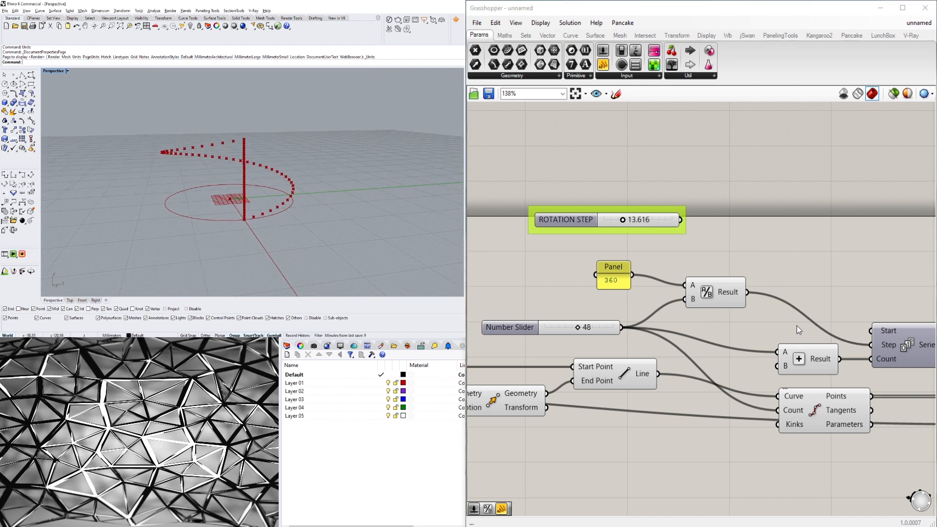
Examine the wiring between the Addition, Series, Divide Curve and Rotate components.
right_click_drag(853, 338, 607, 334)
left_click(827, 420)
scroll(239, 253, "up", 2)
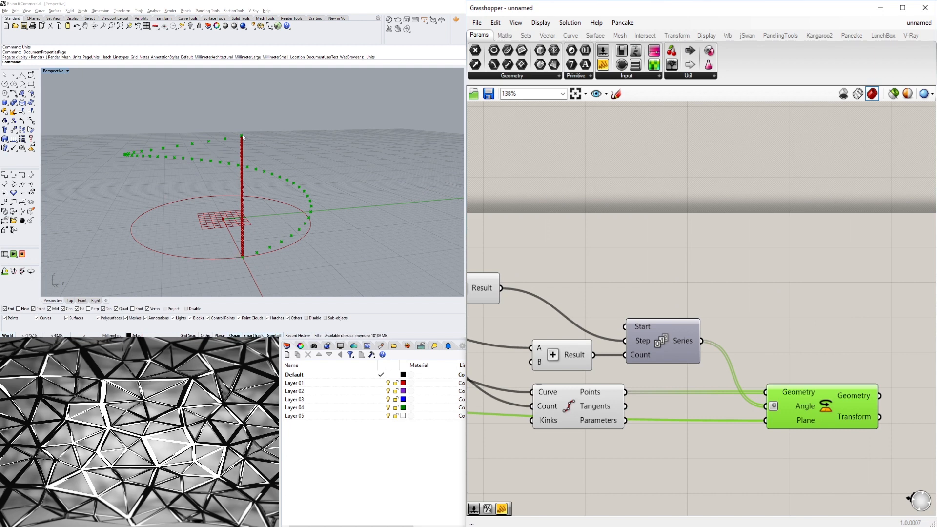
scroll(576, 375, "down", 2)
right_click_drag(719, 344, 751, 361)
left_click(703, 363)
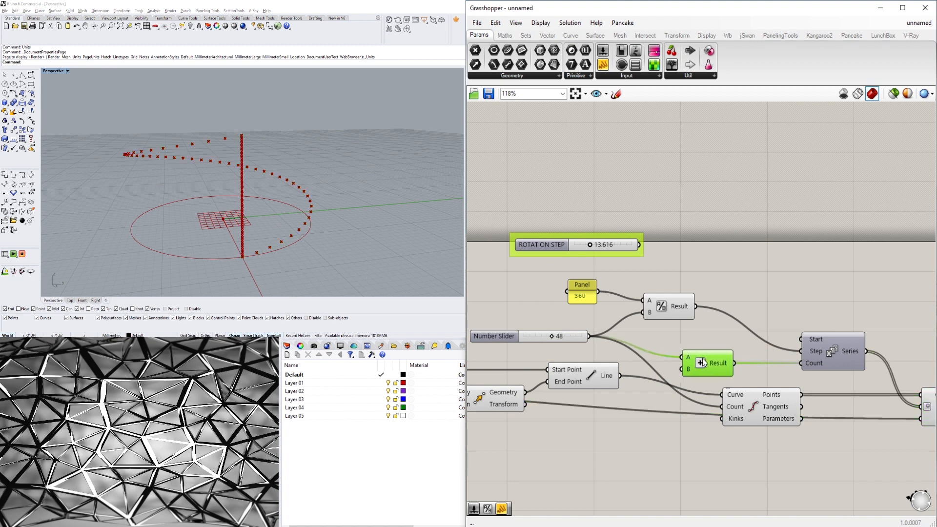
scroll(786, 365, "up", 2)
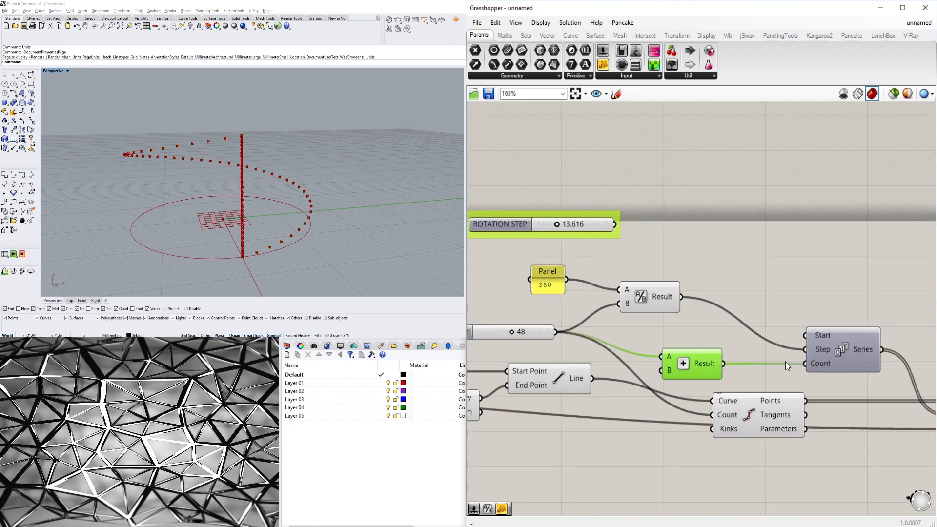
scroll(758, 362, "up", 1)
scroll(755, 365, "down", 1)
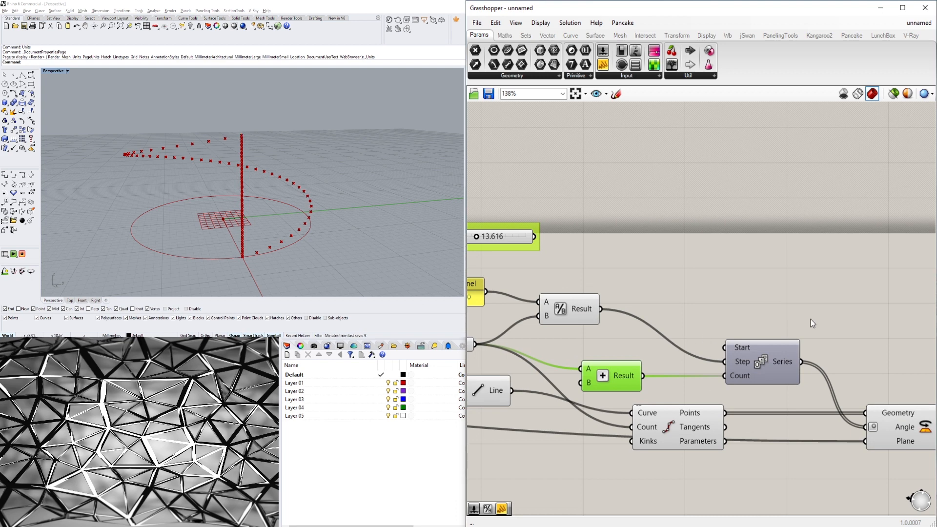
Add a Multiplication component above the Series component.
double_click(736, 297)
type("*")
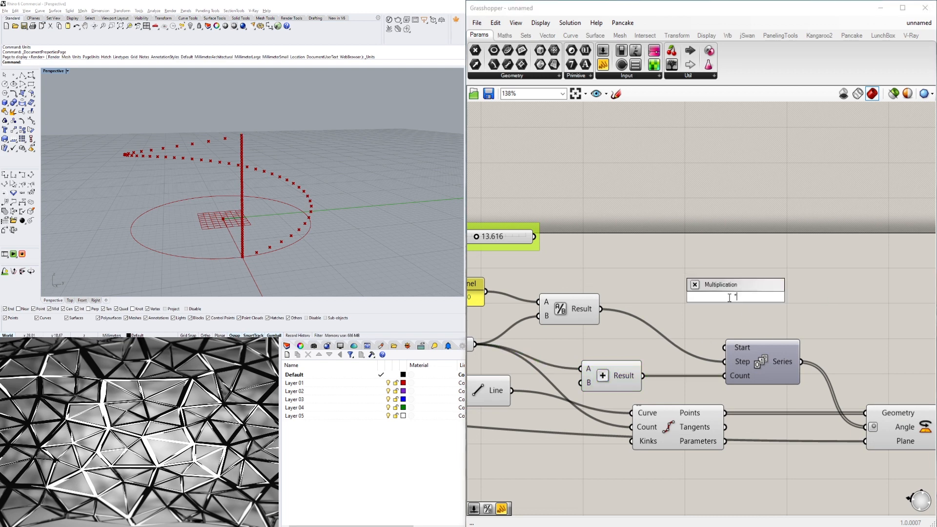
key("Return")
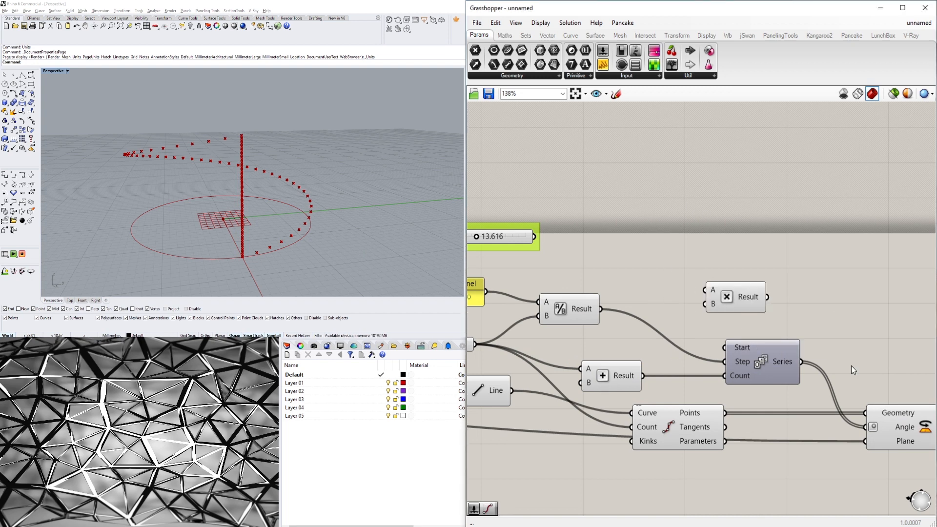
Connect the Division result to the Multiplication's A input.
scroll(851, 365, "down", 3)
left_click_drag(897, 453, 800, 356)
left_click(787, 321)
left_click_drag(599, 361, 629, 357)
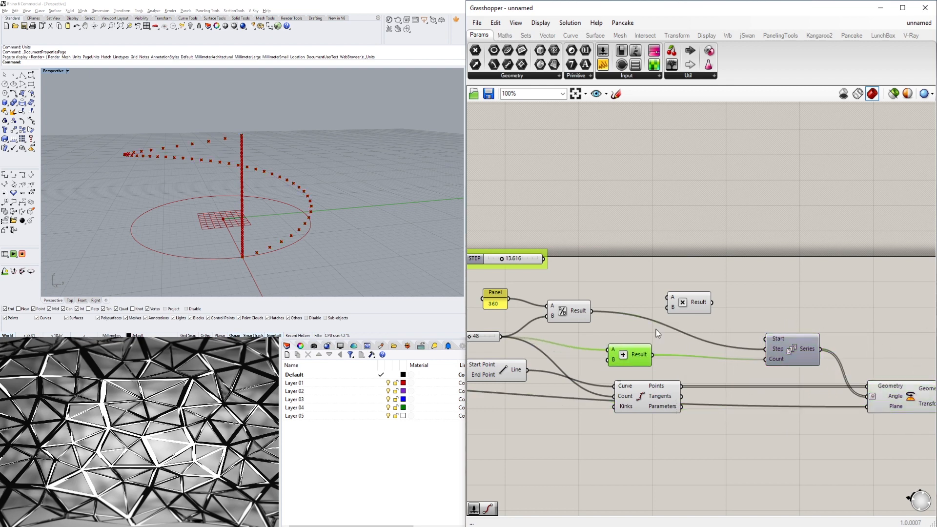
right_click_drag(580, 338, 638, 328)
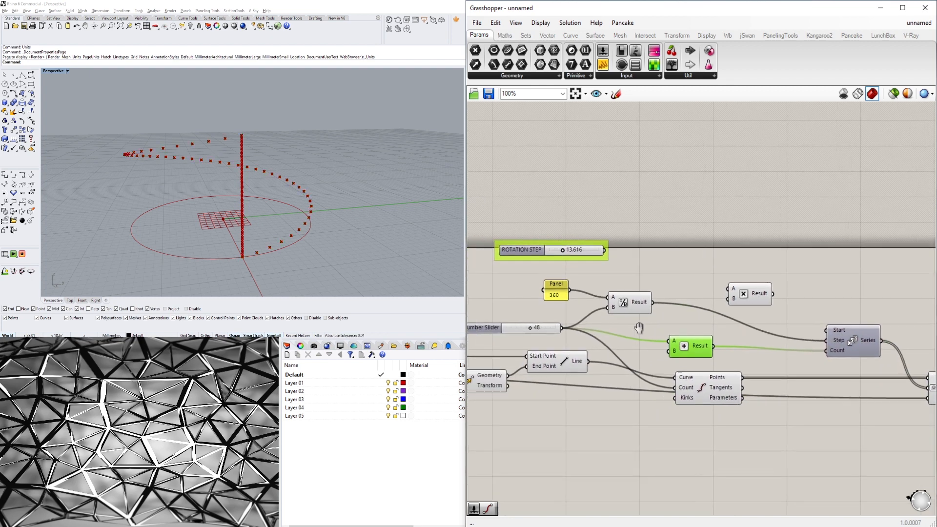
mouse_move(701, 349)
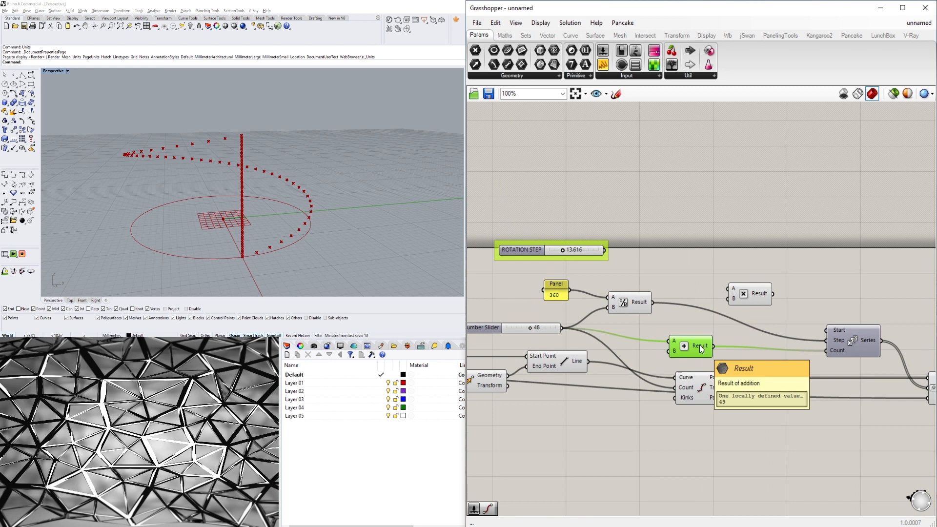
left_click(639, 303)
left_click(658, 302)
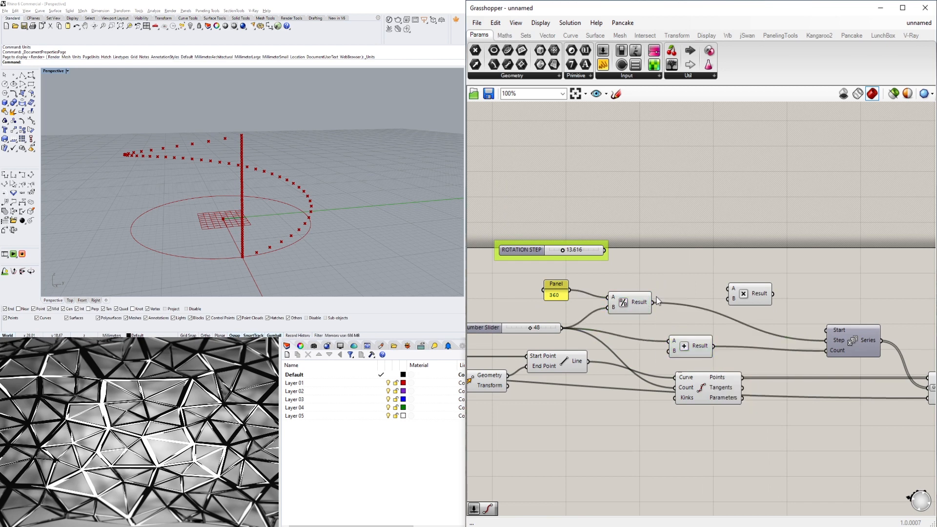
scroll(658, 301, "up", 2)
left_click_drag(652, 305, 757, 296)
left_click(760, 299)
Add a number slider set to 2.5 and wire it into the Multiplication's B input.
double_click(649, 271)
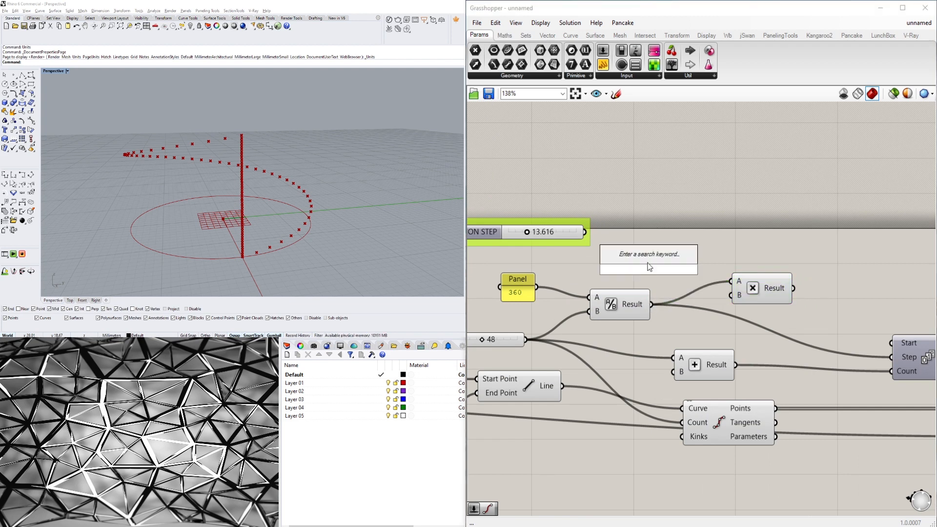
type("2.5")
key("Return")
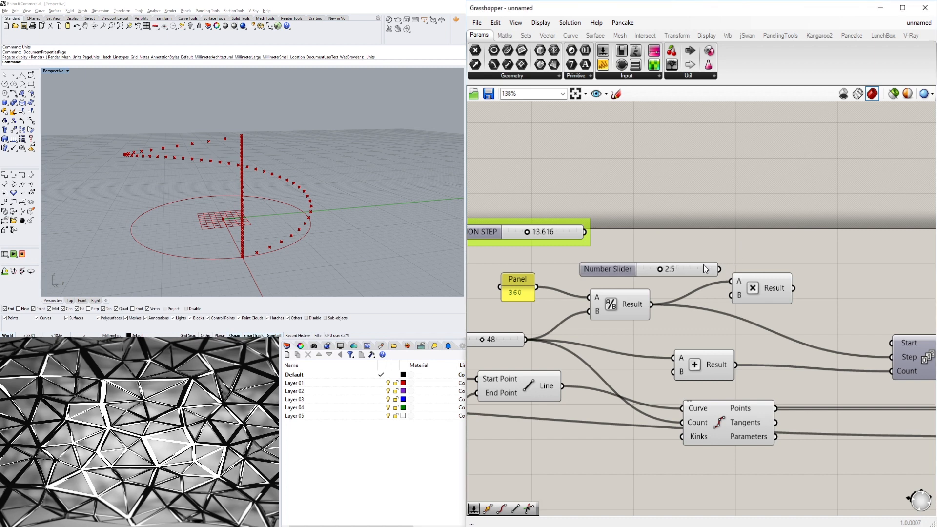
left_click_drag(598, 264, 580, 264)
left_click_drag(696, 266, 731, 295)
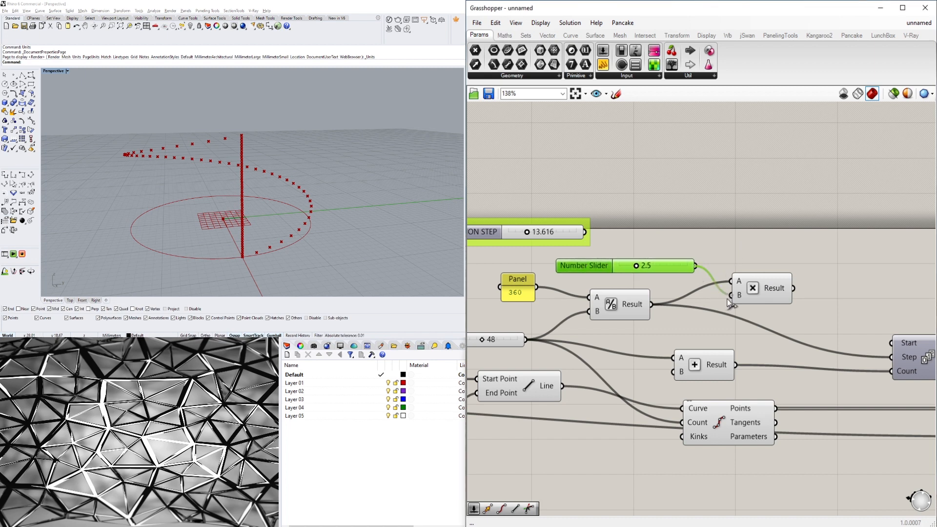
Feed the Multiplication result into the Series Step input.
right_click_drag(854, 341, 751, 336)
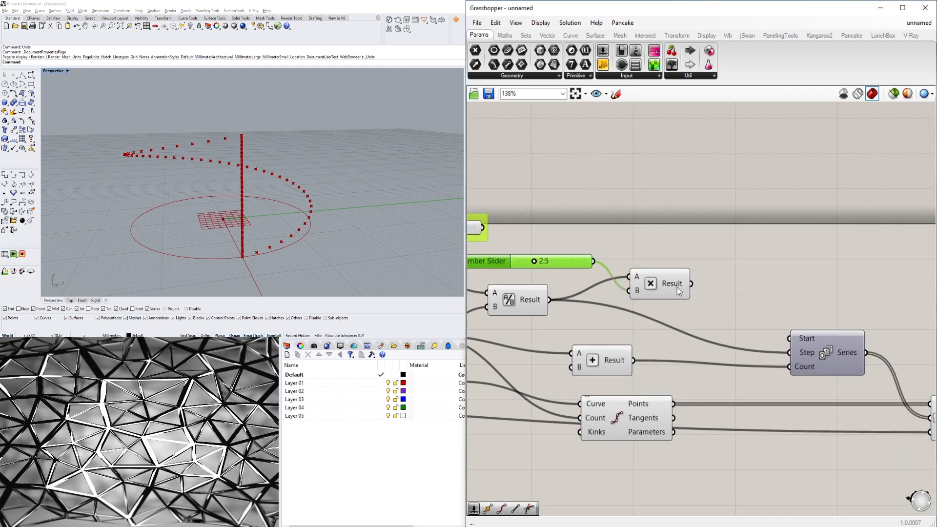
right_click_drag(691, 289, 797, 292)
left_click(796, 291)
left_click_drag(796, 289, 914, 354)
scroll(281, 170, "down", 2)
right_click_drag(281, 170, 249, 163)
scroll(886, 327, "down", 3)
right_click_drag(886, 327, 672, 293)
left_click(817, 359)
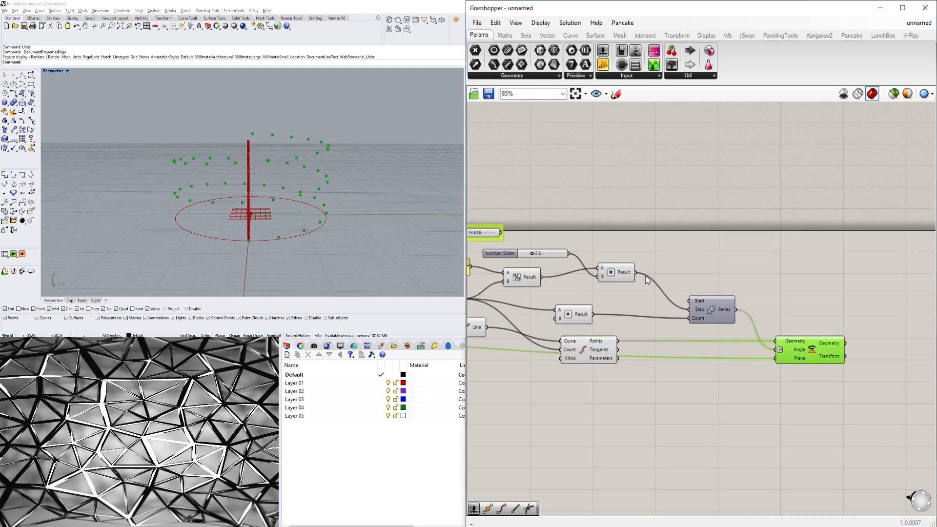
Set the multiplier slider to 2 while checking the point spiral in the viewport.
scroll(566, 254, "up", 2)
double_click(539, 253)
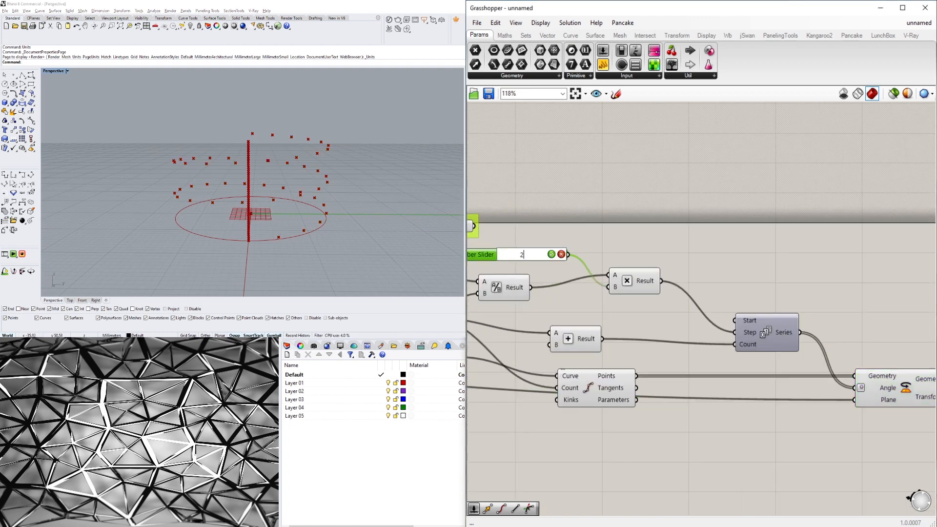
type("2")
key("Return")
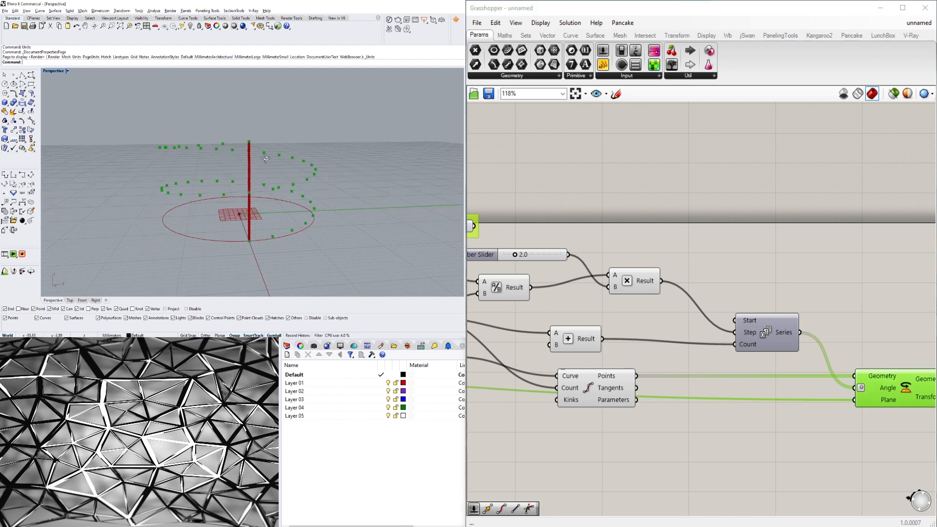
right_click_drag(266, 159, 245, 191)
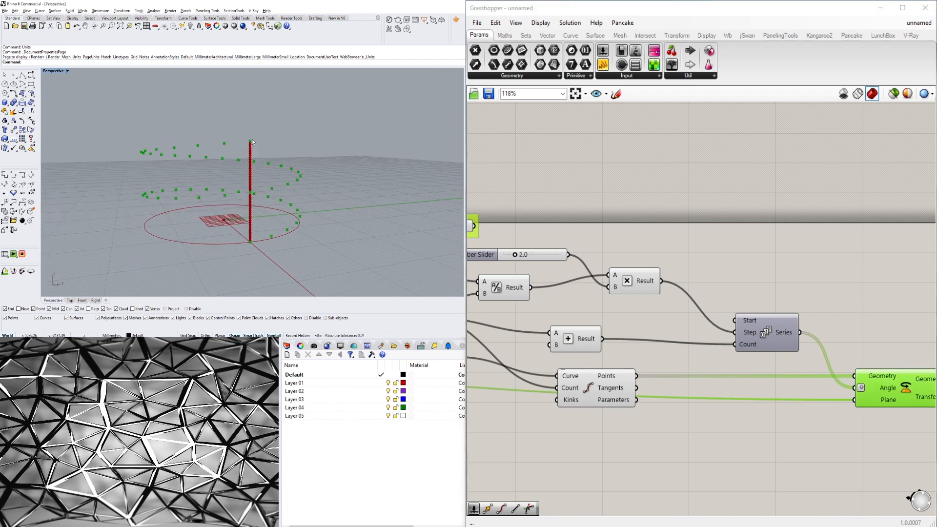
scroll(515, 258, "up", 2)
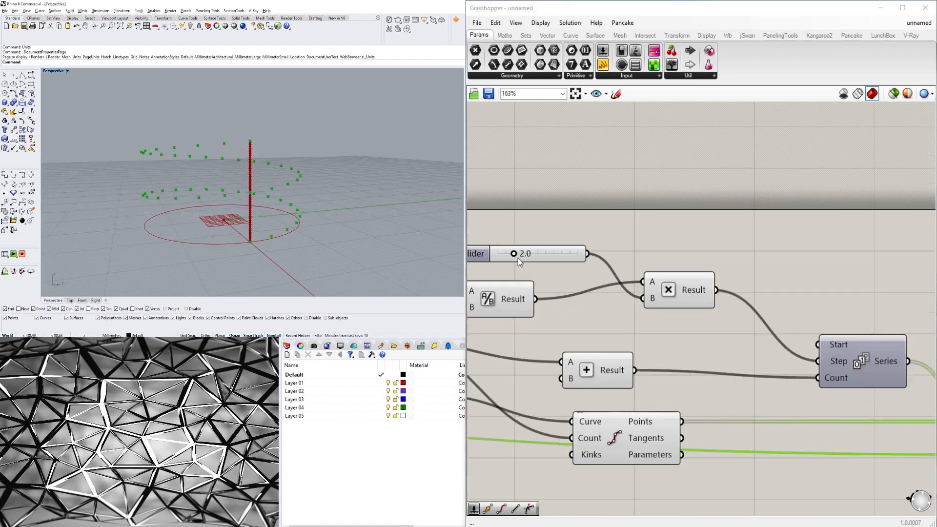
Set the multiplier slider to 3.
double_click(528, 253)
type("3")
key("Return")
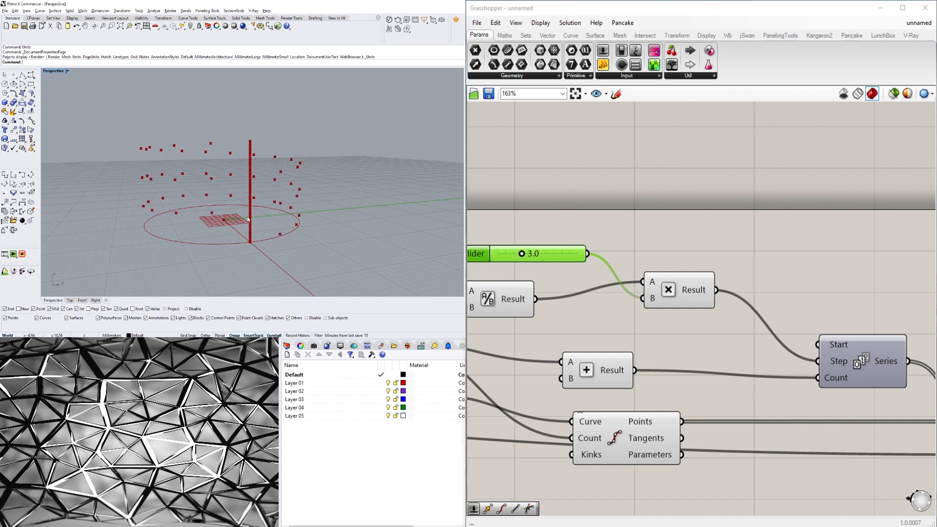
right_click_drag(326, 161, 247, 136)
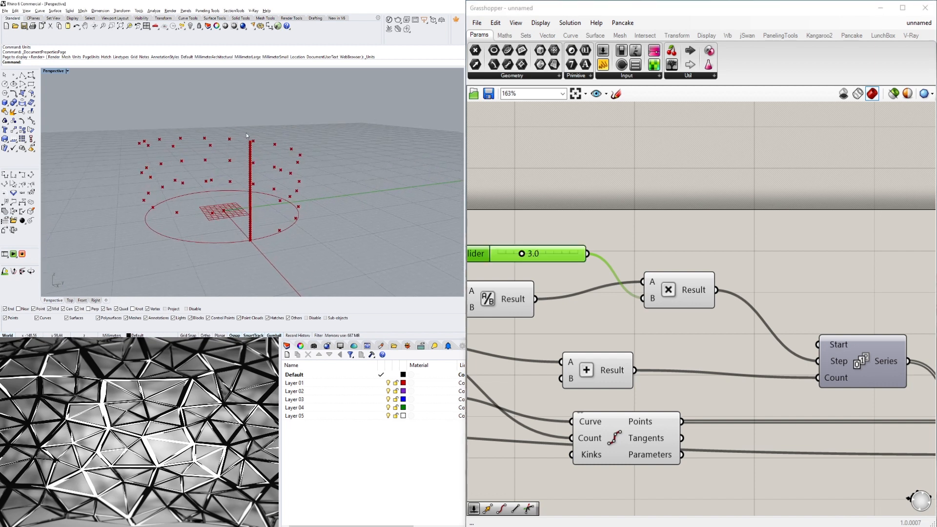
Review the definition's components and wiring from the sliders through Series to the Rotate component.
scroll(680, 233, "down", 2)
right_click(696, 379)
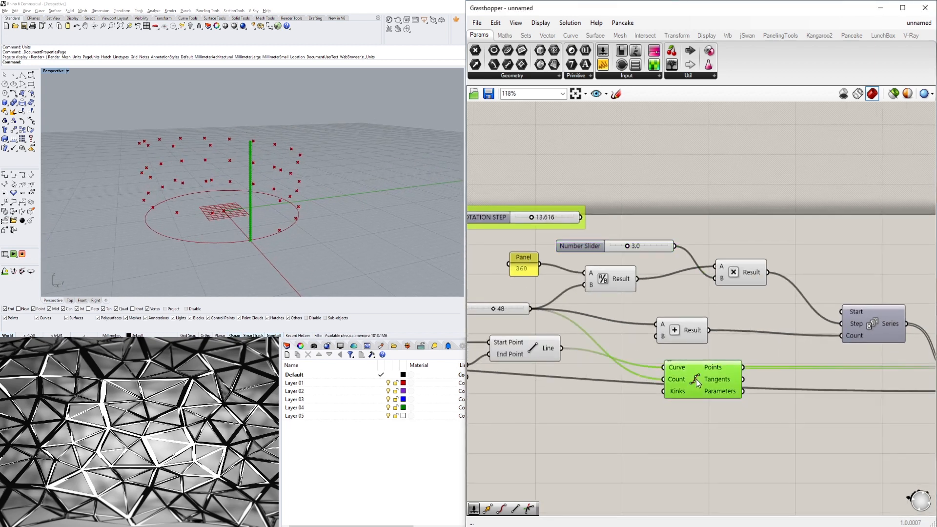
left_click(708, 398)
right_click_drag(820, 253, 714, 239)
right_click_drag(883, 291, 752, 259)
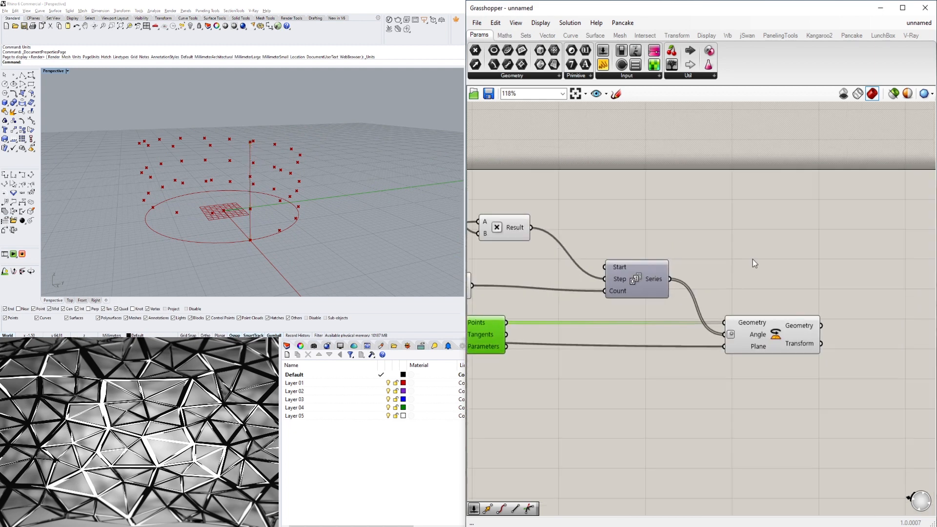
left_click(768, 320)
right_click_drag(215, 205, 249, 193)
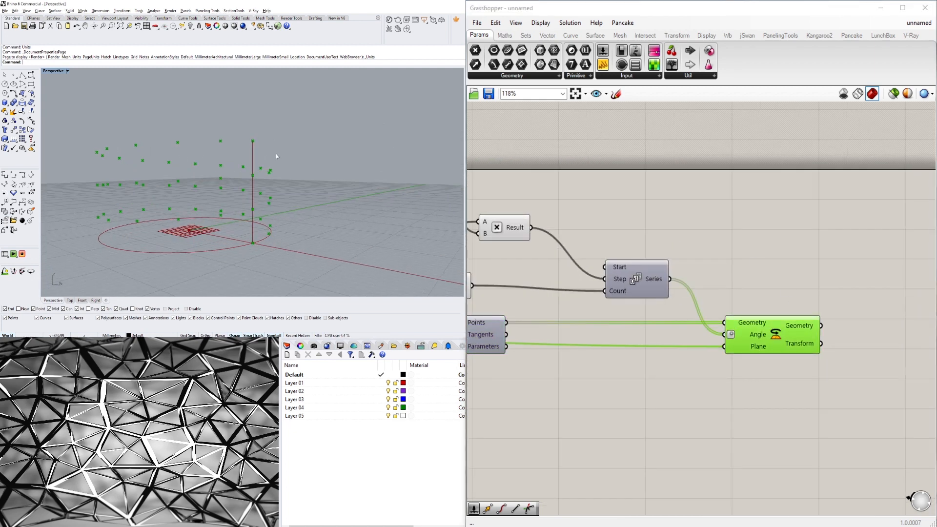
right_click_drag(556, 236, 828, 270)
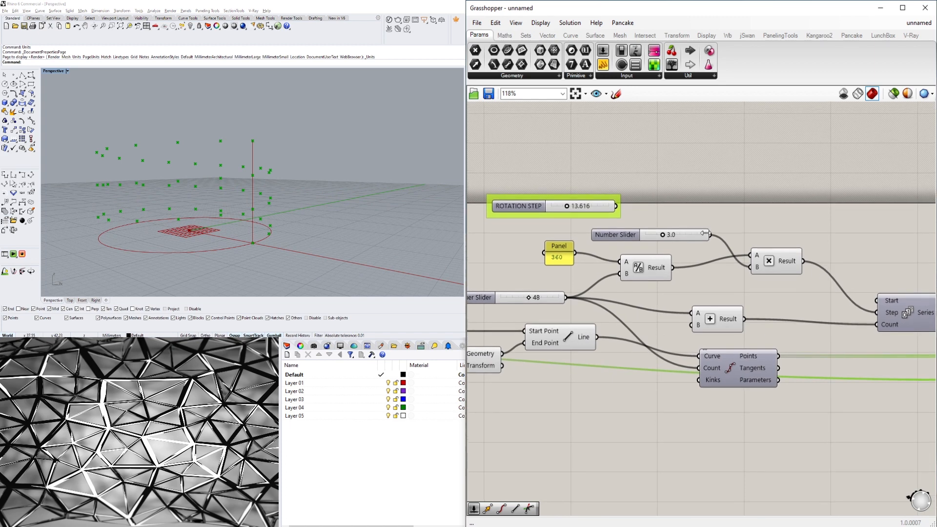
scroll(677, 240, "up", 2)
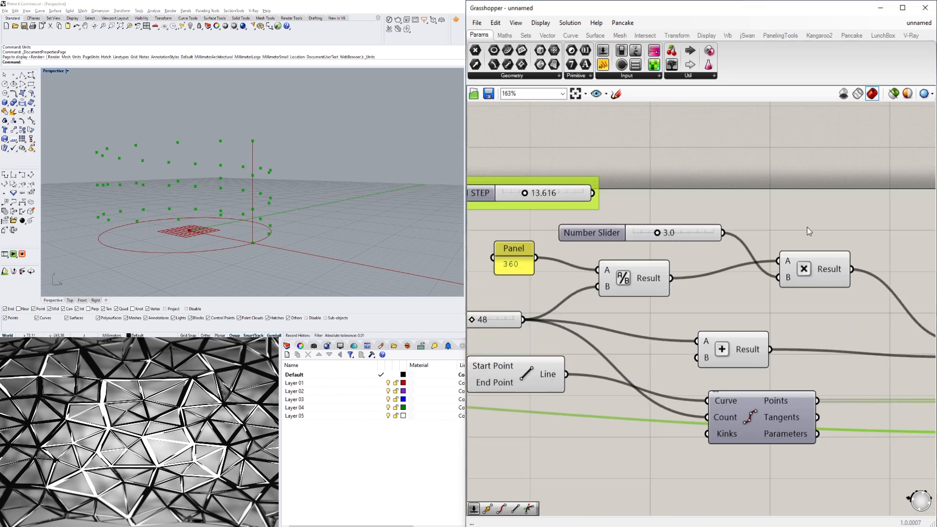
right_click_drag(810, 231, 595, 226)
scroll(596, 226, "down", 2)
right_click_drag(878, 284, 712, 265)
left_click(712, 269)
right_click_drag(273, 188, 260, 183)
scroll(513, 318, "down", 2)
right_click_drag(513, 317, 703, 321)
scroll(703, 322, "up", 1)
right_click_drag(506, 274, 645, 310)
right_click_drag(846, 338, 737, 329)
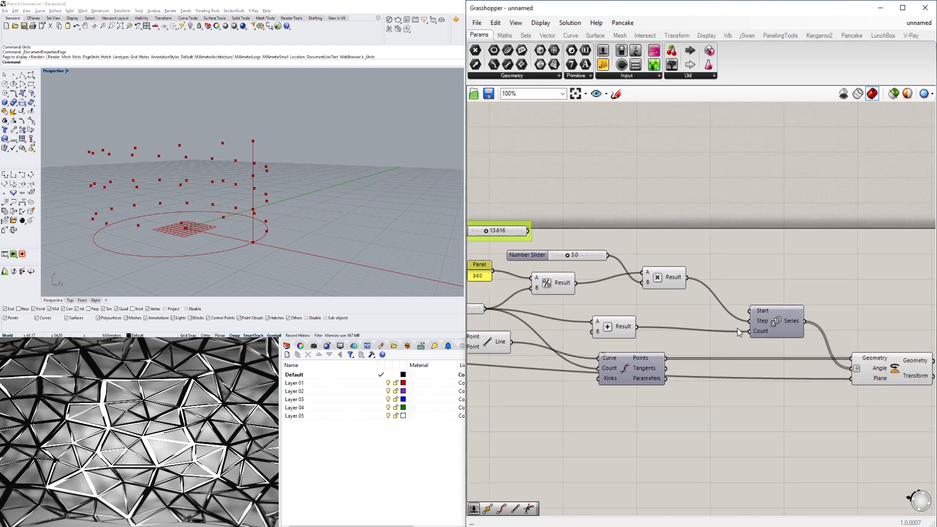
Rearrange the Addition, Division, Multiplication, slider, Series and Rotate components into a compact layout.
left_click_drag(615, 323, 616, 327)
right_click_drag(556, 316, 708, 318)
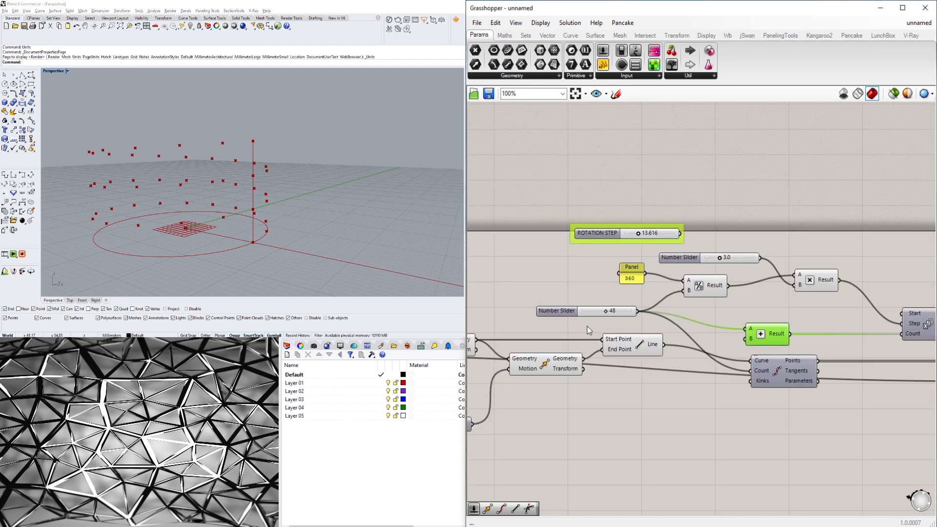
left_click_drag(642, 348, 635, 348)
left_click(763, 403)
left_click_drag(772, 383, 736, 380)
left_click_drag(769, 334, 758, 333)
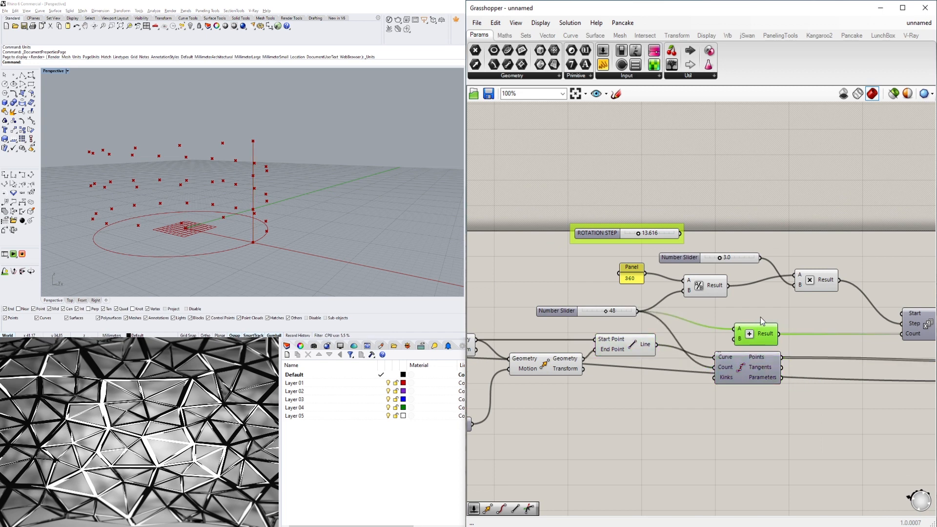
left_click_drag(708, 291, 755, 308)
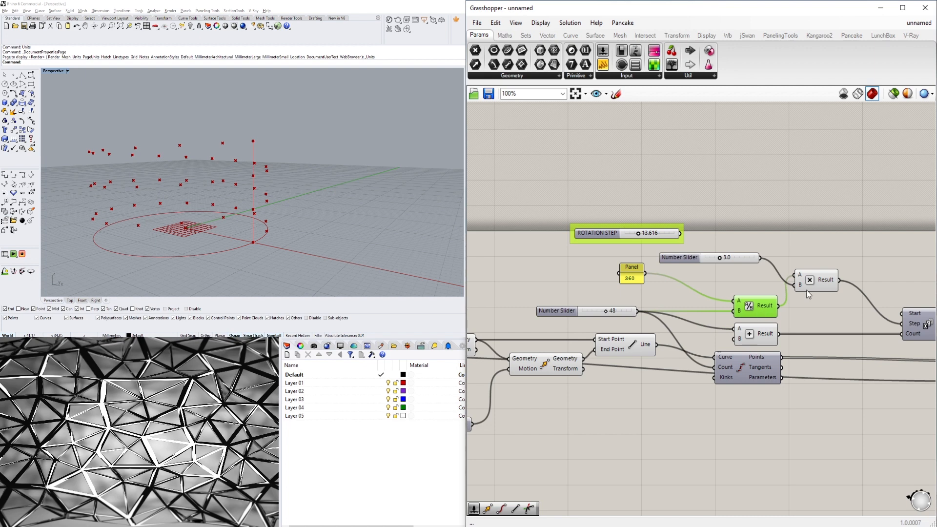
left_click_drag(823, 281, 849, 311)
left_click_drag(689, 263, 709, 280)
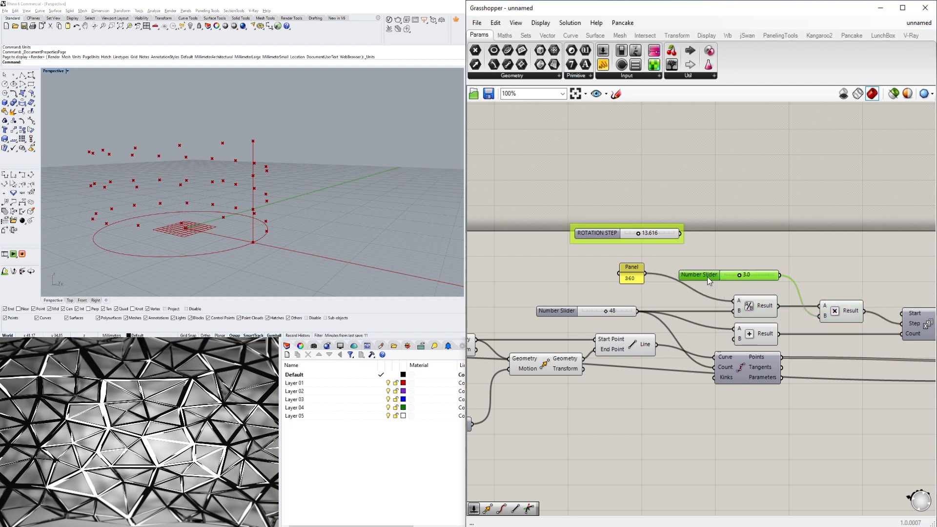
left_click(669, 264)
left_click_drag(638, 274, 697, 297)
left_click(712, 258)
right_click_drag(886, 298, 672, 277)
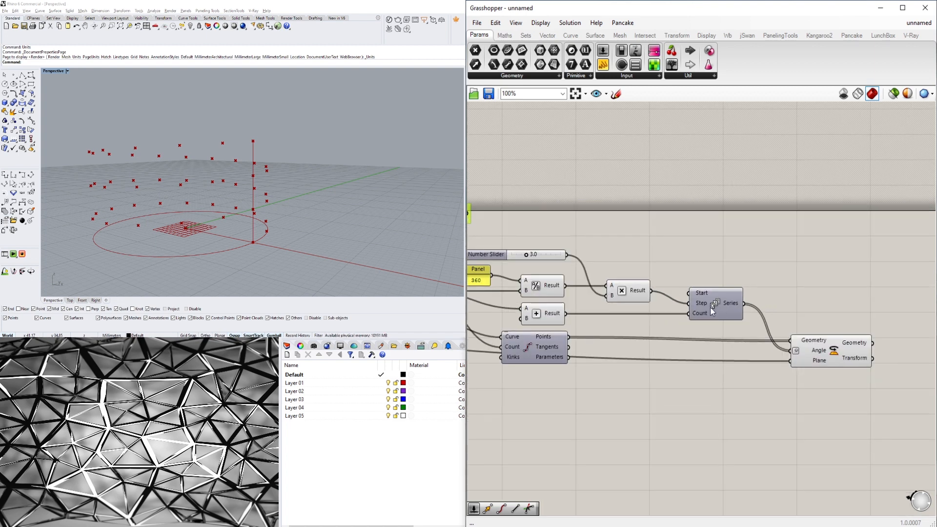
left_click_drag(721, 306, 713, 304)
left_click(769, 315)
left_click_drag(833, 340, 804, 330)
right_click_drag(799, 358, 722, 354)
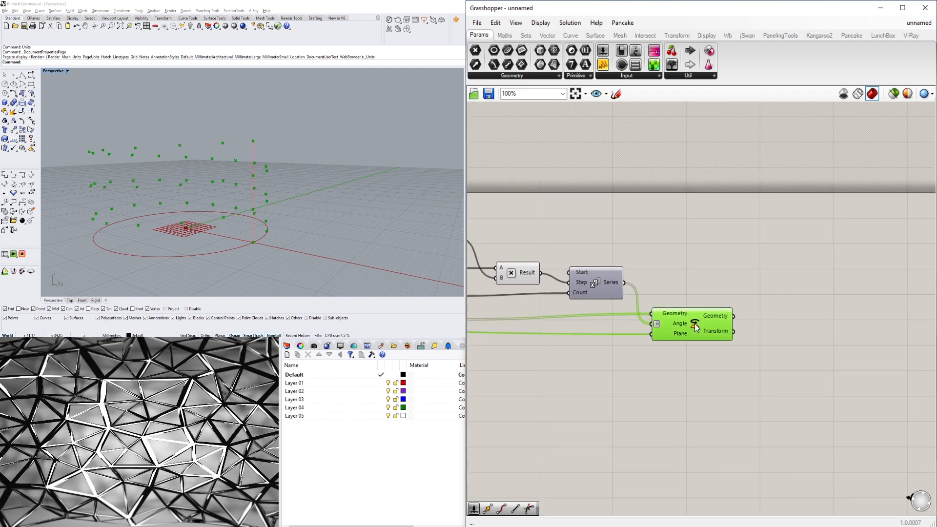
right_click_drag(388, 190, 305, 220)
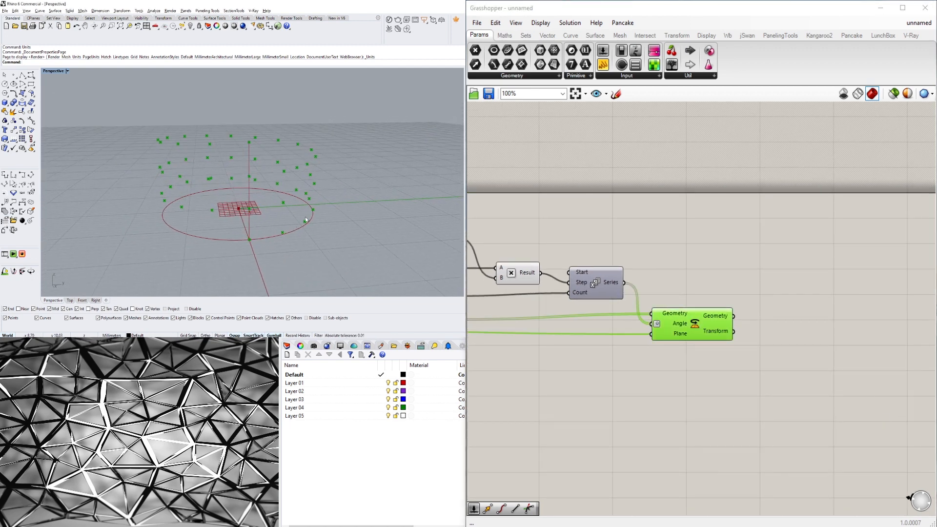
double_click(793, 320)
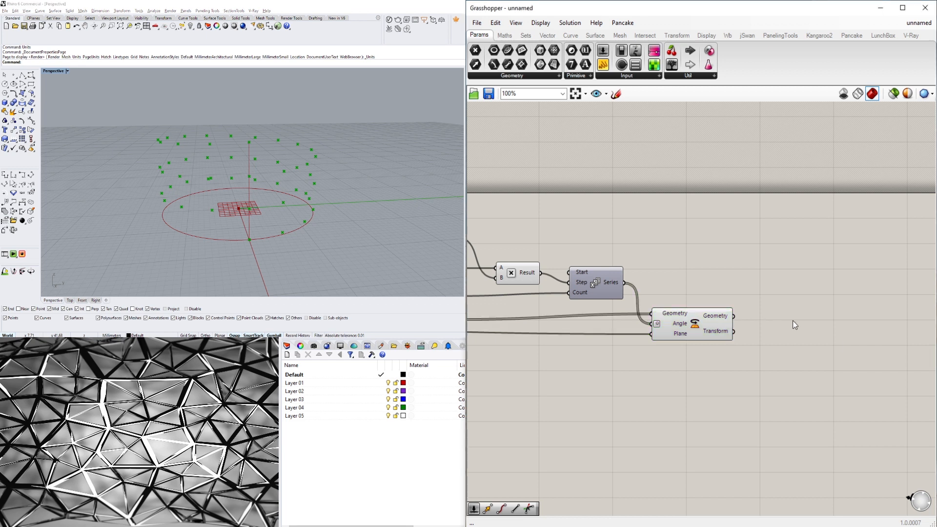
type("POLY")
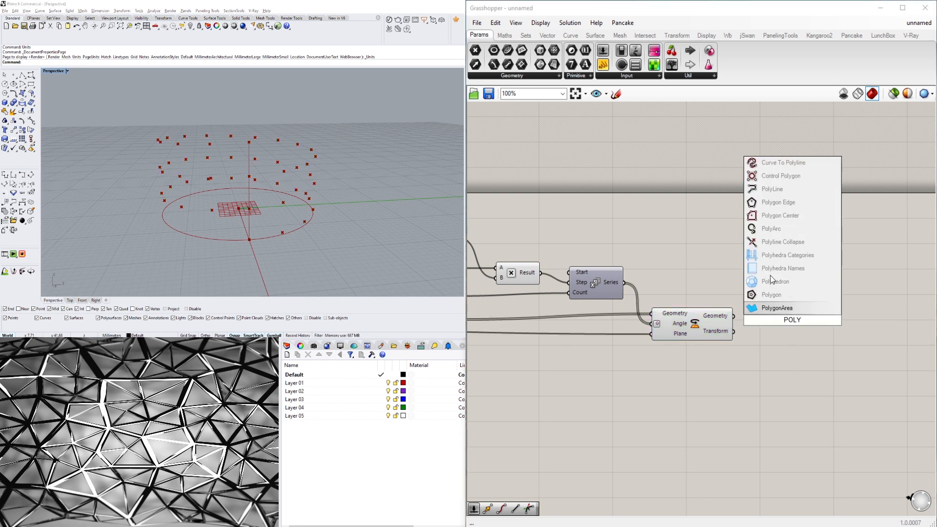
left_click(766, 189)
left_click(788, 320)
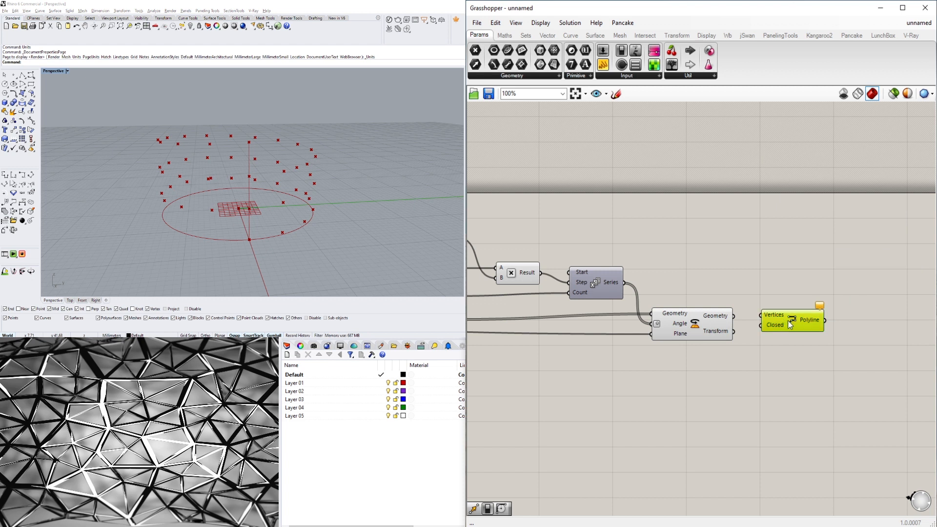
key("Delete")
Add an Interpolate component and connect the rotated Geometry output to its Vertices input.
double_click(789, 320)
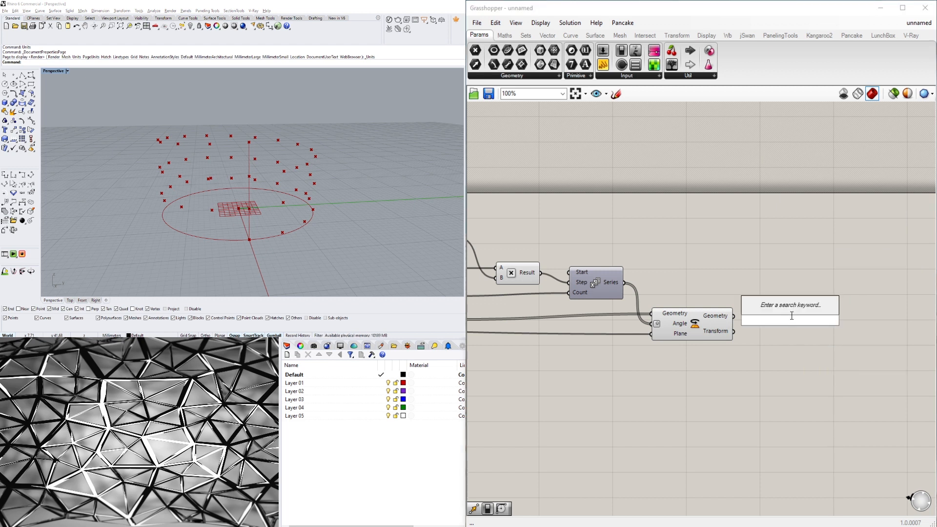
type("INTER")
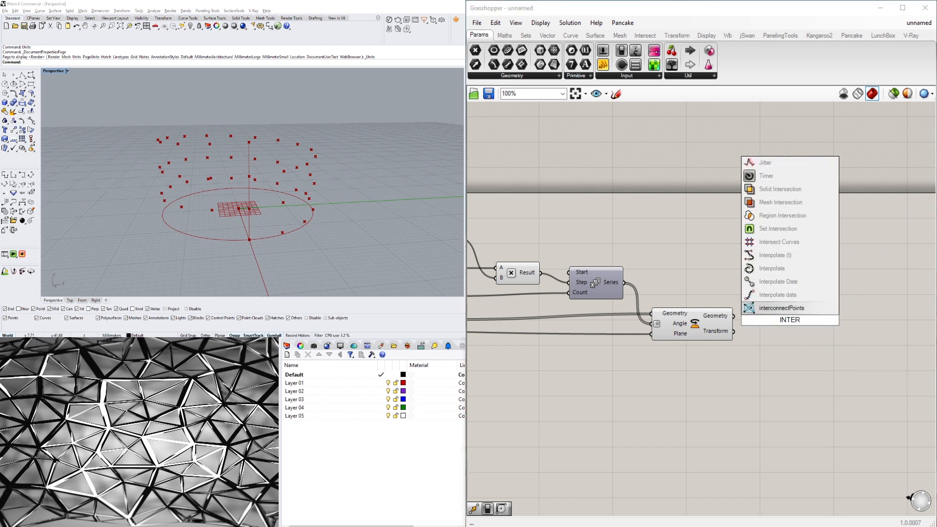
left_click(785, 268)
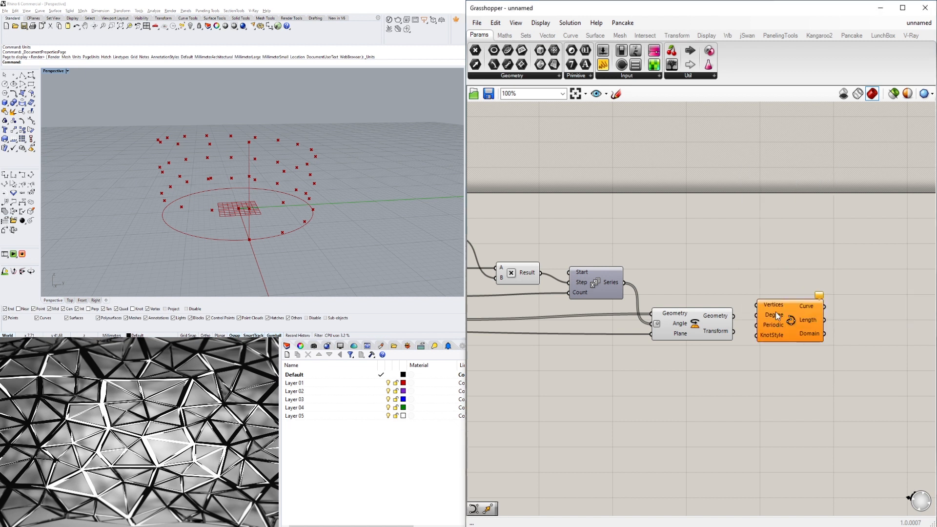
left_click_drag(776, 315, 788, 330)
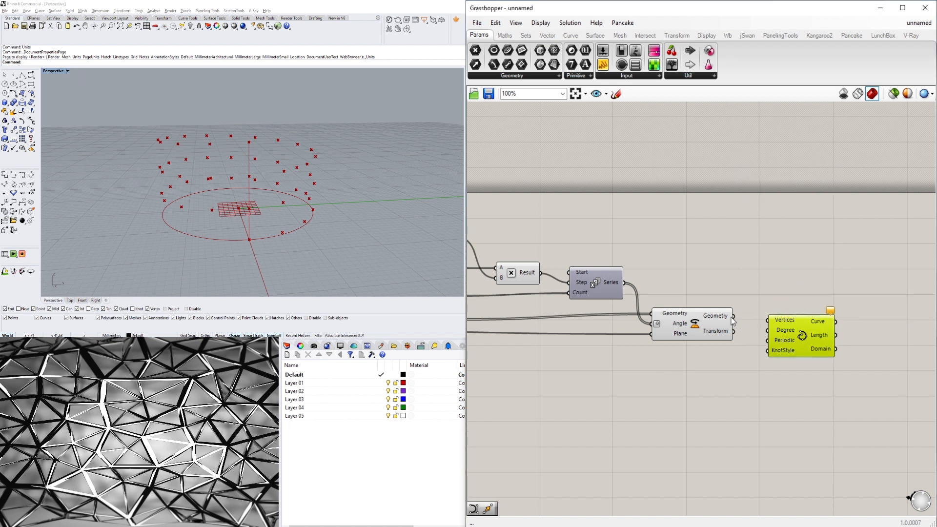
left_click_drag(734, 318, 799, 349)
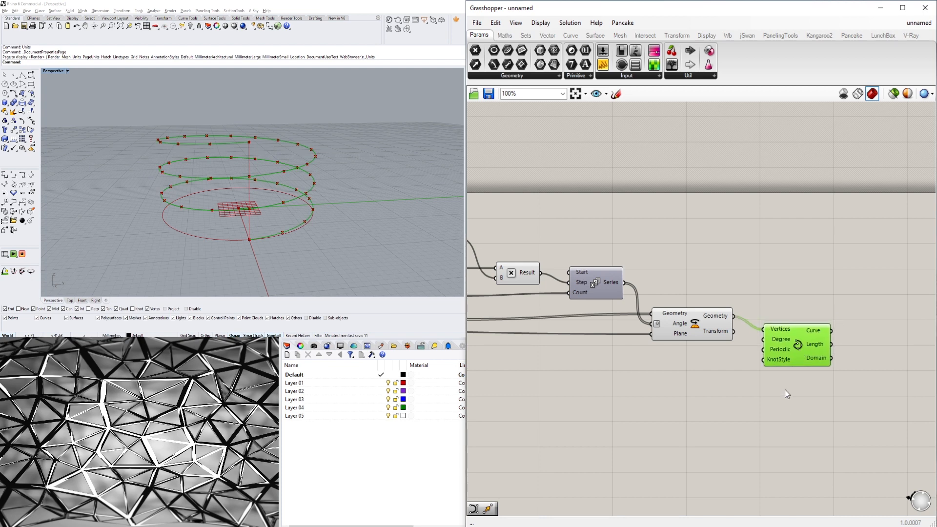
left_click(785, 388)
Set the division count slider to 14.
right_click_drag(378, 177, 328, 178)
scroll(578, 303, "down", 3)
scroll(688, 330, "up", 5)
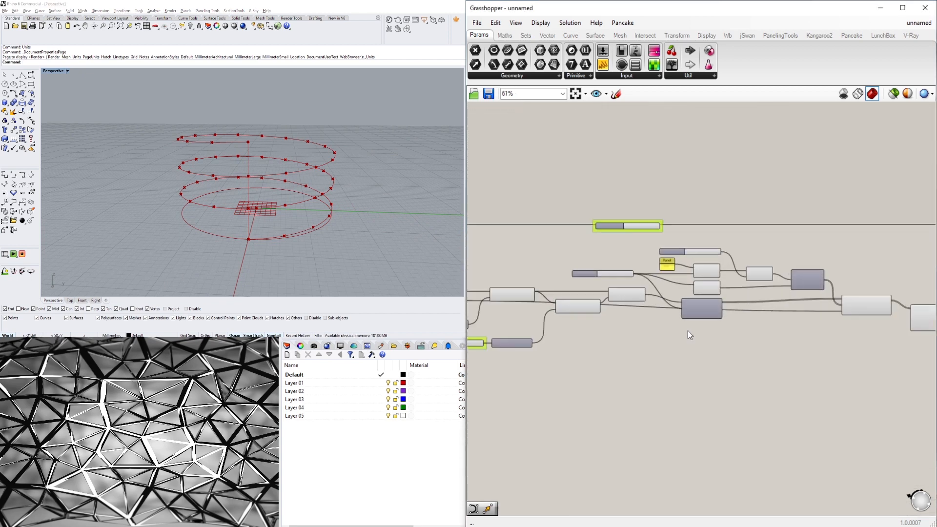
right_click_drag(665, 314, 756, 339)
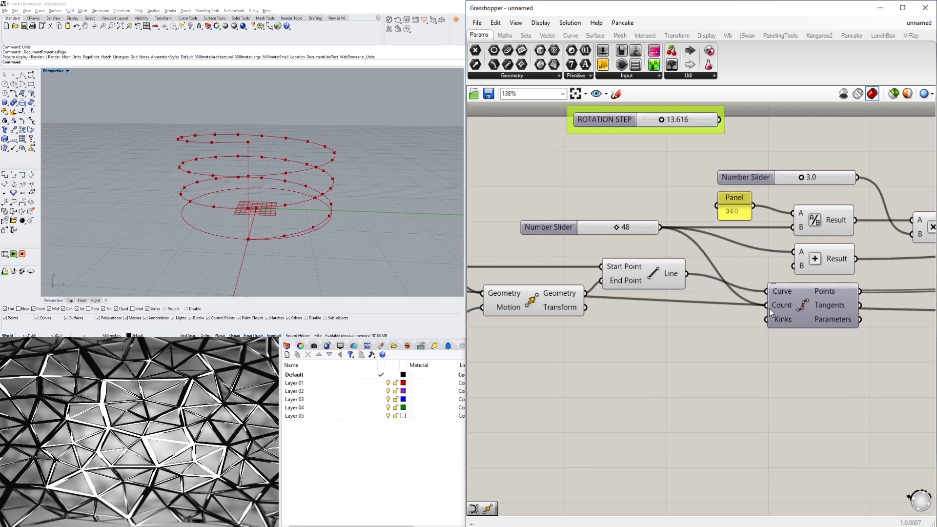
scroll(690, 306, "up", 3)
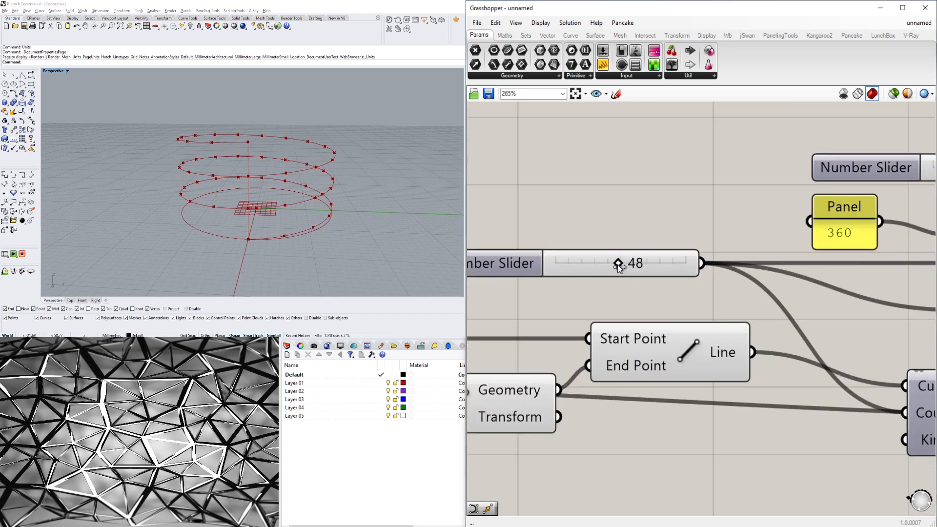
left_click_drag(619, 264, 574, 268)
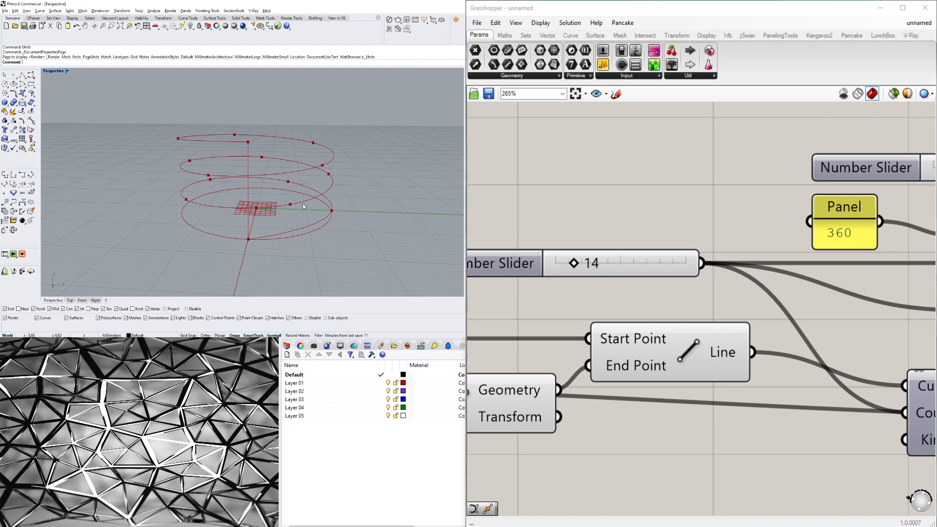
Set the division count slider to 48 while viewing the spiral in all four viewports.
right_click_drag(302, 204, 262, 105)
scroll(262, 105, "down", 2)
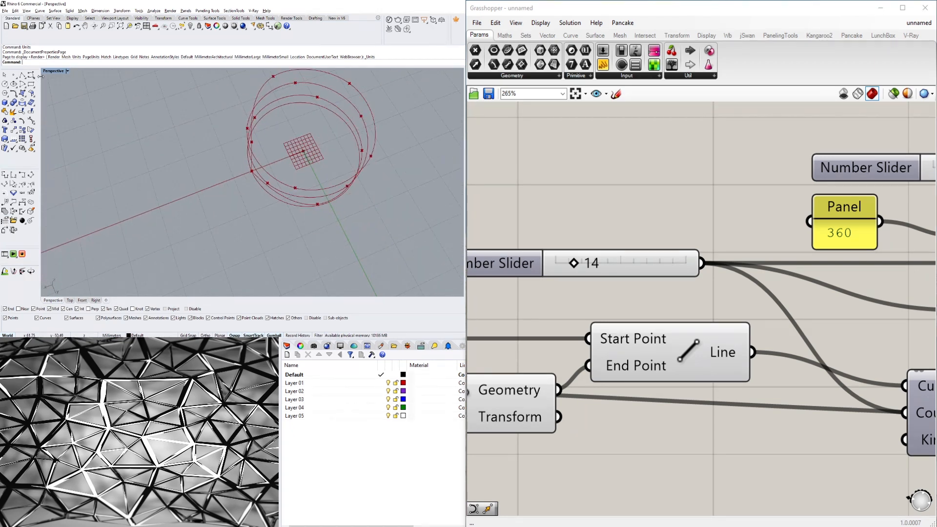
double_click(53, 71)
scroll(148, 101, "up", 3)
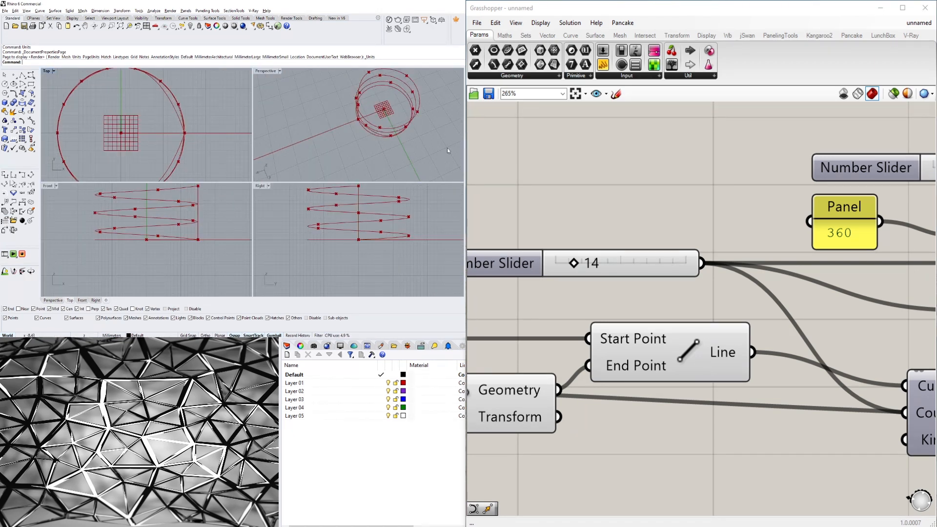
left_click_drag(574, 266, 618, 266)
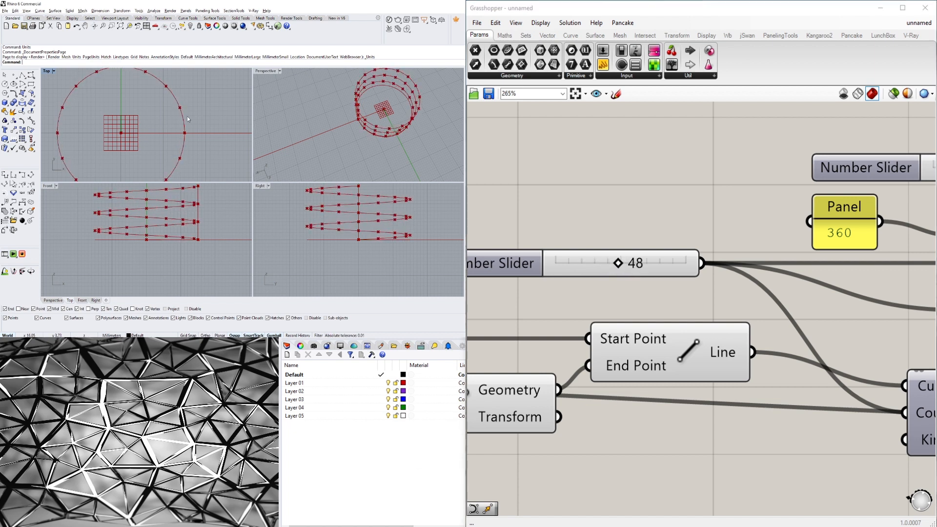
Set the division count slider to 100 and check the spiral curve in the maximized Perspective view.
scroll(186, 118, "up", 6)
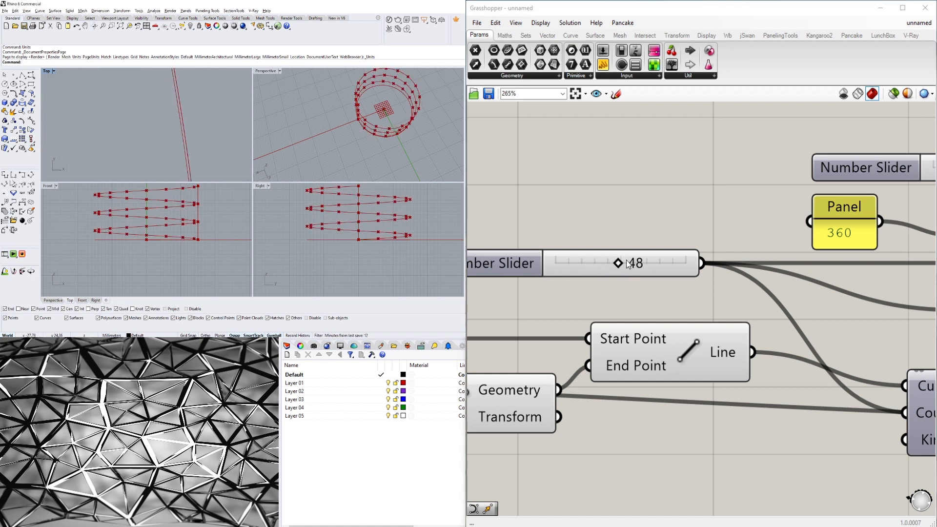
left_click_drag(620, 262, 734, 270)
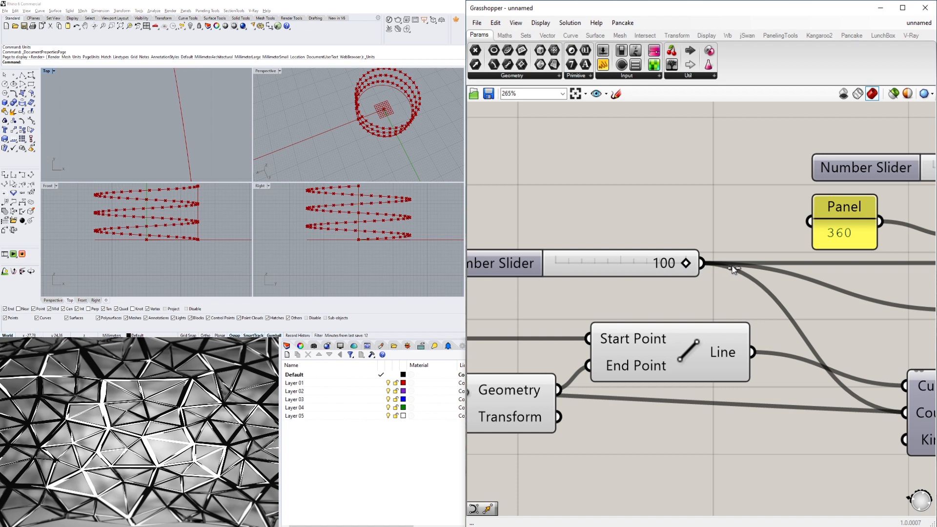
scroll(213, 161, "up", 3)
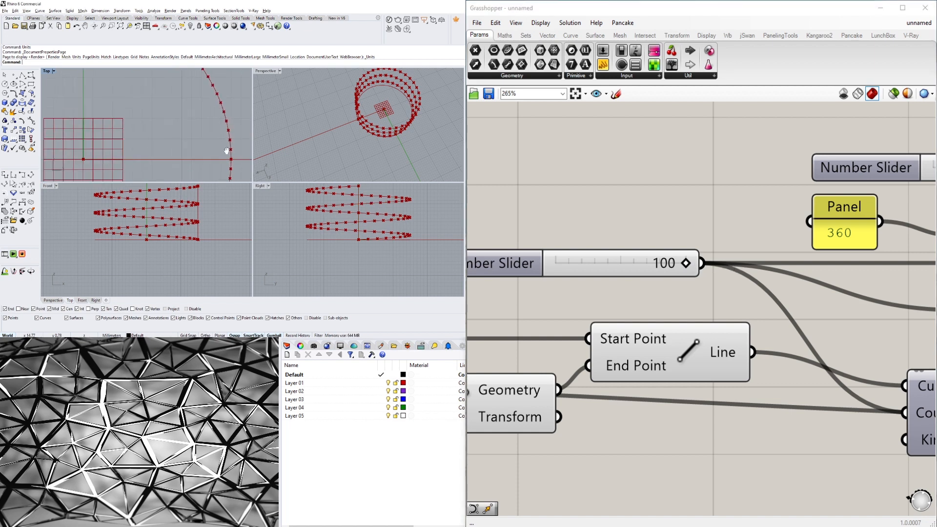
double_click(265, 72)
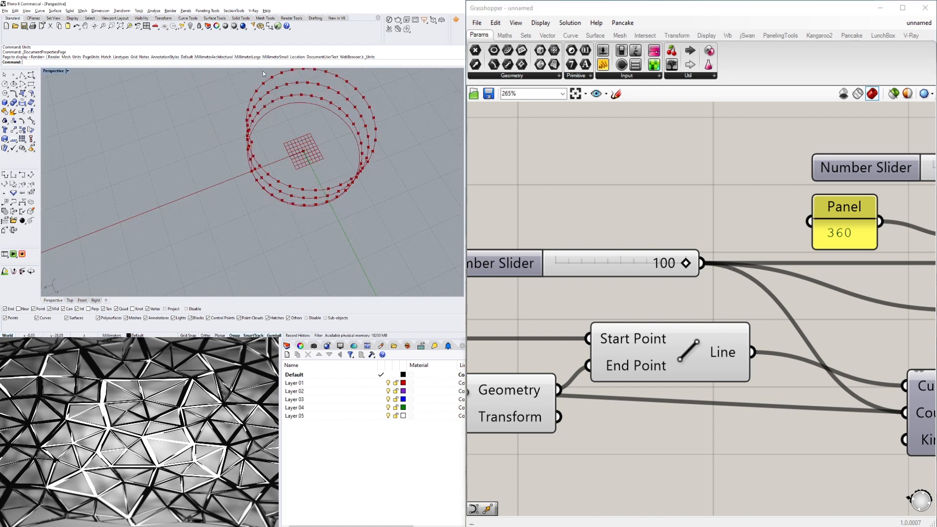
right_click_drag(308, 149, 285, 174)
scroll(284, 174, "up", 6)
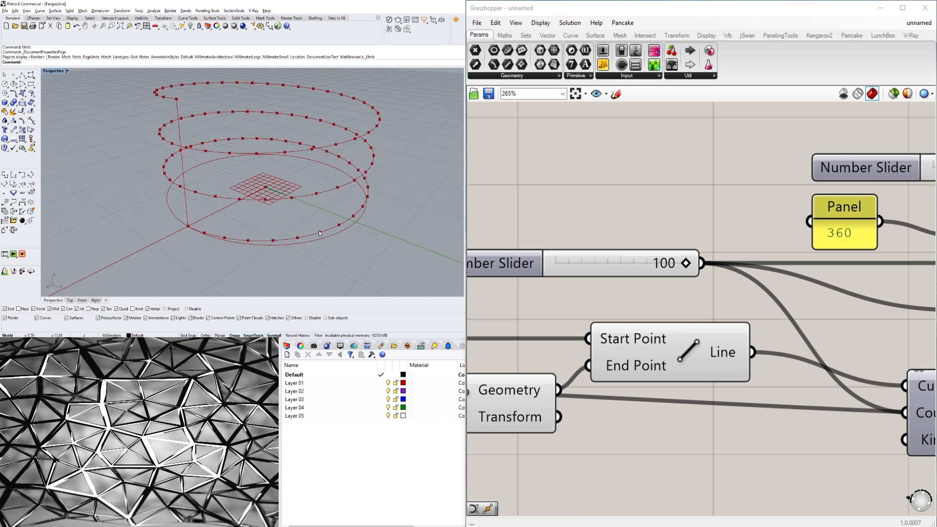
Examine the definition on the canvas and the point spiral in the Perspective viewport.
right_click_drag(320, 233, 307, 218)
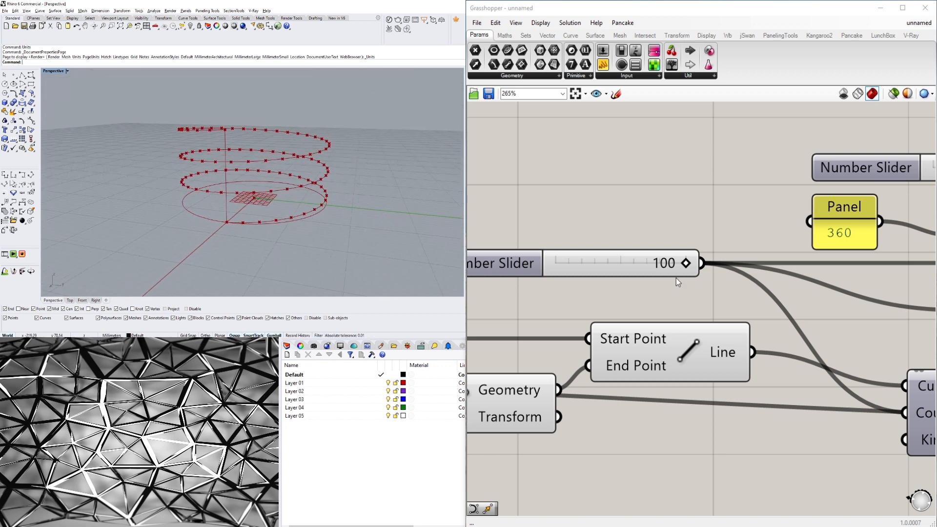
scroll(676, 259, "down", 3)
left_click_drag(566, 292, 591, 307)
left_click(720, 264)
right_click_drag(722, 264, 469, 275)
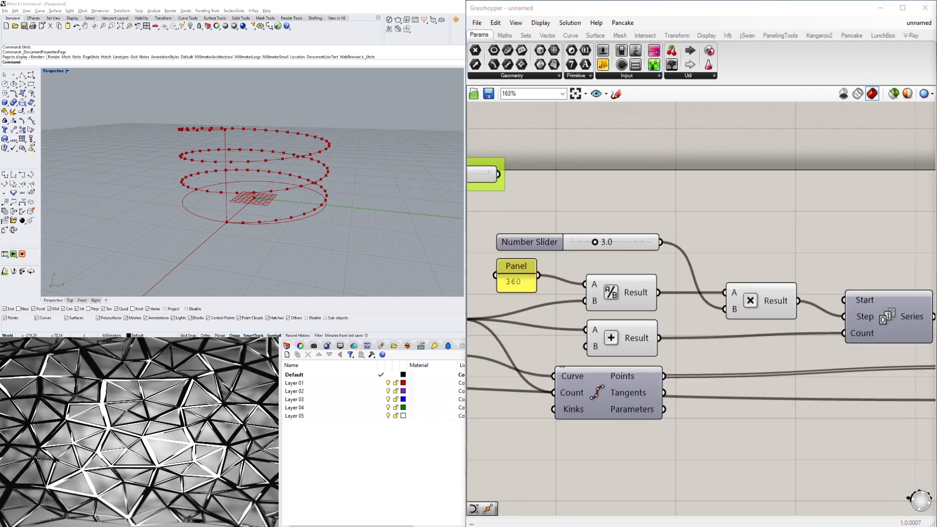
scroll(889, 266, "down", 5)
right_click_drag(888, 266, 749, 273)
scroll(881, 323, "up", 4)
right_click_drag(878, 361, 805, 350)
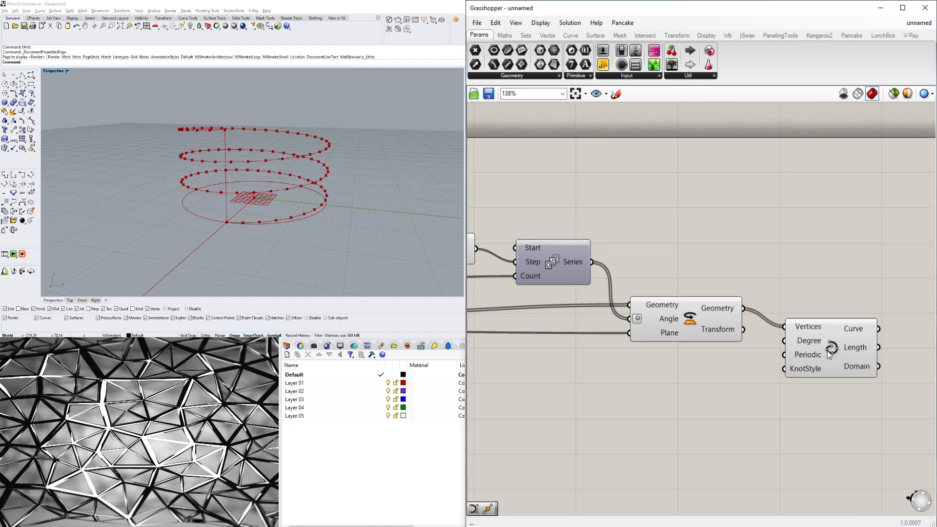
left_click(827, 351)
right_click_drag(335, 160, 357, 183)
left_click(657, 191)
scroll(658, 209, "down", 2)
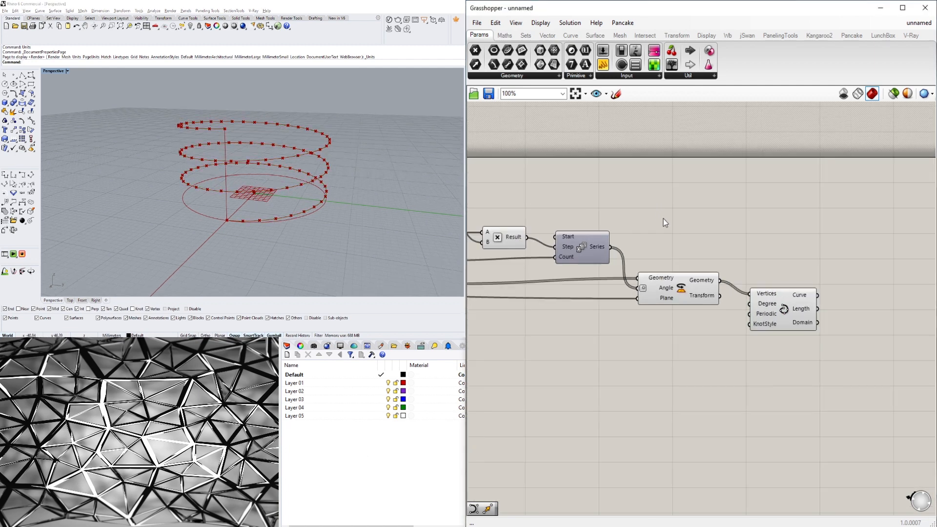
scroll(771, 263, "down", 7)
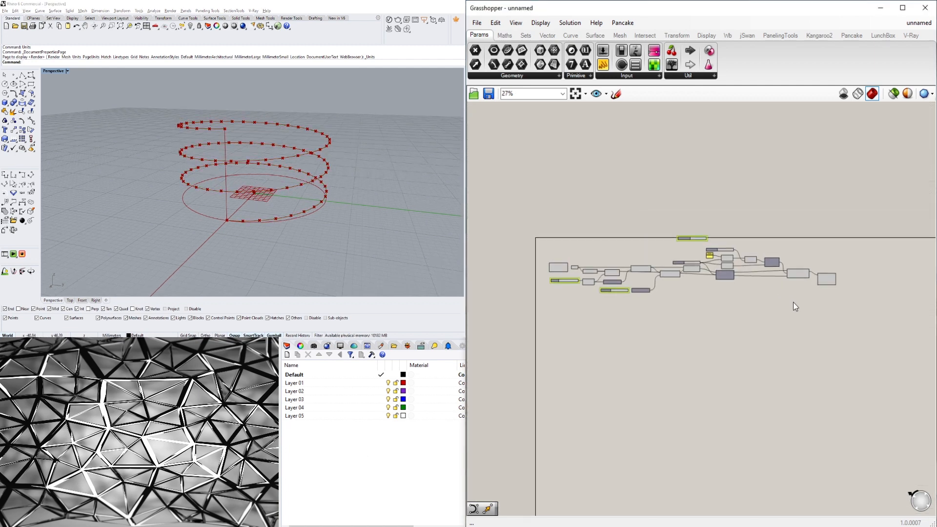
Select all components and turn off their preview so only the Interpolate spiral curve displays.
left_click_drag(794, 303, 570, 217)
middle_click(594, 211)
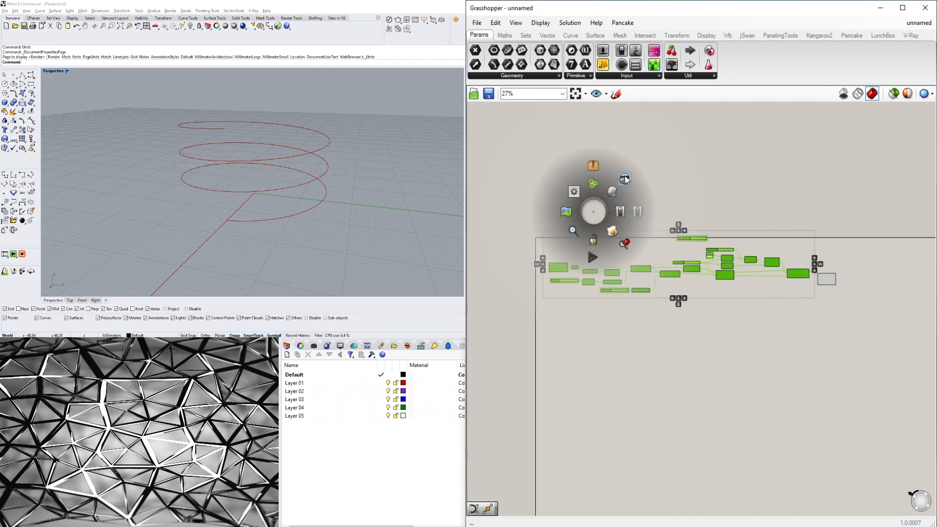
left_click(679, 192)
scroll(815, 276, "up", 7)
left_click(855, 294)
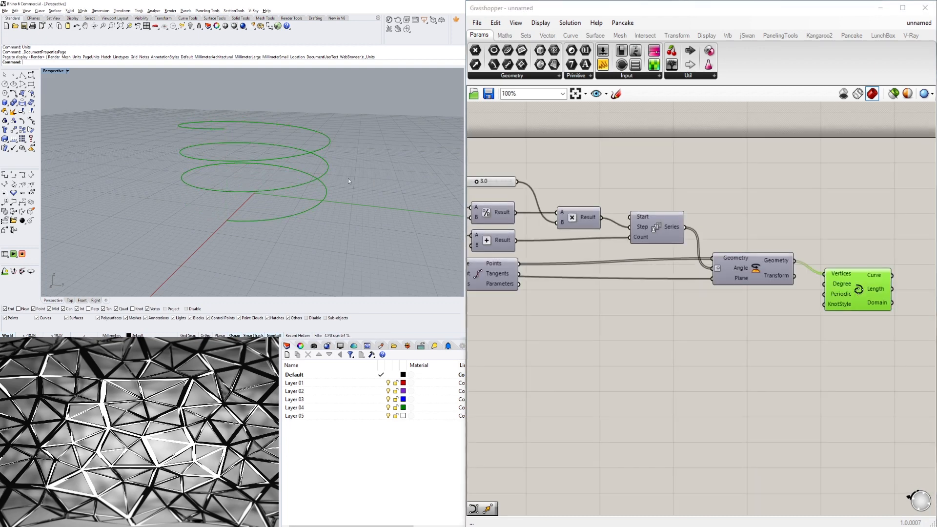
right_click_drag(348, 181, 378, 183)
scroll(644, 190, "down", 4)
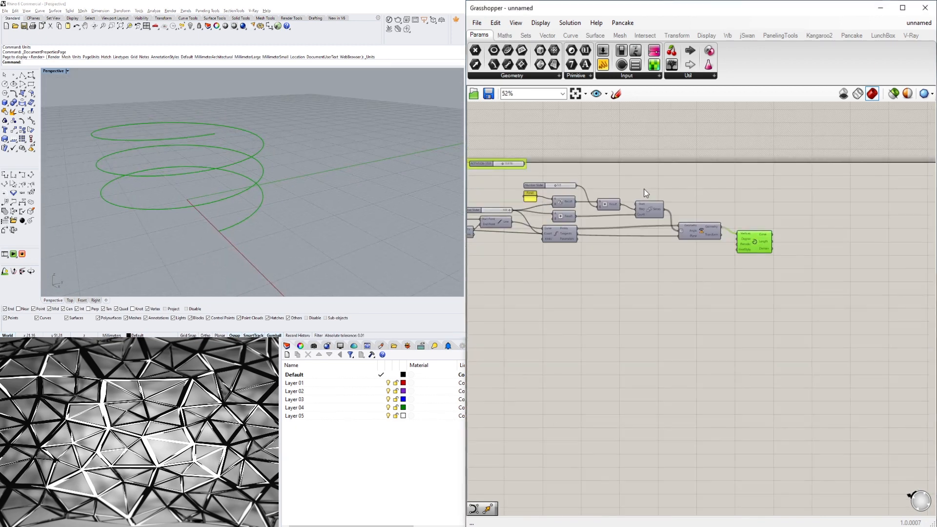
Look over the definition's layout on the canvas to locate the division count slider.
left_click(644, 191)
right_click_drag(551, 241, 661, 274)
scroll(610, 246, "up", 6)
right_click_drag(558, 258, 739, 258)
scroll(678, 224, "down", 3)
right_click_drag(620, 267, 738, 282)
right_click_drag(743, 344, 627, 363)
right_click_drag(709, 260, 668, 301)
scroll(669, 301, "up", 3)
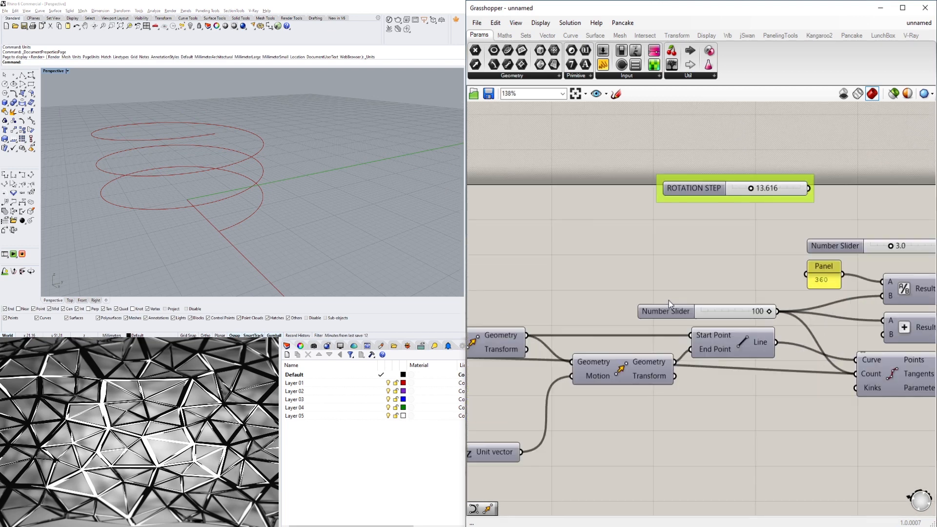
Rename the division count slider to NUMBER OF POINTS and nudge it into place.
left_click_drag(666, 312, 664, 303)
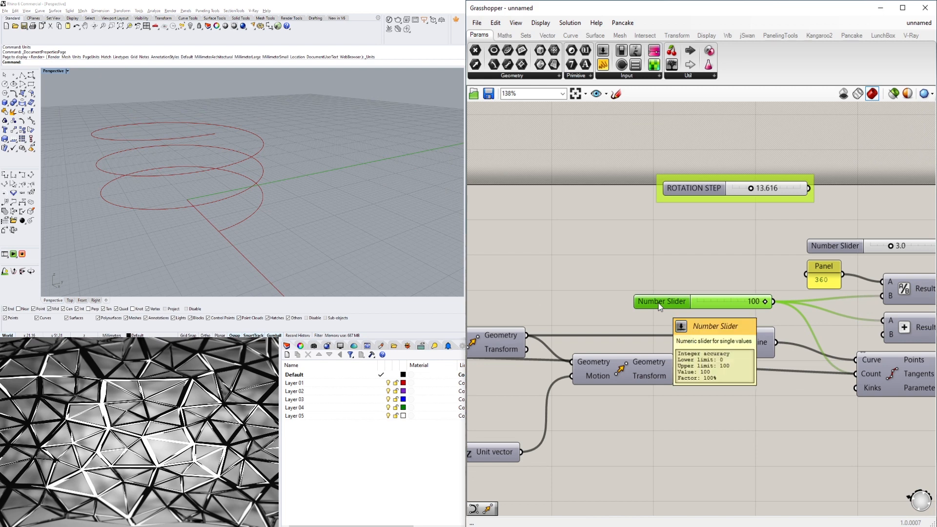
right_click(658, 303)
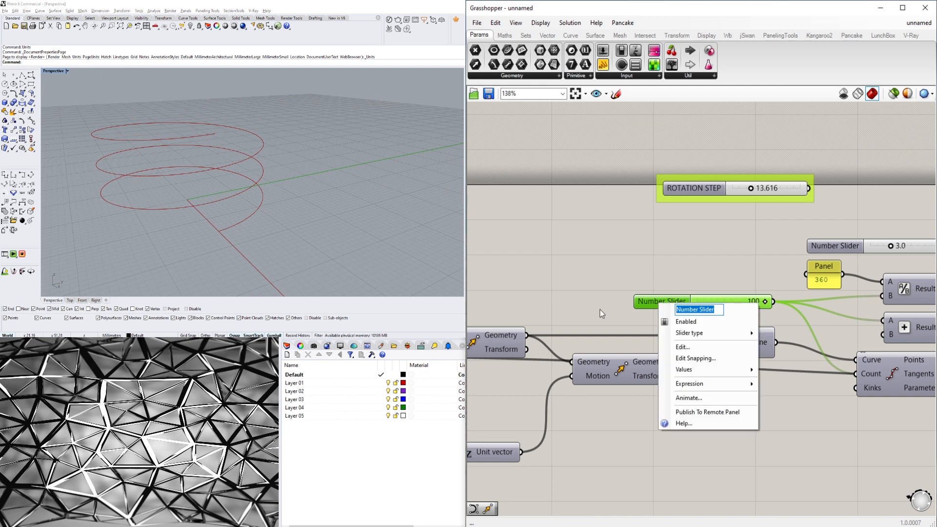
type("NUMBER OF")
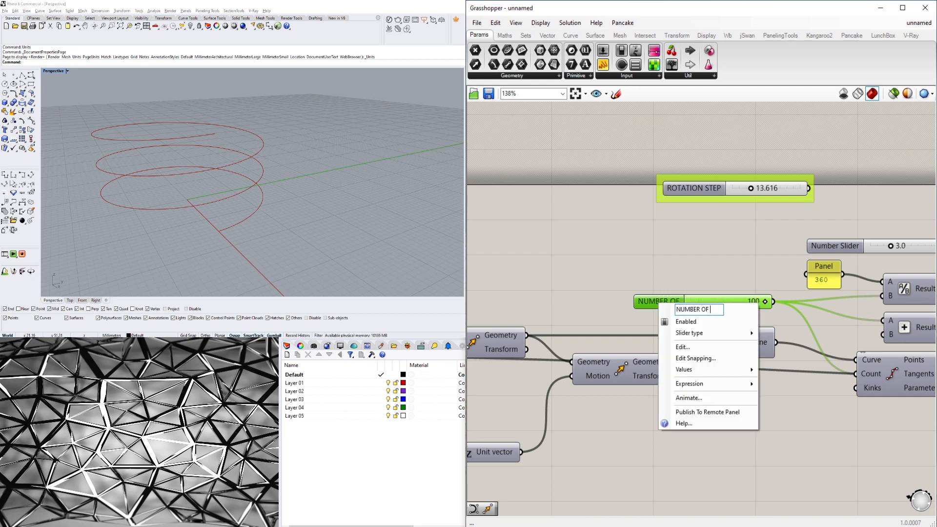
type(" POINTS")
key("Return")
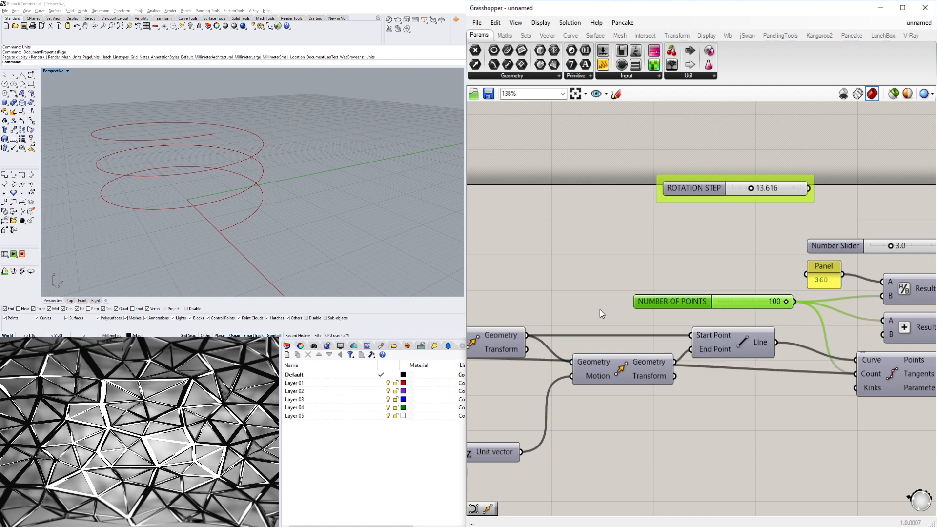
left_click_drag(673, 301, 647, 305)
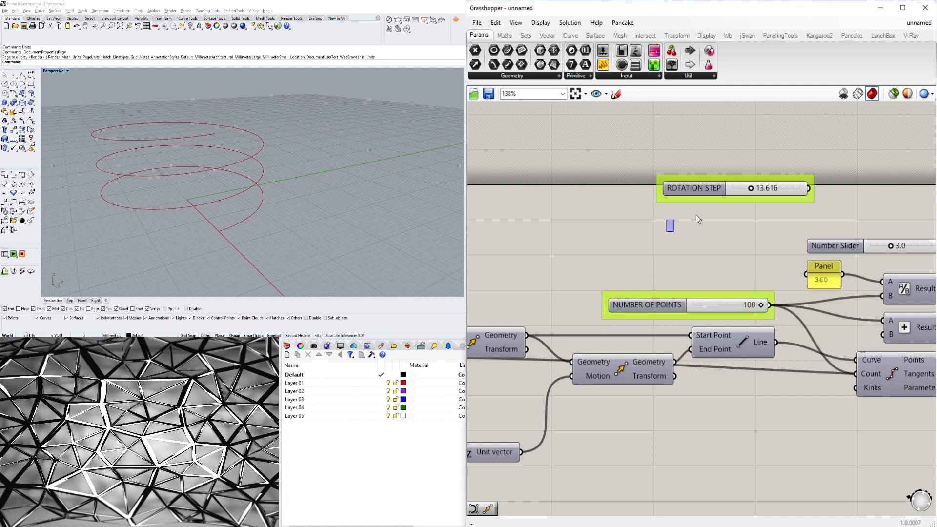
Delete the grouped ROTATION STEP slider from the canvas.
scroll(548, 267, "down", 2)
right_click_drag(840, 219, 706, 267)
left_click_drag(597, 245, 592, 248)
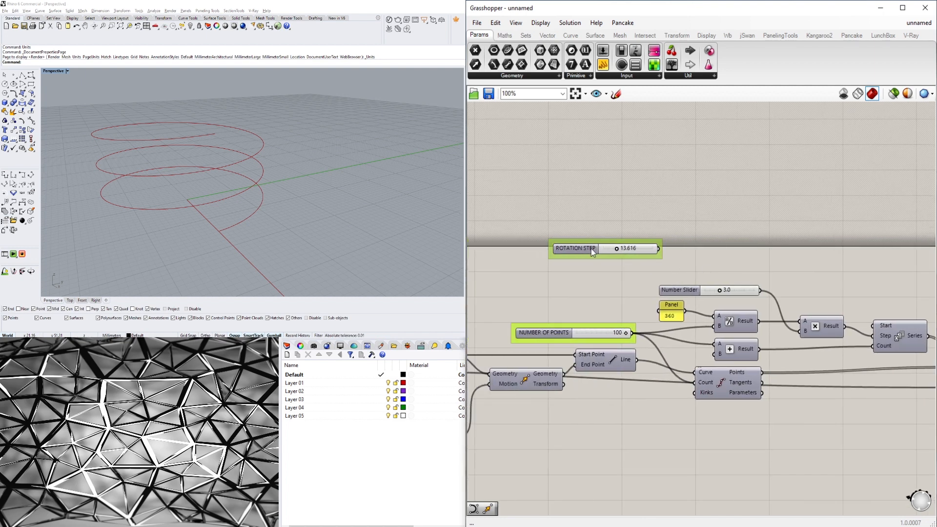
key("Delete")
left_click(620, 253)
key("Delete")
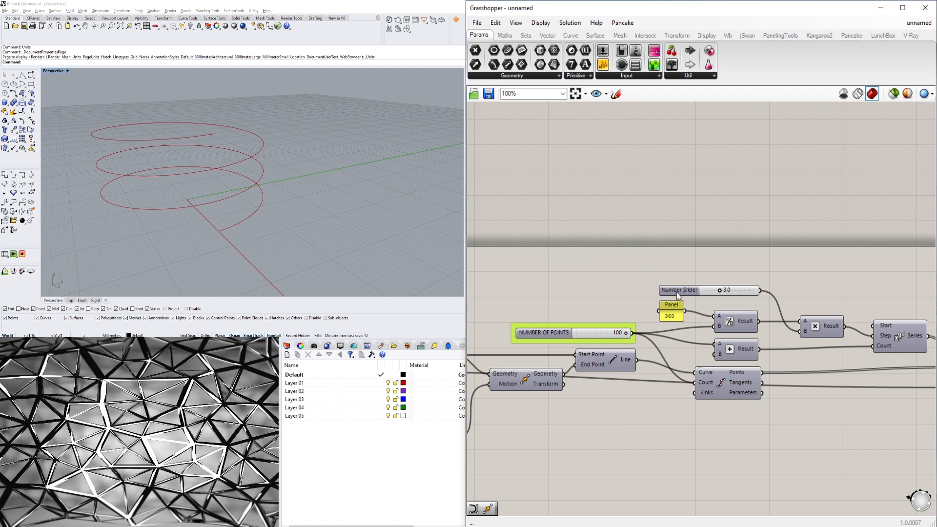
Rename the 3.0 number slider feeding the multiplication to NUMBER OF TWISTS.
right_click(680, 289)
left_click_drag(739, 300, 668, 303)
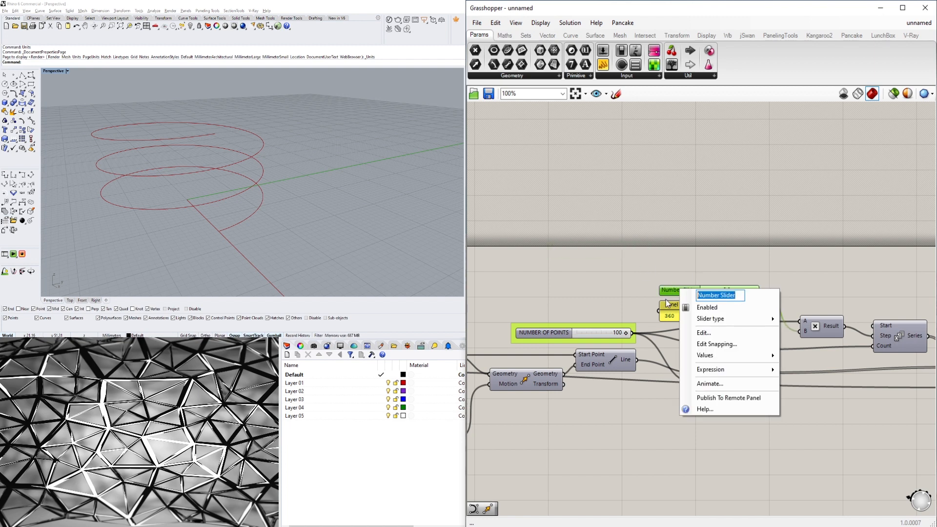
type("NUMBER OF TW")
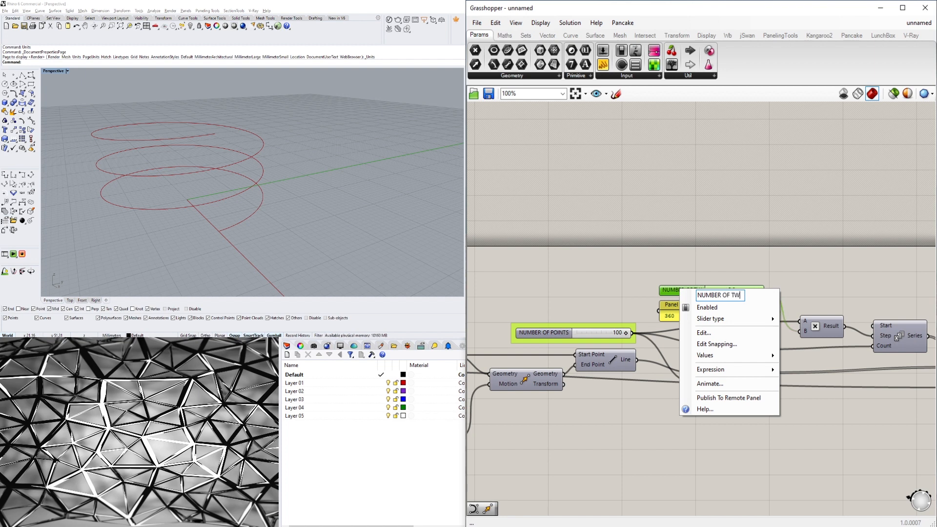
type("ISTS")
key("Return")
Set the NUMBER OF TWISTS slider to 2.5.
double_click(742, 290)
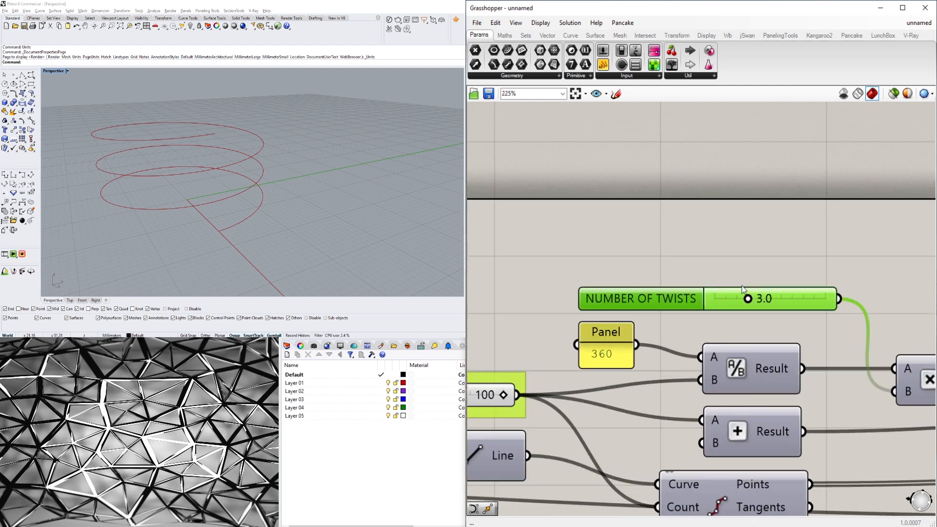
type("2.5")
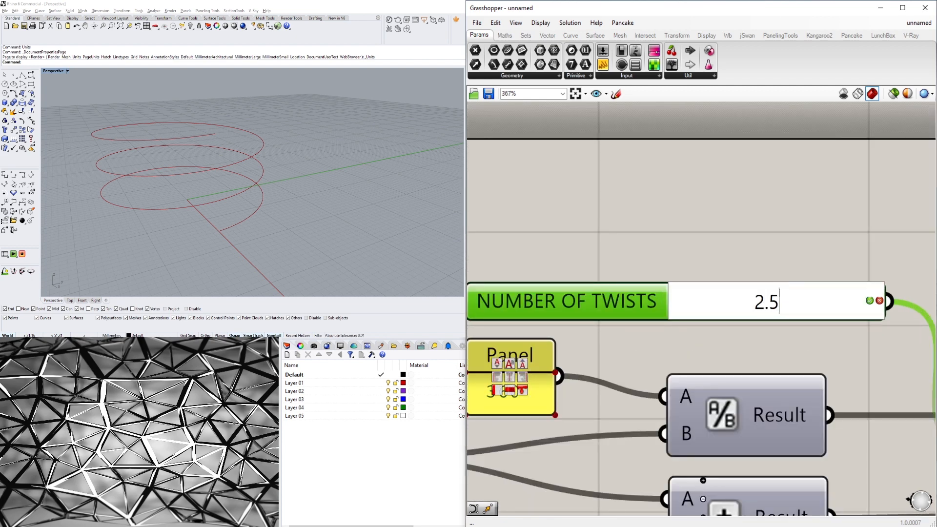
key("Return")
right_click_drag(153, 230, 218, 221)
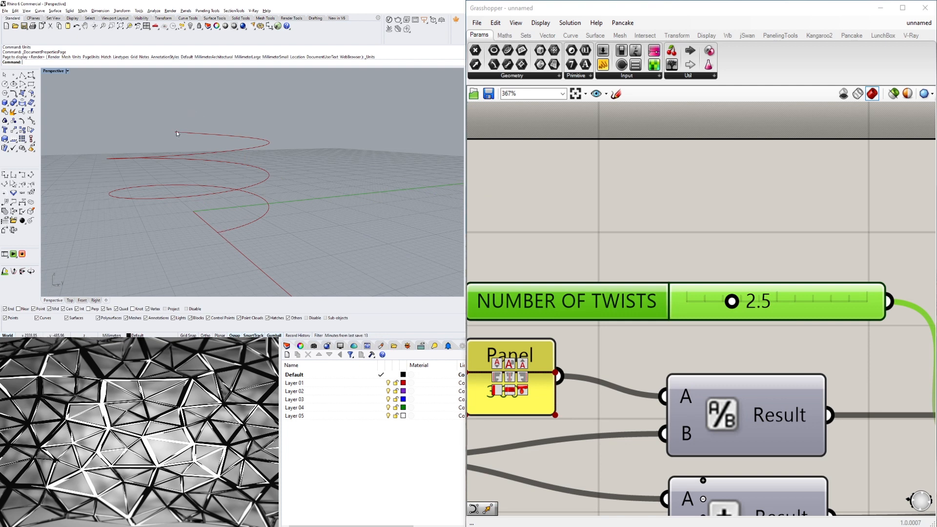
Open the NUMBER OF TWISTS slider settings and set its rounding digits to 2.
double_click(785, 303)
left_click(785, 304)
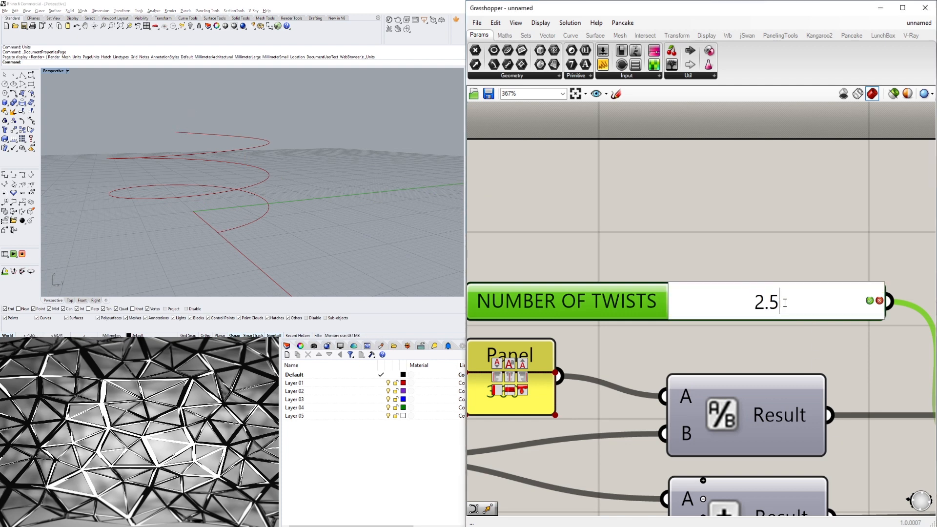
left_click(595, 274)
left_click(623, 296)
double_click(623, 300)
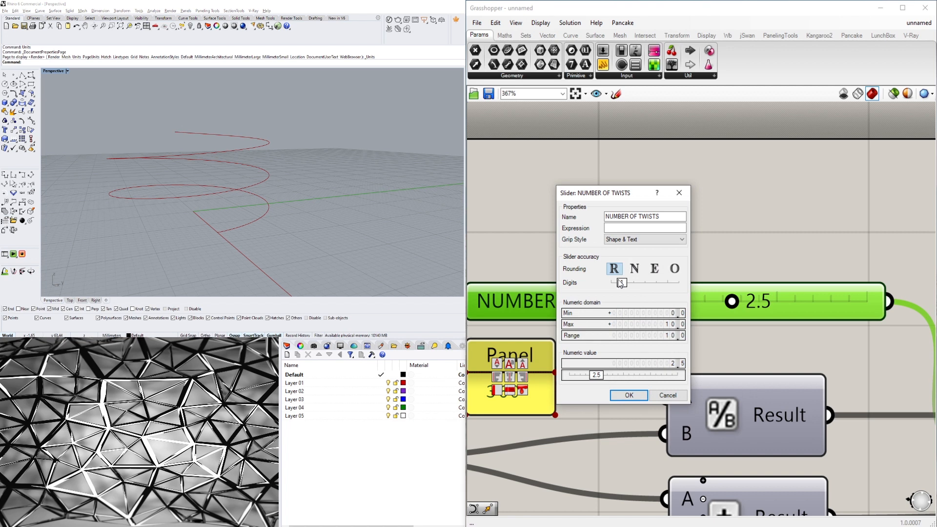
left_click_drag(621, 284, 634, 284)
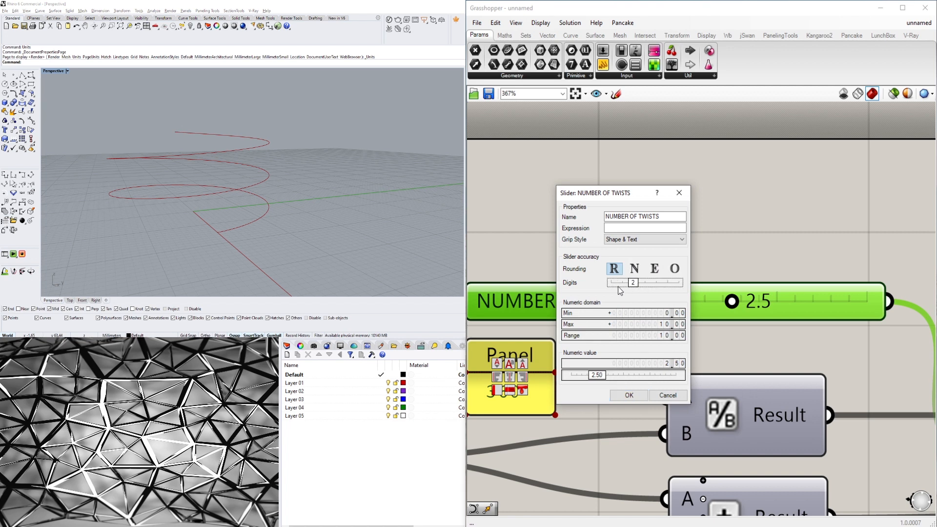
left_click(628, 398)
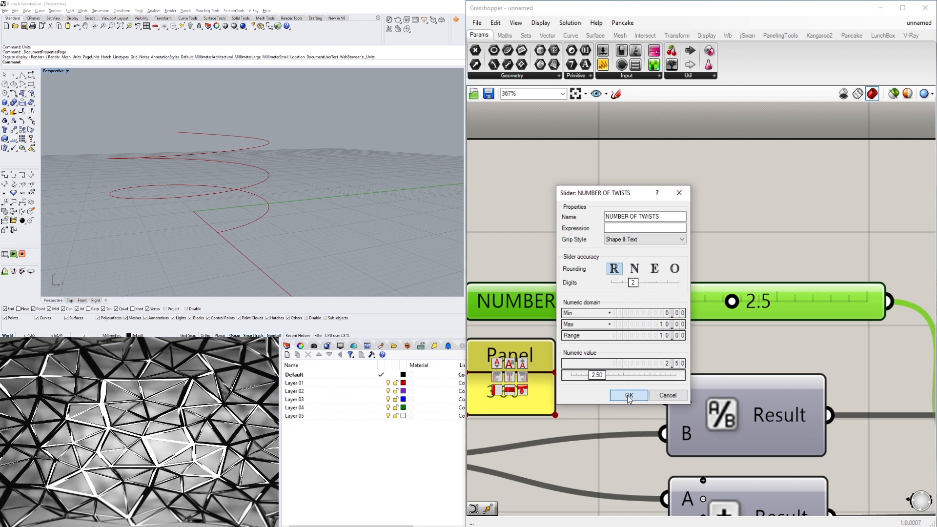
Group the NUMBER OF TWISTS slider.
left_click(794, 243)
scroll(724, 234, "down", 5)
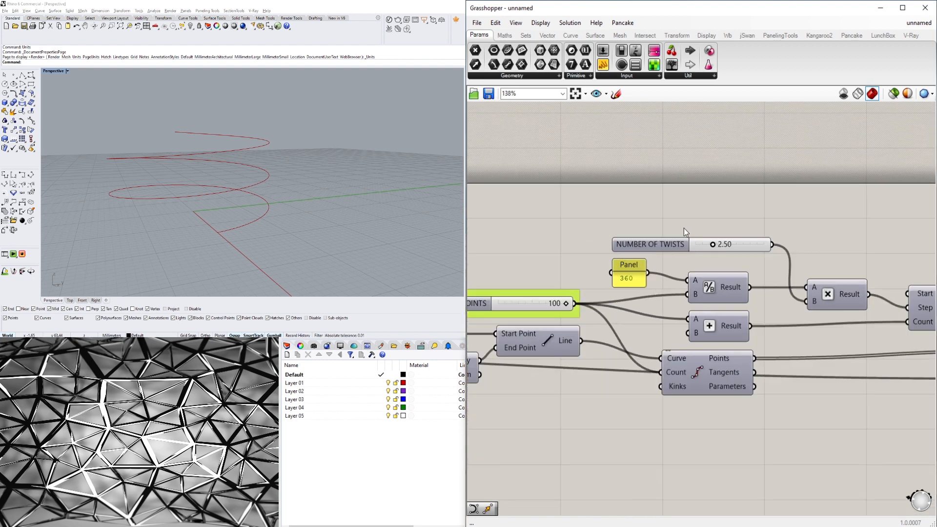
left_click(654, 244)
key("ctrl+g")
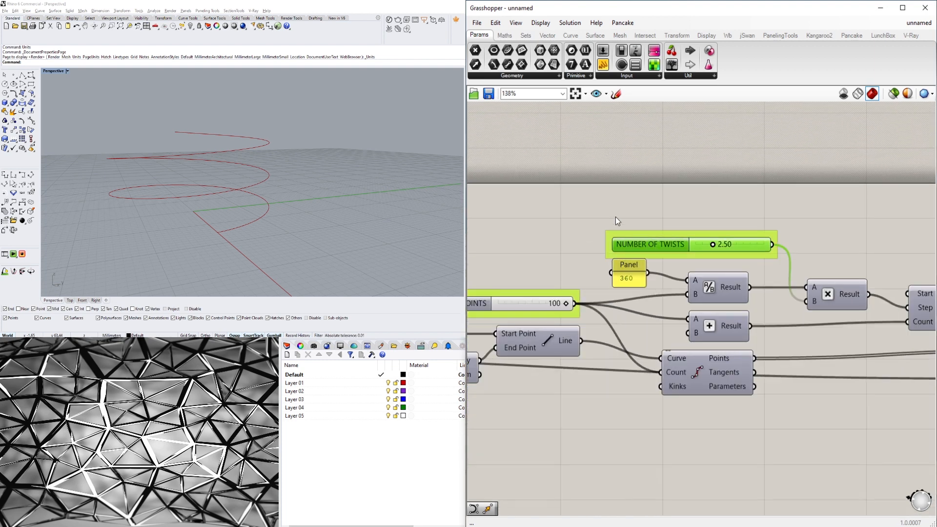
left_click_drag(631, 241, 618, 229)
Set the NUMBER OF TWISTS slider to 2.75.
scroll(709, 218, "up", 2)
double_click(713, 242)
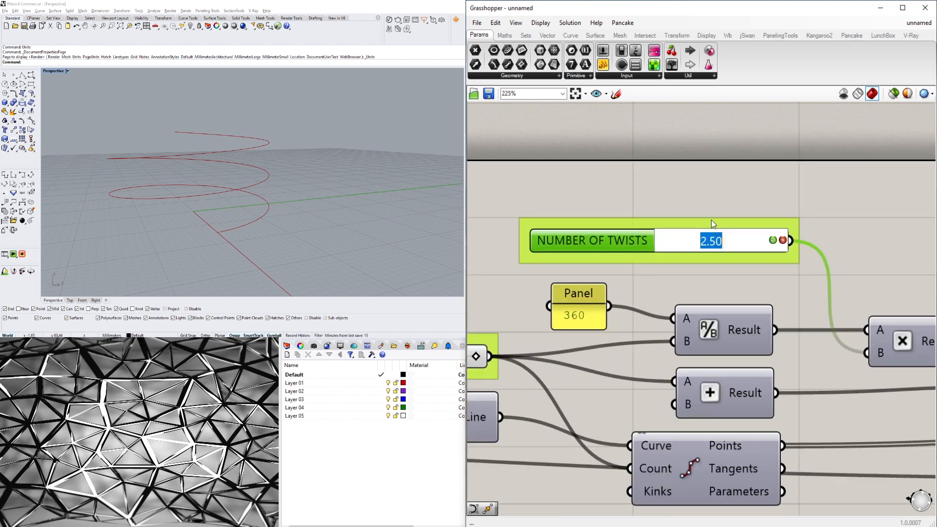
type("2.75")
key("Return")
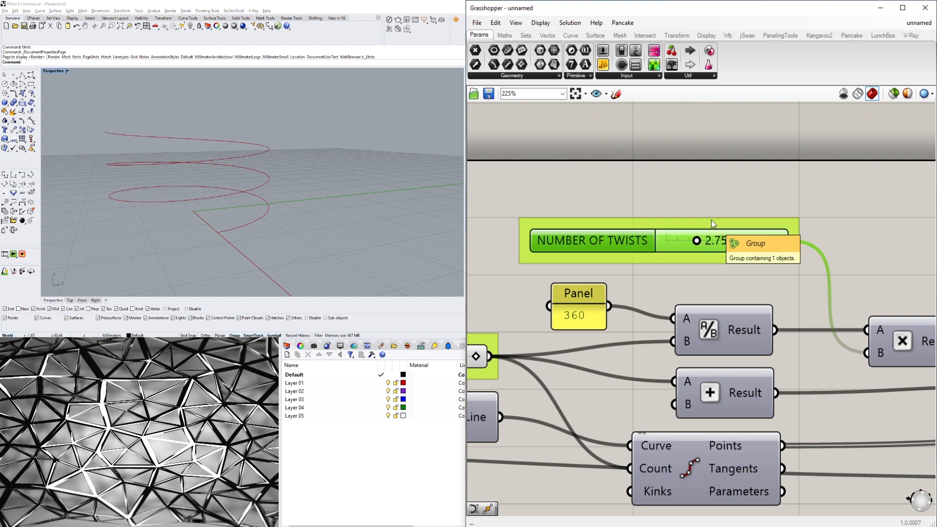
right_click_drag(211, 214, 195, 245)
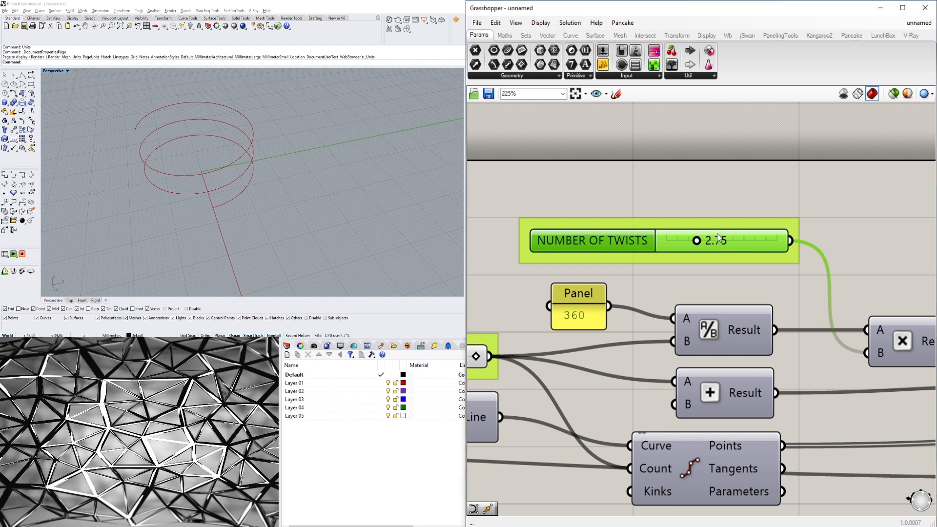
Set the NUMBER OF TWISTS slider to 3 and inspect the spiral in Perspective.
double_click(711, 245)
type("3")
key("Return")
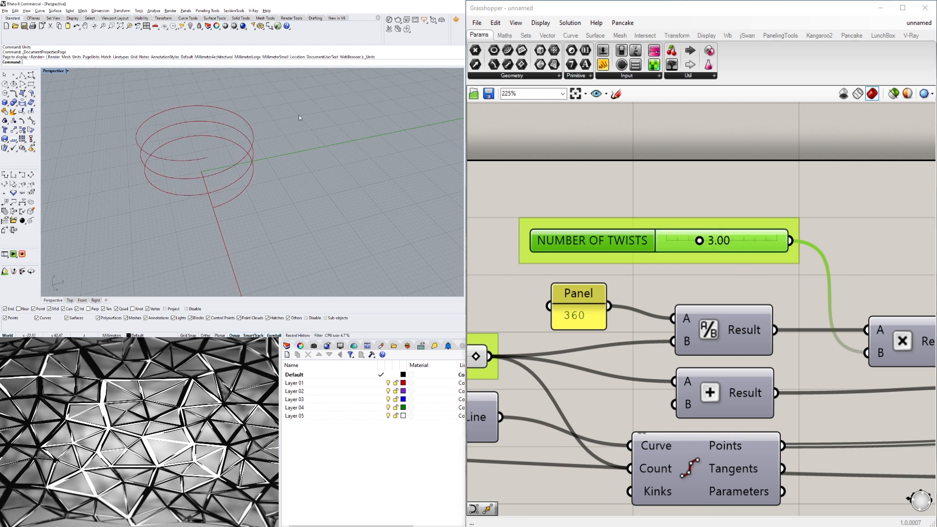
right_click_drag(299, 119, 277, 132)
left_click(782, 200)
scroll(784, 210, "down", 6)
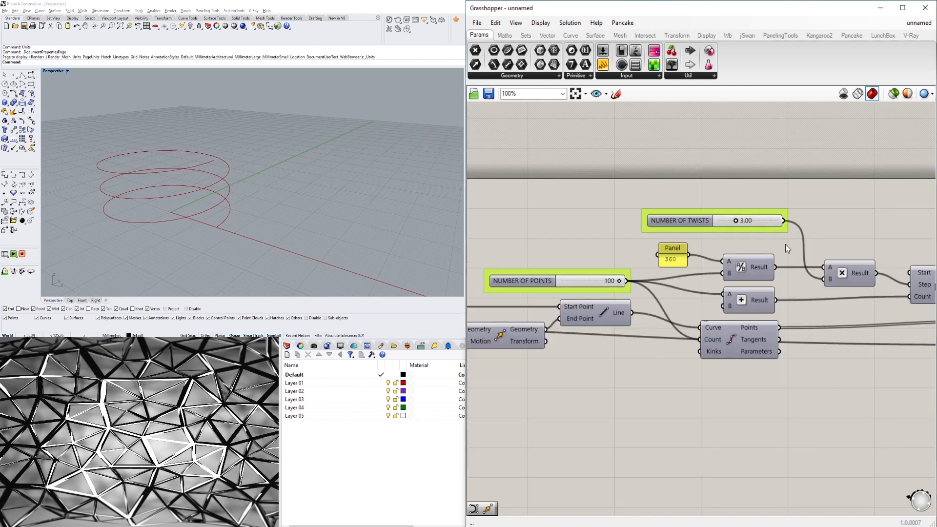
right_click_drag(925, 309, 584, 294)
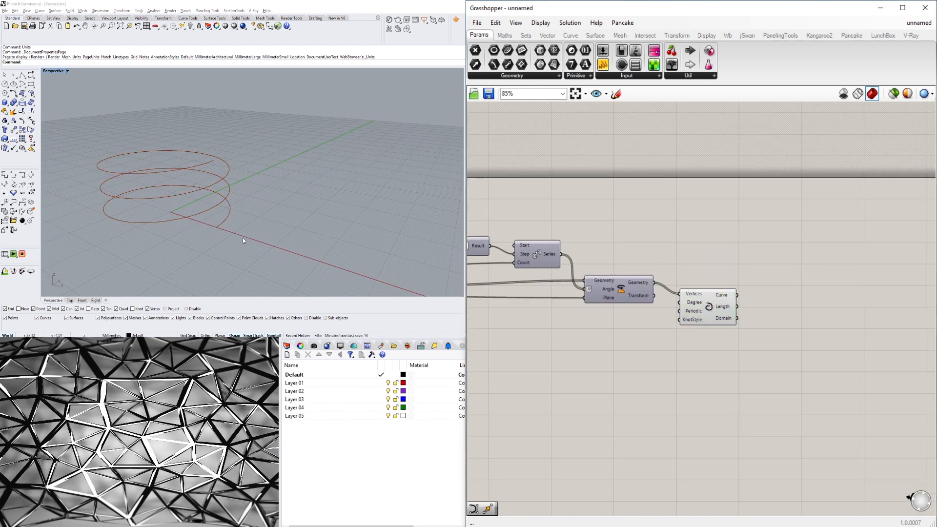
right_click_drag(243, 240, 228, 214)
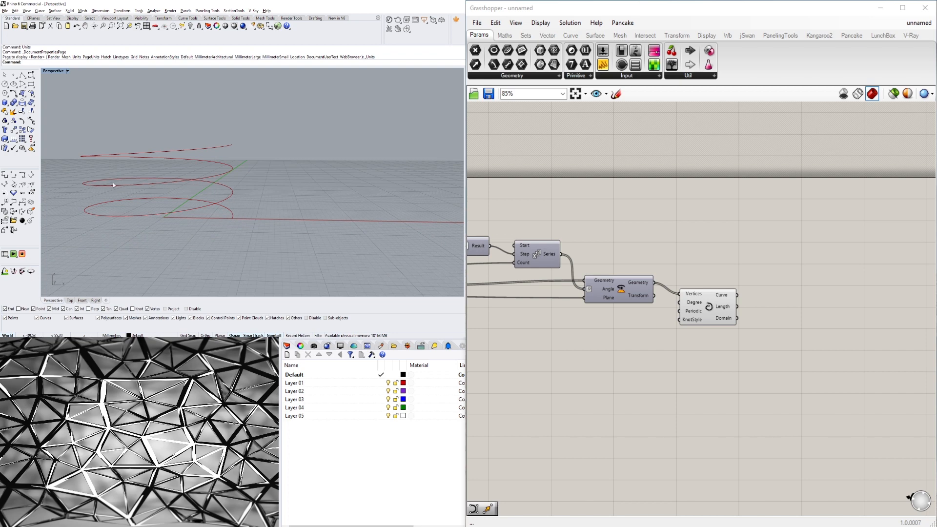
right_click_drag(209, 155, 229, 245)
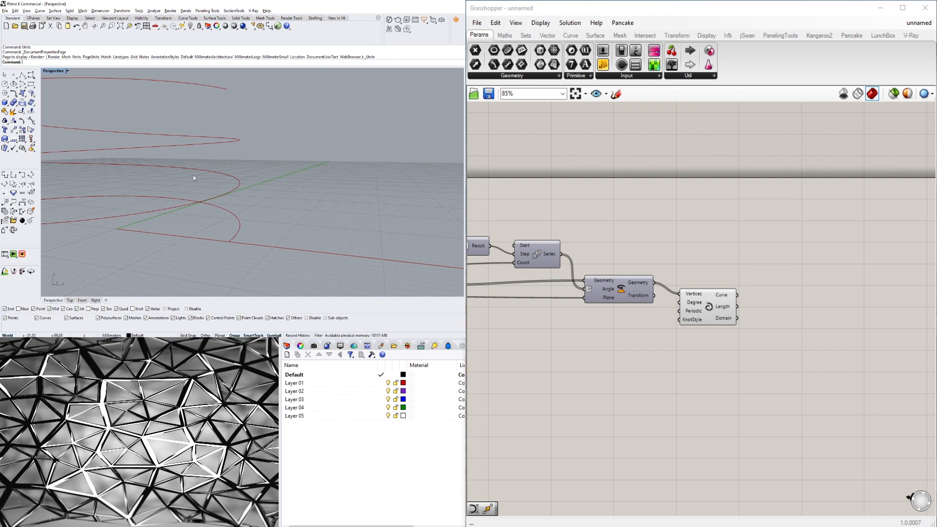
right_click_drag(195, 160, 295, 221)
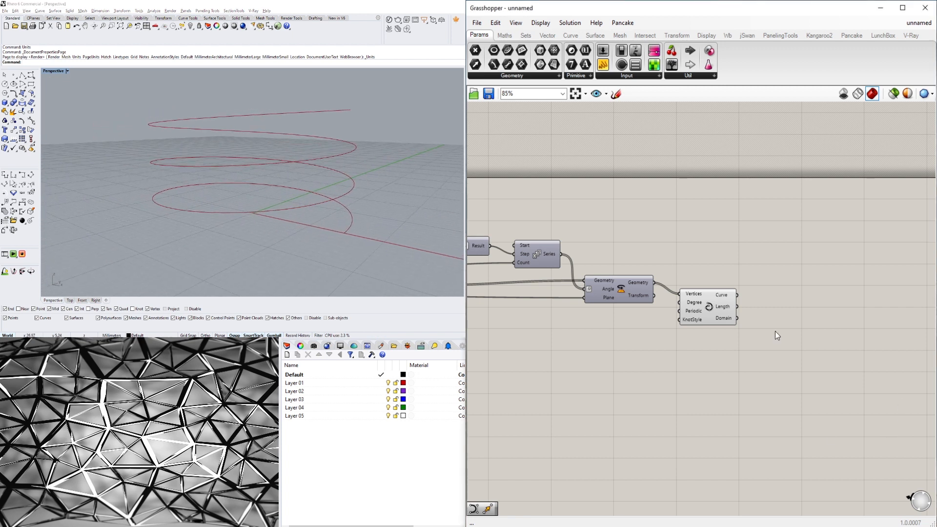
left_click(711, 312)
left_click(711, 407)
left_click_drag(703, 306, 697, 300)
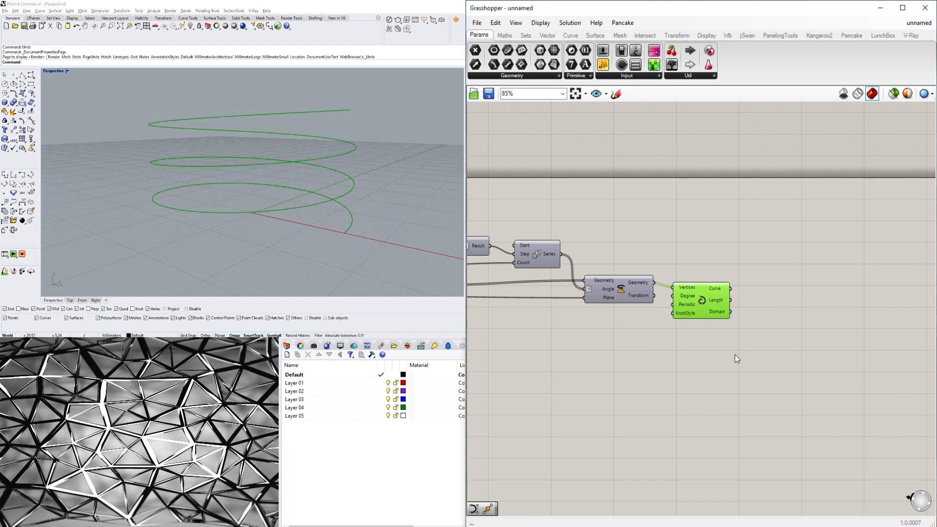
left_click(758, 336)
double_click(758, 334)
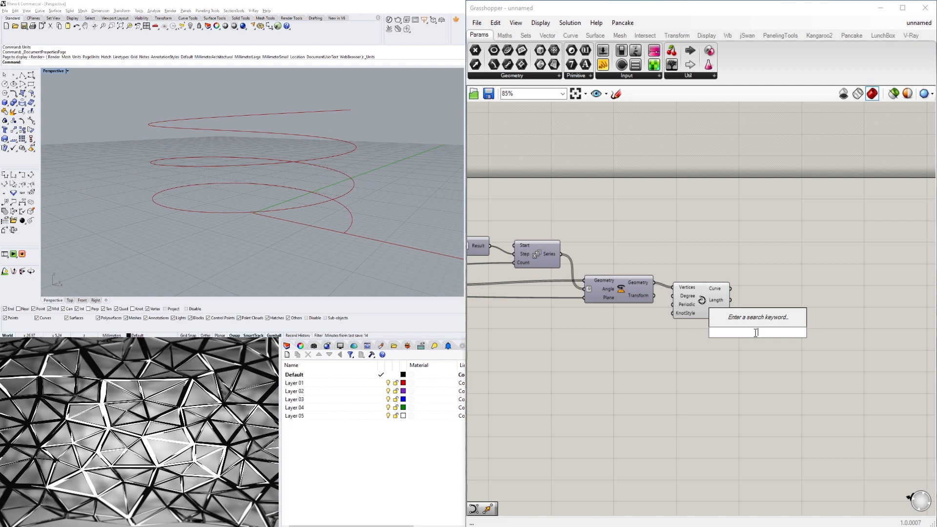
scroll(350, 213, "up", 5)
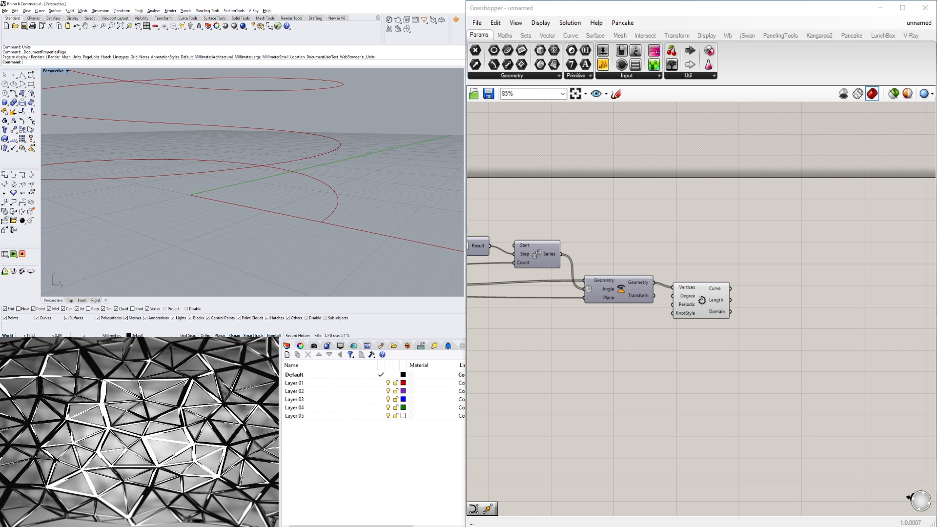
left_click(706, 307)
Add an End Points component and connect the interpolated curve to its Curve input.
double_click(789, 320)
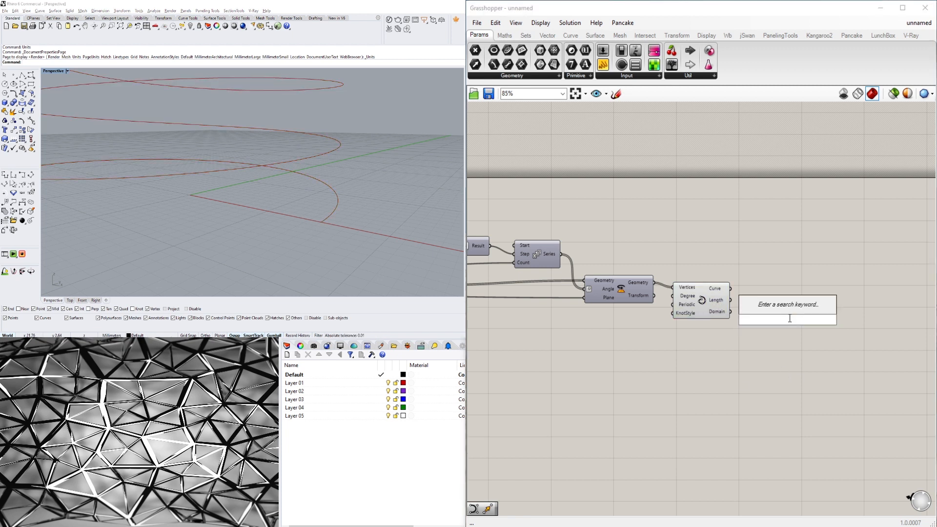
type("end")
left_click(763, 307)
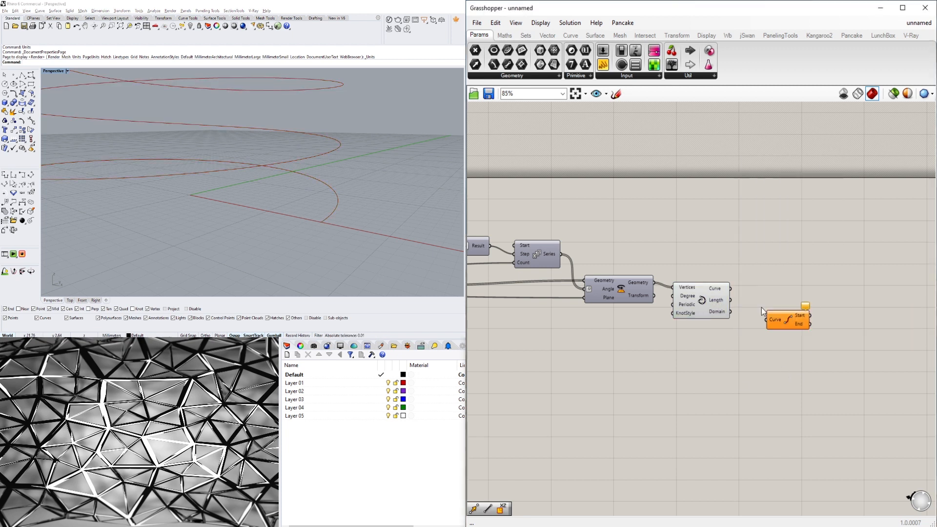
left_click_drag(730, 288, 771, 286)
Add an XZ Plane component and connect the curve's end point to its Origin input.
left_click(788, 335)
right_click_drag(788, 335, 740, 332)
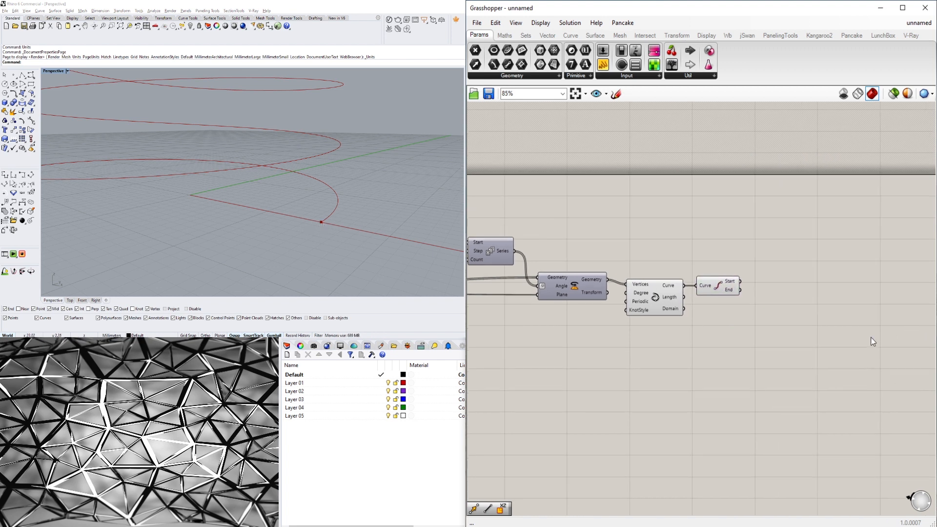
double_click(821, 298)
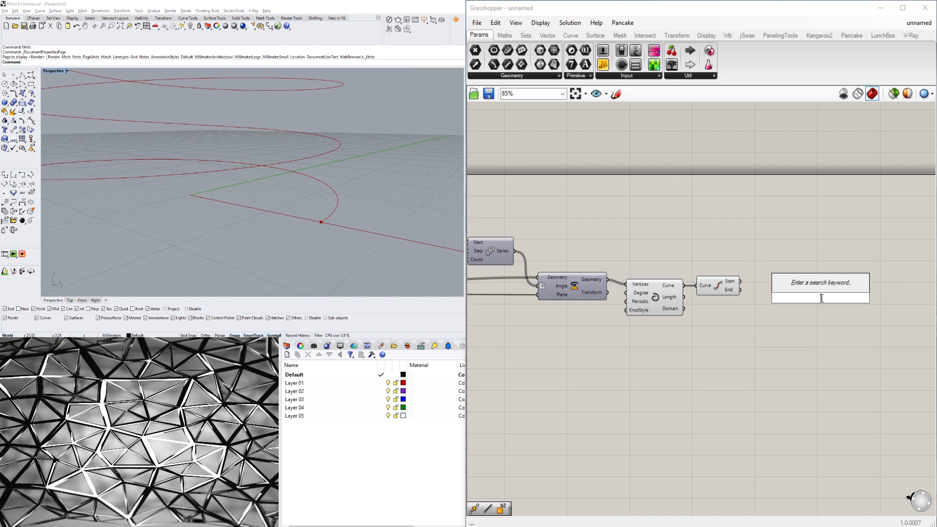
type("XZ")
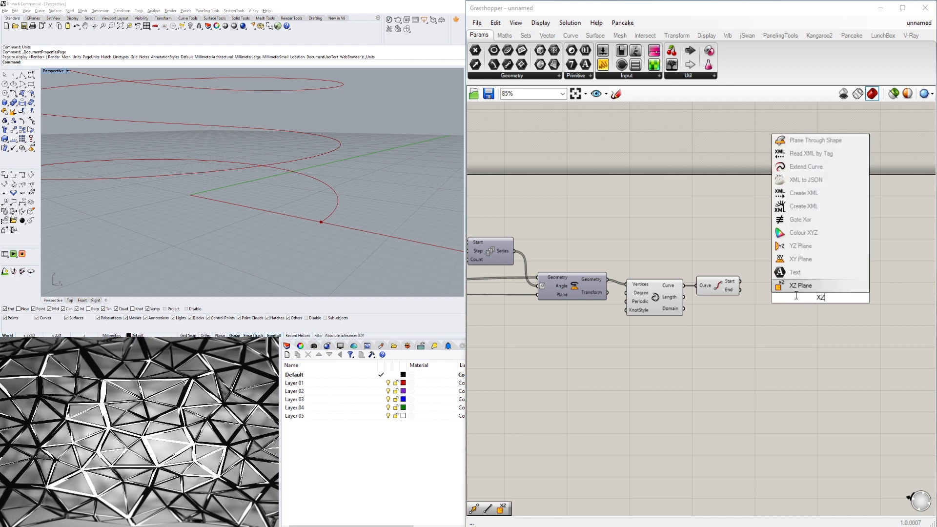
key("Return")
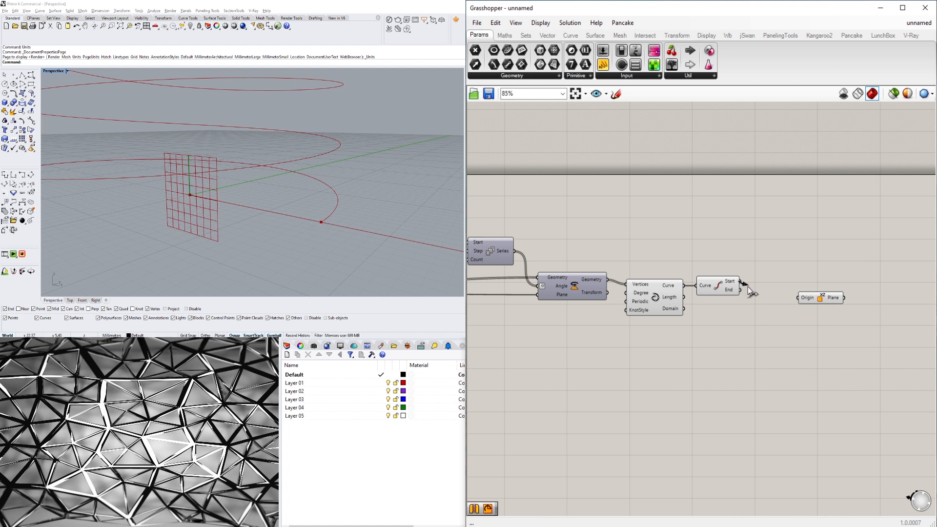
left_click_drag(747, 286, 780, 282)
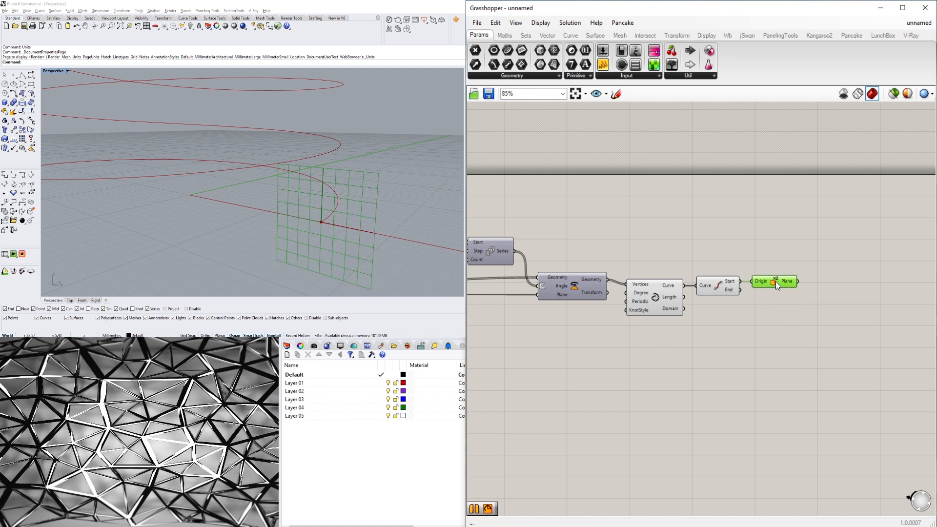
left_click(752, 258)
Add a Polygon component and connect the XZ plane to its Plane input.
right_click_drag(271, 224, 270, 224)
right_click_drag(834, 347, 602, 325)
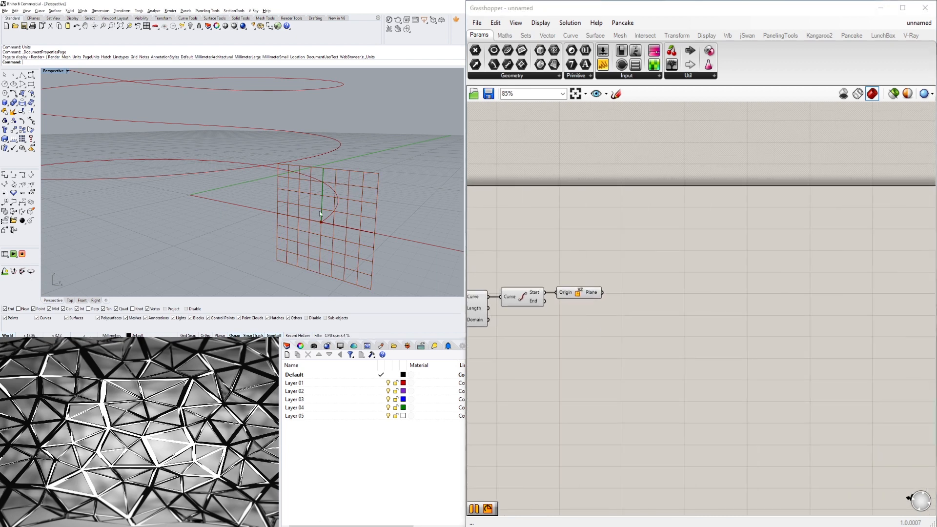
right_click_drag(314, 201, 313, 220)
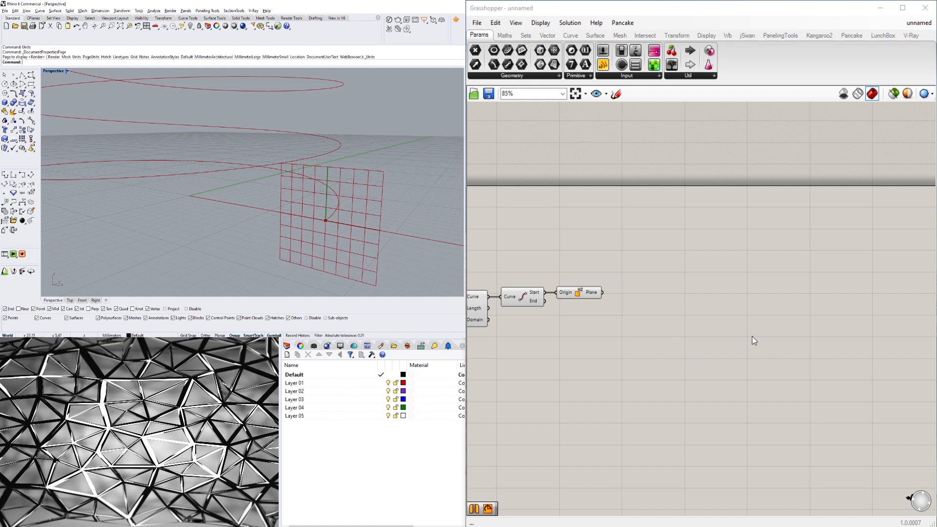
double_click(644, 310)
type("POLY")
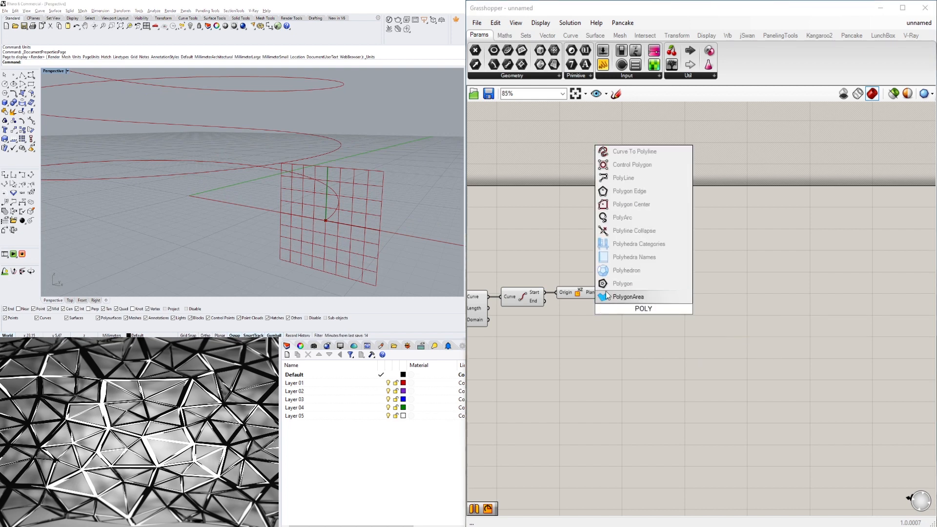
left_click(607, 288)
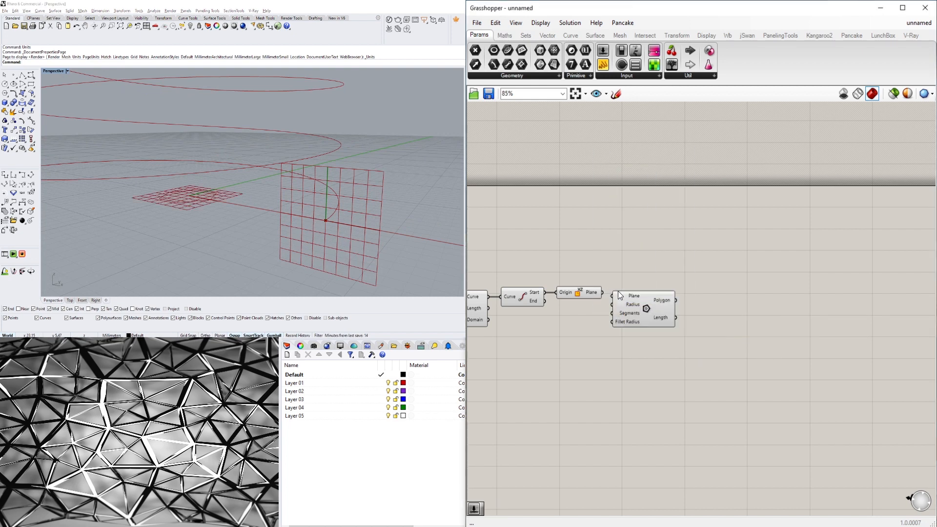
scroll(683, 315, "up", 2)
left_click(693, 317)
left_click(588, 312)
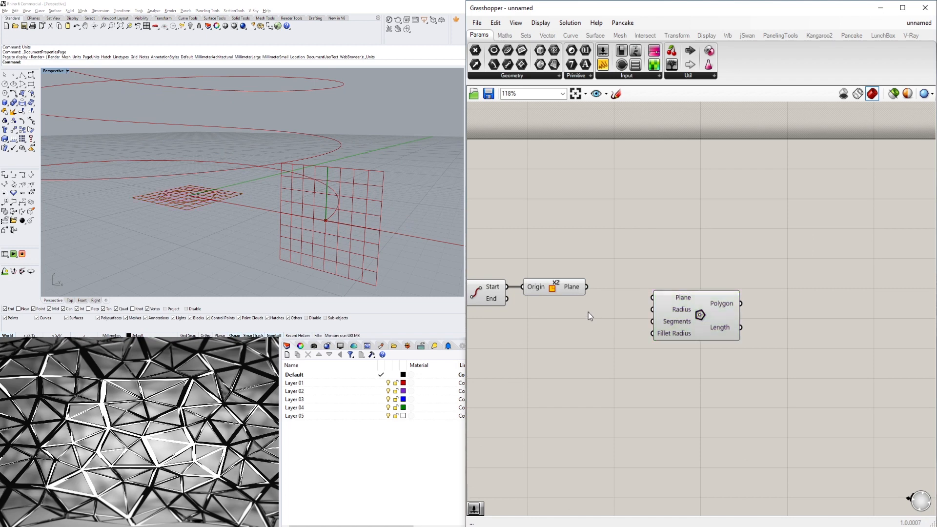
left_click(571, 287)
left_click_drag(588, 287, 652, 297)
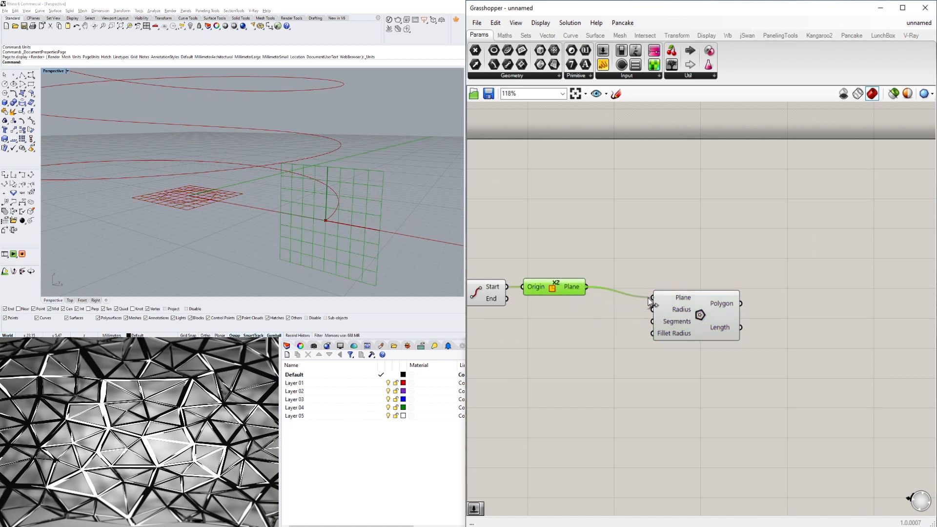
Create a number slider from the entry 3<10 below the Polygon component.
right_click_drag(388, 203, 410, 198)
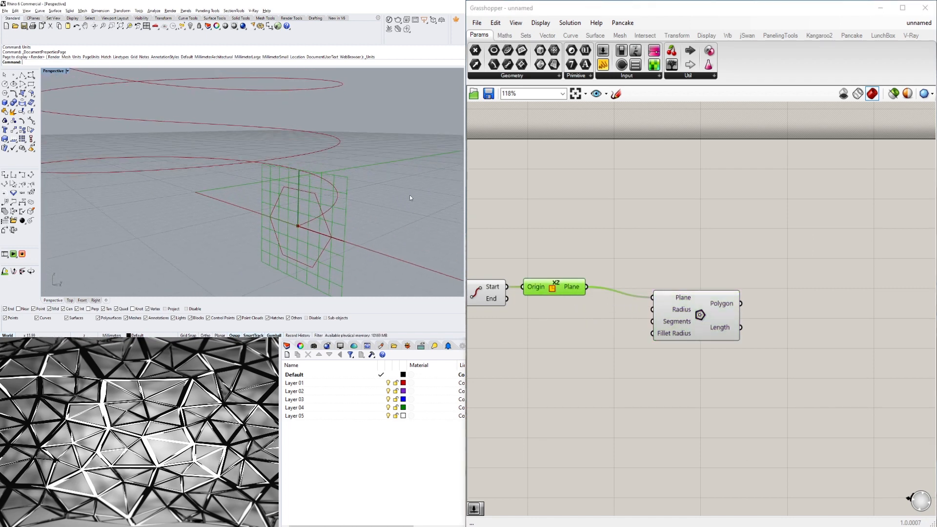
left_click_drag(701, 325, 681, 333)
right_click_drag(611, 364, 733, 366)
left_click(611, 363)
double_click(612, 365)
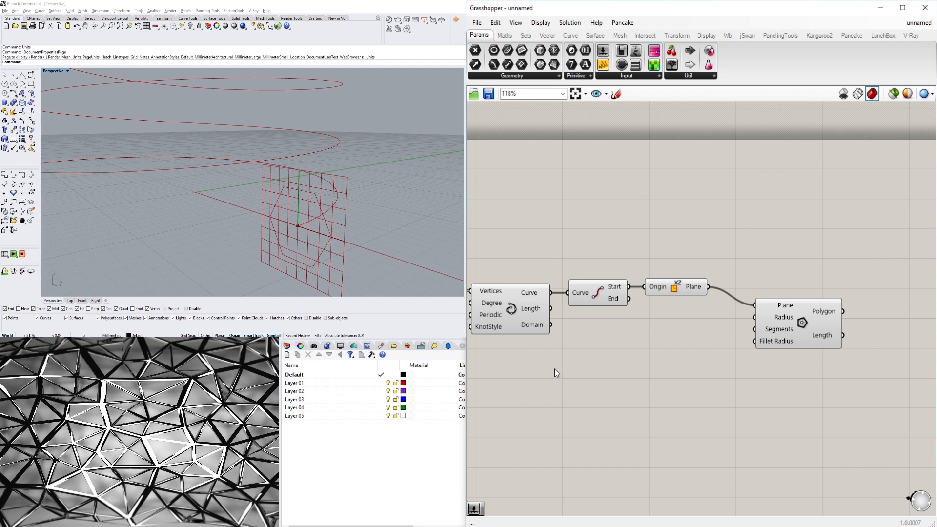
double_click(597, 377)
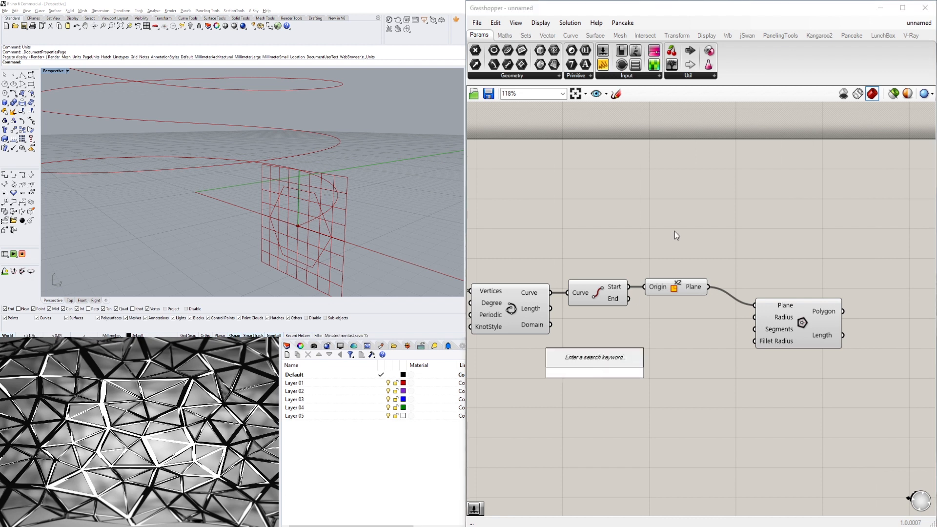
type("3")
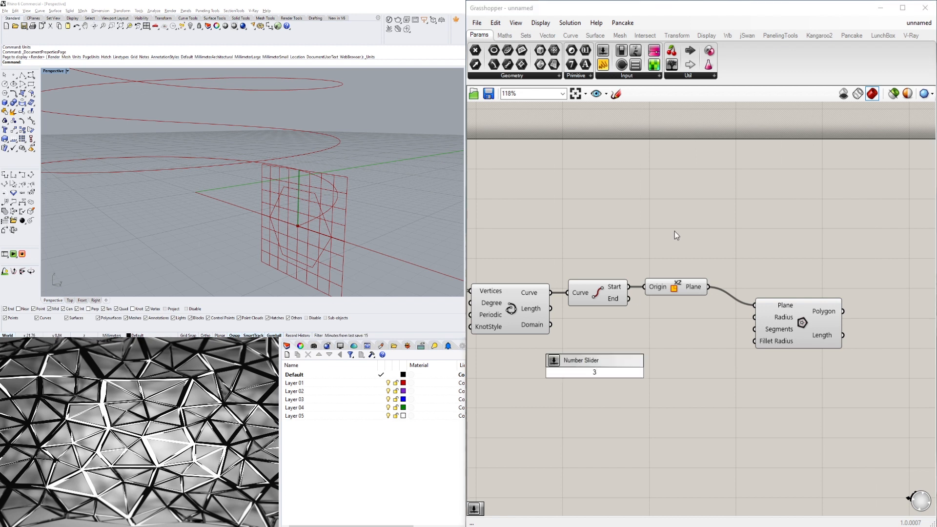
type("<10")
key("Return")
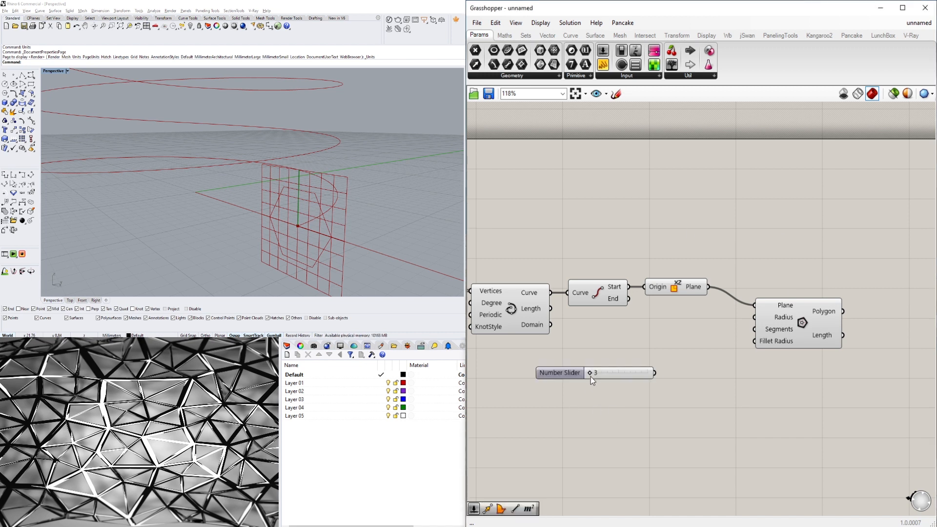
Connect the new slider to the Polygon's Segments input.
left_click_drag(591, 376, 660, 373)
left_click_drag(648, 373, 613, 344)
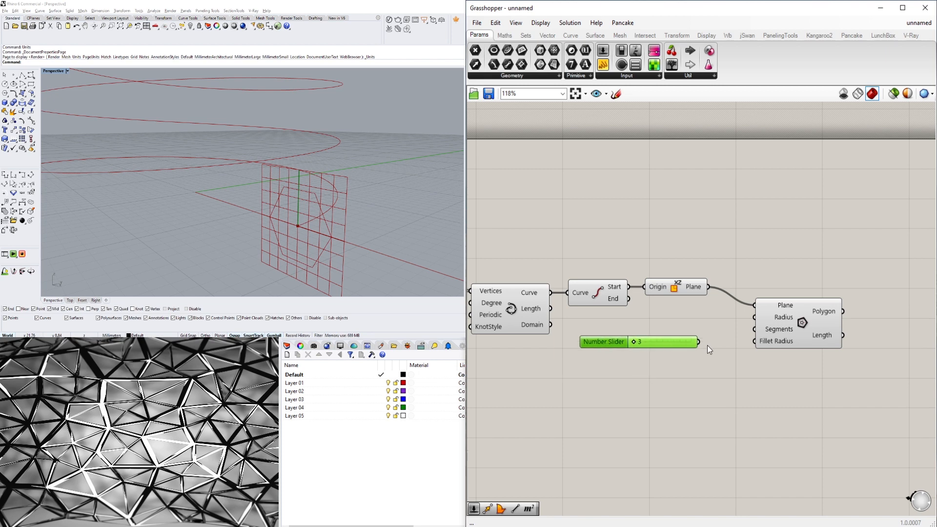
left_click_drag(699, 343, 748, 327)
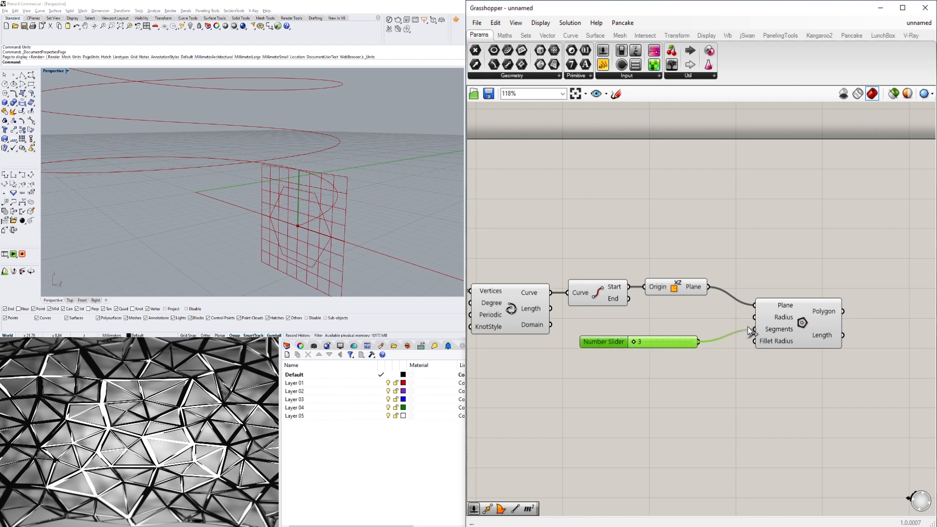
left_click(787, 327)
Create a second number slider with the value 1.5.
right_click_drag(219, 234, 351, 229)
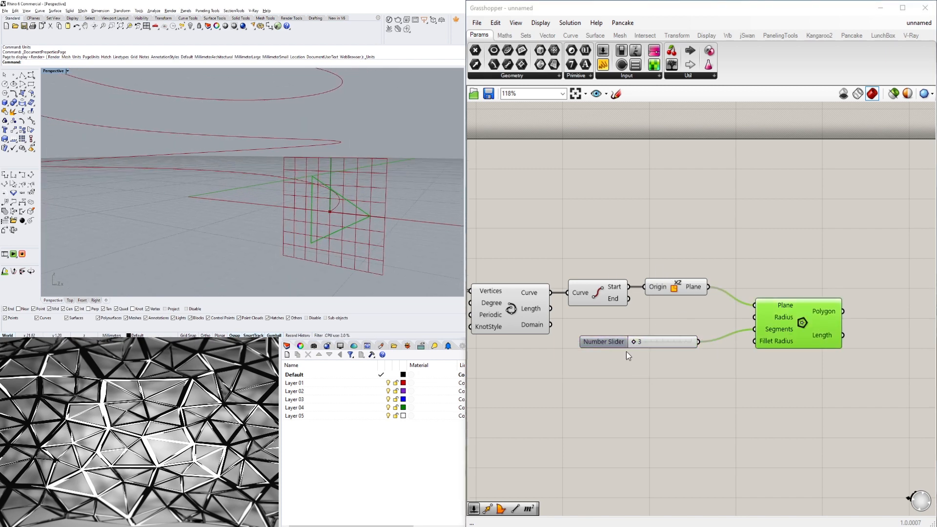
left_click_drag(605, 345, 591, 403)
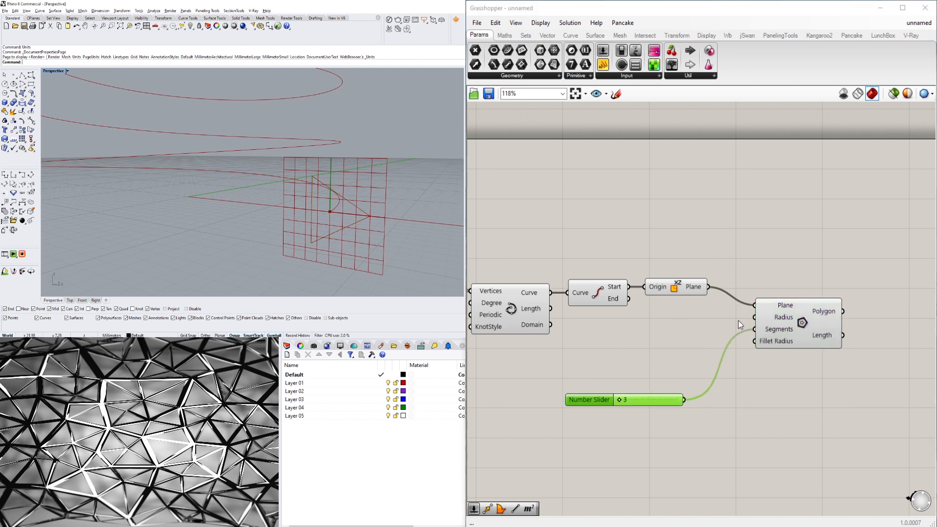
double_click(575, 371)
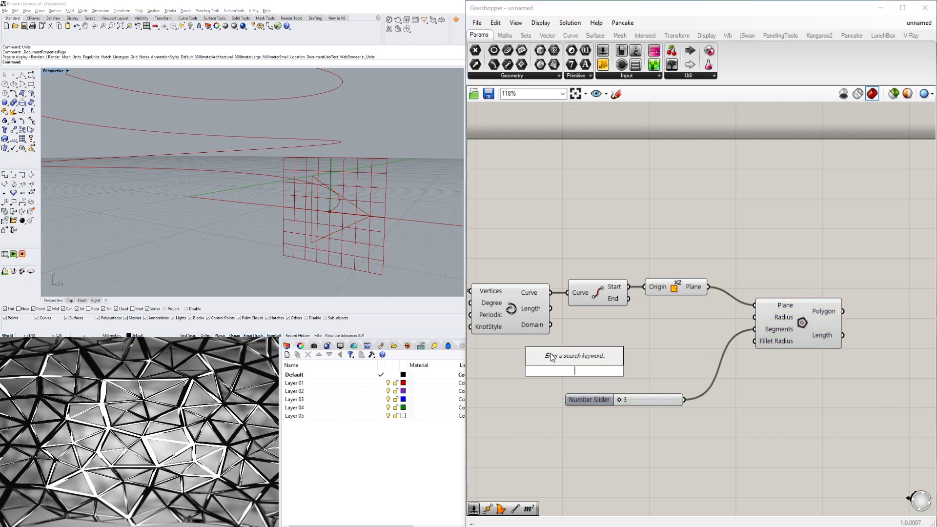
type("1.5")
key("Return")
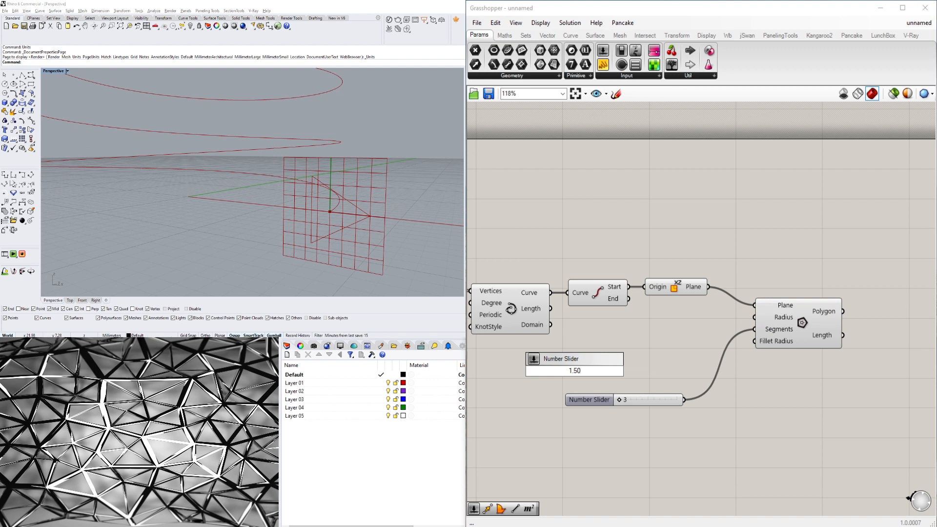
Rename the 1.5 slider to TWIST SIZE.
left_click_drag(549, 373, 581, 373)
right_click(591, 374)
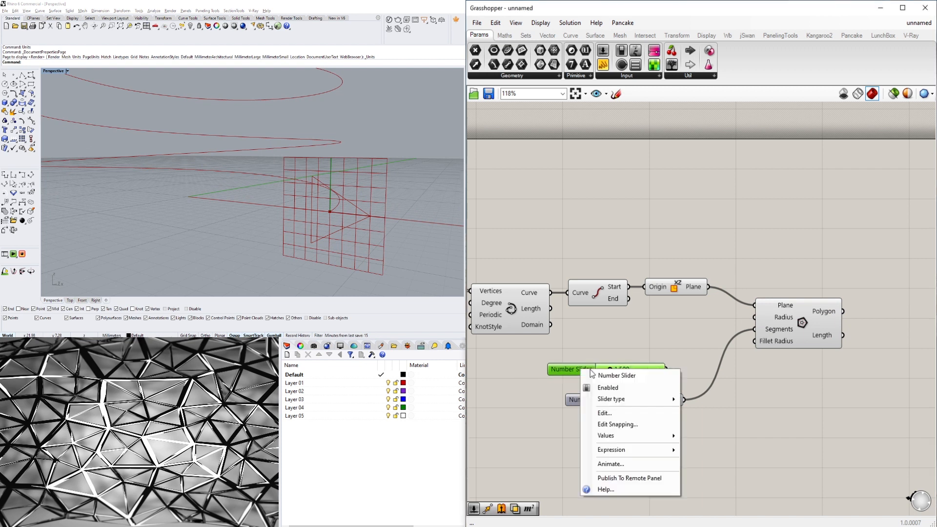
left_click_drag(642, 377, 493, 381)
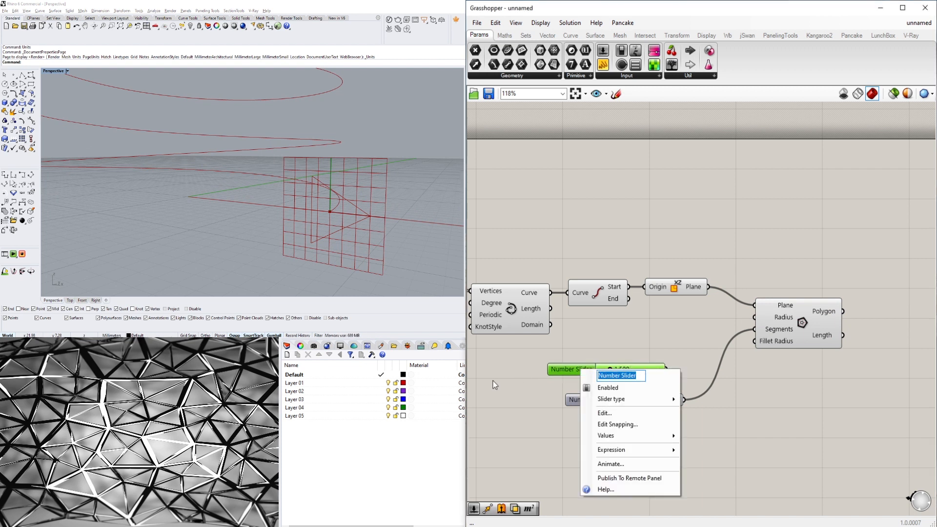
type("TWIST SIZE")
key("Return")
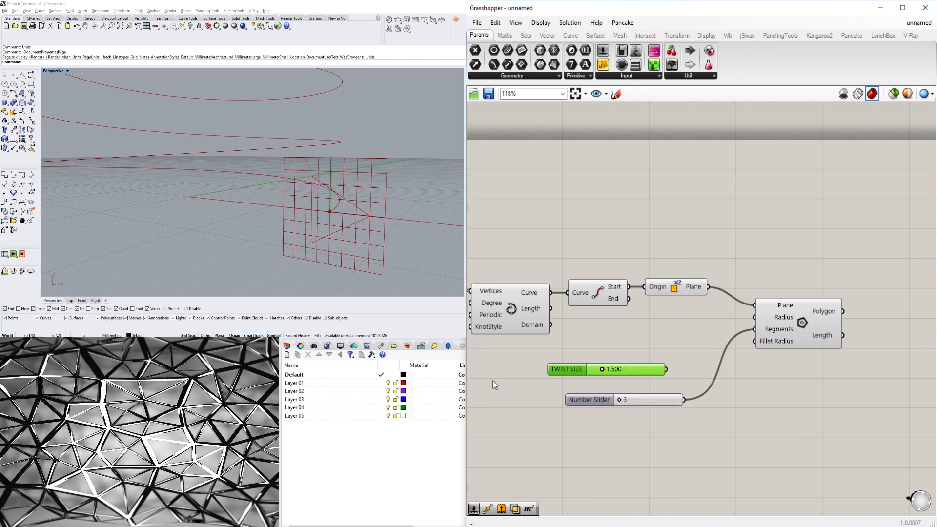
Rename the segments slider to TWIST SHAPE.
right_click(599, 402)
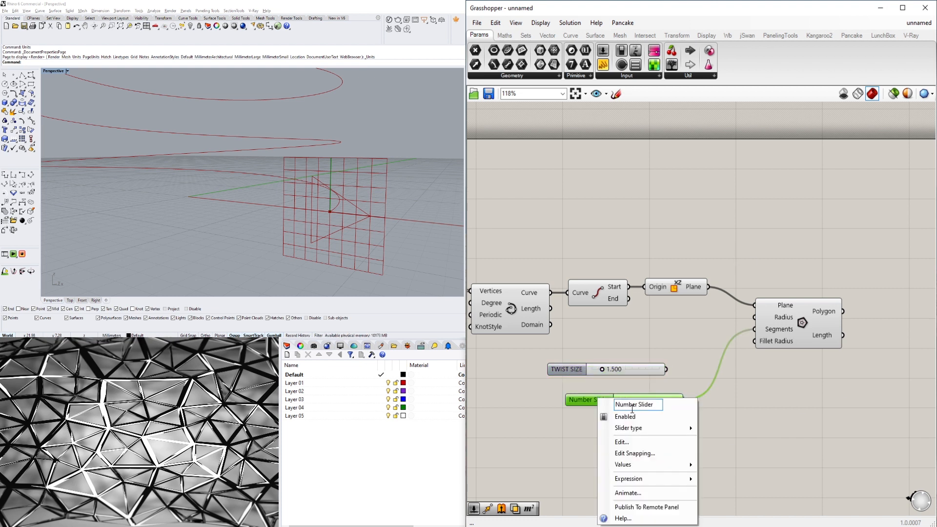
left_click_drag(657, 404, 575, 405)
type("TWI")
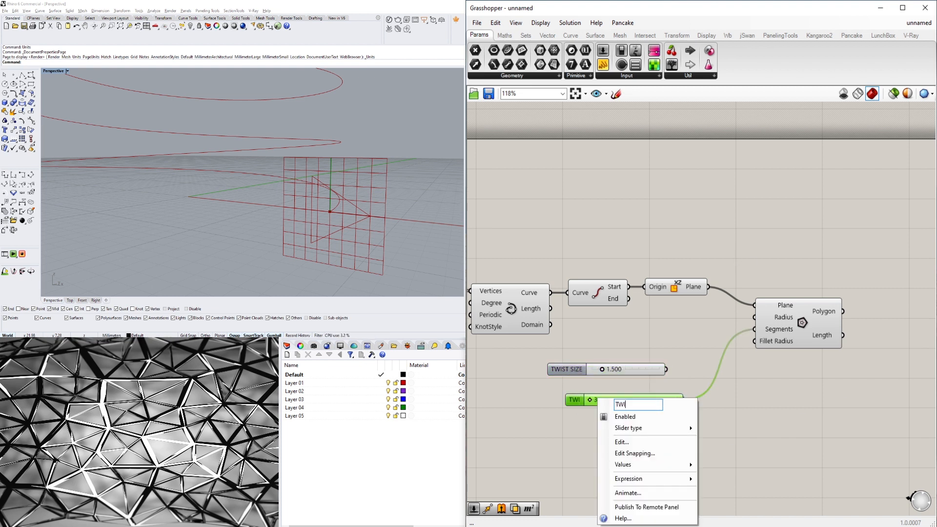
type("ST SHAPE")
key("Return")
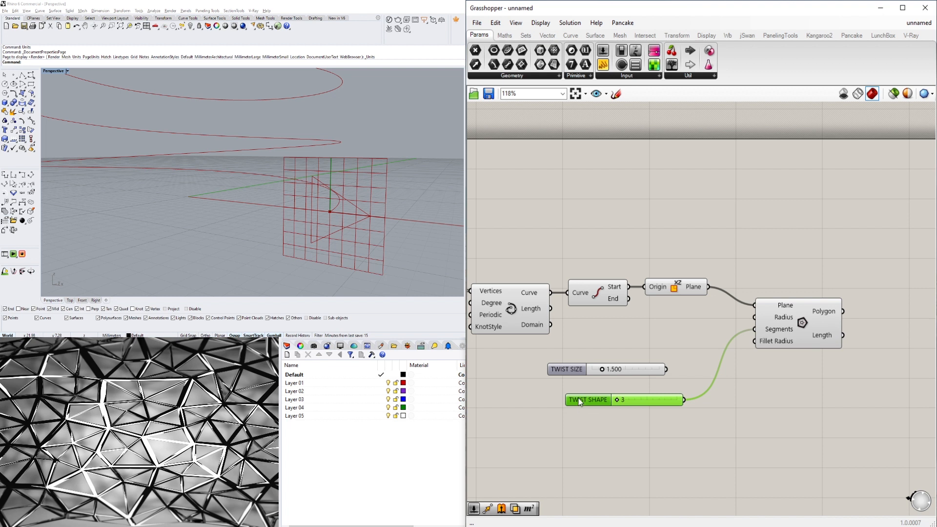
Group the TWIST SHAPE slider.
key("ctrl+g")
left_click_drag(580, 399, 565, 397)
left_click(566, 370)
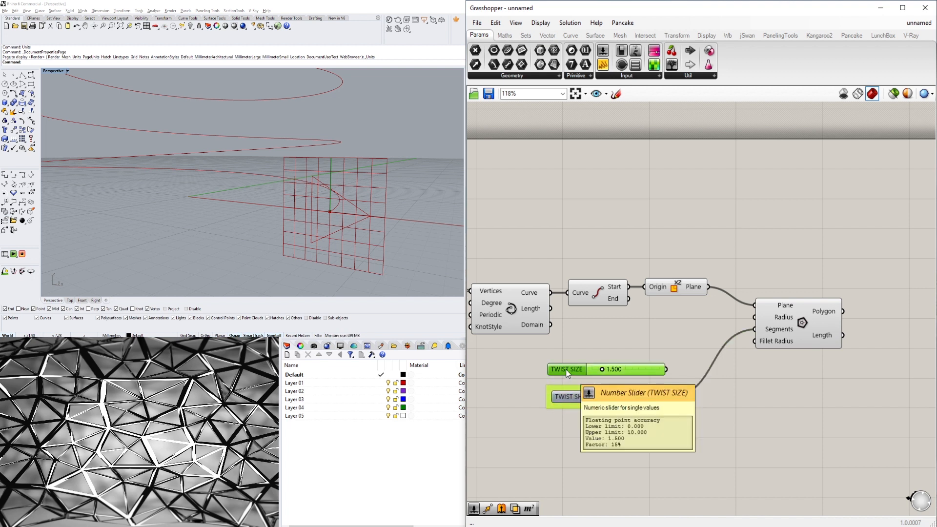
Group the TWIST SIZE slider and wire it into the Polygon's Radius input.
key("ctrl+g")
left_click(660, 421)
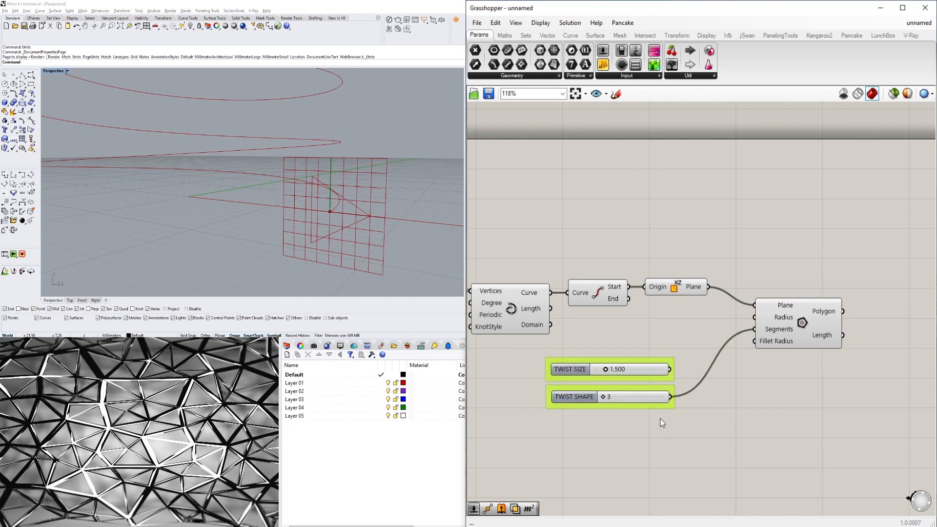
left_click_drag(671, 370, 755, 317)
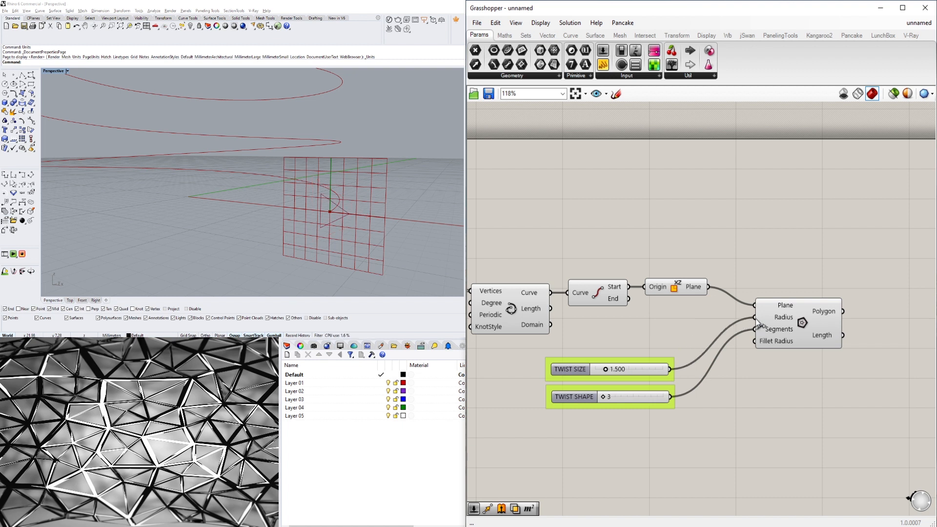
left_click(804, 330)
Copy the TWIST SIZE slider and paste a duplicate below the two slider groups.
left_click_drag(650, 459, 570, 362)
left_click(640, 449)
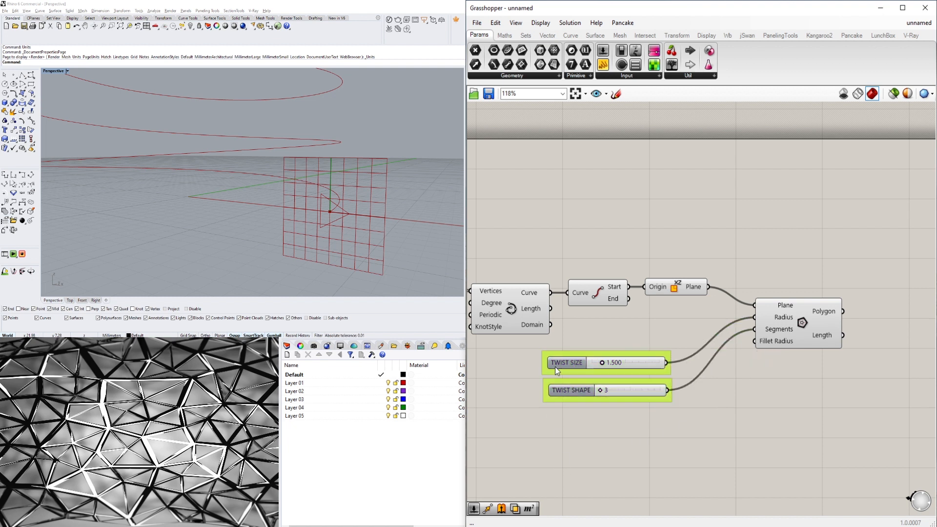
double_click(575, 455)
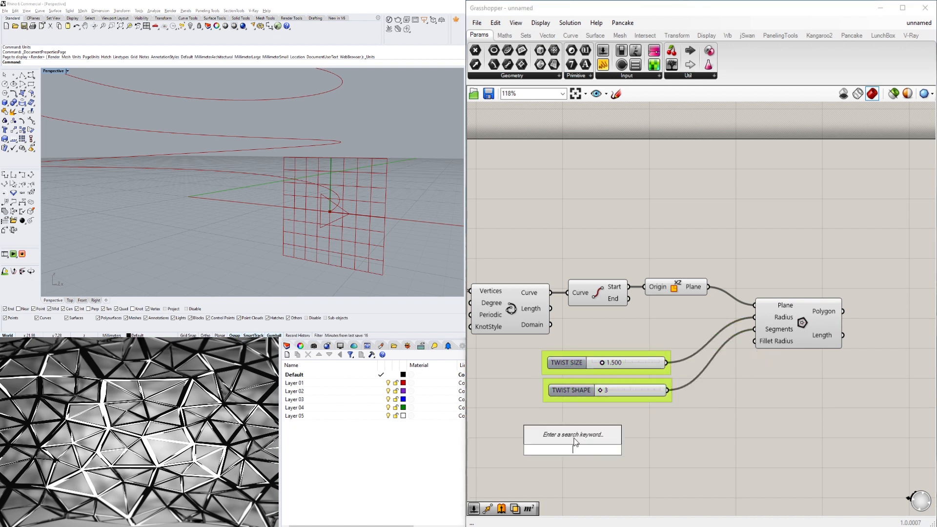
left_click(577, 373)
key("ctrl+c")
key("ctrl+v")
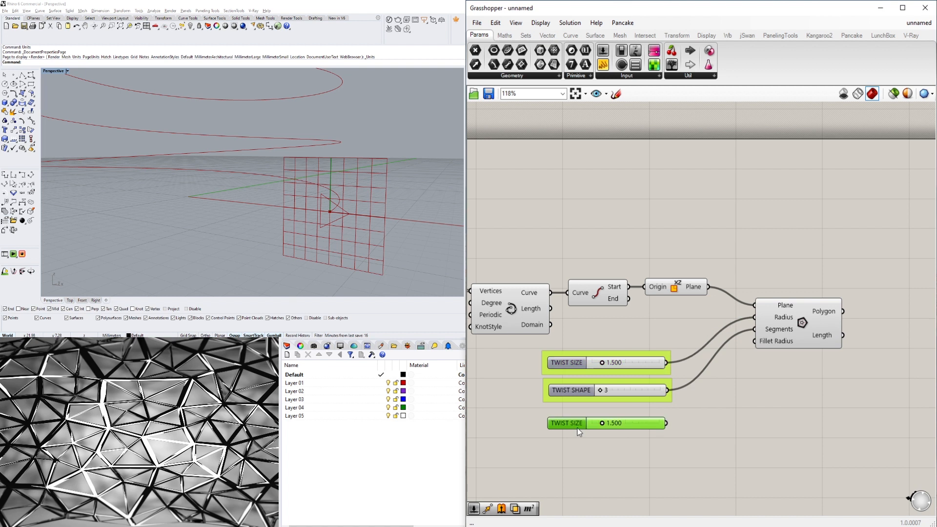
Rename the duplicated slider to FILLET.
right_click(567, 423)
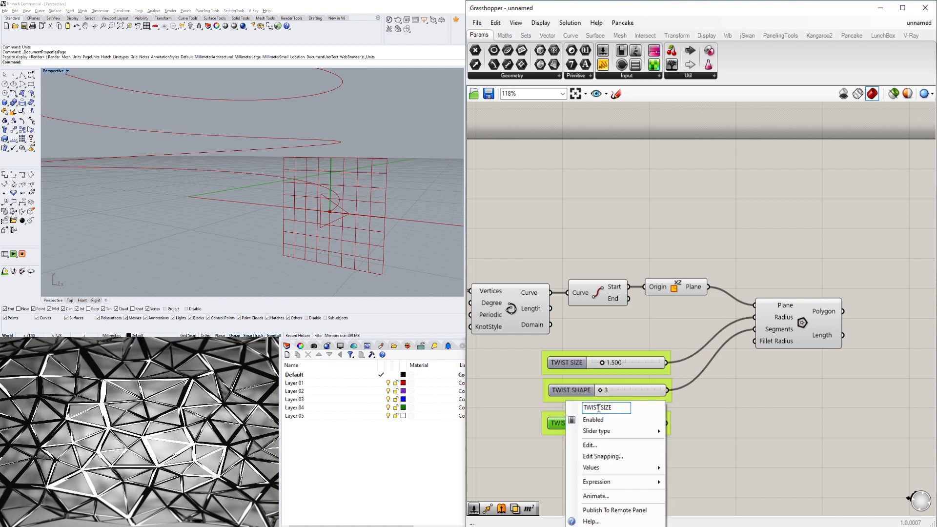
left_click_drag(621, 408, 524, 409)
type("FILLET")
key("Return")
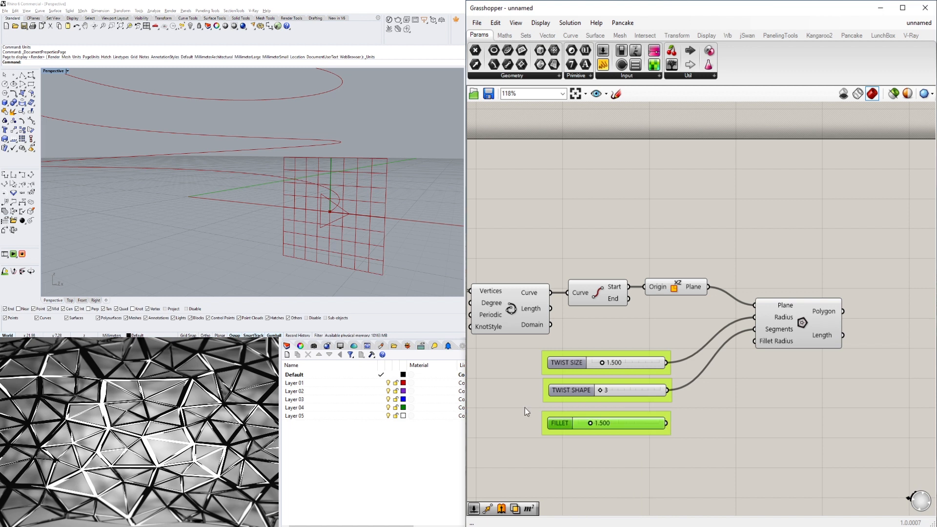
Group the FILLET slider and wire it into the Polygon's Fillet Radius input.
left_click_drag(665, 474, 620, 323)
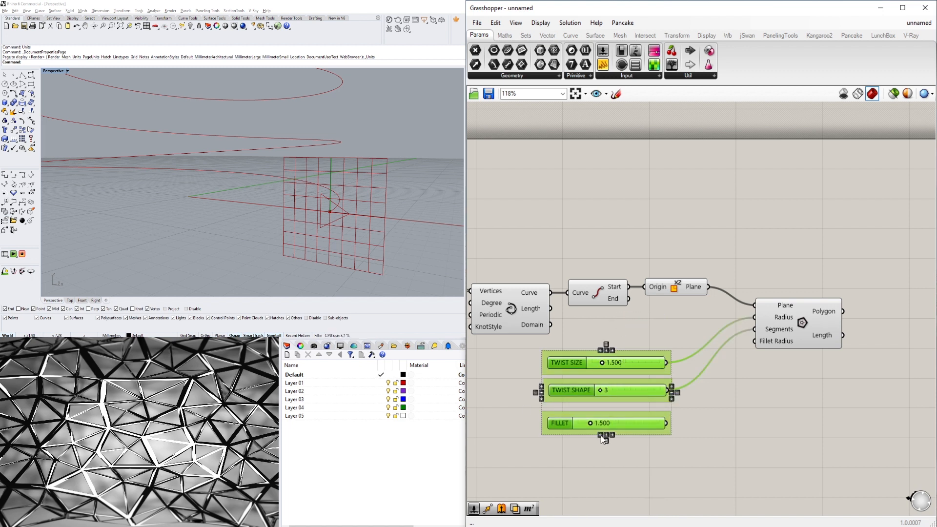
left_click(605, 442)
left_click(661, 438)
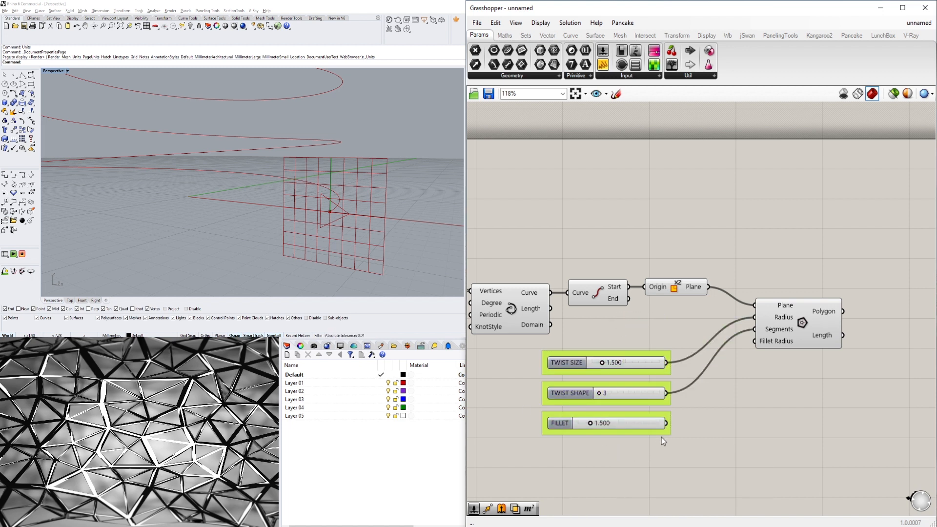
left_click_drag(667, 423, 751, 344)
left_click(805, 304)
Set the FILLET slider's value to 0.3.
scroll(595, 459, "up", 6)
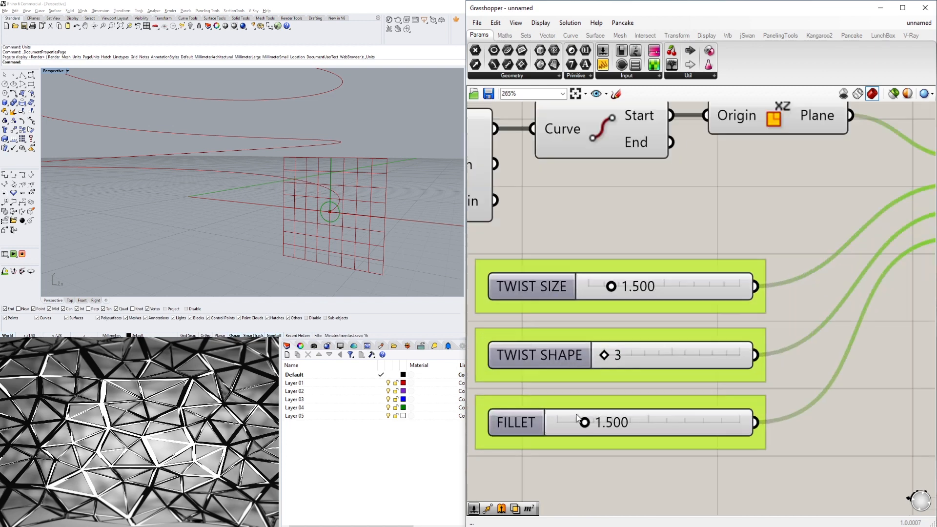
left_click_drag(584, 426, 510, 448)
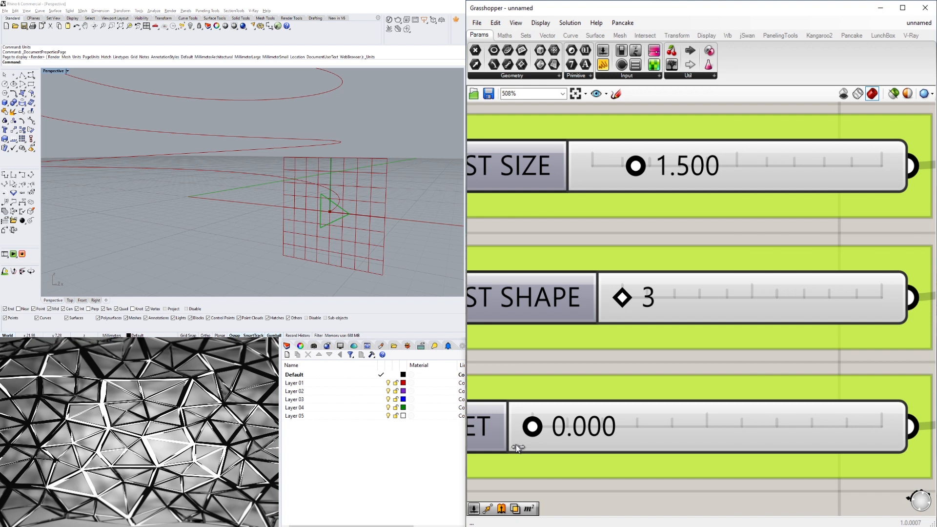
left_click_drag(531, 445, 538, 444)
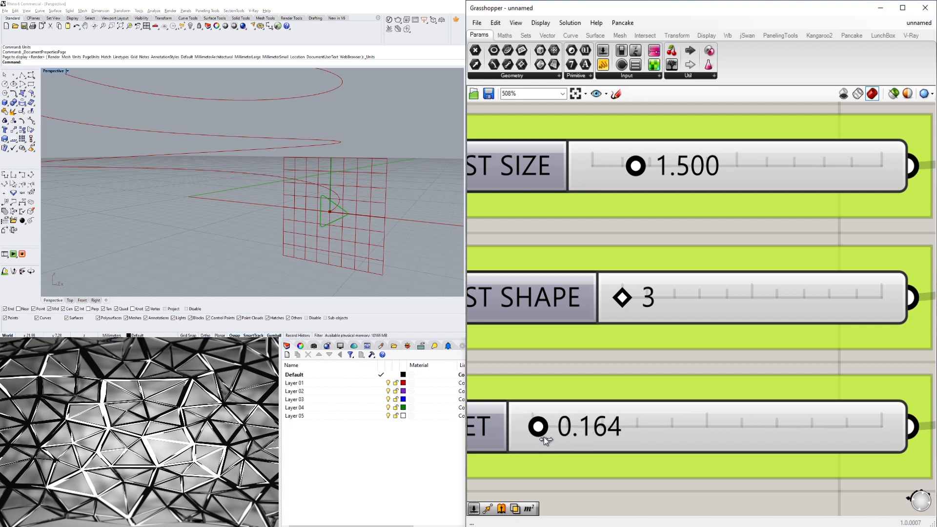
left_click(569, 433)
double_click(572, 436)
type(".2")
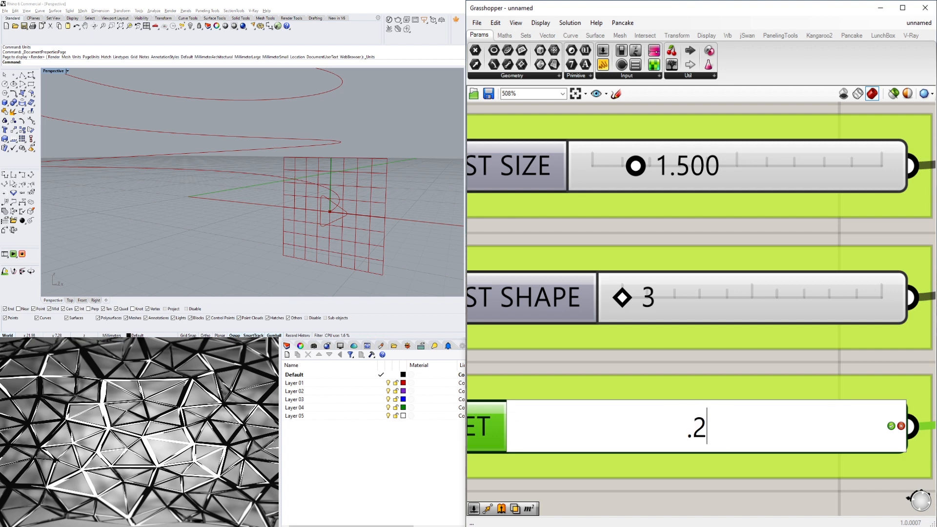
key("Return")
double_click(593, 437)
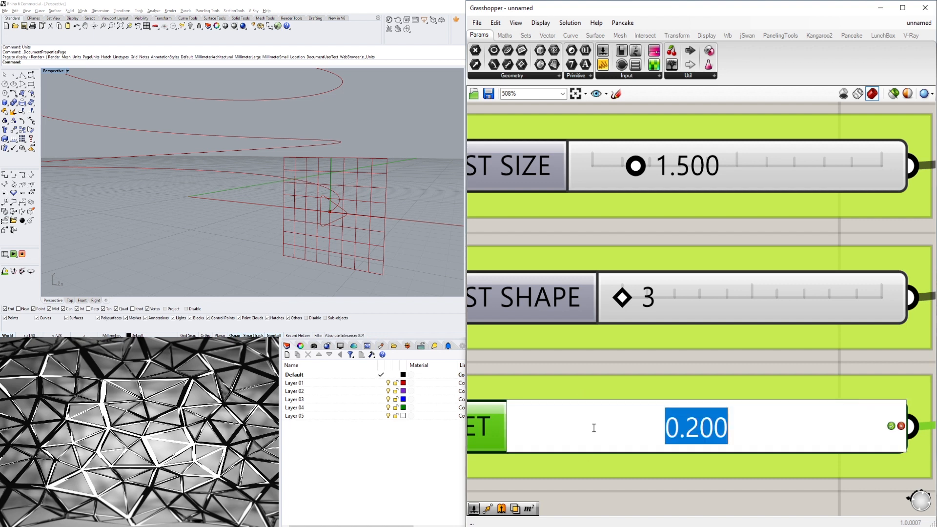
key("BackSpace")
type("0.3")
key("Return")
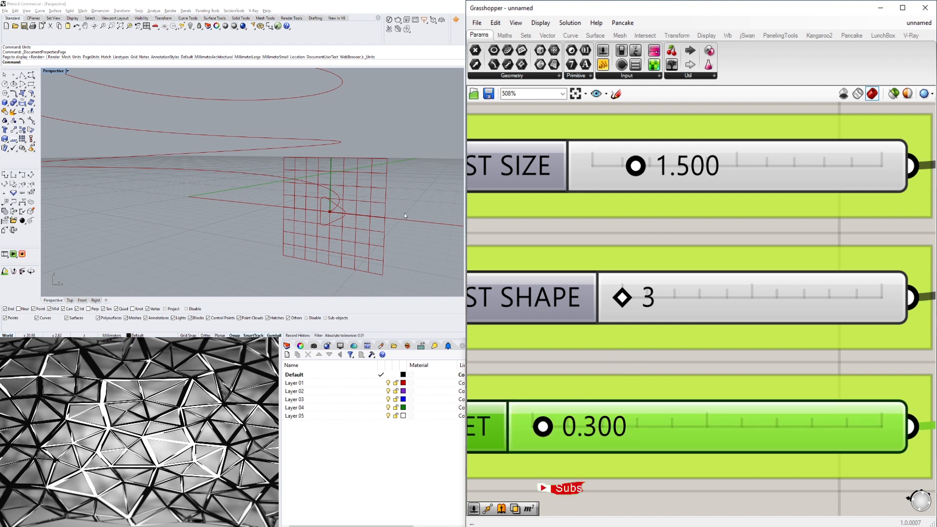
Set the TWIST SIZE slider's value to 2.5.
scroll(326, 194, "down", 5)
right_click_drag(326, 195, 361, 218)
scroll(728, 351, "down", 4)
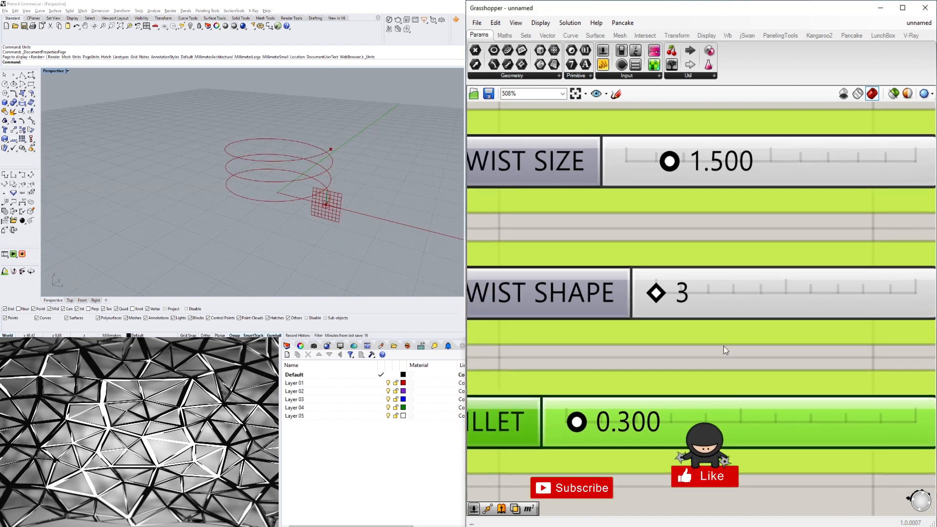
scroll(733, 314, "up", 4)
double_click(671, 305)
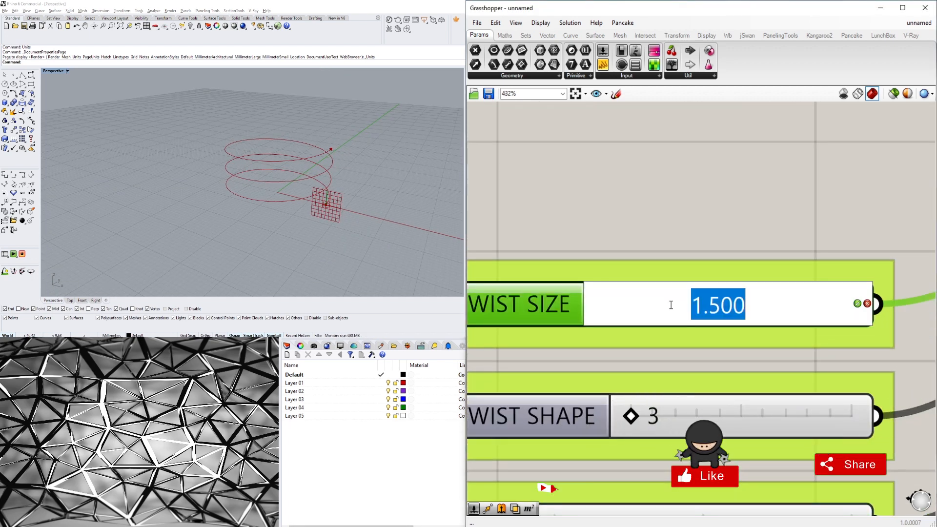
type("2.5")
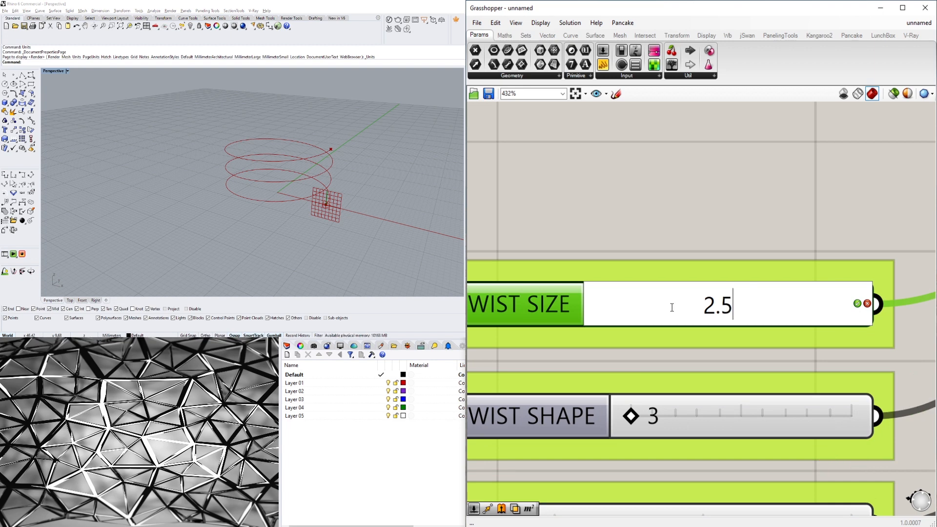
key("Return")
Set the TWIST SIZE slider's value to 2.
right_click_drag(130, 230, 161, 188)
scroll(324, 193, "up", 8)
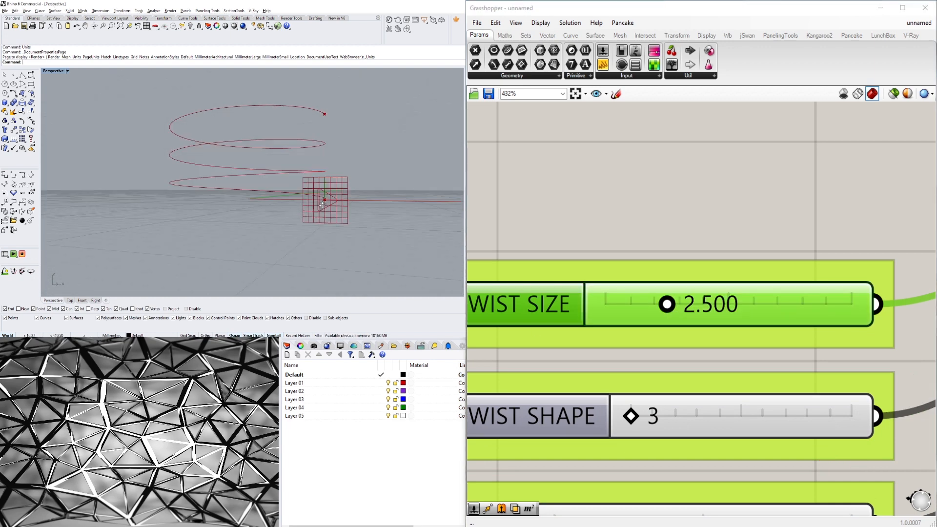
mouse_move(313, 188)
right_mouse_down()
mouse_move(317, 200)
mouse_move(326, 188)
right_mouse_up()
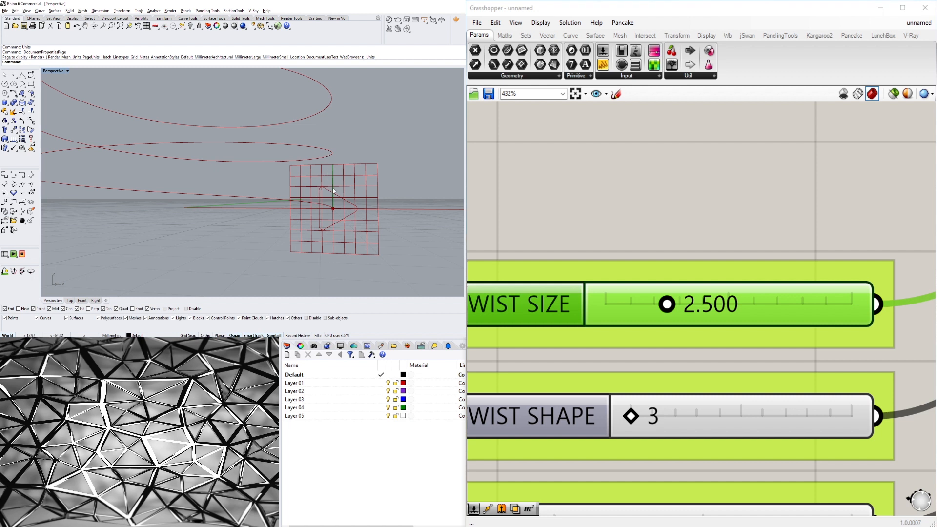
double_click(737, 311)
type("2")
key("Return")
Pan and zoom around the definition and the viewport to review how the components connect.
right_click_drag(345, 185, 309, 206)
scroll(751, 205, "down", 5)
right_click_drag(813, 263, 548, 282)
scroll(641, 334, "down", 4)
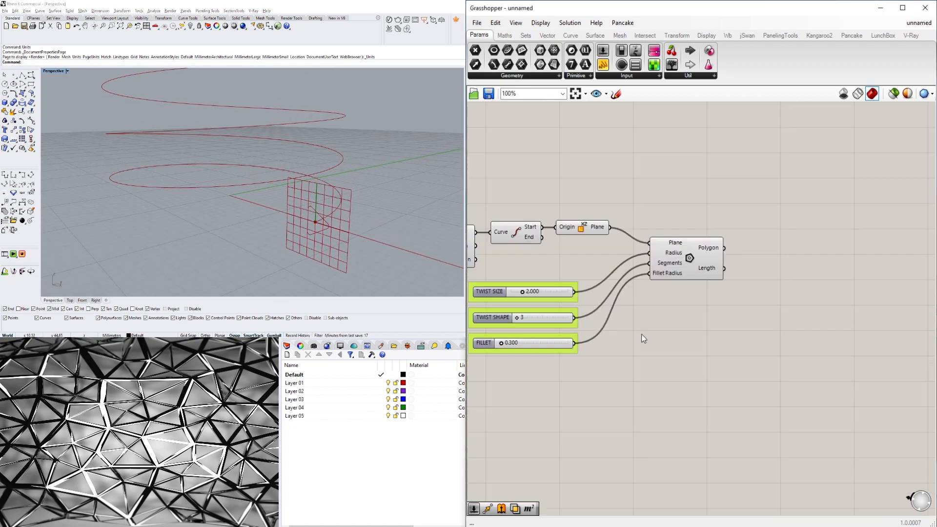
right_click_drag(641, 334, 756, 338)
right_click_drag(571, 361, 686, 375)
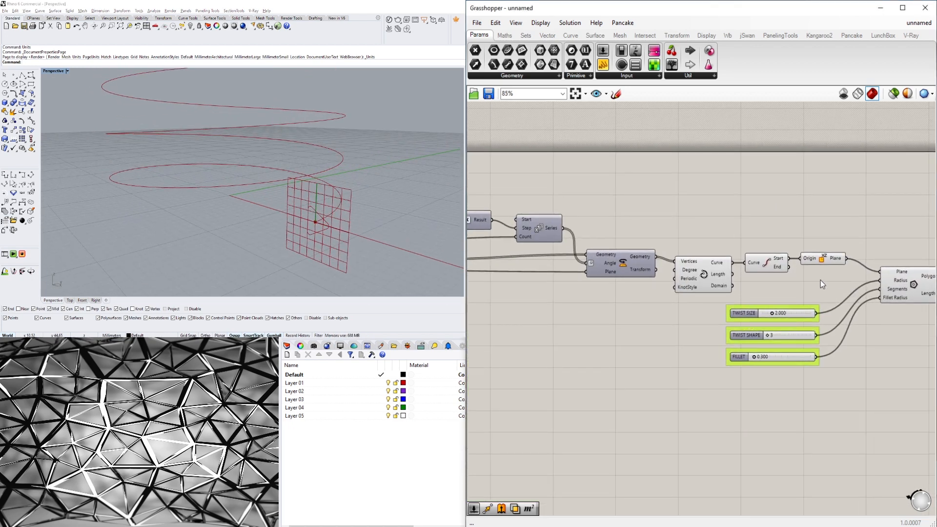
left_click_drag(821, 280, 732, 229)
left_click(783, 203)
left_click_drag(836, 280, 767, 232)
middle_click(774, 223)
left_click(794, 202)
left_click(828, 179)
scroll(829, 181, "down", 3)
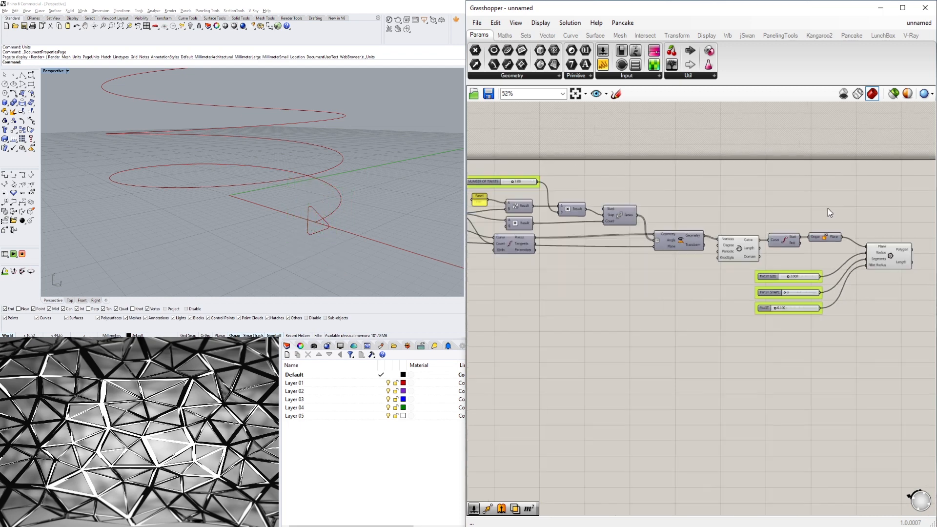
scroll(828, 210, "down", 1)
right_click_drag(664, 287, 786, 309)
scroll(602, 281, "up", 3)
right_click_drag(605, 281, 660, 297)
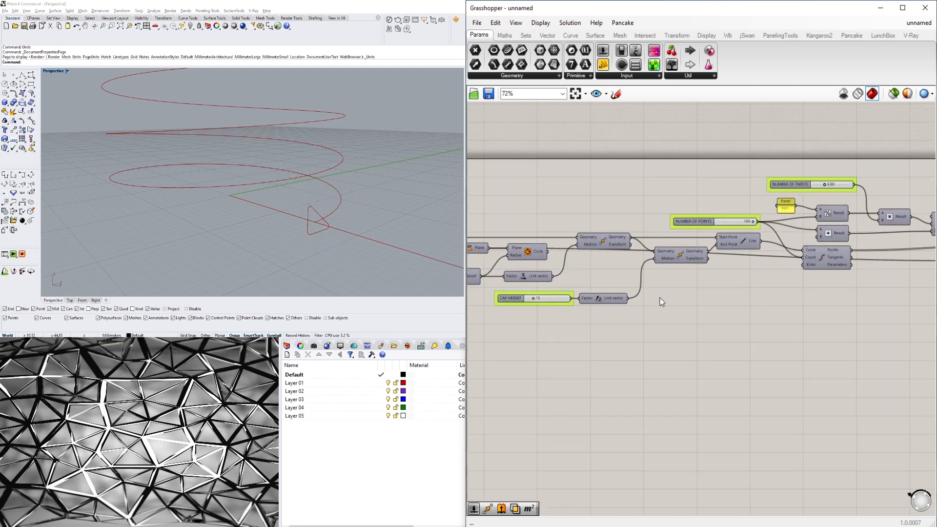
right_click_drag(901, 295, 544, 302)
scroll(793, 289, "up", 1)
right_click_drag(792, 289, 657, 303)
Move the Polygon component and its three sliders closer to the Interpolate curve component.
left_click(581, 267)
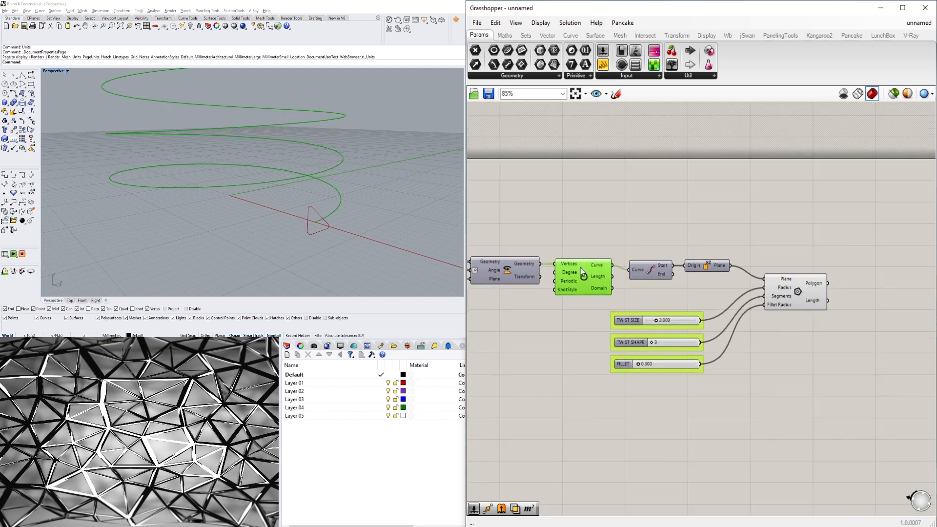
left_click_drag(837, 446, 674, 299)
left_click(696, 249)
left_click(580, 280)
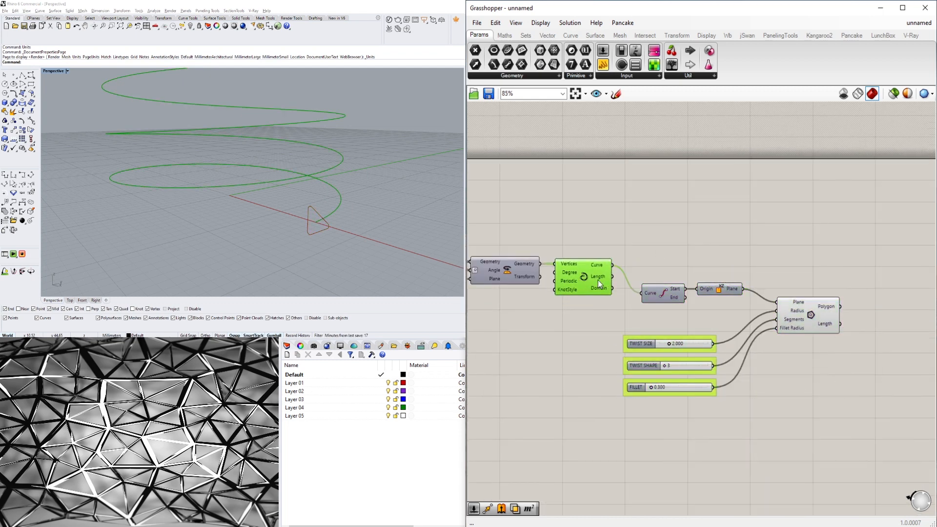
left_click(732, 310)
left_click(805, 315)
left_click_drag(745, 429, 655, 323)
left_click(714, 393)
right_click_drag(842, 256, 798, 257)
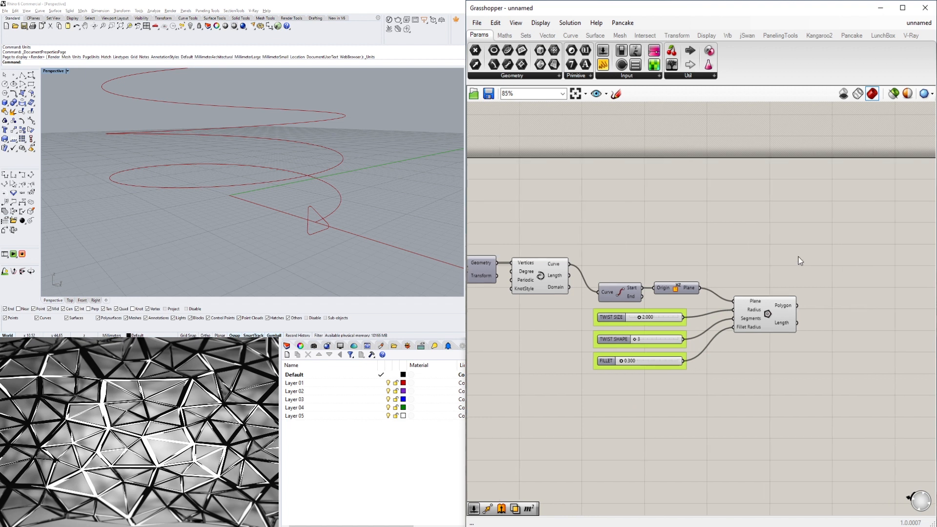
Add a Sweep1 component and connect the interpolated spiral curve to its Rail input.
double_click(798, 256)
type("SWEE")
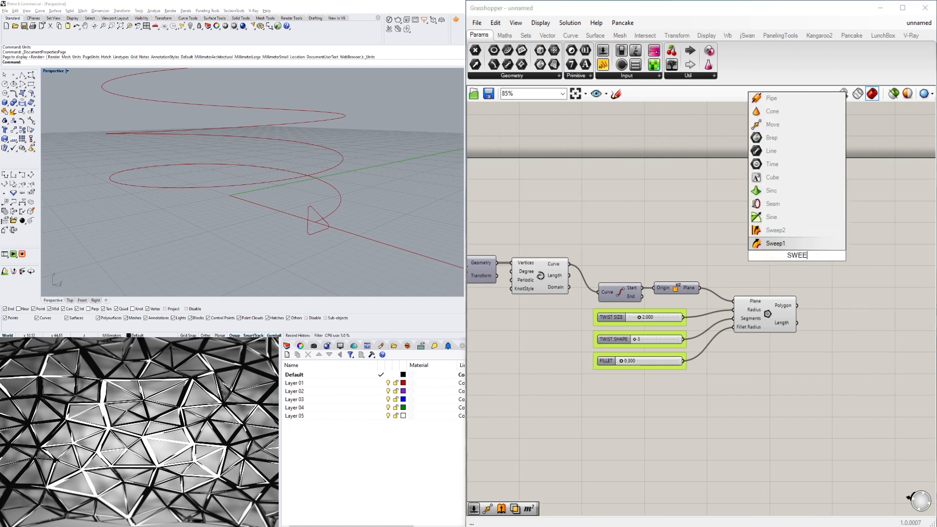
left_click(776, 243)
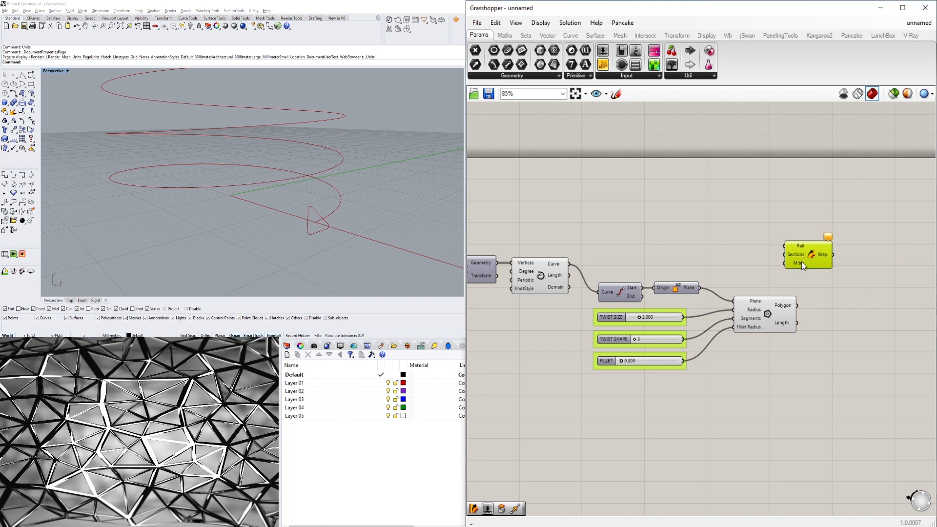
mouse_move(803, 266)
left_click(523, 285)
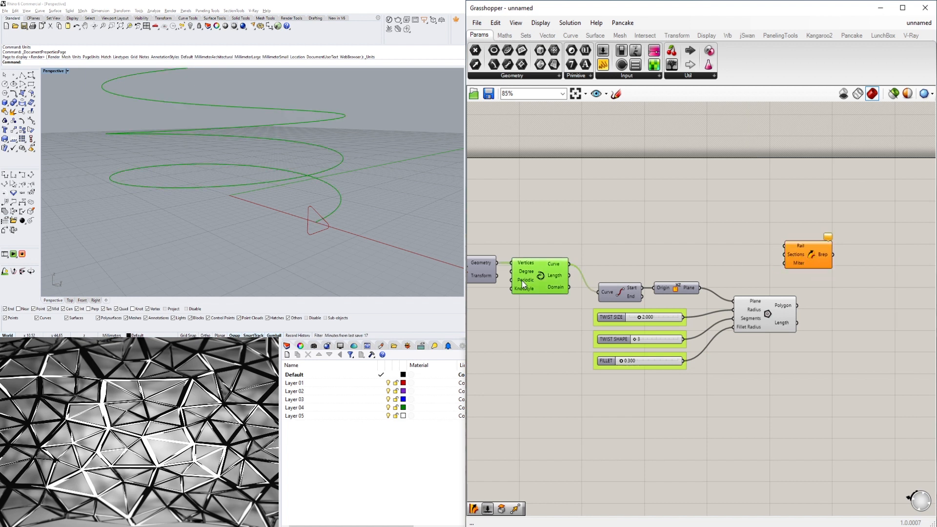
left_click_drag(572, 268, 785, 246)
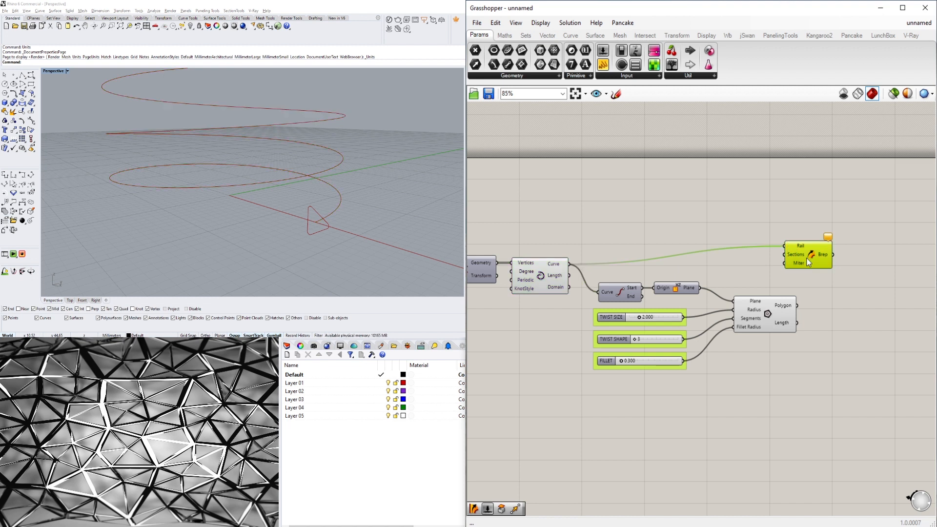
Wire the Polygon output into the Sweep1 Sections input to sweep the profile along the spiral.
left_click_drag(806, 258, 848, 262)
left_click(790, 308)
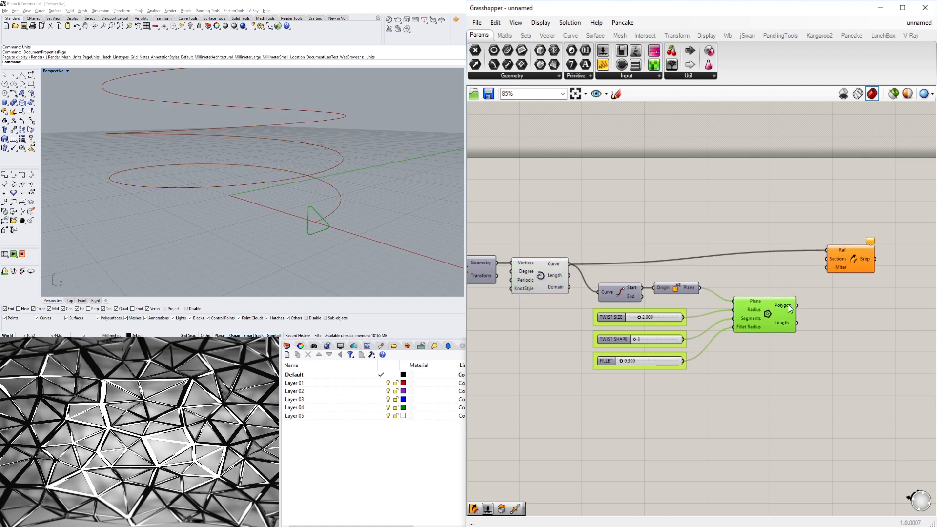
left_click(817, 277)
left_click_drag(800, 305, 829, 259)
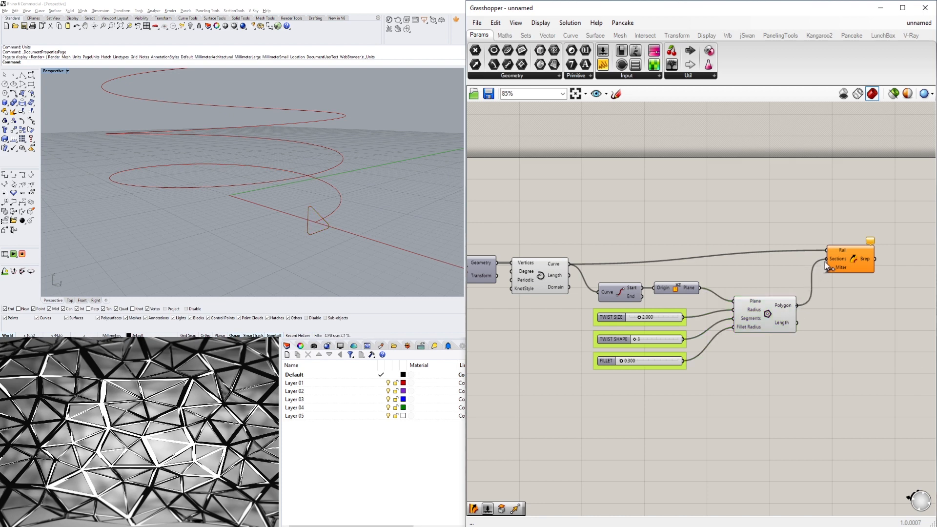
Select the Sweep1 component and orbit the Rhino viewport to inspect the swept spiral.
left_click(854, 262)
left_click(304, 515)
right_click_drag(257, 212, 190, 261)
scroll(293, 207, "down", 5)
scroll(200, 226, "up", 5)
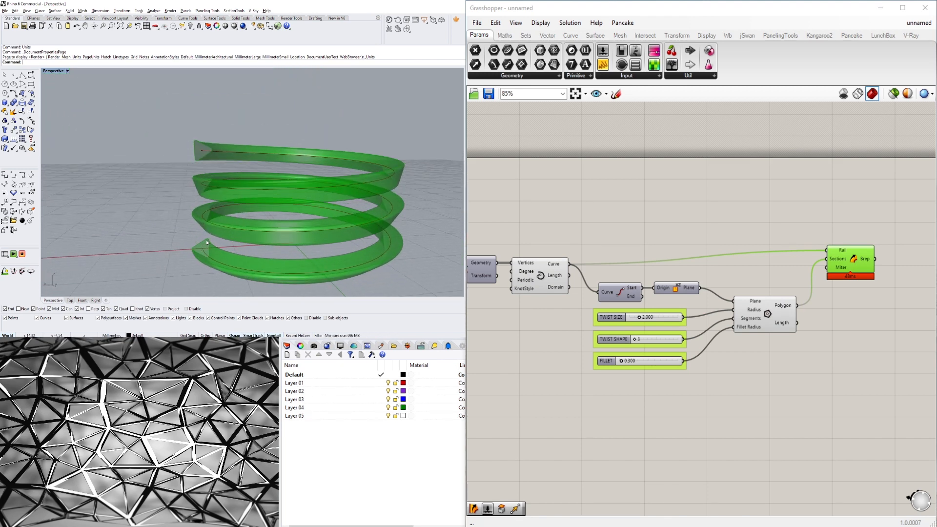
Try switching the Sweep1 Miter option to Rotate, then delete the Sweep1 component.
right_click(842, 267)
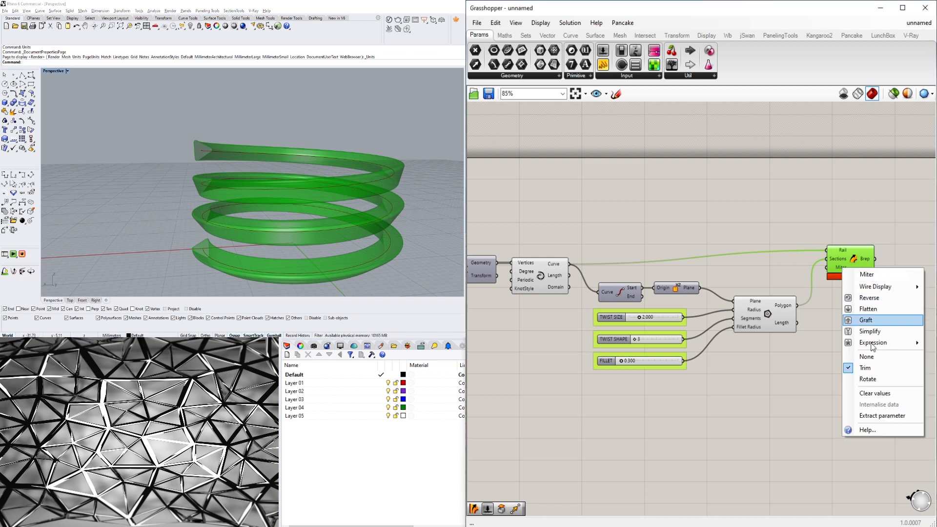
left_click(874, 379)
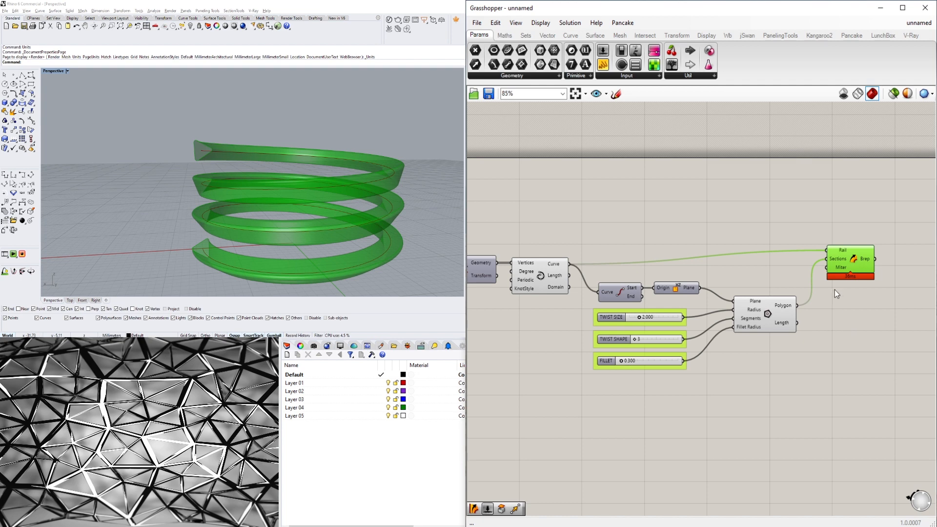
right_click(835, 270)
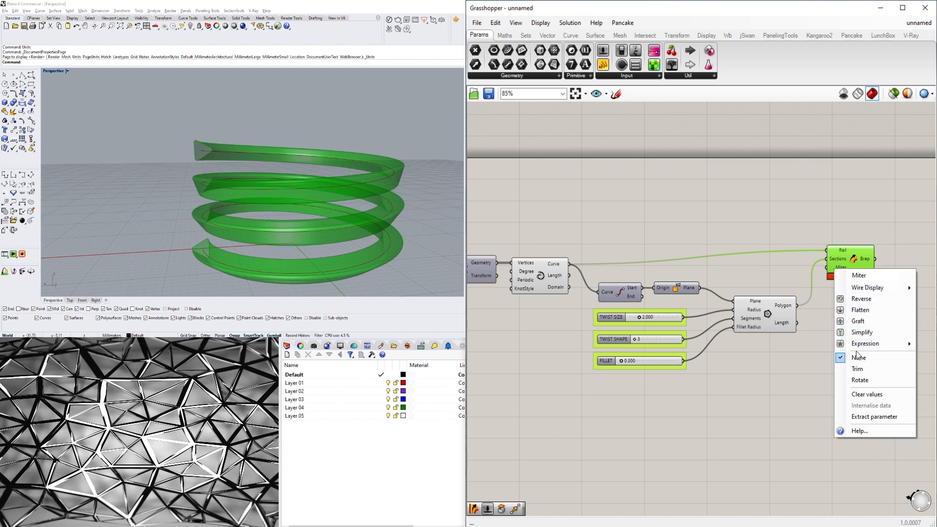
left_click(861, 380)
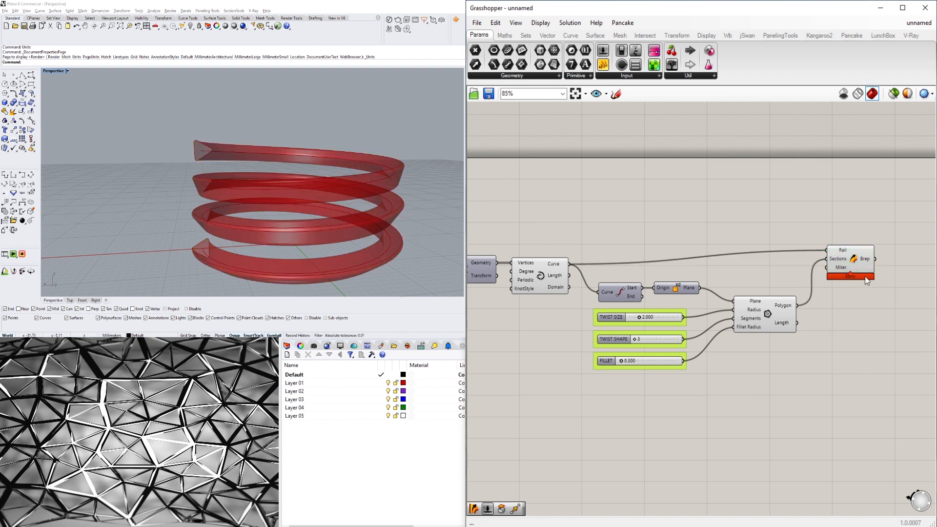
left_click(848, 262)
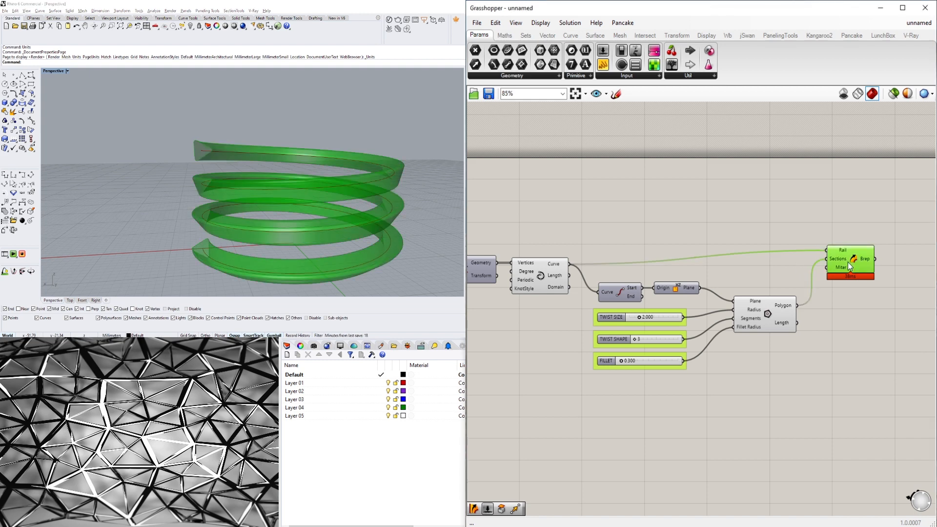
key("Delete")
Add a Move component and feed it the interpolated spiral curve to create a raised copy of the spiral.
left_click(551, 273)
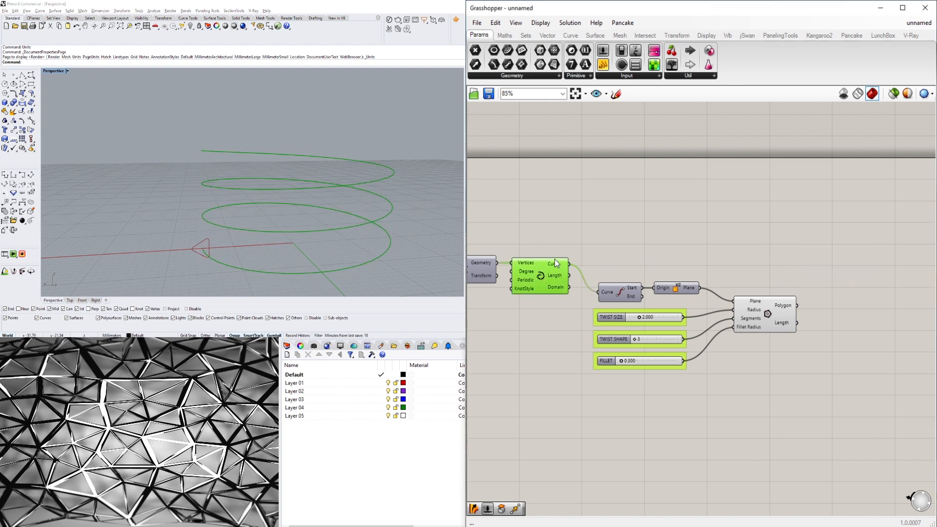
double_click(593, 219)
type("MO")
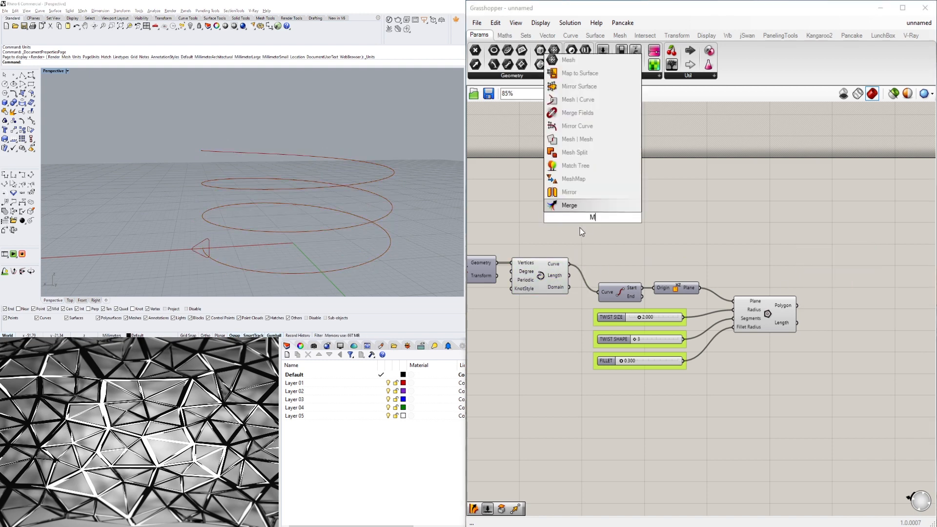
left_click(573, 193)
left_click_drag(592, 217, 623, 236)
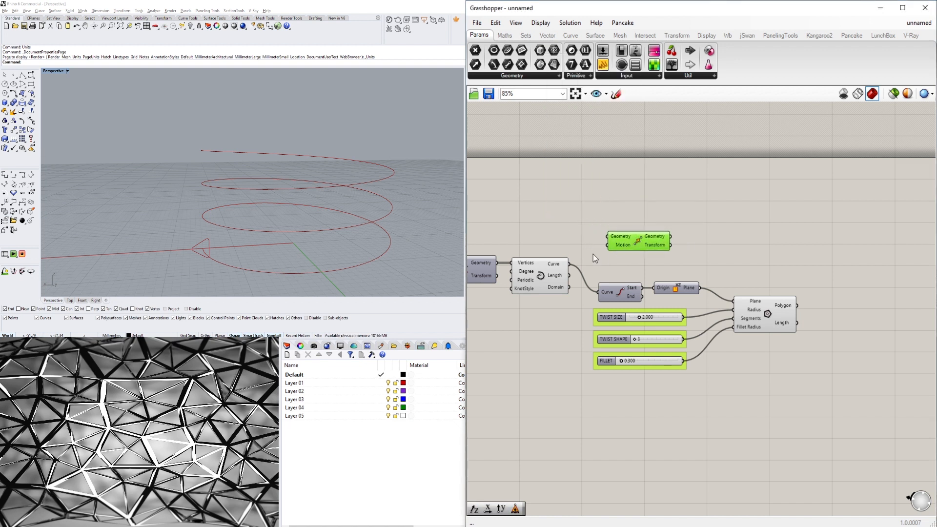
left_click_drag(568, 264, 604, 235)
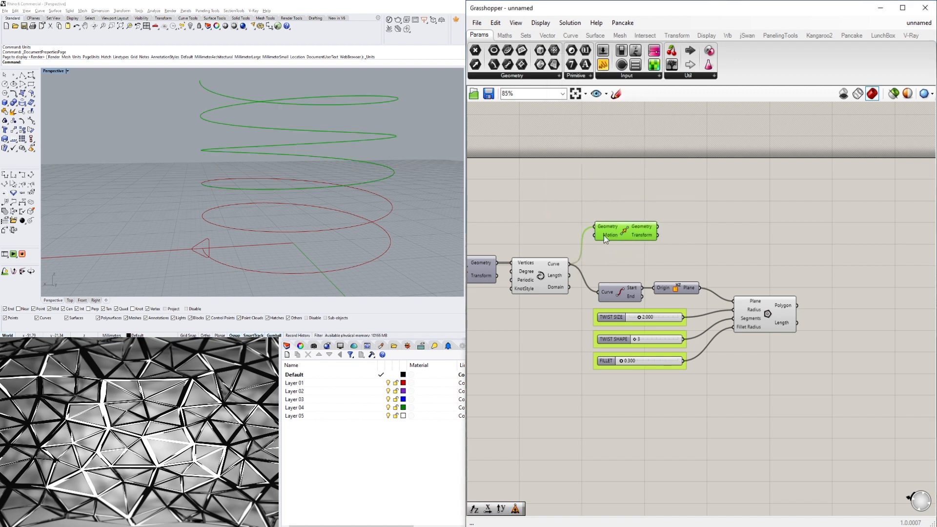
mouse_move(607, 236)
mouse_move(623, 235)
left_mouse_down()
mouse_move(620, 250)
mouse_move(627, 245)
left_mouse_up()
Add a Sweep2 component and connect the moved spiral to its Rail 2 input.
left_click(756, 248)
double_click(756, 247)
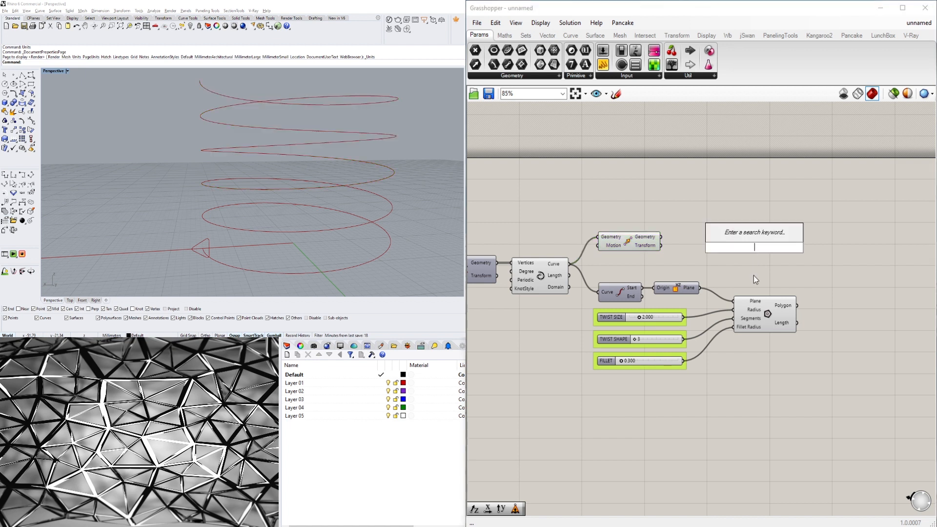
type("SWE")
left_click(748, 225)
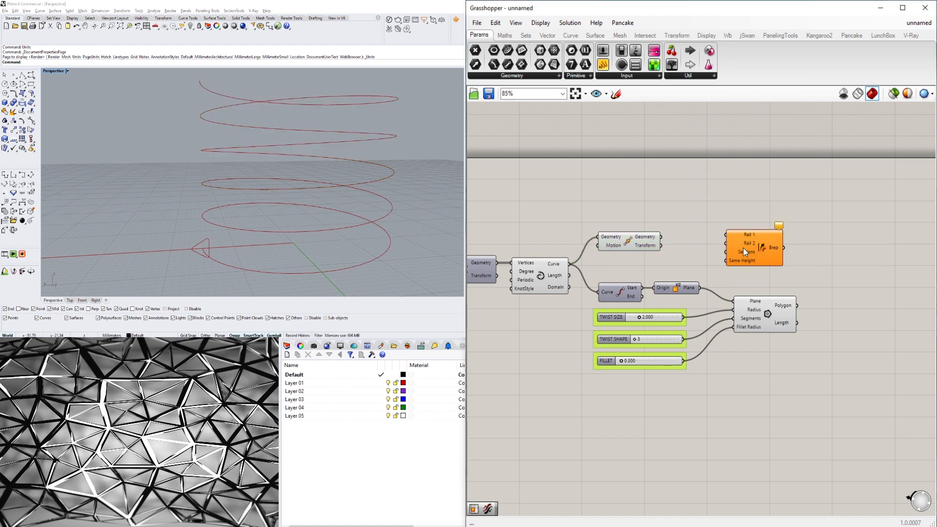
left_click_drag(743, 248, 821, 254)
left_click(658, 238)
left_click_drag(658, 237, 803, 247)
left_click(355, 121)
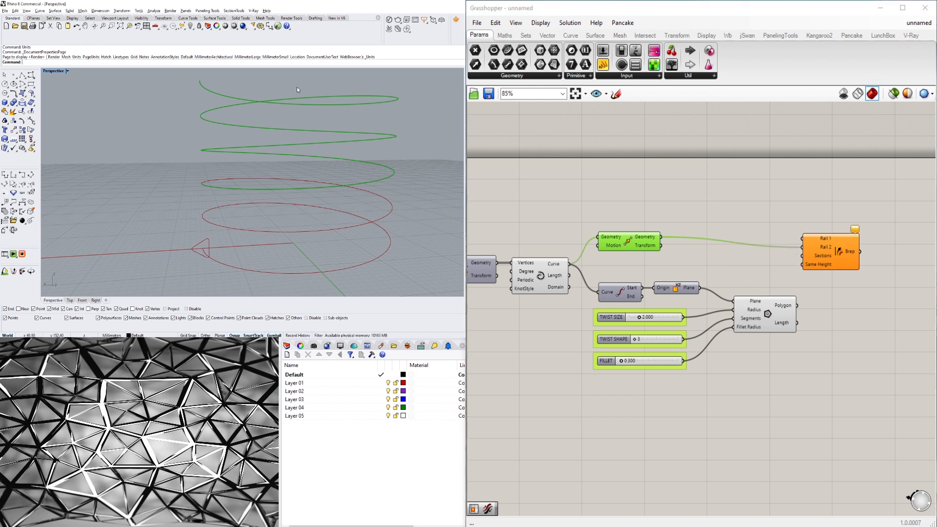
Connect the original interpolated spiral to Sweep2 Rail 1 and turn off the Move component's preview.
left_click(540, 276)
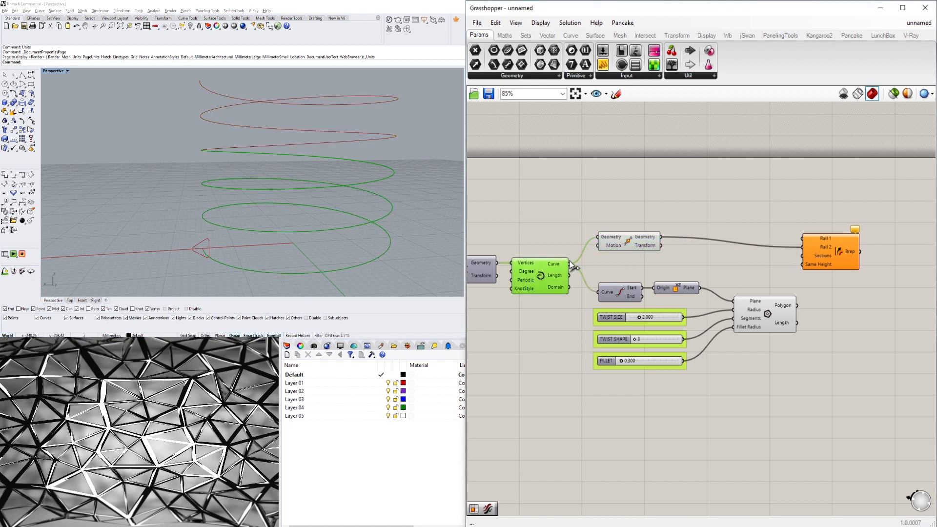
left_click_drag(569, 263, 801, 239)
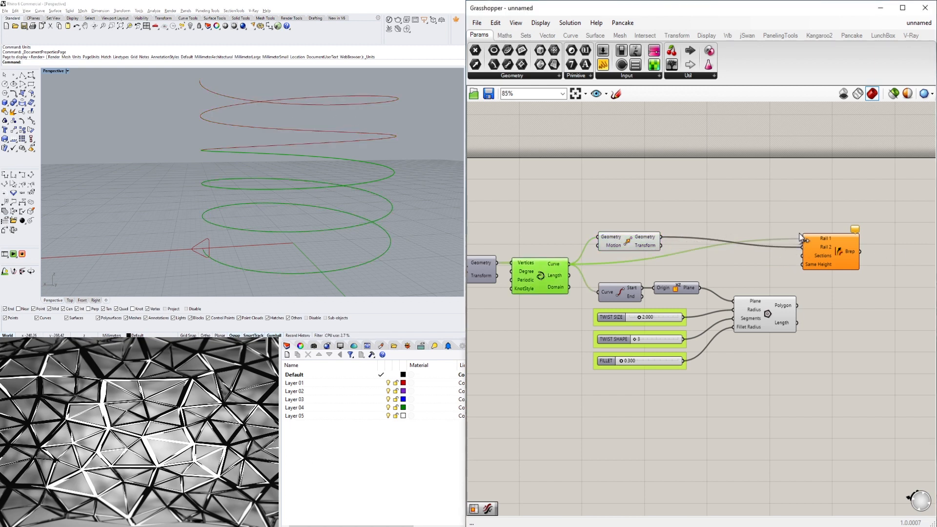
right_click(630, 242)
left_click(649, 258)
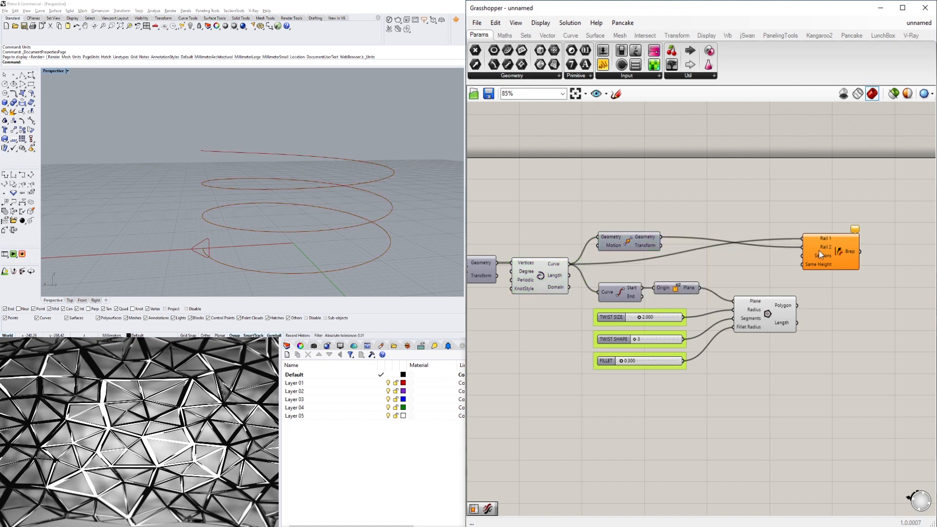
Wire the Polygon output into the Sweep2 Sections input to sweep the profile between both spirals.
left_click_drag(820, 251, 841, 283)
scroll(832, 281, "up", 1)
left_click_drag(592, 234, 639, 243)
left_click(779, 265)
left_click_drag(851, 284, 854, 276)
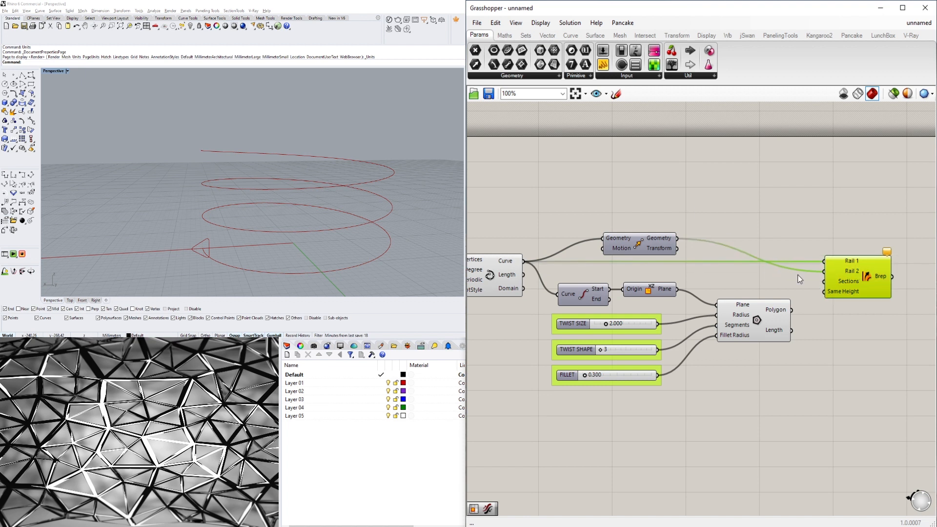
left_click(242, 232)
left_click_drag(784, 318, 824, 281)
right_click_drag(209, 229, 326, 259)
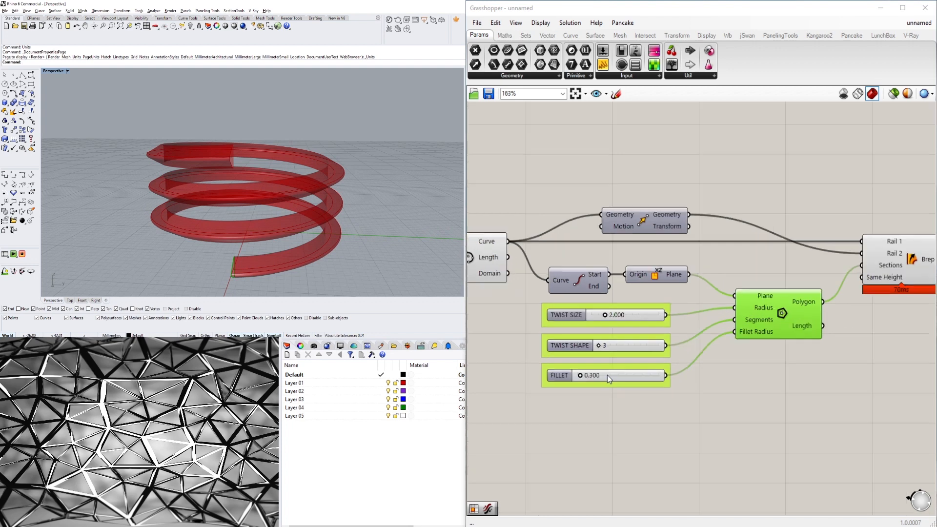
Try a TWIST SHAPE value of 4, then return the slider to 3.
scroll(606, 374, "up", 5)
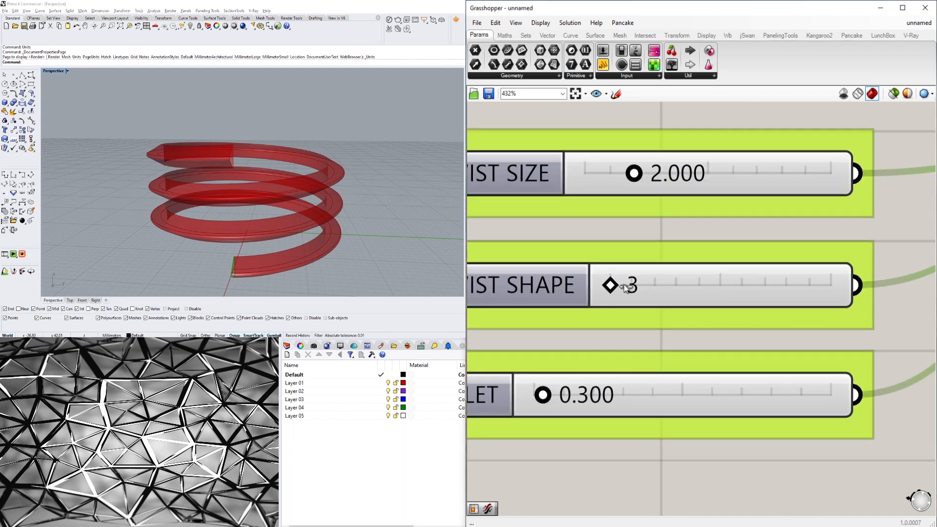
left_click_drag(624, 285, 658, 284)
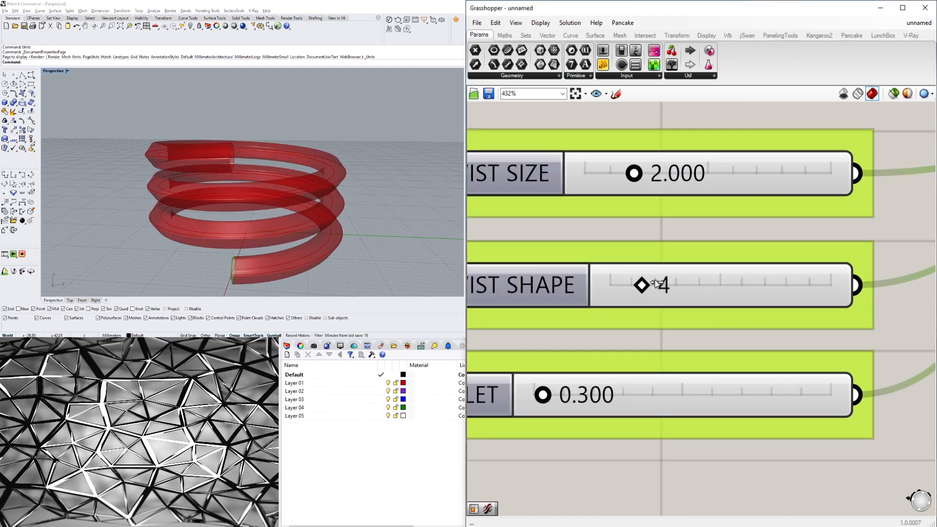
right_click_drag(254, 223, 367, 180)
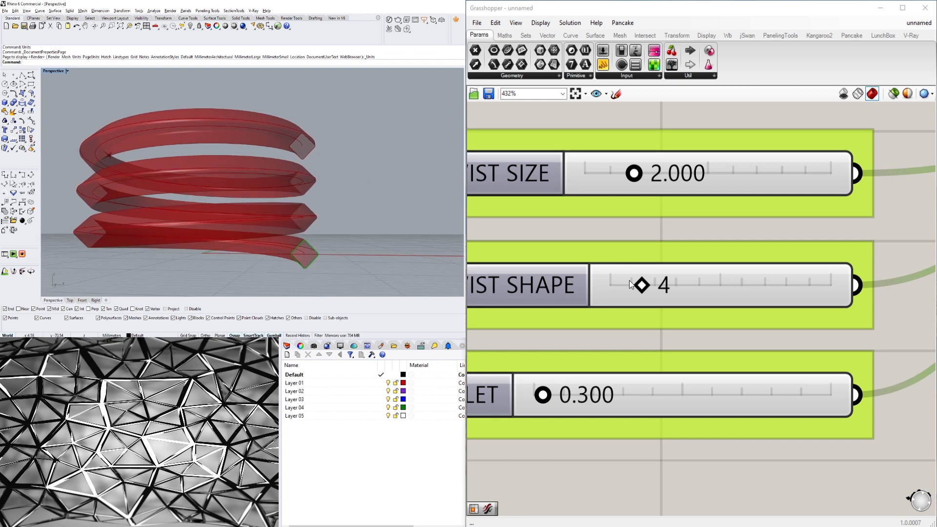
left_click_drag(641, 286, 610, 285)
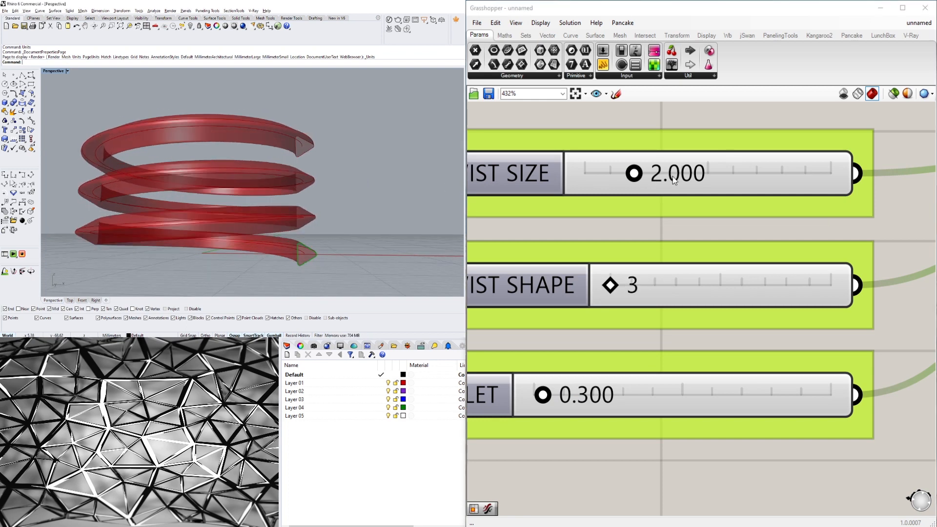
Set the TWIST SIZE slider to 2.240.
scroll(320, 253, "up", 2)
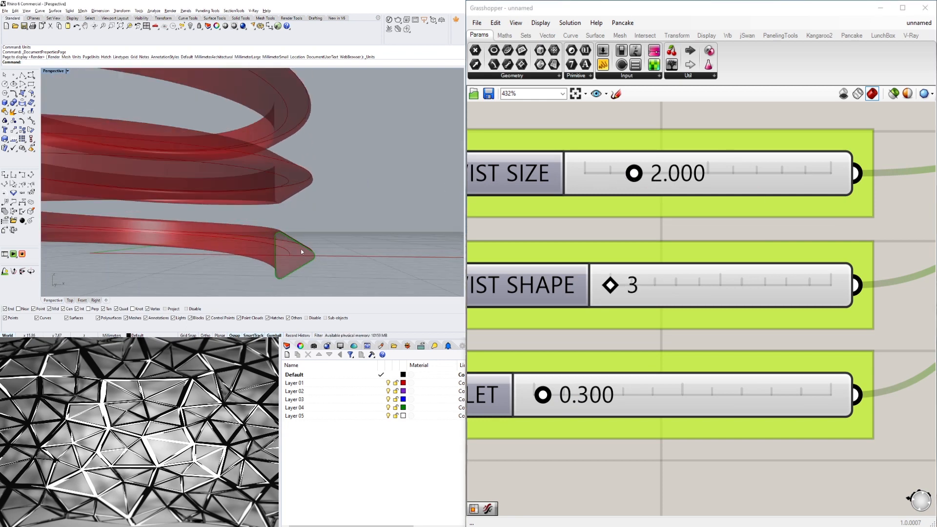
scroll(301, 249, "up", 2)
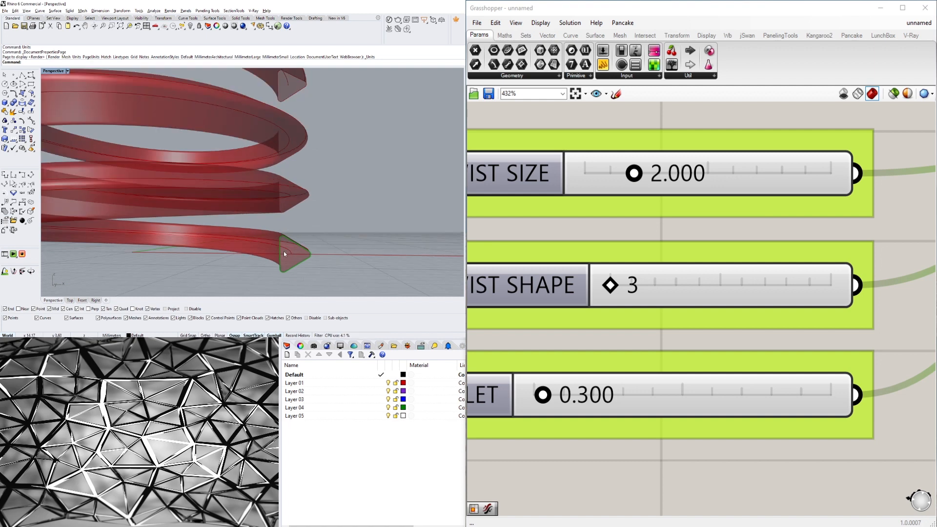
scroll(262, 232, "down", 7)
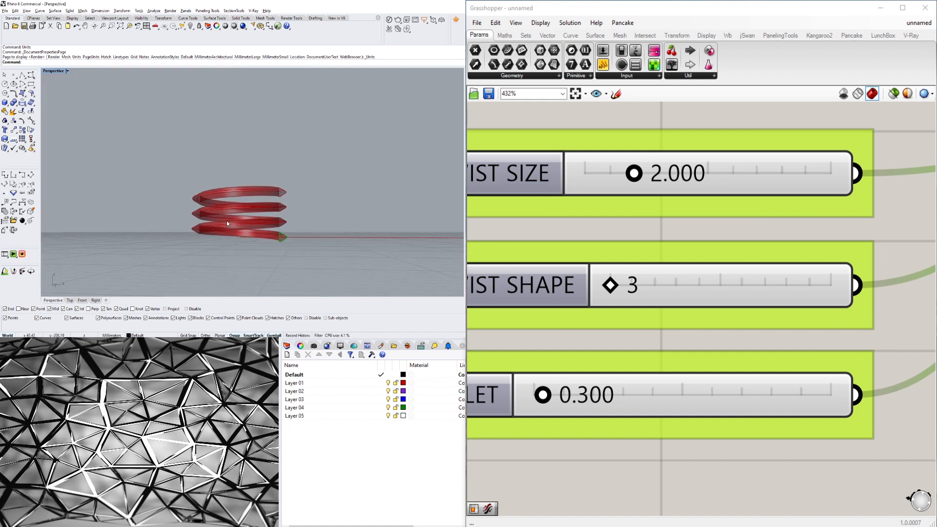
scroll(280, 217, "up", 5)
right_click_drag(287, 216, 266, 239)
mouse_move(637, 182)
left_mouse_down()
mouse_move(669, 177)
mouse_move(640, 179)
left_mouse_up()
scroll(142, 139, "down", 4)
mouse_move(142, 181)
right_mouse_down()
mouse_move(142, 163)
mouse_move(184, 187)
mouse_move(129, 192)
right_mouse_up()
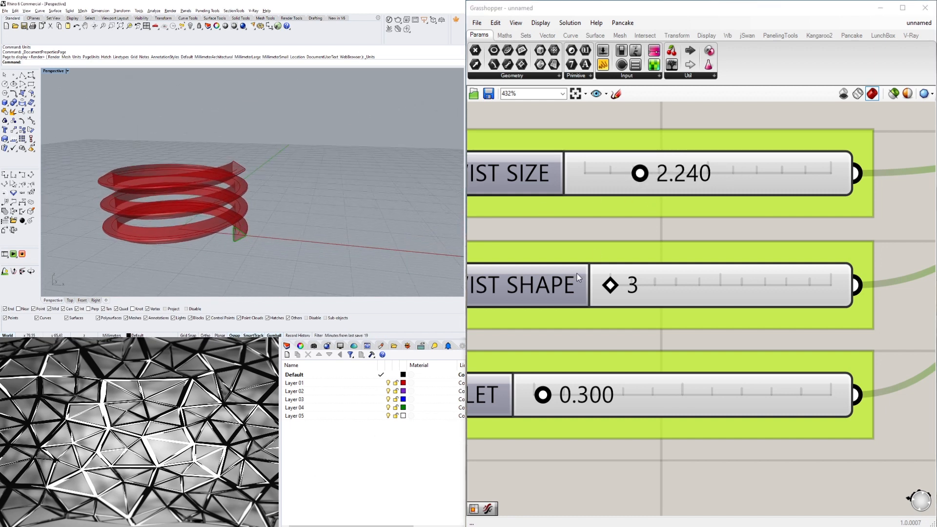
Adjust the FILLET slider to 0.529.
mouse_move(611, 284)
left_mouse_down()
mouse_move(639, 285)
mouse_move(614, 285)
left_mouse_up()
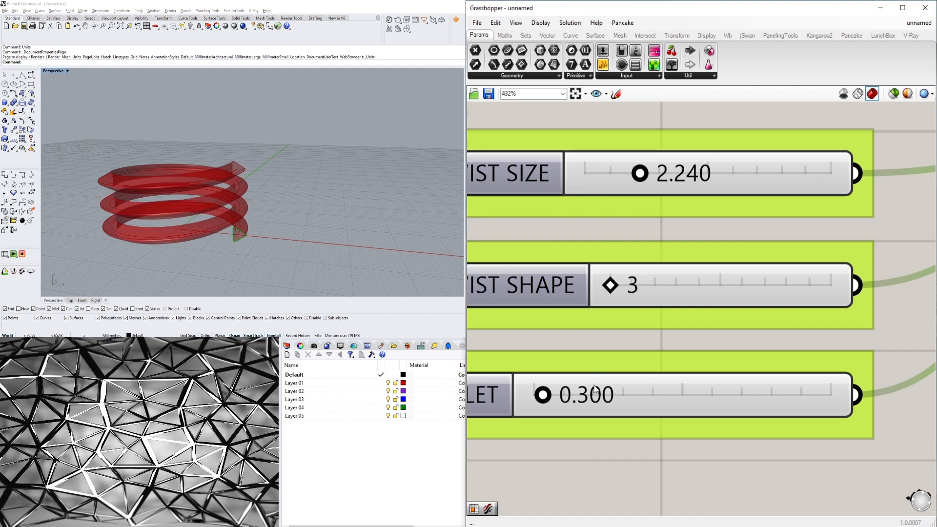
left_click_drag(543, 396, 520, 392)
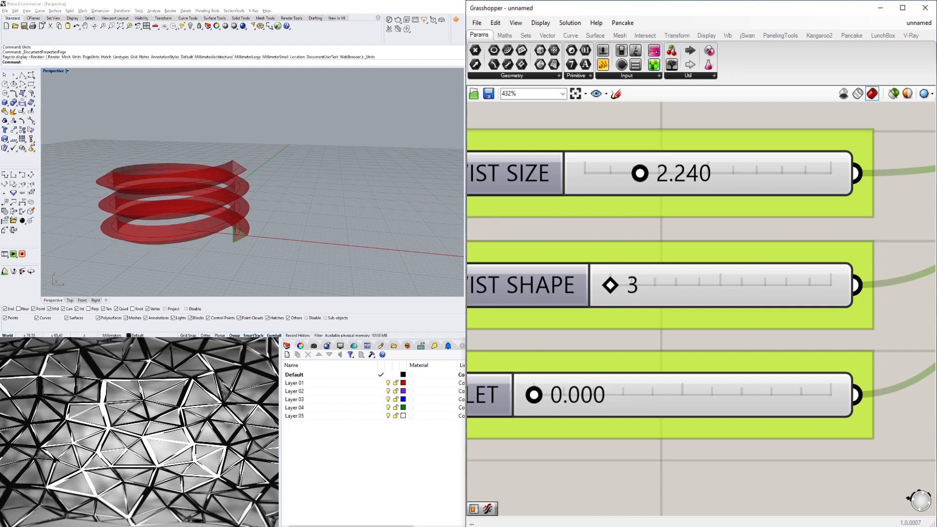
right_click_drag(157, 210, 241, 160)
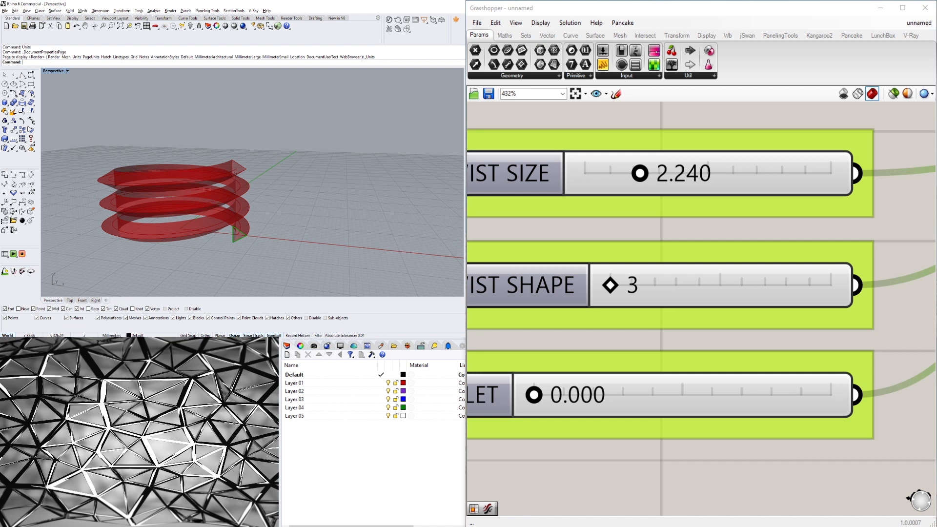
left_click(770, 447)
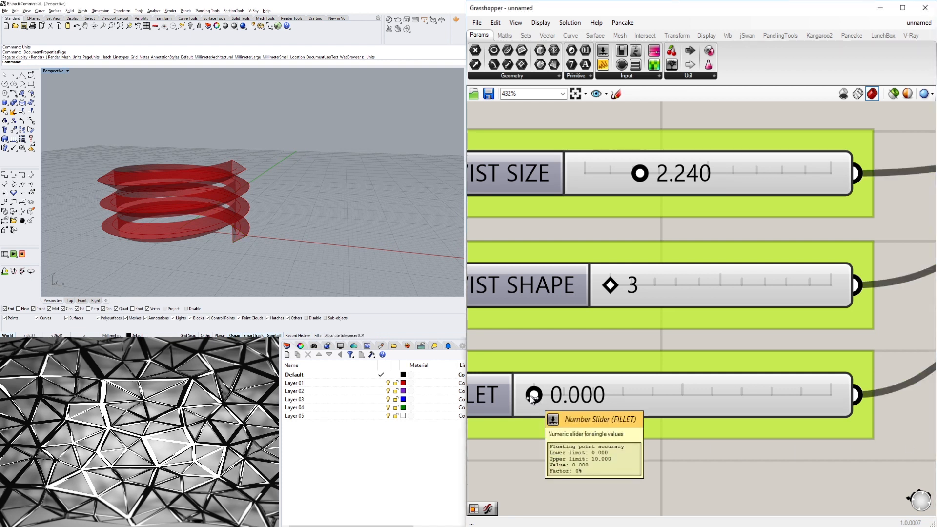
left_click_drag(535, 400, 551, 399)
right_click_drag(293, 184, 258, 196)
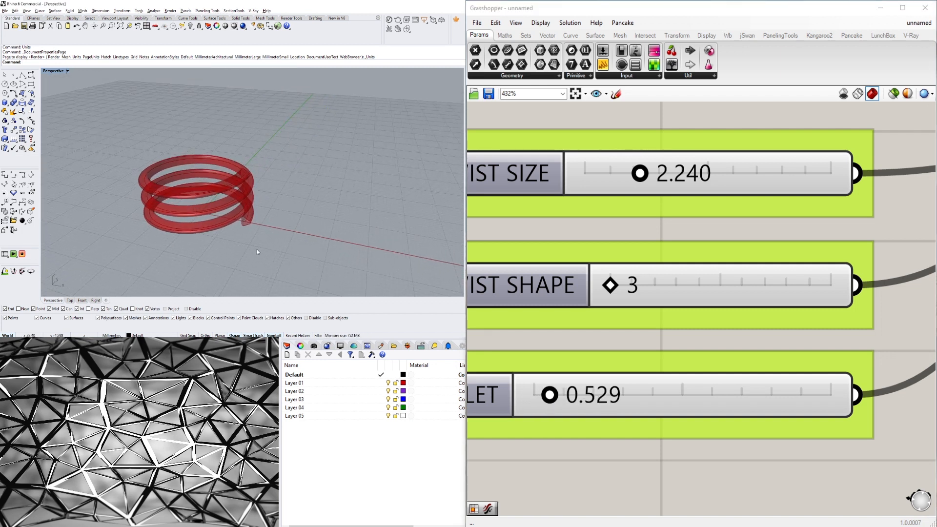
right_click_drag(258, 252, 289, 230)
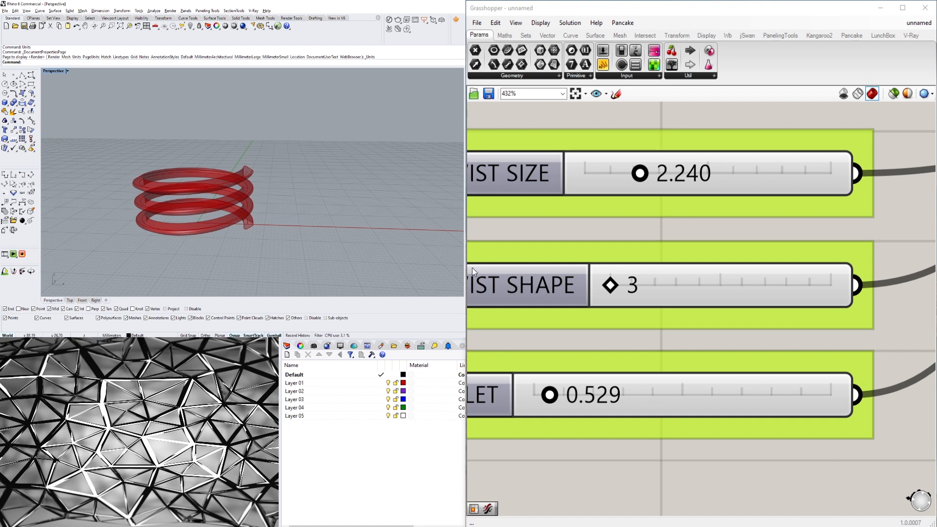
Turn on the preview of the base circle component.
scroll(666, 233, "down", 6)
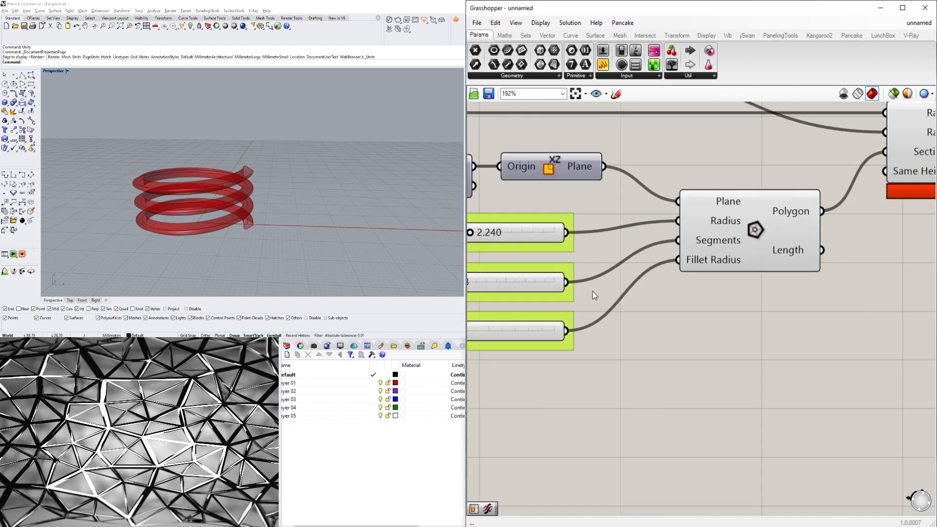
right_click_drag(549, 273, 758, 306)
right_click_drag(483, 267, 722, 270)
right_click_drag(565, 262, 815, 302)
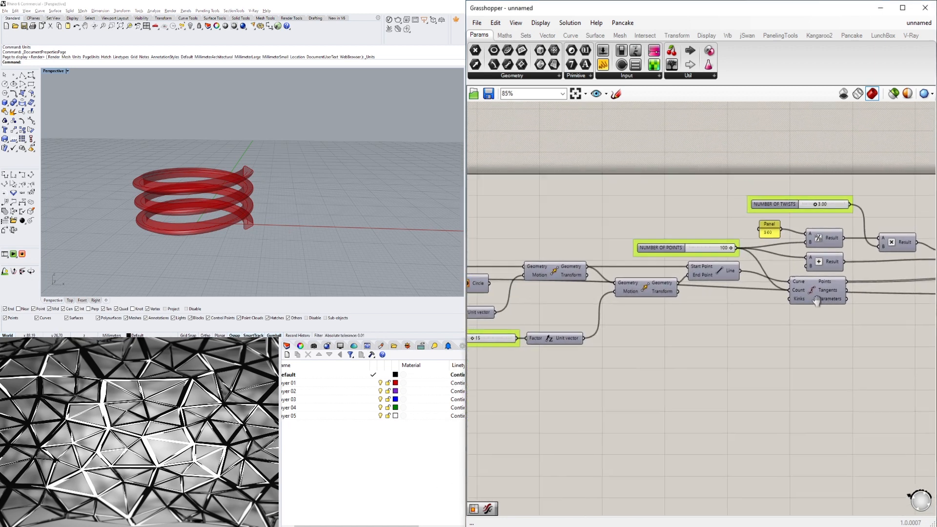
right_click_drag(686, 284, 792, 292)
left_click(584, 292)
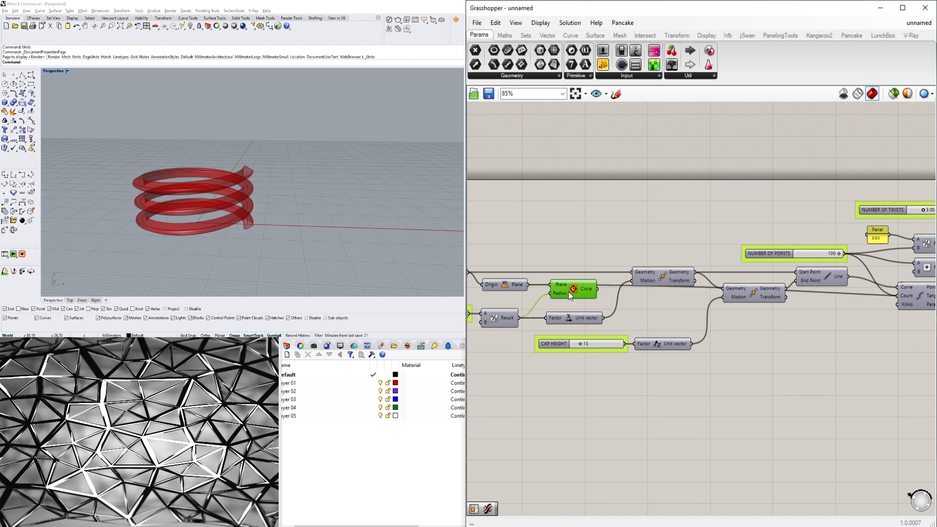
right_click(585, 292)
left_click(591, 307)
Examine the base circle in the viewport alongside the spiral sweep.
scroll(199, 213, "up", 4)
mouse_move(199, 213)
right_mouse_down()
mouse_move(203, 249)
mouse_move(207, 204)
right_mouse_up()
right_click_drag(579, 319, 634, 281)
scroll(300, 177, "down", 4)
right_click_drag(299, 178, 253, 215)
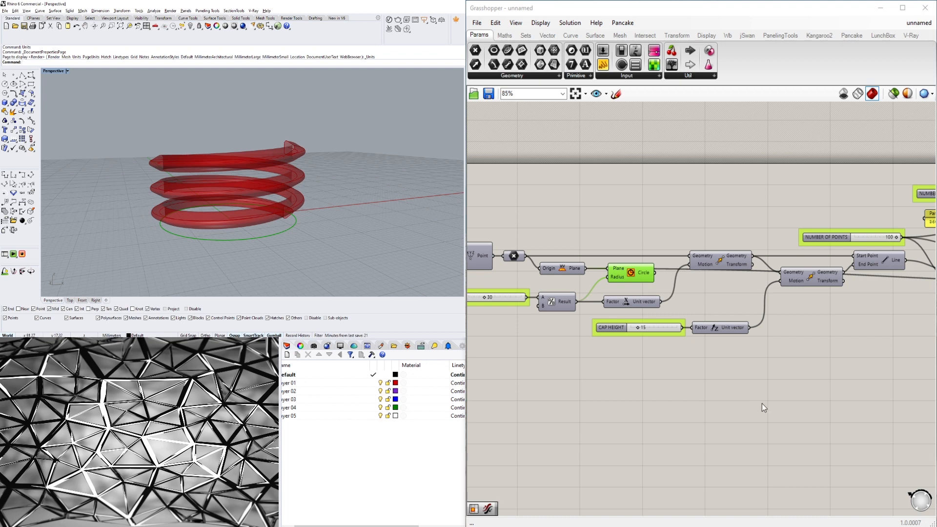
right_click_drag(748, 364, 721, 352)
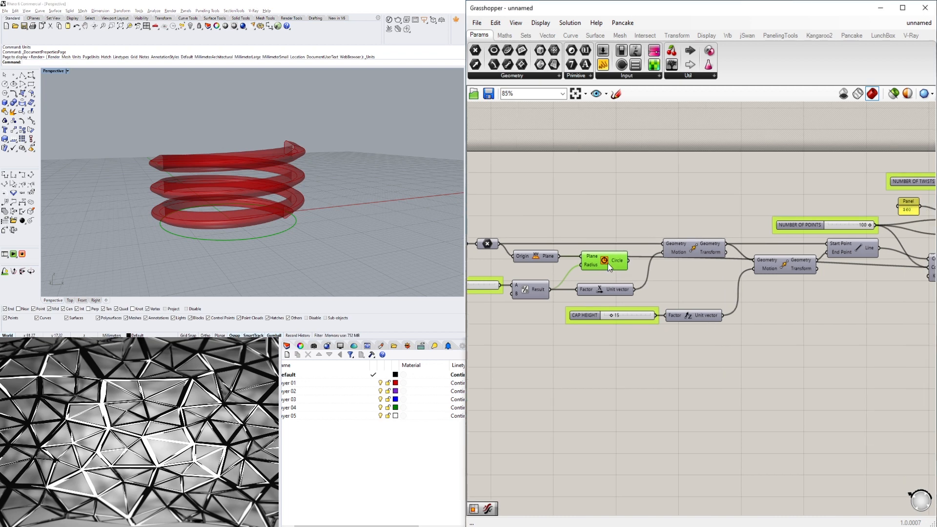
left_click_drag(608, 262, 614, 272)
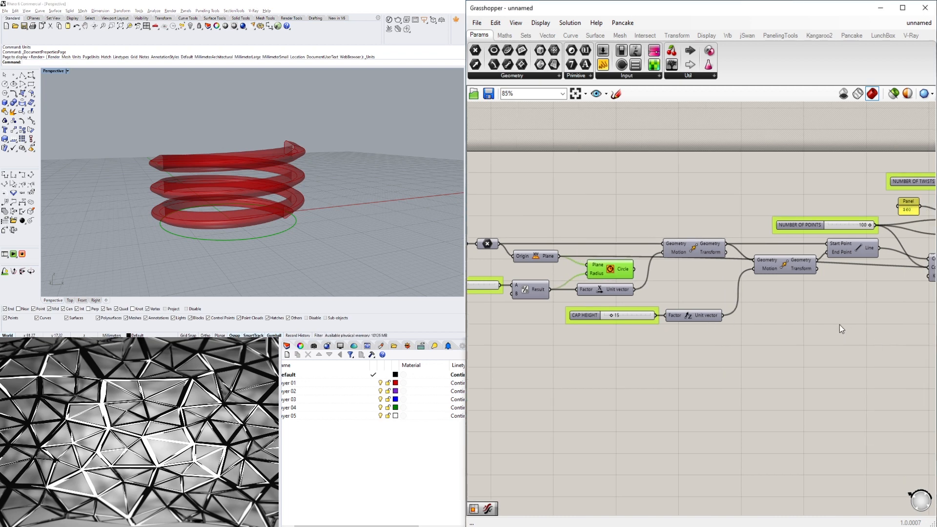
Add a Boundary Surfaces component and feed the circle into its Edges input.
double_click(825, 321)
type("BOU")
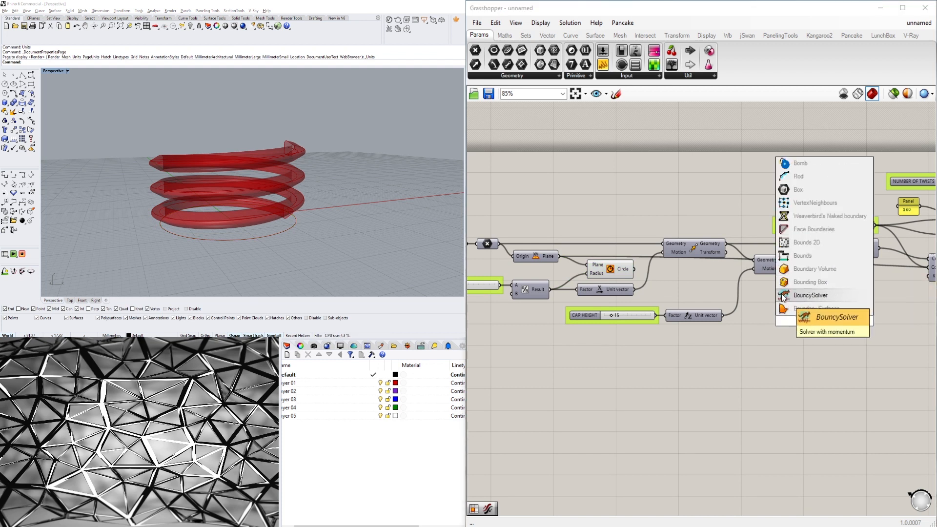
left_click(799, 309)
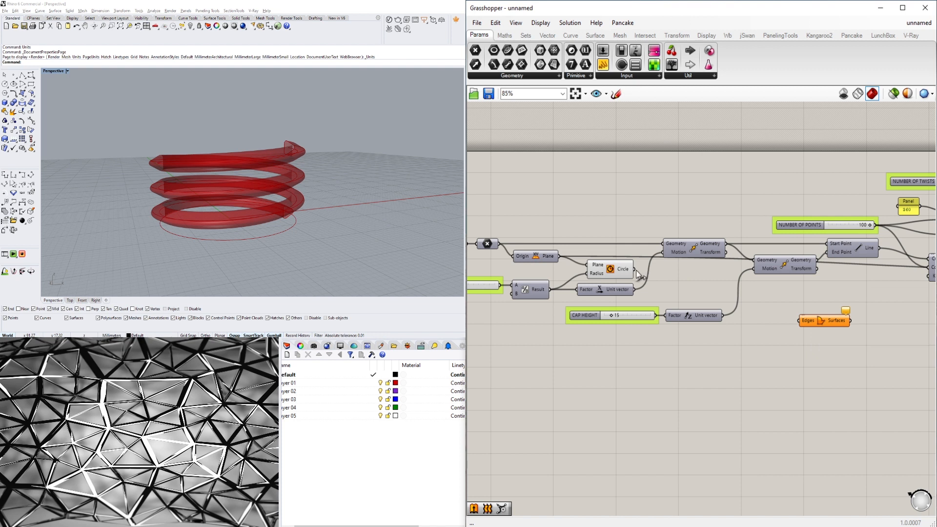
left_click_drag(635, 270, 810, 313)
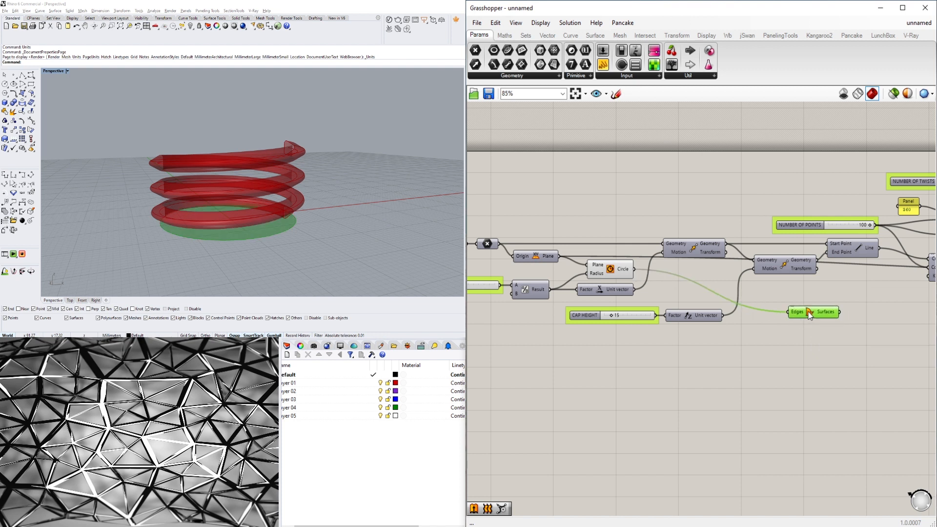
Turn off the circle component's preview.
left_click(598, 268)
right_click(597, 267)
left_click(184, 189)
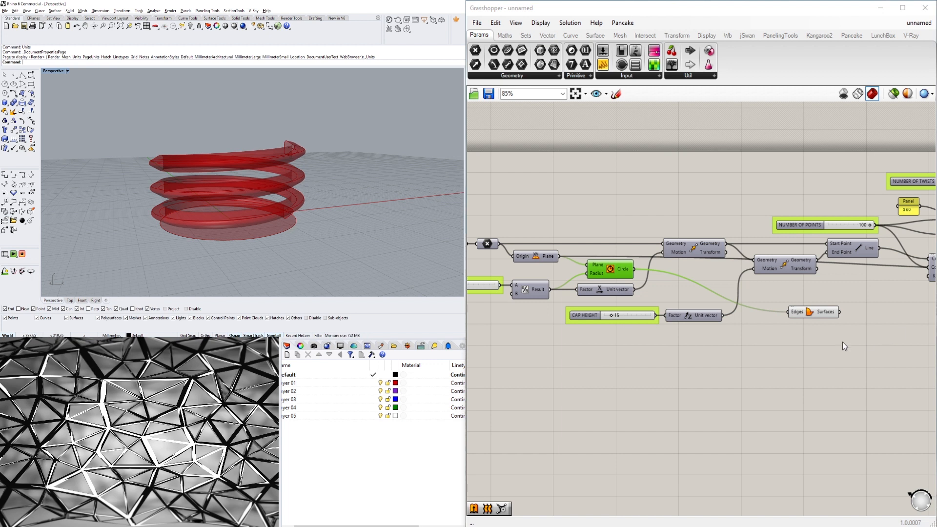
Add an Extrude component next to the Boundary Surfaces component.
right_click_drag(842, 342, 783, 340)
left_click_drag(757, 315, 738, 297)
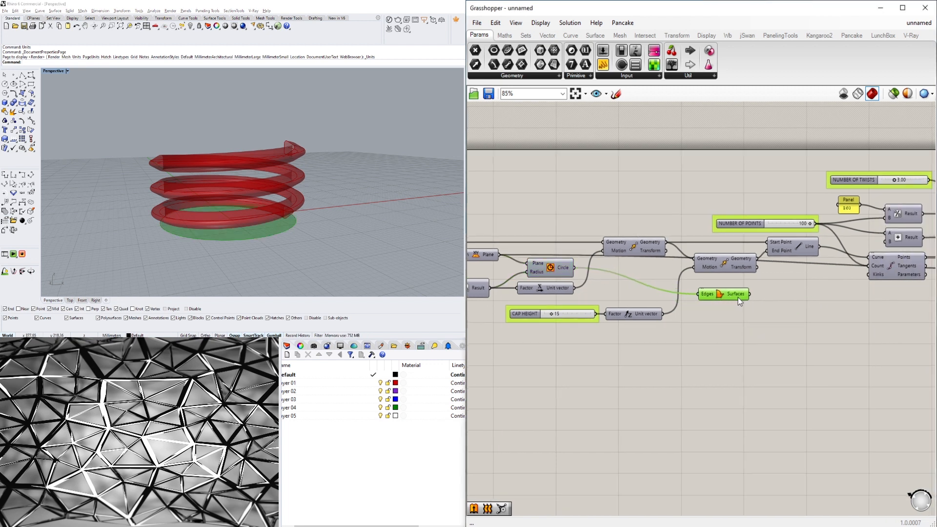
double_click(787, 306)
type("Ex")
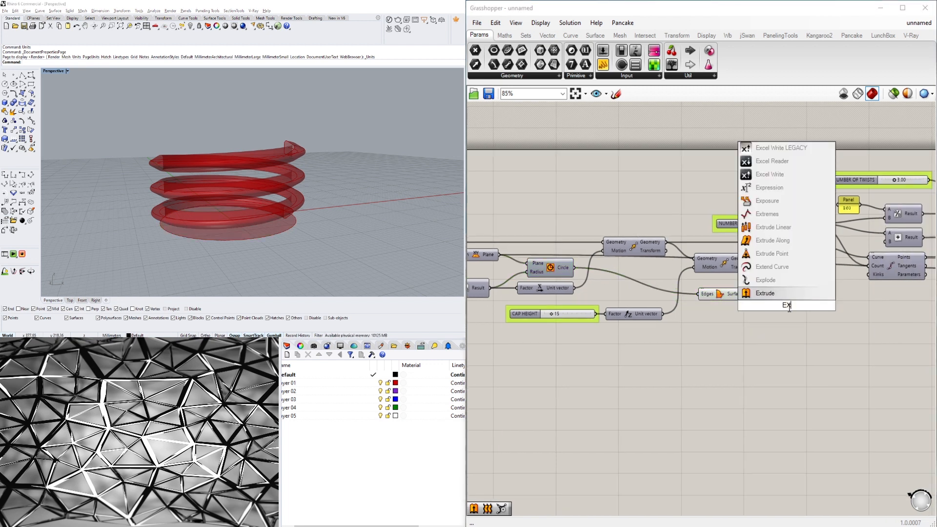
key("Return")
left_click(740, 298)
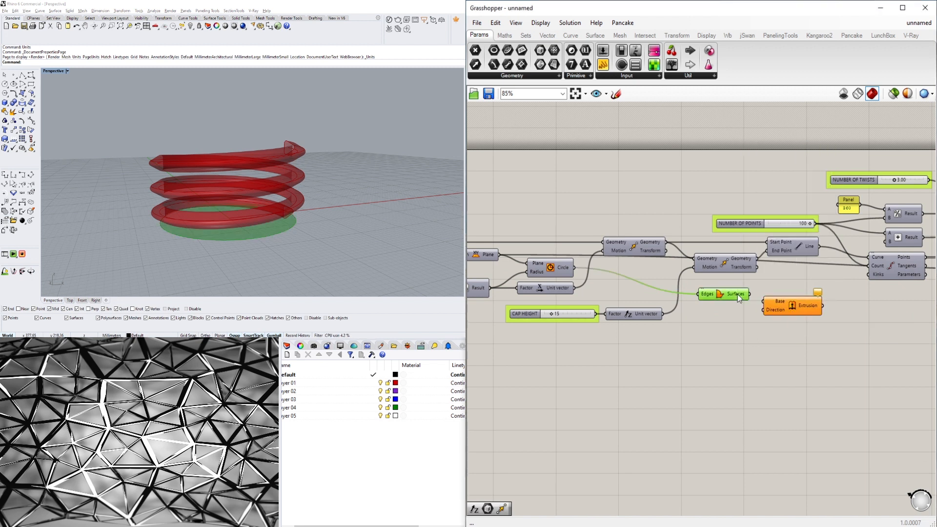
left_click_drag(783, 303, 778, 301)
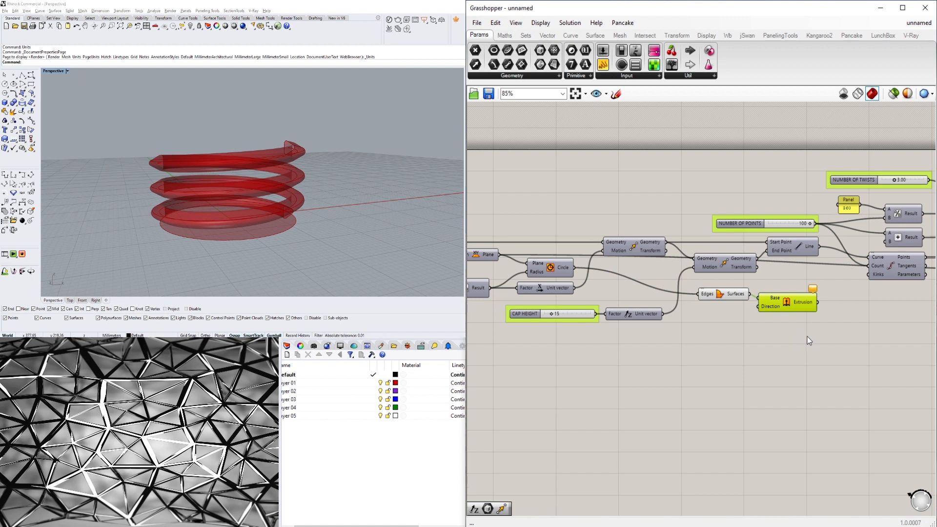
left_click(809, 340)
left_click_drag(707, 295, 704, 291)
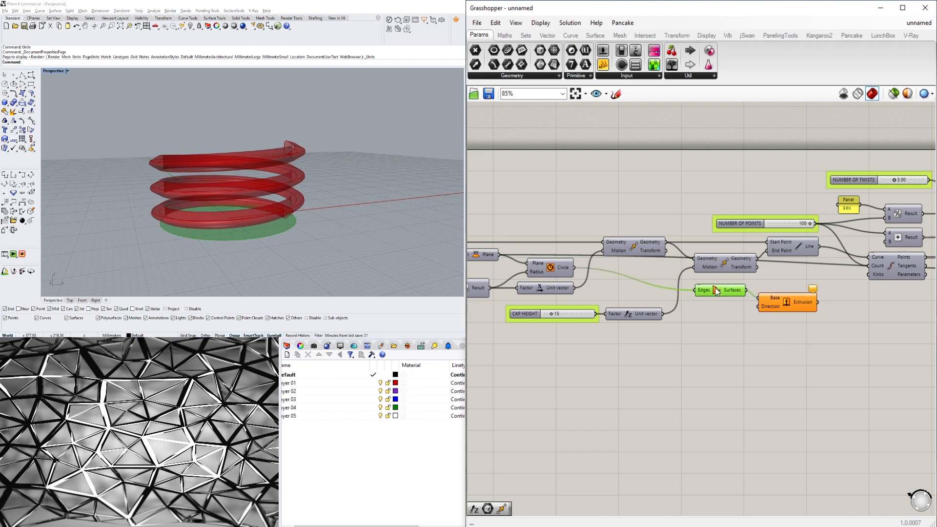
Wire the boundary surface into Extrude's Base and the CAP HEIGHT unit vector into its Direction.
left_click(703, 320)
right_click_drag(702, 320, 773, 309)
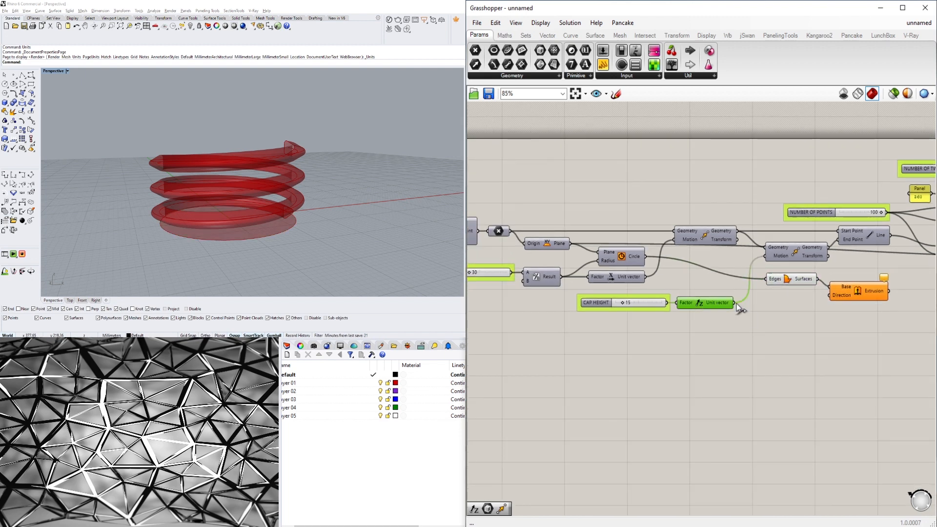
left_click_drag(735, 303, 830, 296)
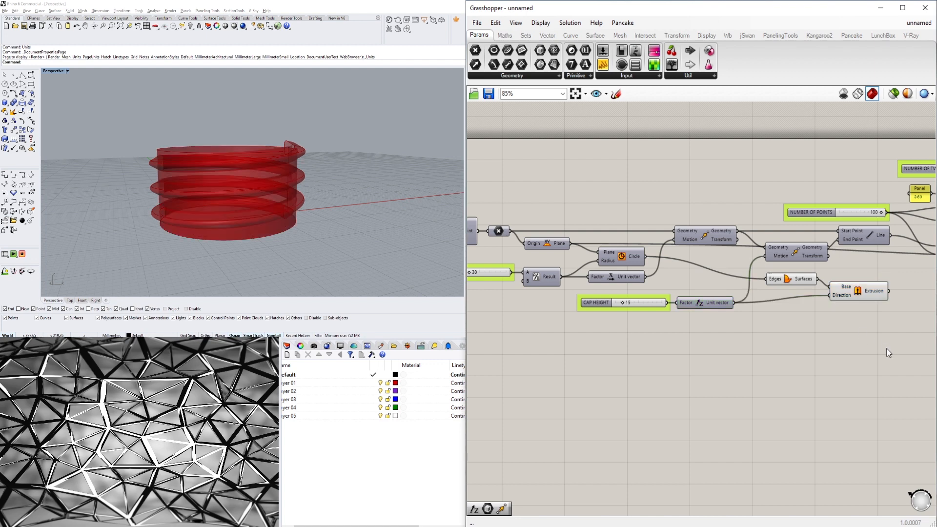
left_click(880, 293)
right_click_drag(299, 190, 274, 176)
left_click(797, 329)
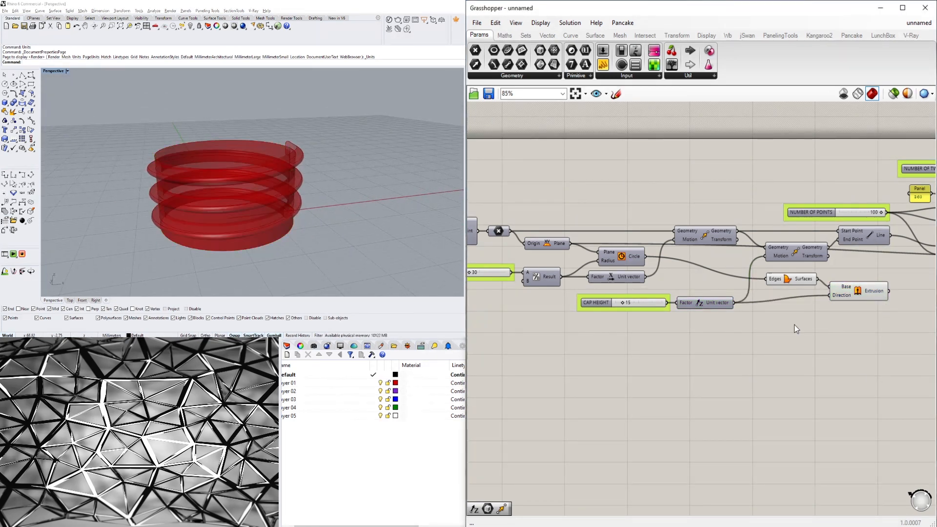
Turn off the Boundary Surfaces component's preview.
left_click_drag(783, 282, 783, 272)
right_click(783, 271)
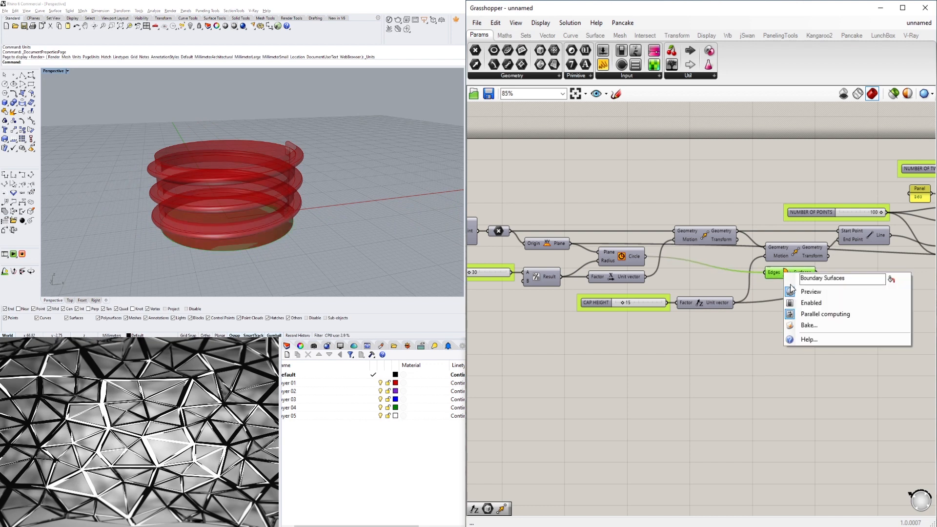
left_click(805, 292)
right_click_drag(240, 194, 211, 190)
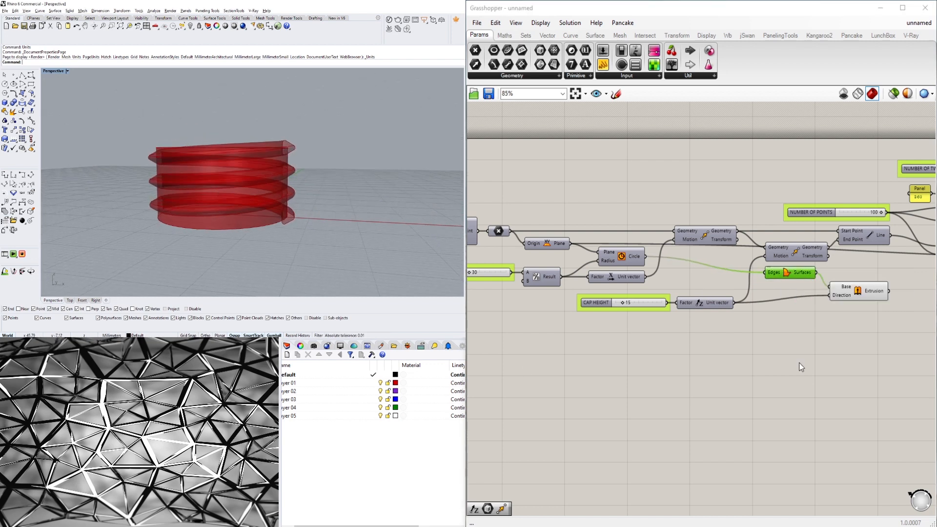
Add a Solid Union component to the definition.
left_click(849, 297)
right_click_drag(303, 175, 308, 212)
left_click(714, 343)
right_click_drag(879, 346, 707, 302)
scroll(660, 349, "down", 3)
right_click_drag(528, 314, 873, 320)
scroll(809, 305, "up", 3)
right_click_drag(808, 306, 585, 313)
scroll(770, 354, "down", 4)
double_click(771, 353)
type("UNIO")
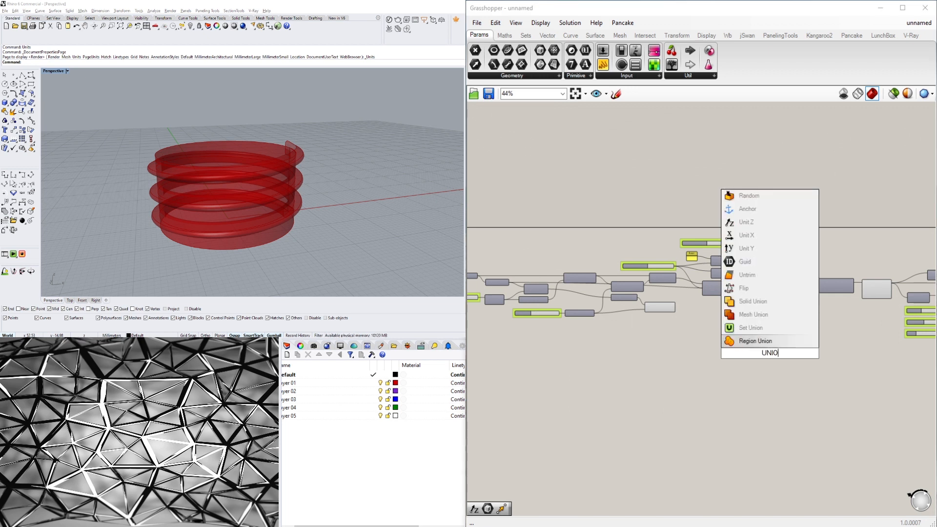
left_click(750, 301)
Wire the extrusion and the Sweep2 brep into the Solid Union's Breps input.
left_click_drag(676, 307, 760, 354)
right_click_drag(768, 367, 614, 366)
left_click_drag(616, 353, 859, 290)
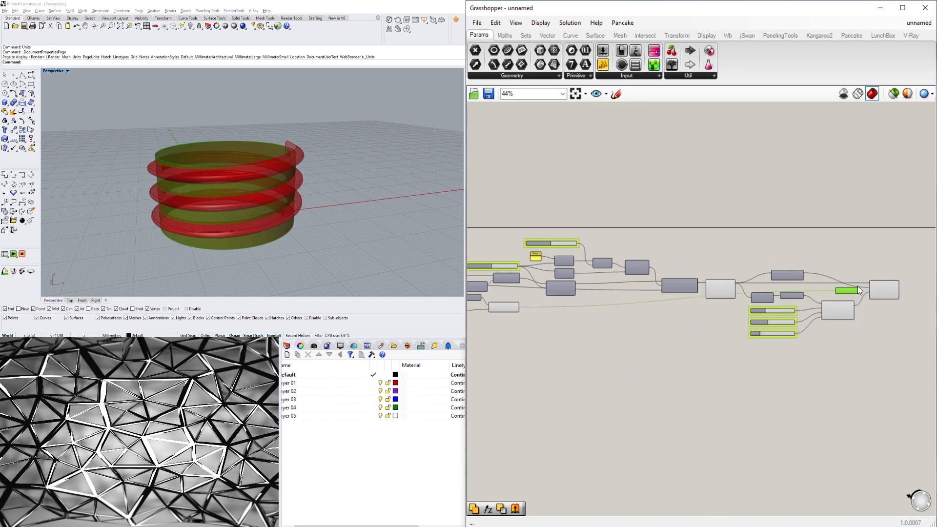
scroll(905, 295, "up", 4)
right_click_drag(905, 295, 776, 331)
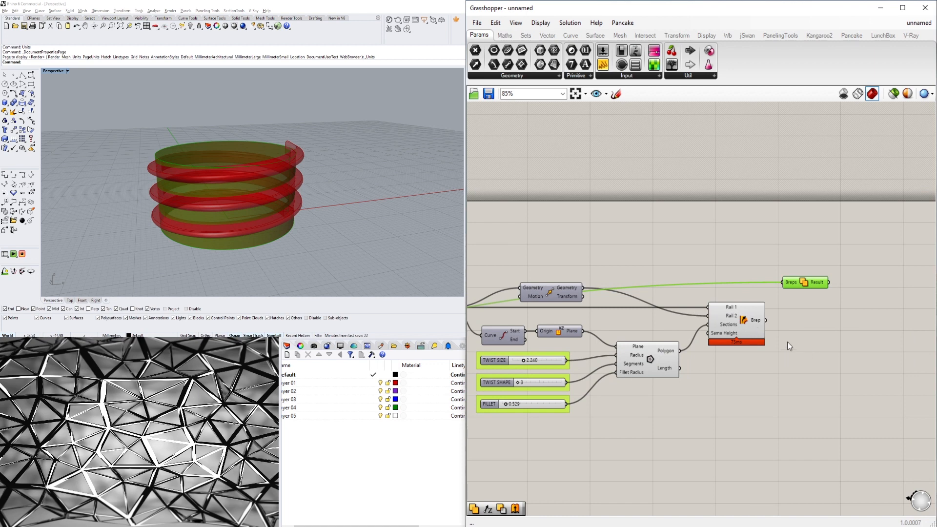
left_click_drag(780, 285, 810, 296, "shift")
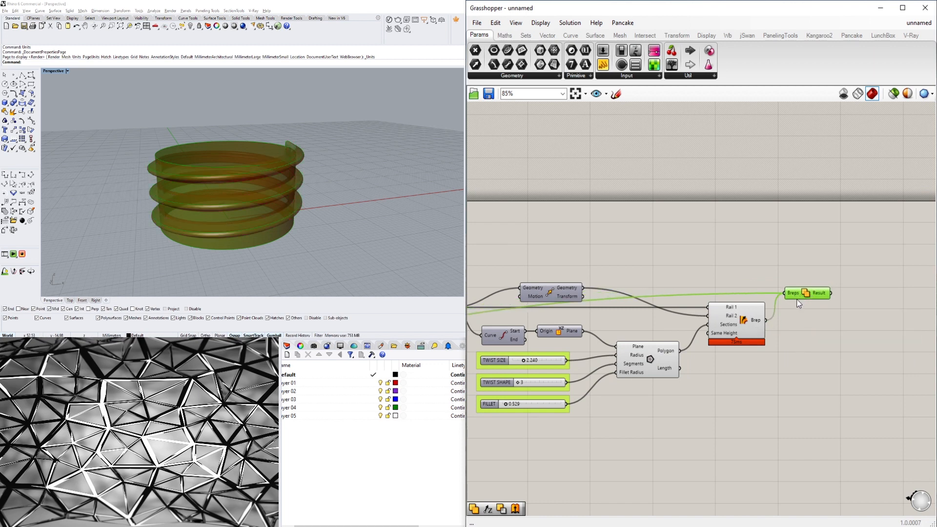
Flatten the Solid Union's Breps input.
right_click(794, 295)
left_click(818, 371)
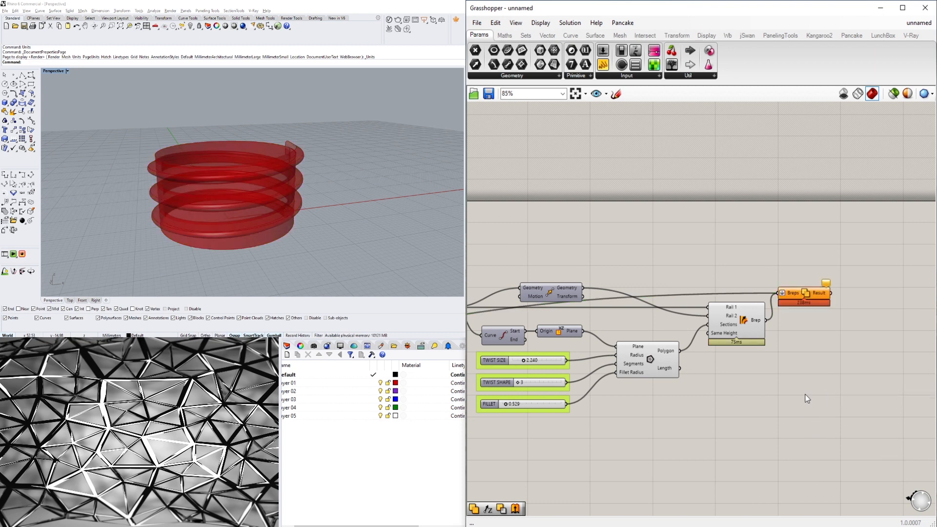
left_click(815, 306)
scroll(776, 300, "up", 2)
right_click_drag(293, 171, 343, 193)
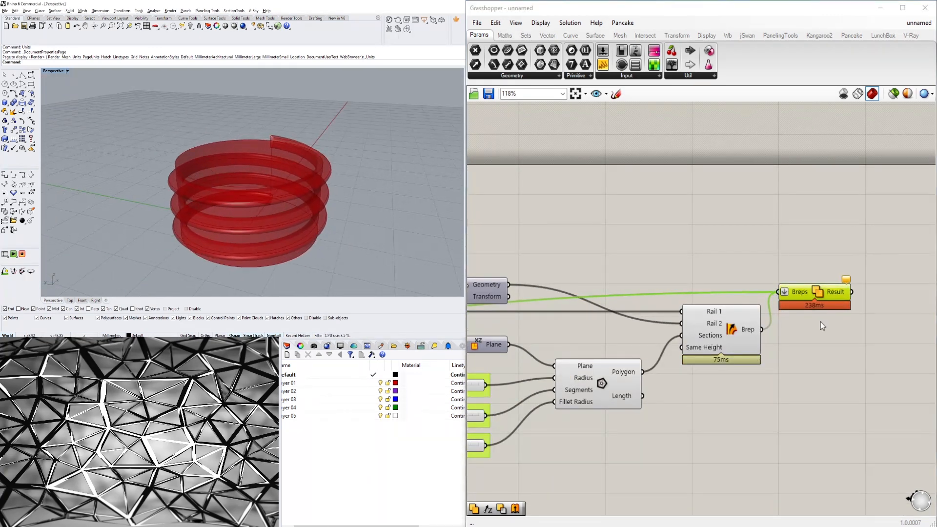
left_click(826, 297)
left_click_drag(825, 298, 913, 272)
left_click(724, 337)
scroll(264, 171, "up", 4)
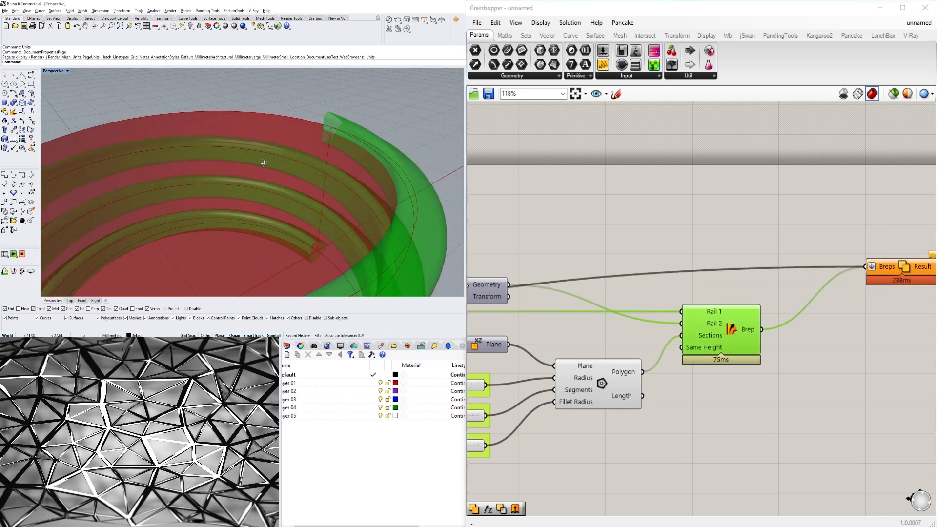
right_click_drag(263, 163, 109, 153)
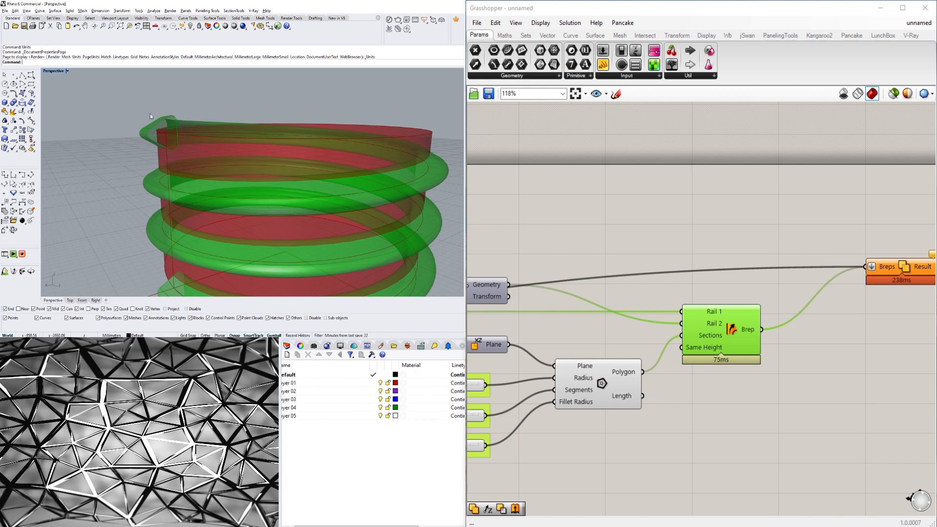
Insert a Cap Holes component between the Sweep2 output and the Solid Union input.
double_click(796, 352)
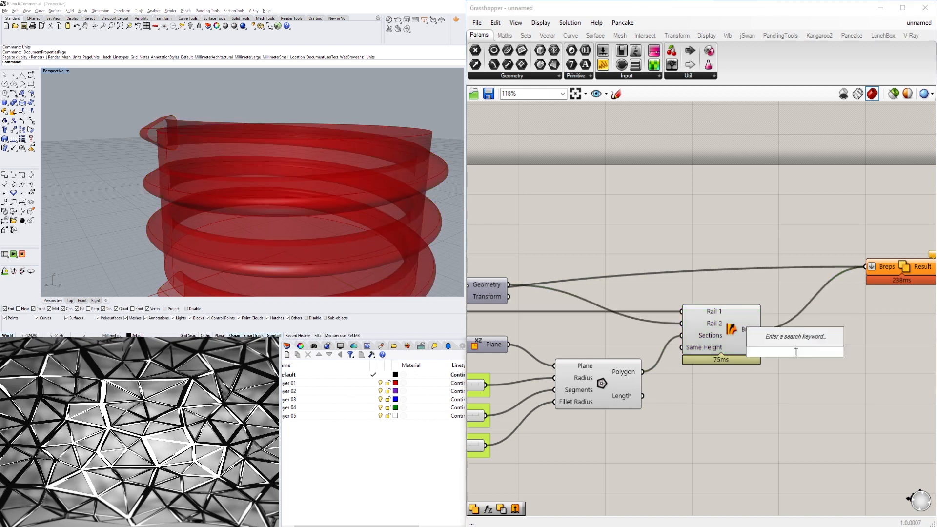
type("cap")
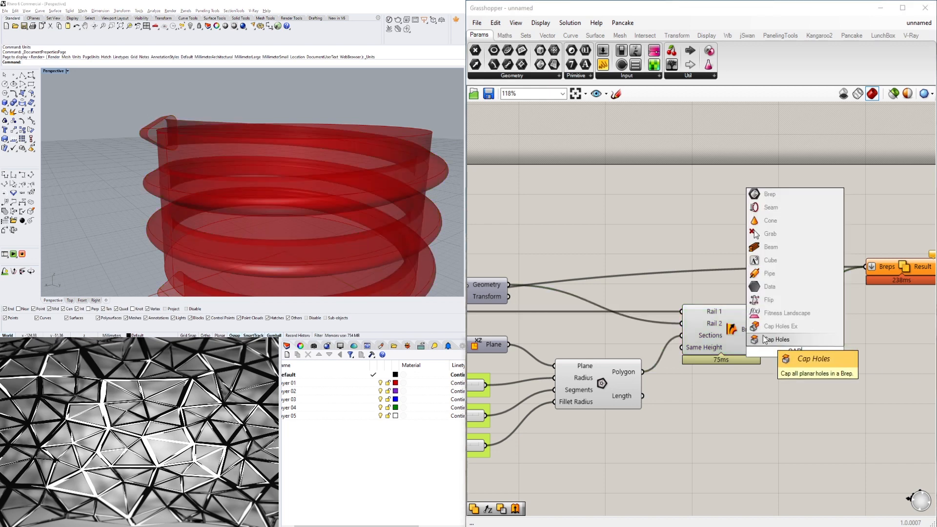
left_click(763, 337)
mouse_move(793, 355)
left_mouse_down()
mouse_move(820, 343)
mouse_move(797, 343)
left_mouse_up()
left_click(724, 334)
right_click_drag(839, 387, 708, 394)
left_click_drag(682, 349, 672, 342)
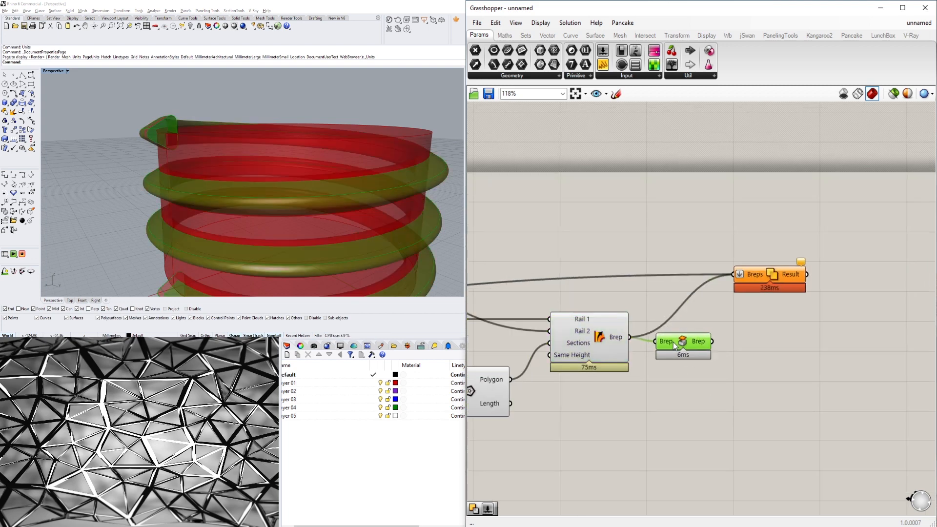
right_click_drag(709, 354, 608, 357)
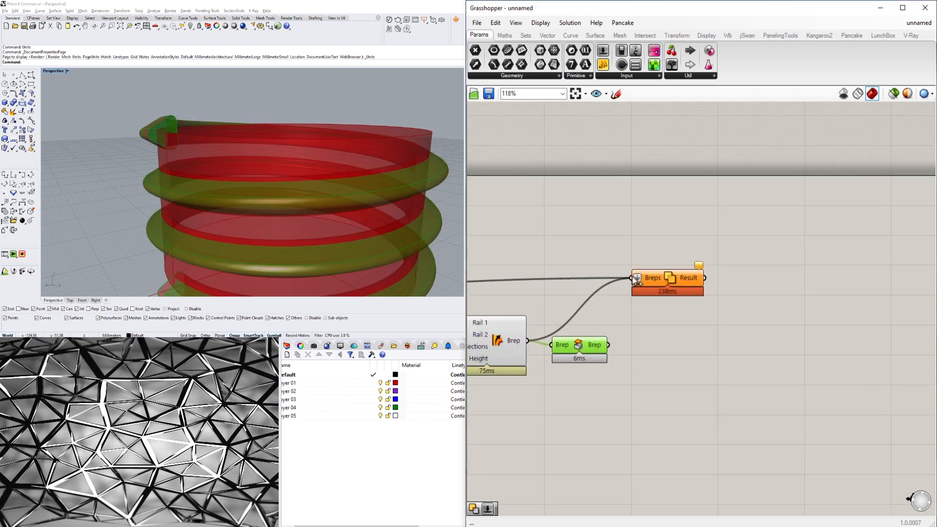
left_click_drag(632, 276, 529, 342)
left_click_drag(626, 281, 631, 278, "shift")
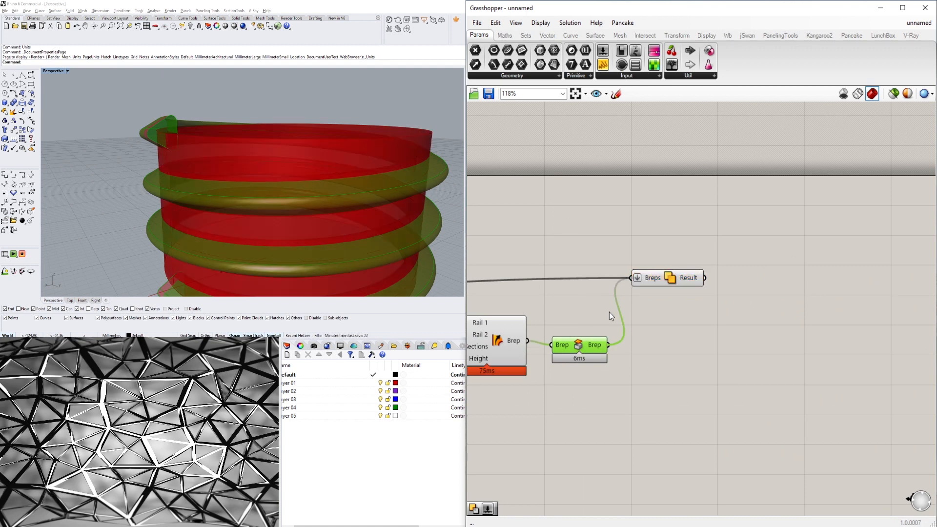
left_click_drag(587, 348, 576, 344)
Review the whole definition and the spiral model in the viewport.
left_click(608, 388)
scroll(639, 374, "down", 3)
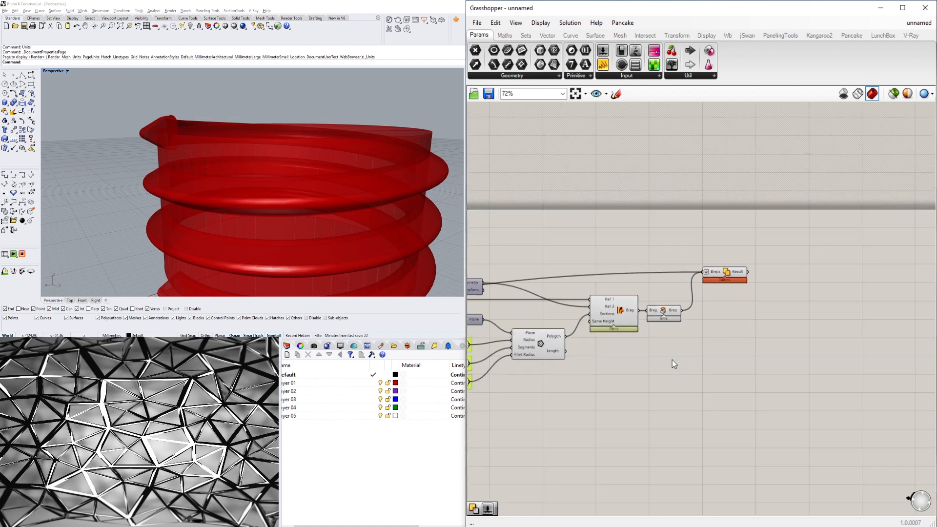
left_click_drag(643, 345, 535, 283)
middle_click(603, 212)
left_click(621, 192)
right_click_drag(283, 139, 188, 157)
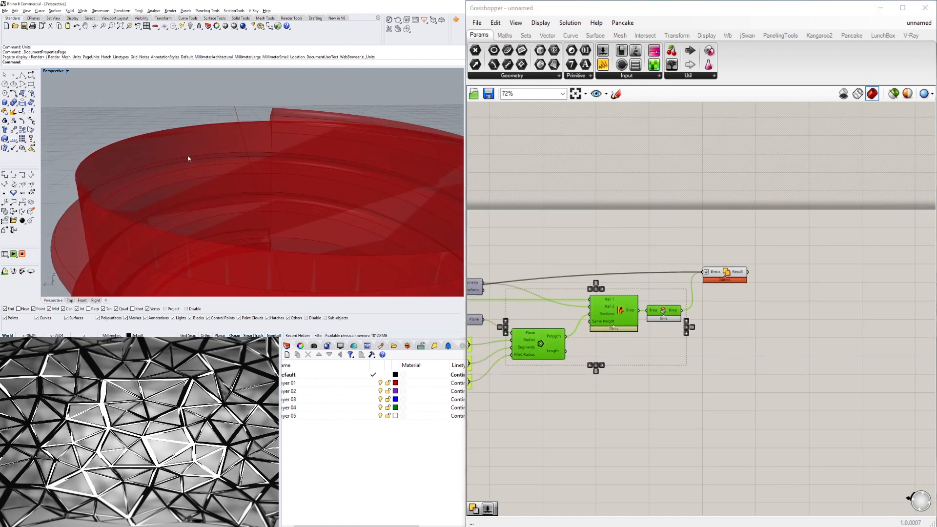
scroll(189, 157, "down", 4)
scroll(643, 231, "down", 2)
right_click_drag(596, 320, 828, 347)
scroll(811, 383, "down", 4)
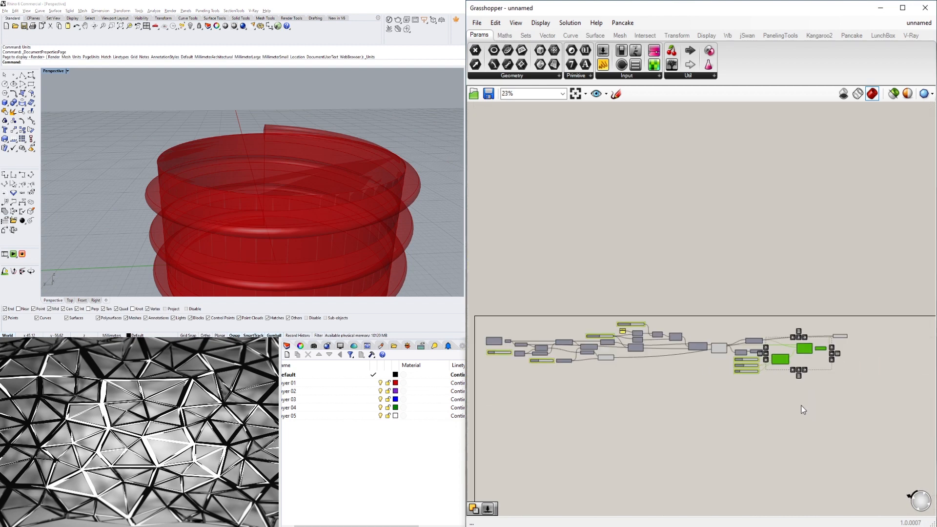
scroll(801, 405, "down", 1)
left_click(795, 387)
scroll(511, 328, "up", 6)
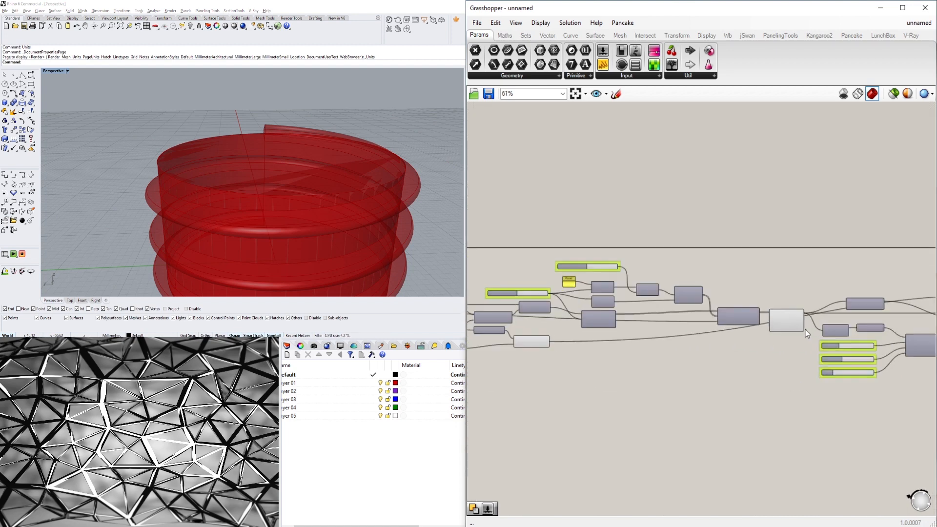
Turn off the preview of the Extrude component.
right_click(483, 344)
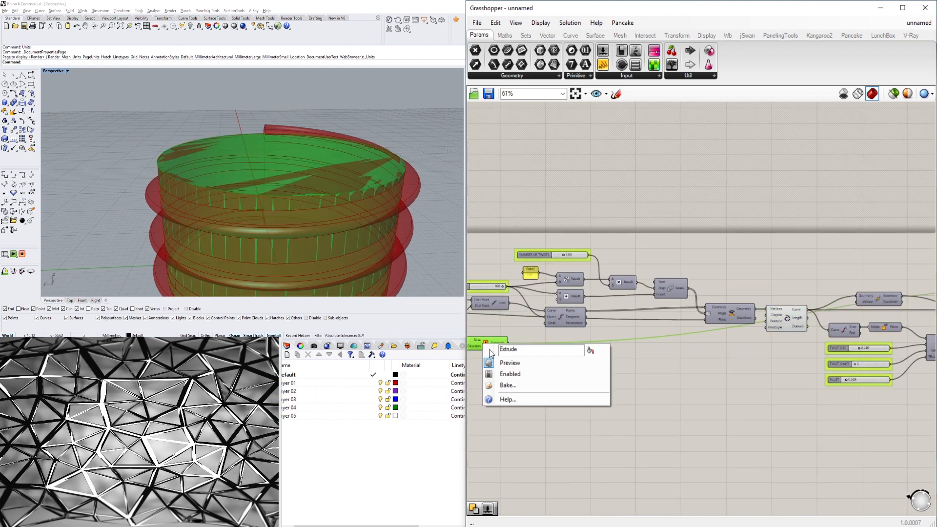
left_click(502, 363)
right_click_drag(206, 236, 203, 159)
scroll(266, 145, "up", 5)
scroll(160, 154, "down", 1)
right_click_drag(181, 194, 232, 173)
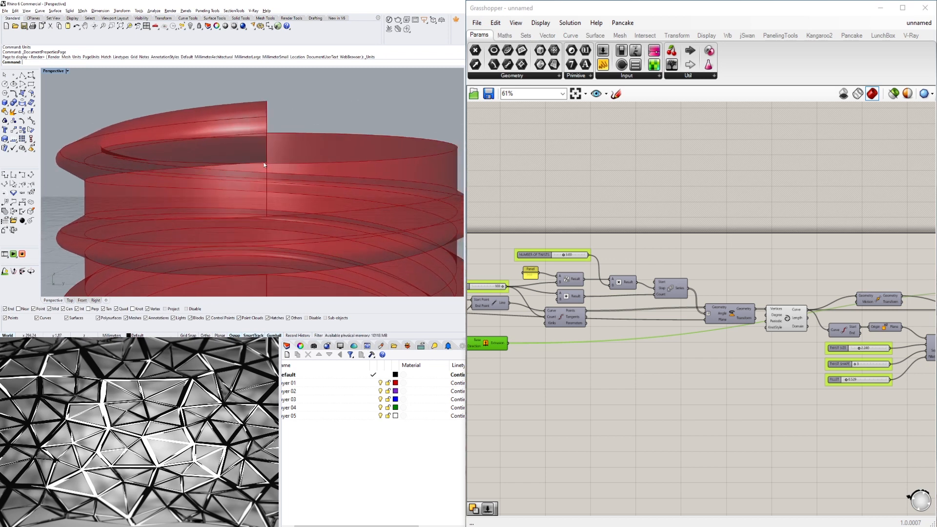
Delete the Solid Union component.
scroll(245, 169, "down", 5)
right_click_drag(883, 240, 631, 239)
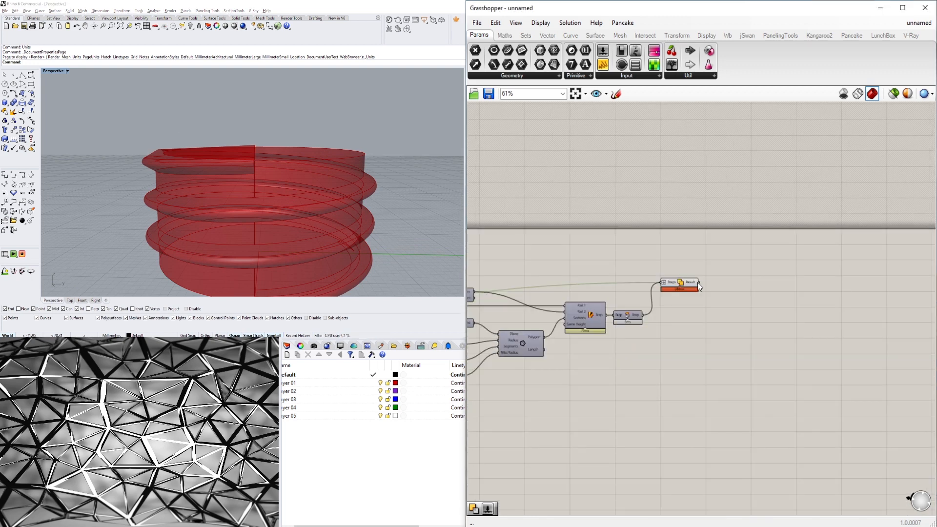
left_click(681, 285)
key("Delete")
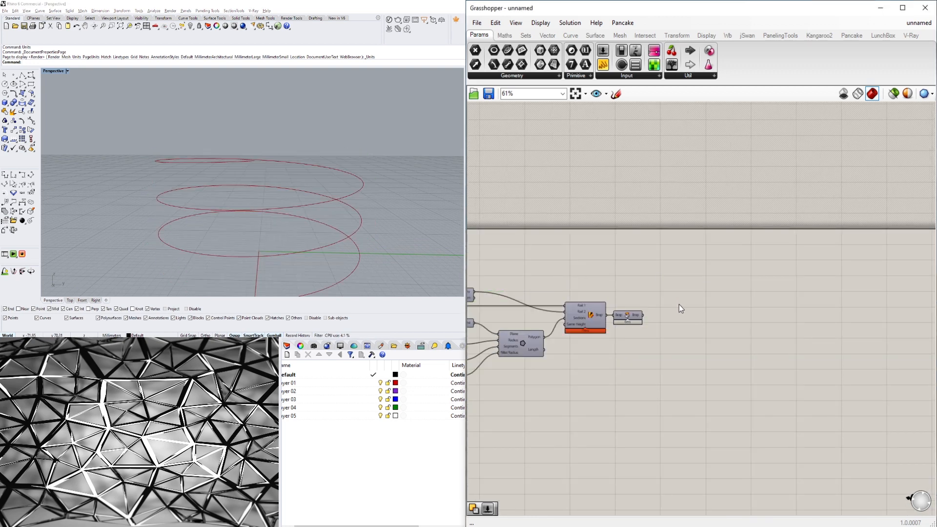
Turn on the preview of the Cap Holes component.
left_click(628, 324)
right_click(627, 318)
left_click(633, 333)
Turn the Extrude component's preview back on.
scroll(639, 358, "down", 3)
right_click_drag(638, 358, 856, 310)
scroll(852, 309, "down", 2)
scroll(493, 277, "up", 5)
right_click_drag(921, 321, 820, 338)
left_click(794, 345)
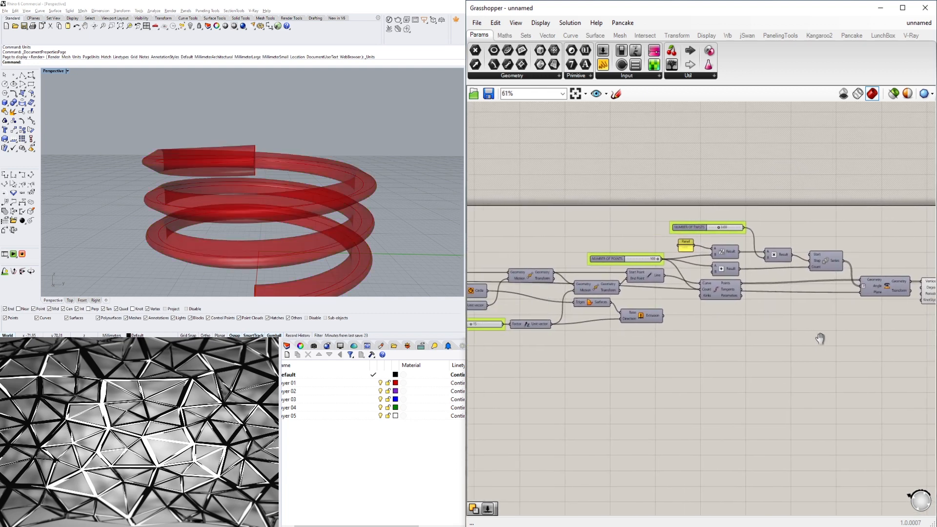
right_click(628, 316)
left_click(651, 334)
left_click(684, 363)
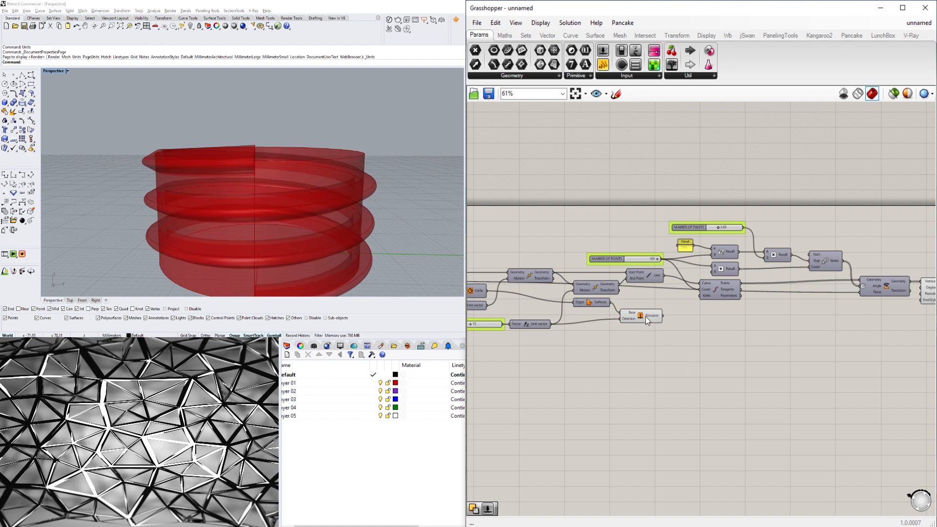
left_click_drag(647, 320, 653, 325)
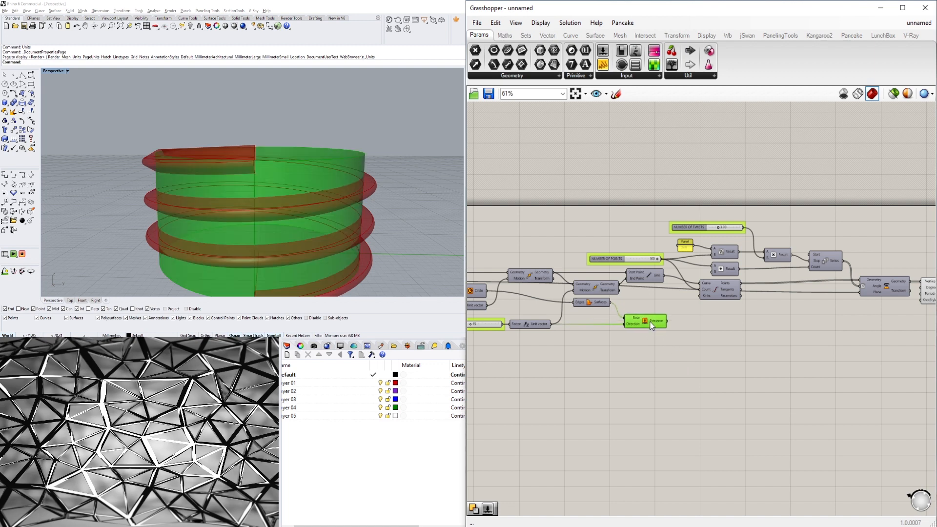
left_click(698, 351)
Move the Cap Holes component to make room for new components after it.
scroll(806, 339, "down", 2)
right_click_drag(806, 339, 668, 324)
right_click_drag(908, 324, 710, 329)
scroll(703, 295, "up", 3)
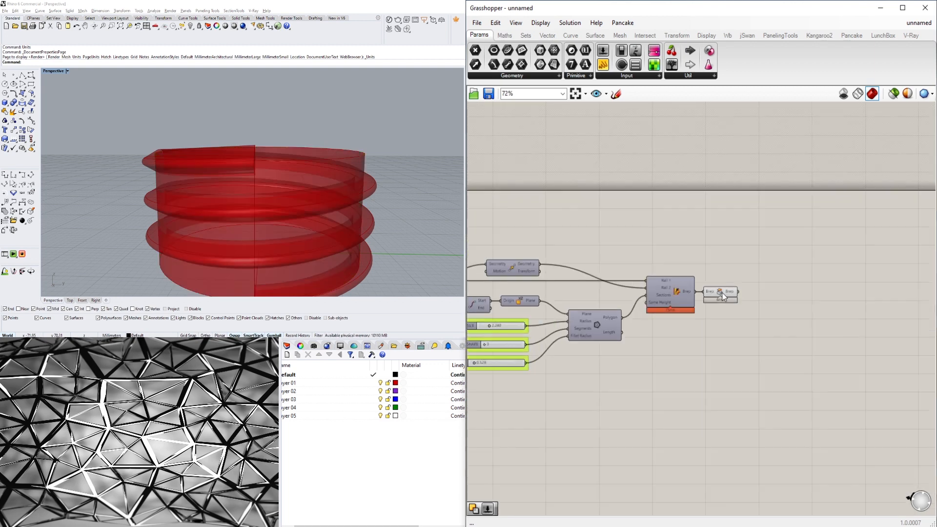
left_click(723, 297)
left_click(729, 259)
right_click_drag(581, 273, 816, 273)
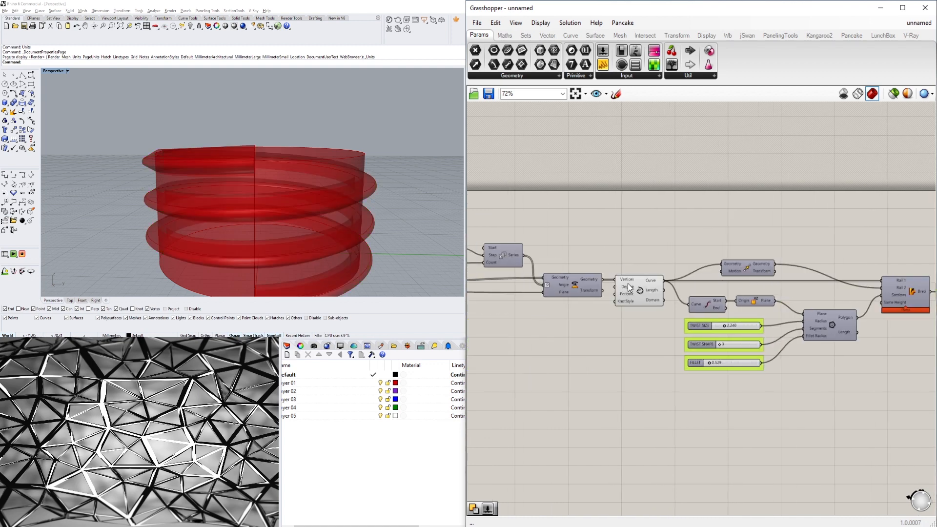
left_click(640, 288)
left_click(702, 251)
right_click_drag(702, 251, 581, 251)
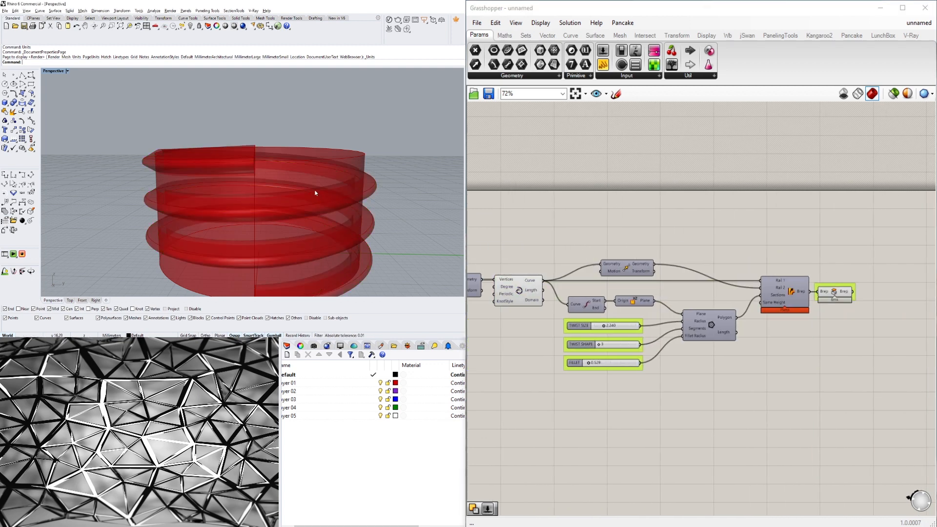
right_click_drag(314, 195, 224, 168)
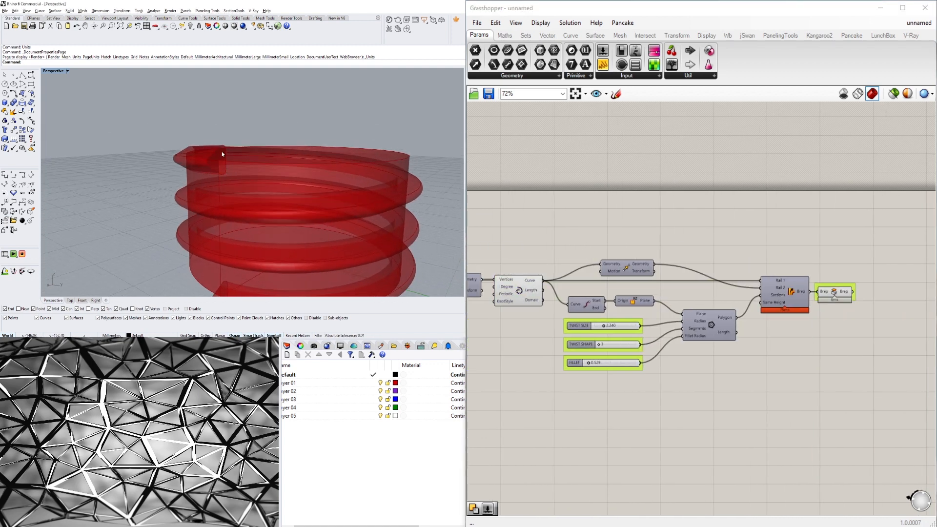
right_click_drag(859, 277, 673, 277)
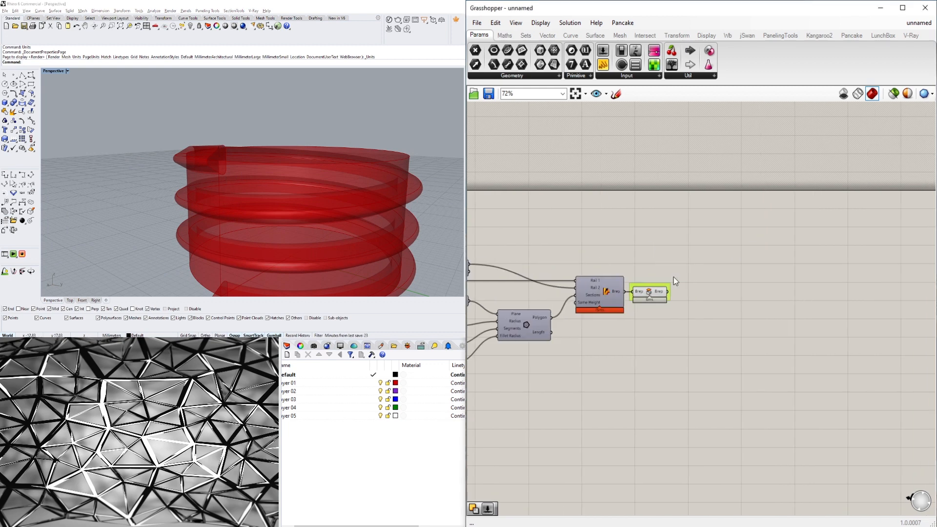
left_click_drag(659, 294, 686, 269)
left_click(424, 491)
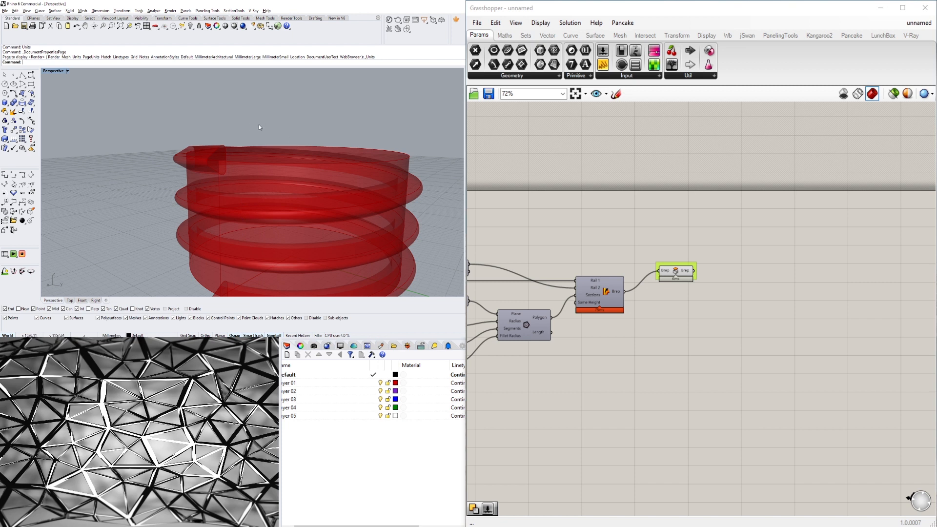
Add a Box parameter and feed the capped sweep into it.
double_click(757, 281)
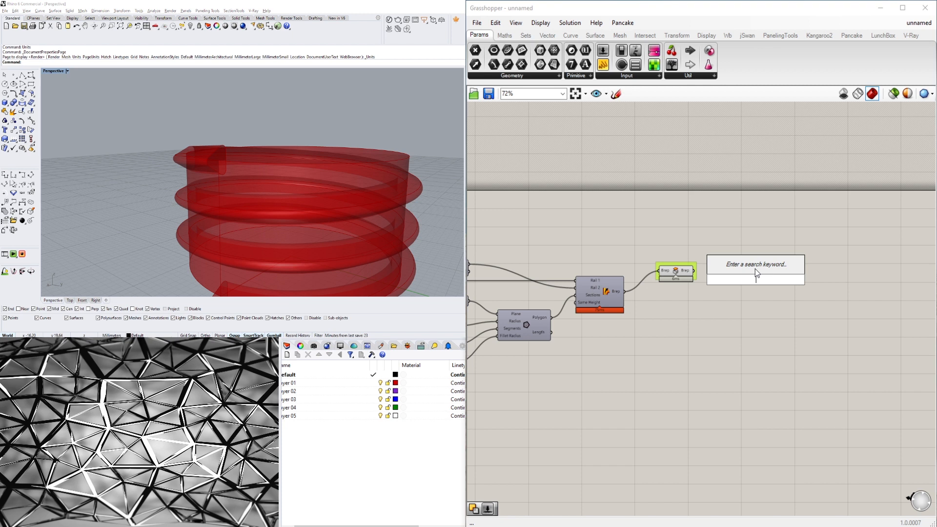
type("BOX")
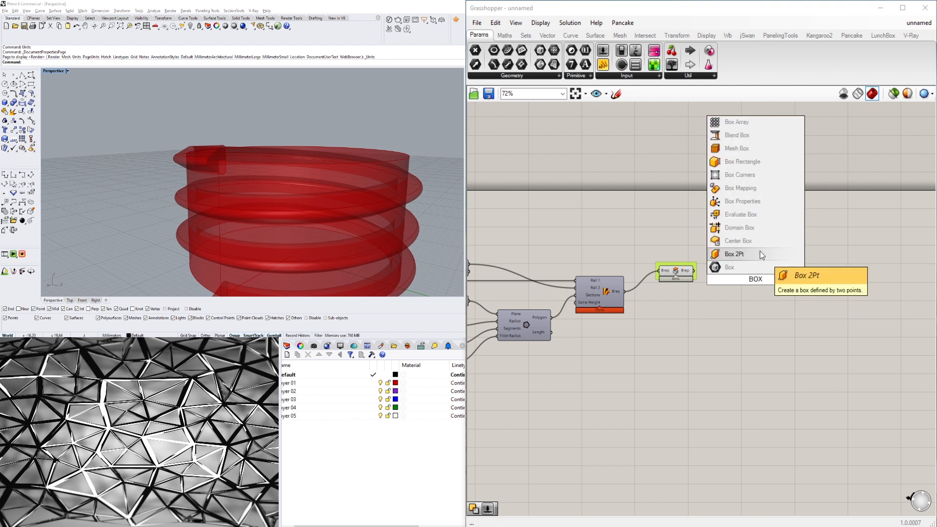
left_click(732, 268)
left_click_drag(694, 271, 719, 276)
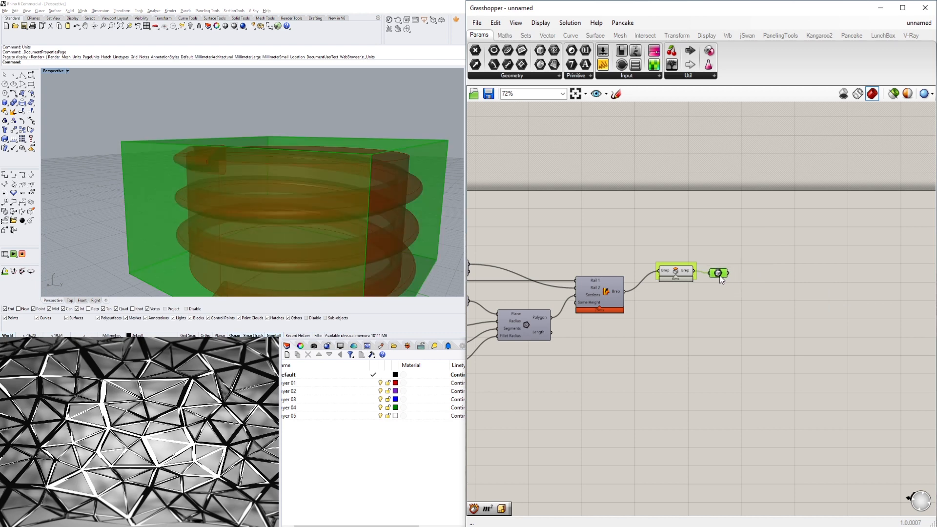
left_click(743, 307)
Add a Deconstruct Brep component and connect the box to its Brep input.
right_click_drag(387, 195, 314, 188)
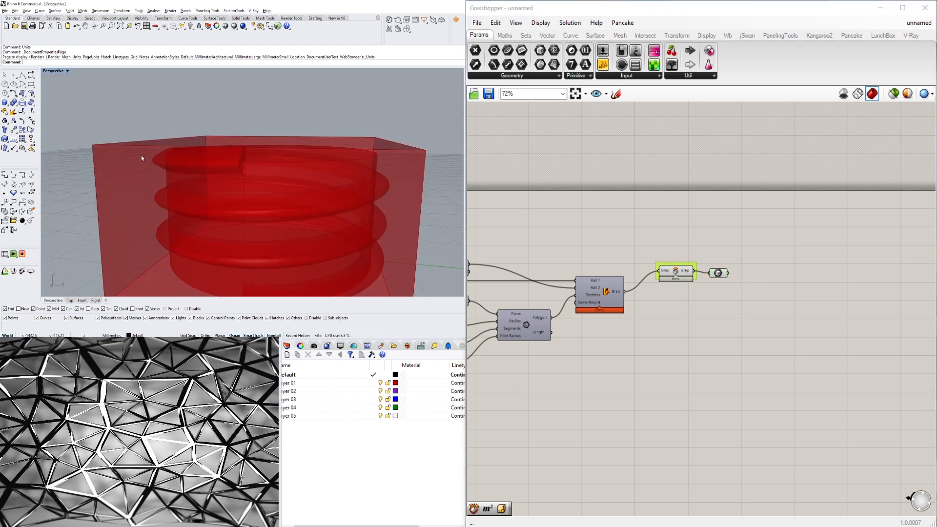
scroll(142, 157, "down", 3)
scroll(185, 183, "up", 2)
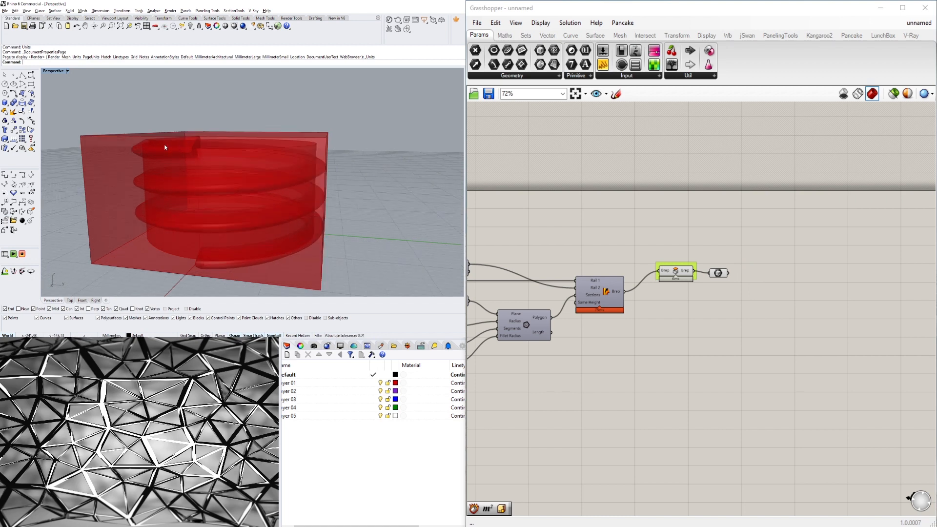
left_click(716, 277)
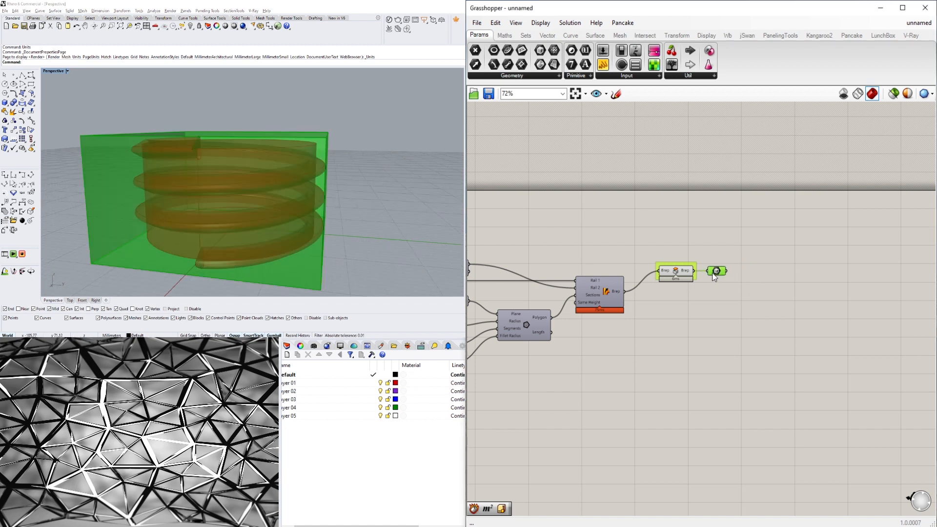
right_click_drag(283, 151, 291, 130)
double_click(758, 278)
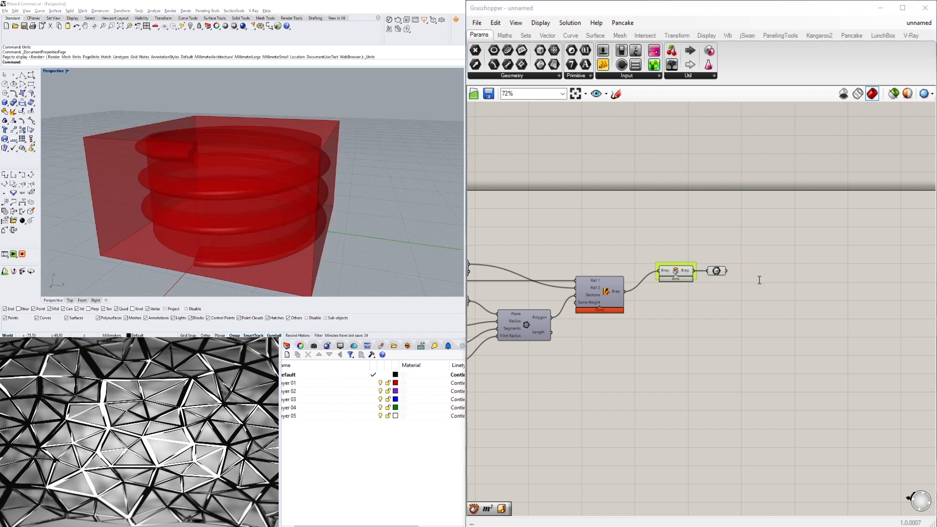
type("DEC")
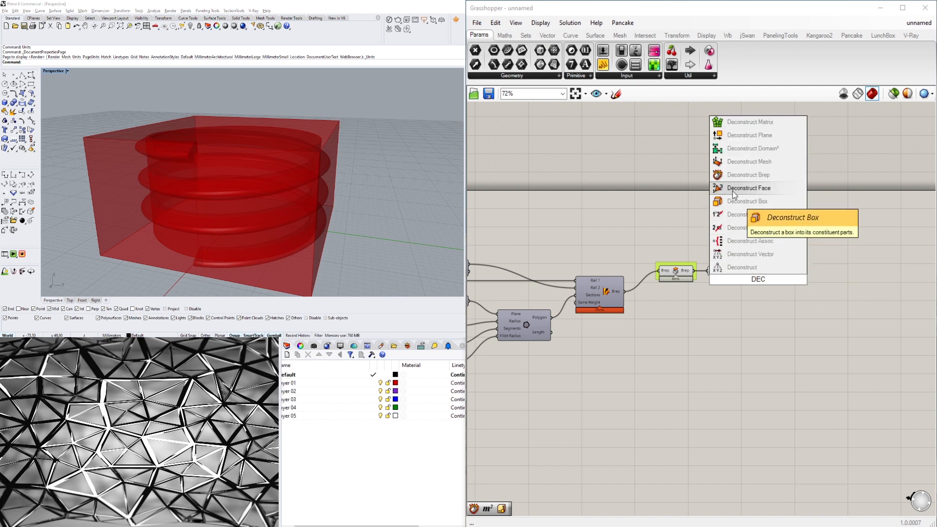
left_click(750, 175)
left_click_drag(727, 271, 759, 269)
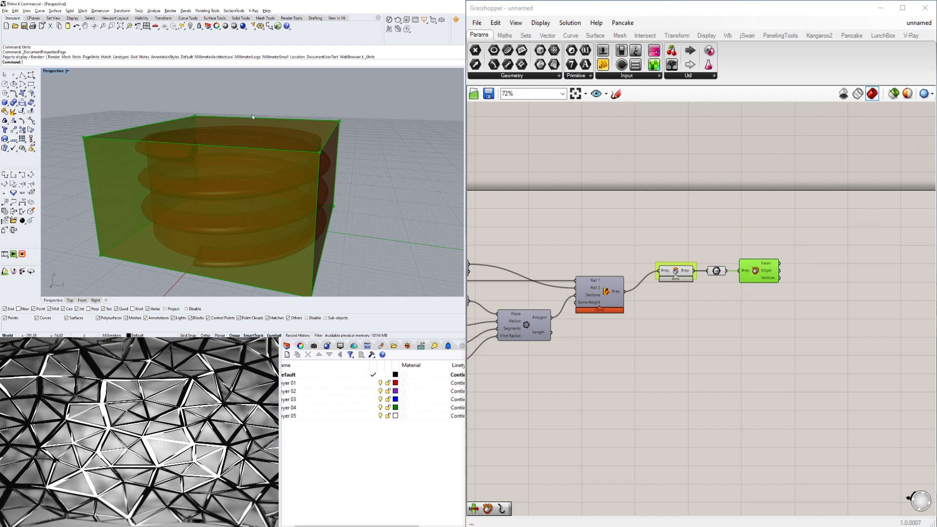
Add a List Item component and connect the Deconstruct Brep faces to its List input.
double_click(808, 268)
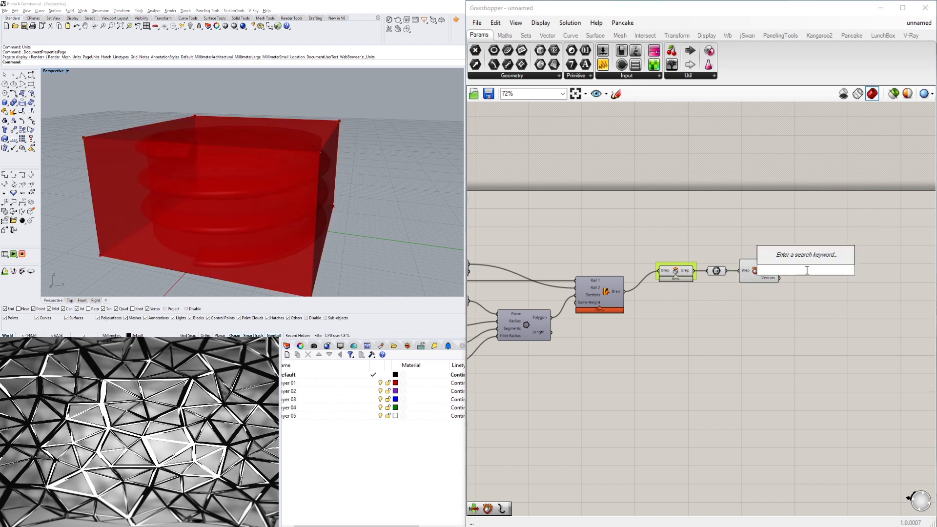
type("list")
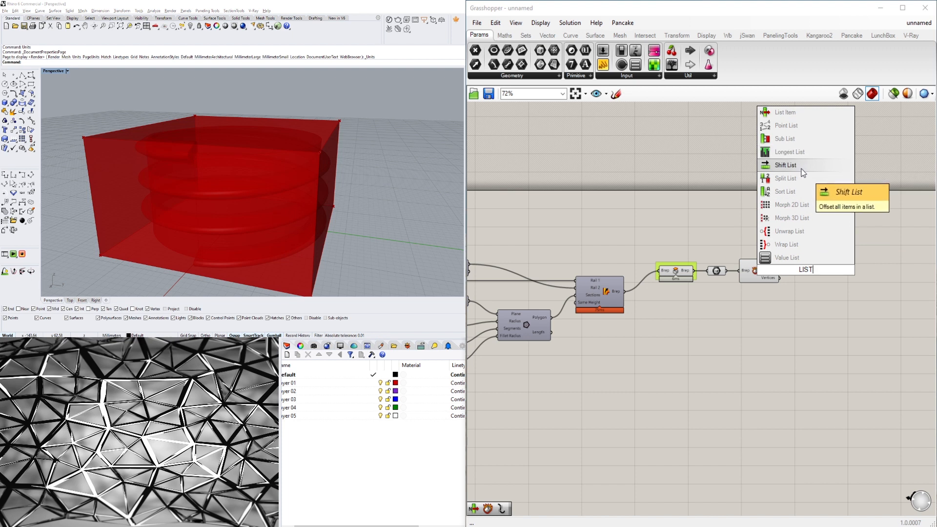
left_click(796, 113)
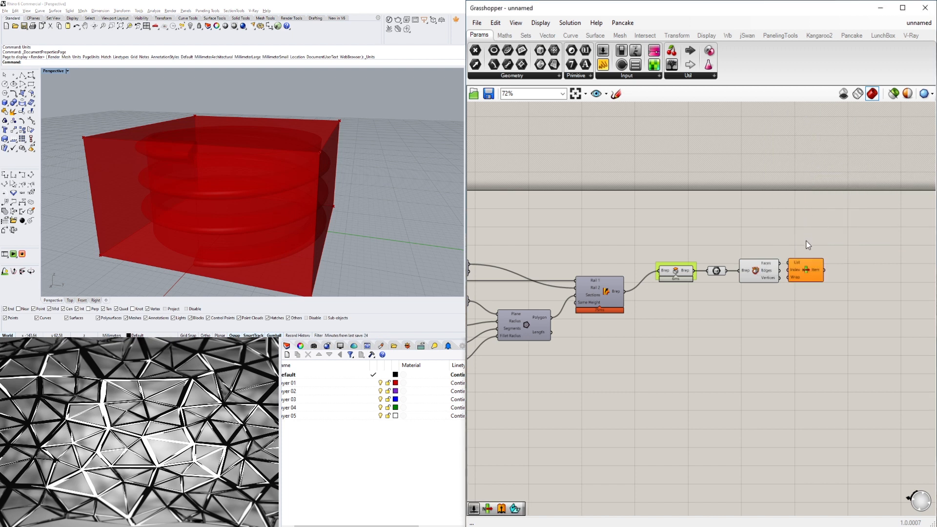
mouse_move(815, 270)
left_mouse_down()
mouse_move(832, 272)
mouse_move(792, 266)
mouse_move(810, 267)
left_mouse_up()
left_click(762, 273)
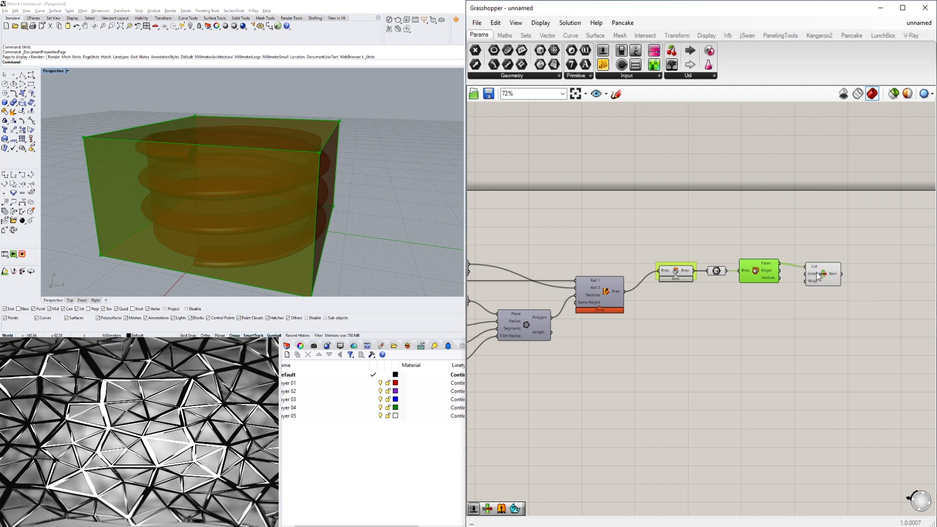
Reverse the List Item's list input so the box's top face is picked.
left_click(829, 281)
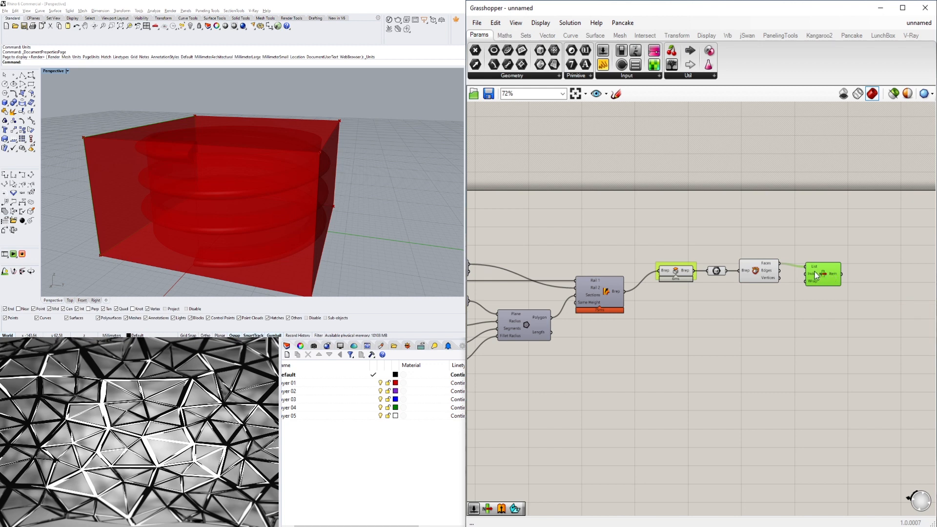
right_click(814, 268)
left_click(819, 236)
right_click_drag(315, 171, 198, 157)
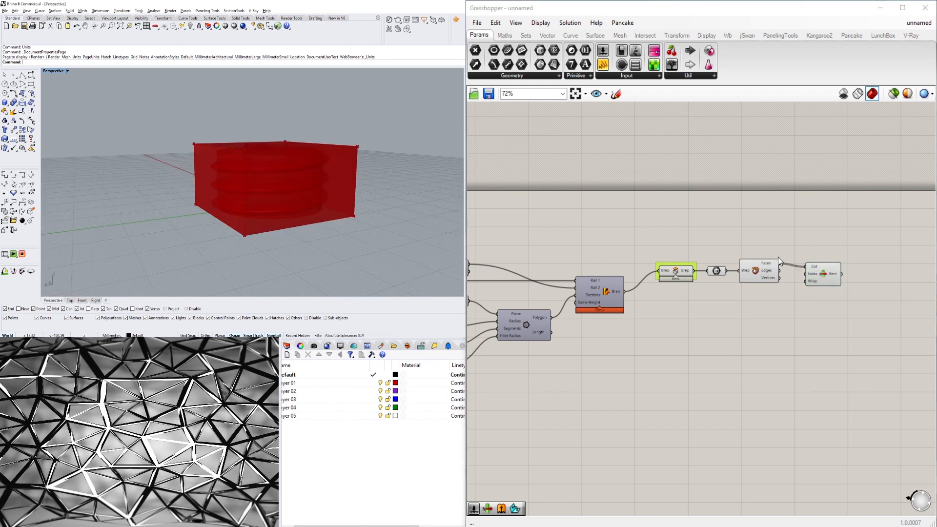
left_click(834, 282)
right_click_drag(247, 192, 275, 201)
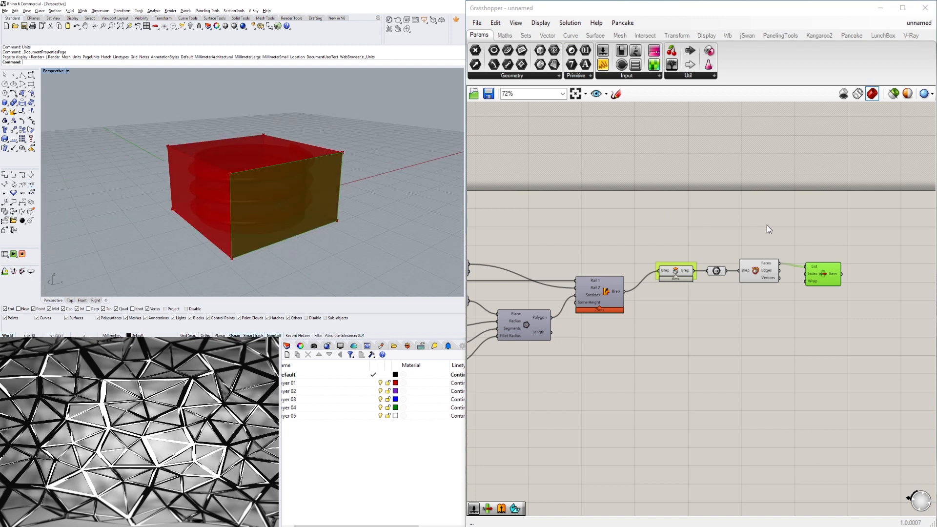
scroll(820, 268, "up", 5)
right_click(800, 271)
left_click(844, 341)
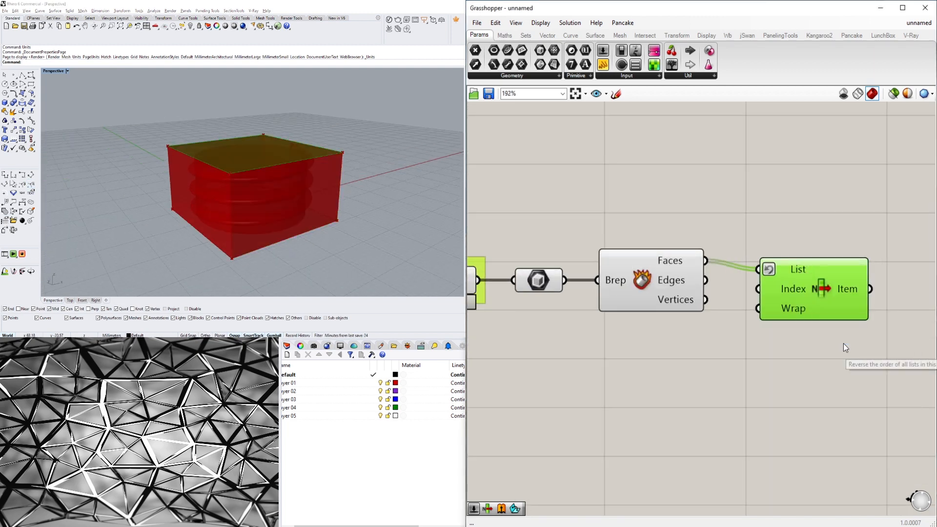
right_click_drag(244, 159, 337, 154)
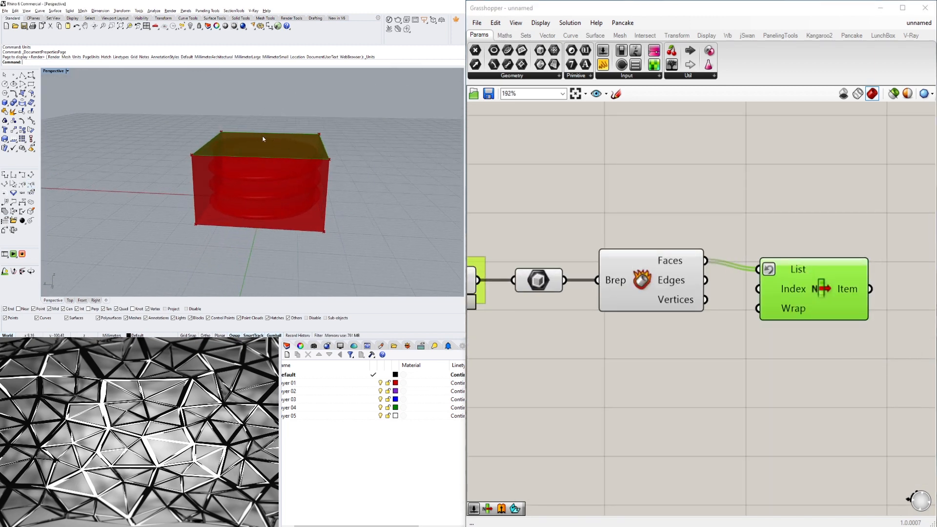
Turn off the preview of the Box parameter and the Deconstruct Brep component.
left_click_drag(798, 299, 788, 290)
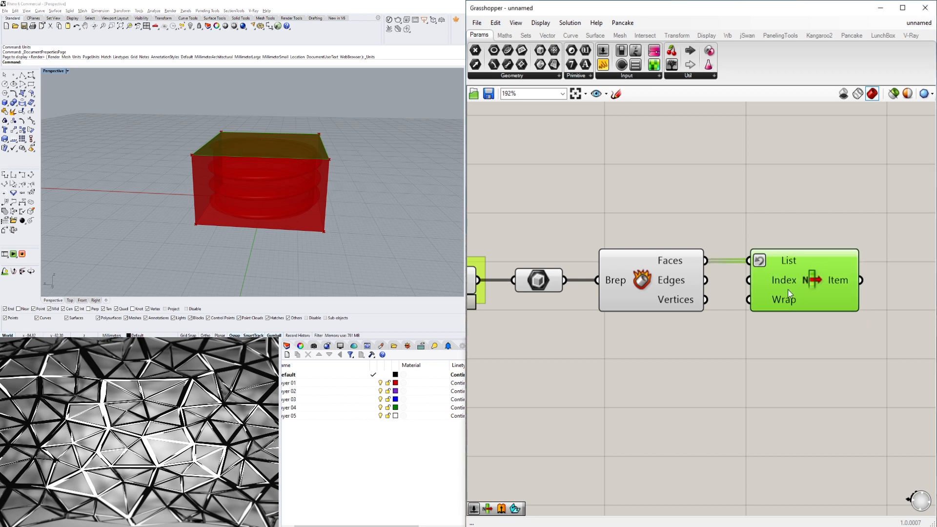
right_click(635, 282)
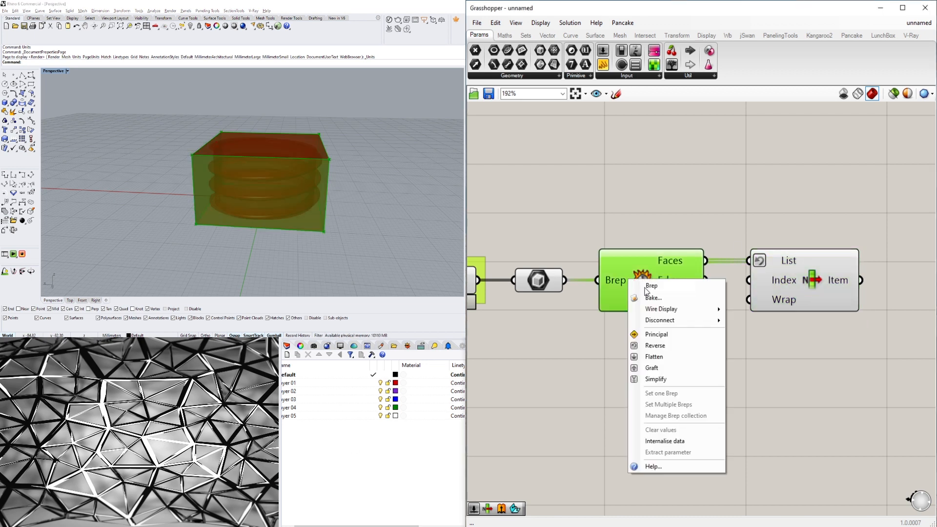
left_click(646, 218)
right_click(643, 278)
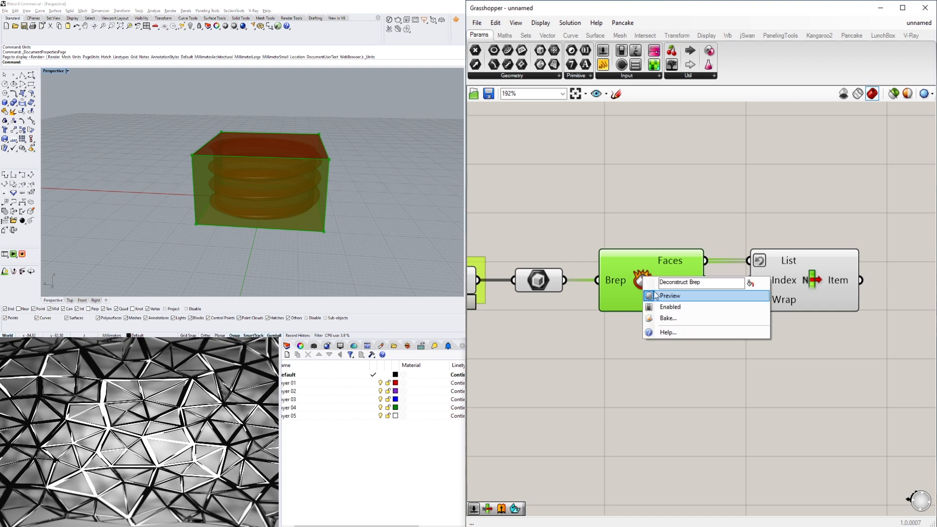
left_click(653, 292)
left_click_drag(636, 355, 537, 224)
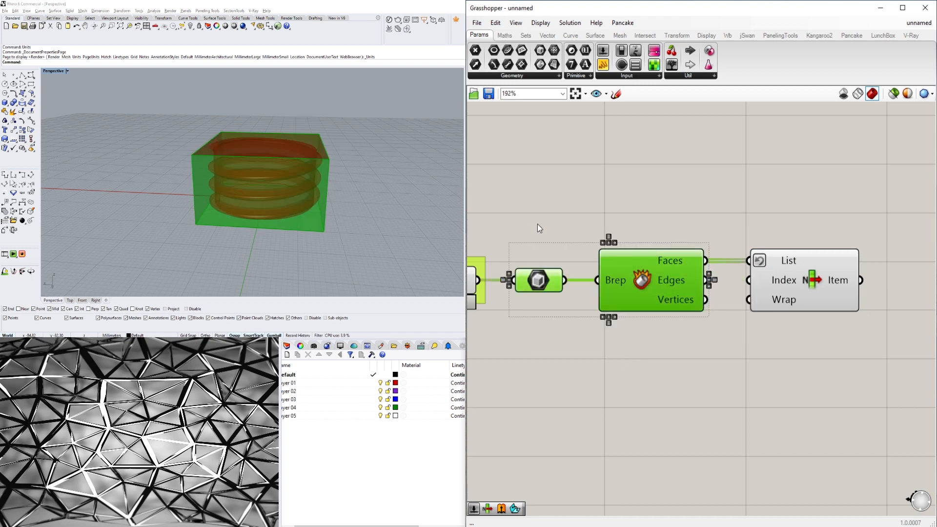
middle_click(538, 224)
left_click(571, 190)
Add an Extrude component and connect the List Item's Item output to its Base input.
right_click_drag(361, 160, 327, 147)
right_click_drag(376, 149, 332, 161)
right_click_drag(723, 212, 538, 232)
left_click_drag(608, 308, 619, 291)
double_click(752, 293)
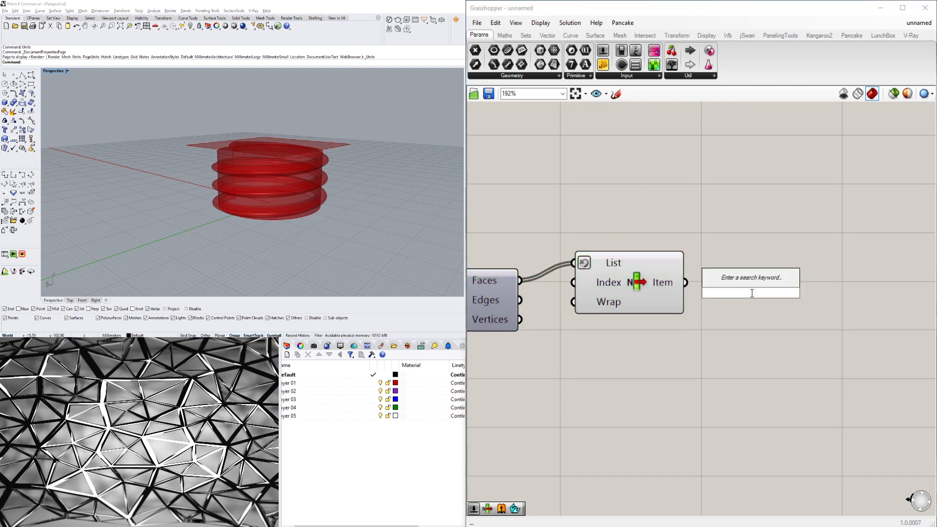
type("extrude")
key("Return")
left_click_drag(747, 294, 823, 297)
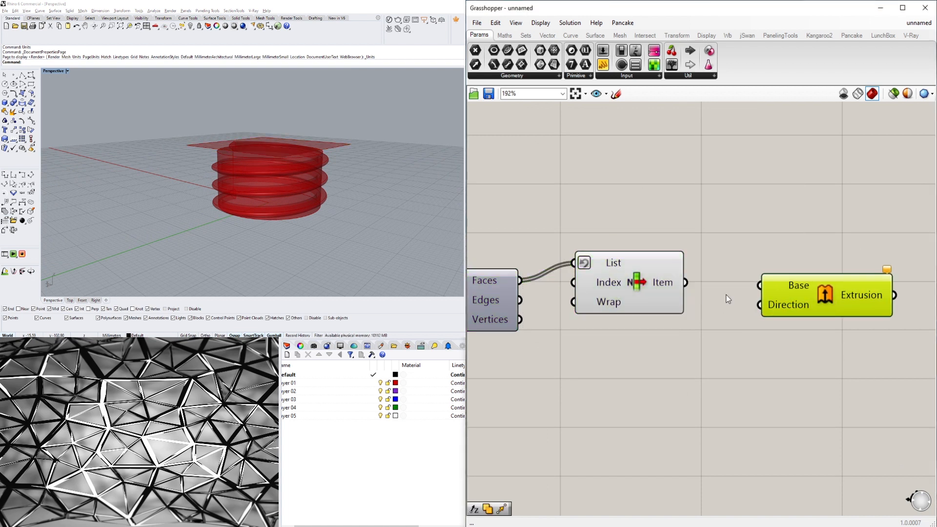
left_click(650, 287)
left_click_drag(685, 283, 760, 287)
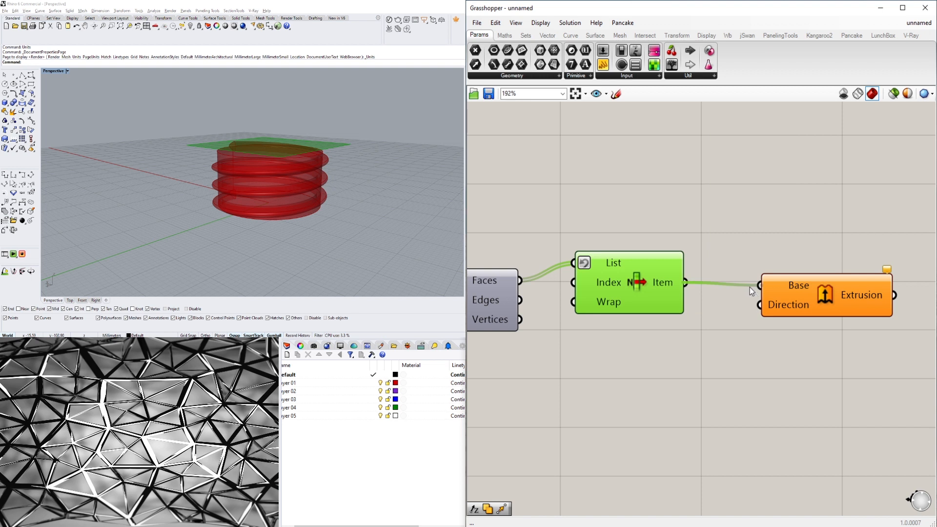
Add a Unit Z vector component next to the Extrude component.
left_click_drag(809, 305, 851, 344)
scroll(763, 327, "down", 1)
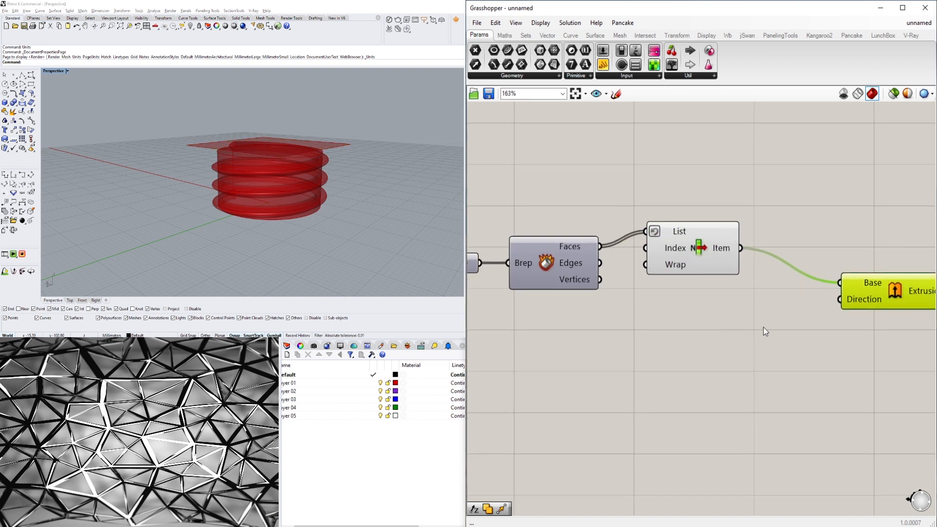
double_click(752, 327)
type("z")
left_click(745, 318)
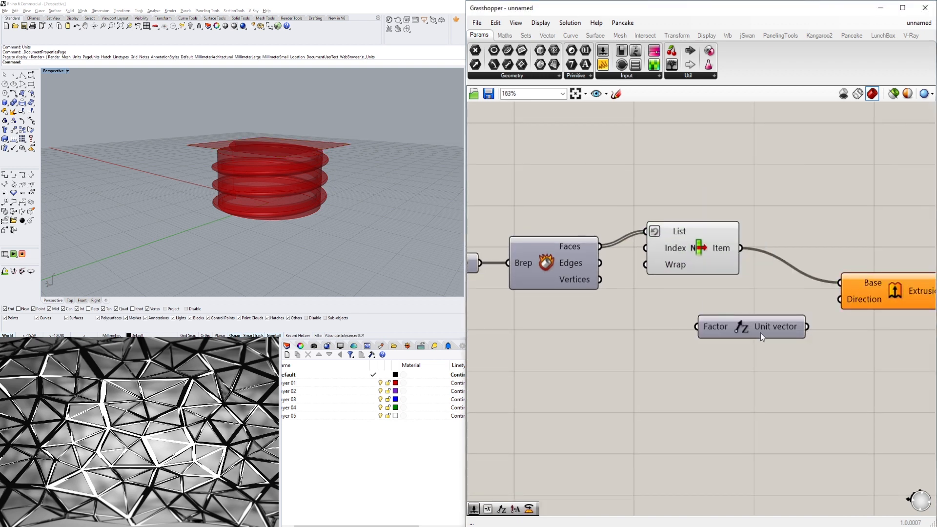
left_click_drag(759, 335, 698, 338)
Add a Negative component and feed the Unit Z vector into its Value input.
double_click(808, 336)
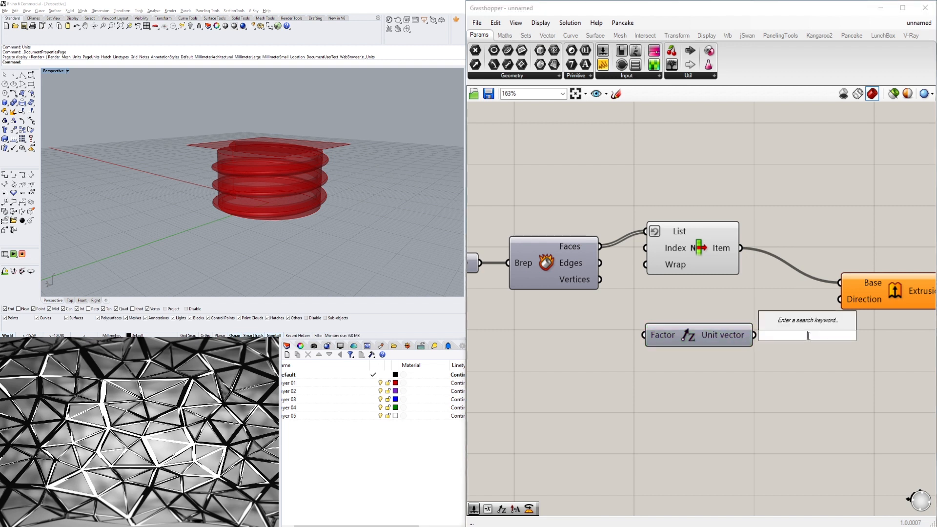
type("neg")
left_click(783, 321)
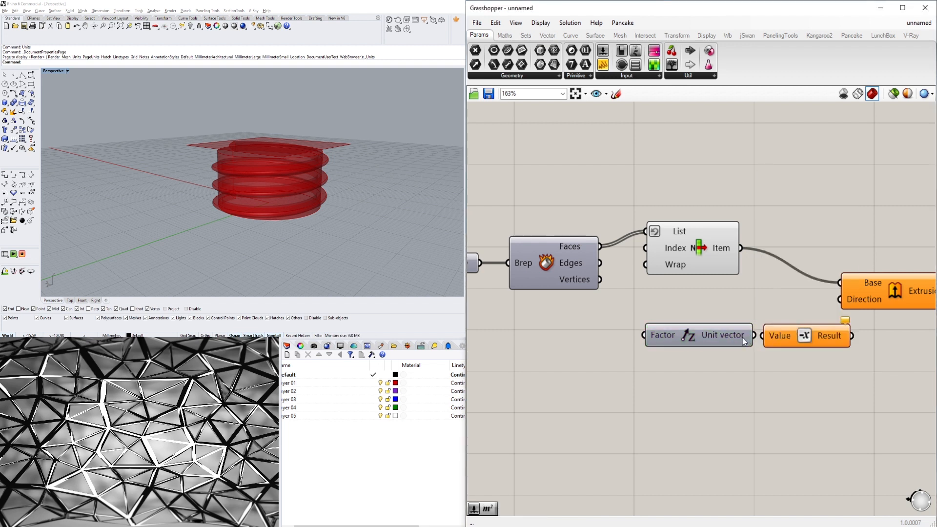
left_click_drag(698, 336, 674, 340)
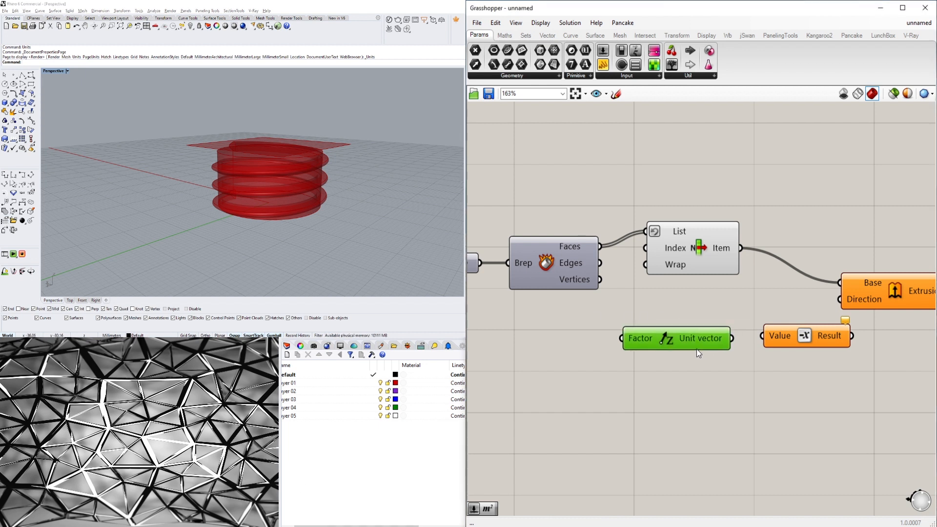
left_click_drag(730, 342, 784, 341)
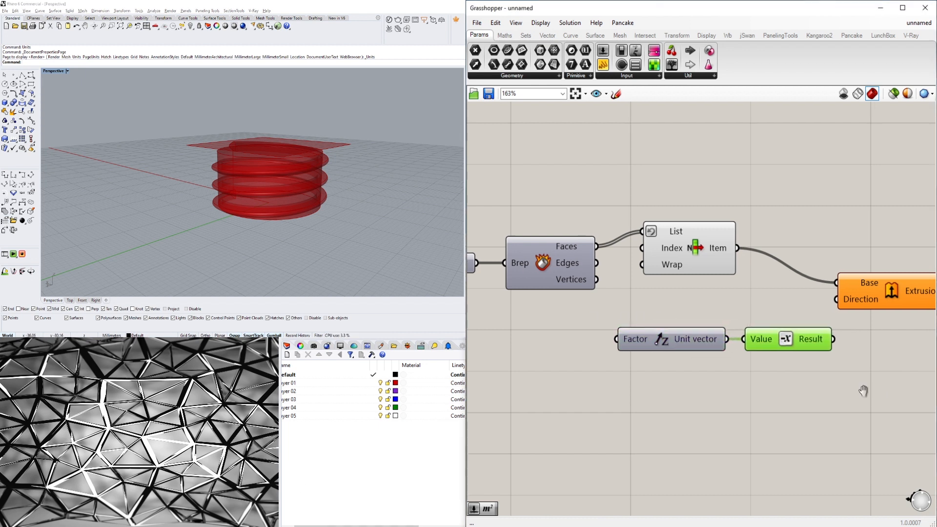
Connect the Negative result to the Extrude component's Direction input.
right_click_drag(879, 390, 735, 398)
left_click_drag(736, 305, 819, 281)
left_click_drag(693, 347, 780, 283)
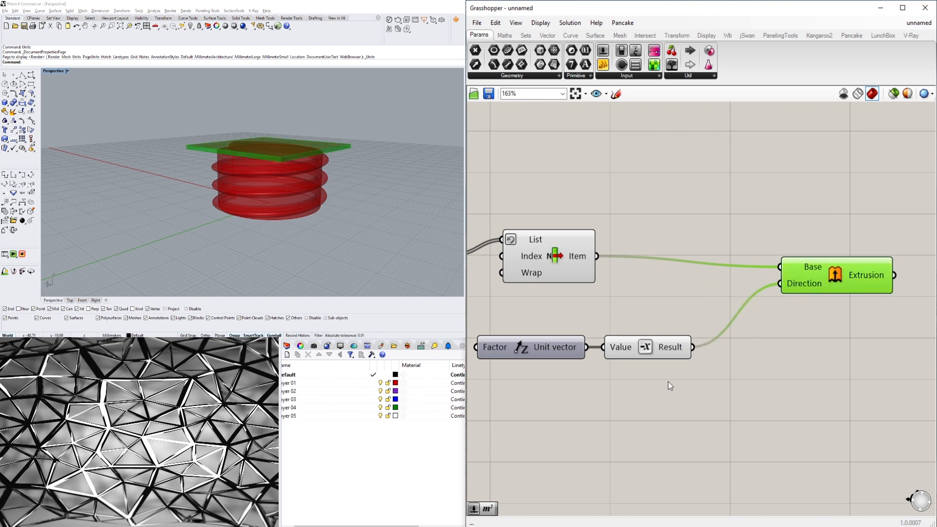
right_click_drag(669, 382, 932, 365)
Add a number slider set to 1.5 and connect it to the Unit Z Factor input.
double_click(563, 344)
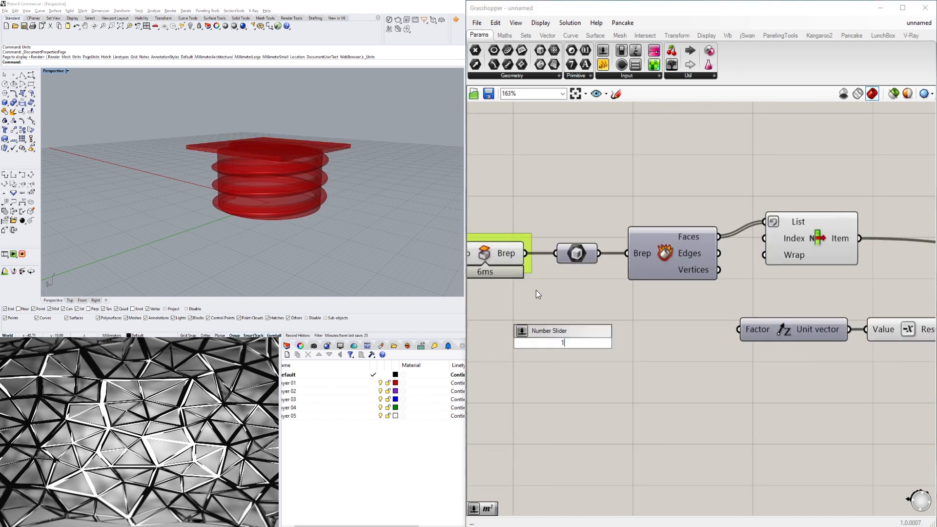
type("1.5")
key("Return")
left_click_drag(645, 343, 737, 330)
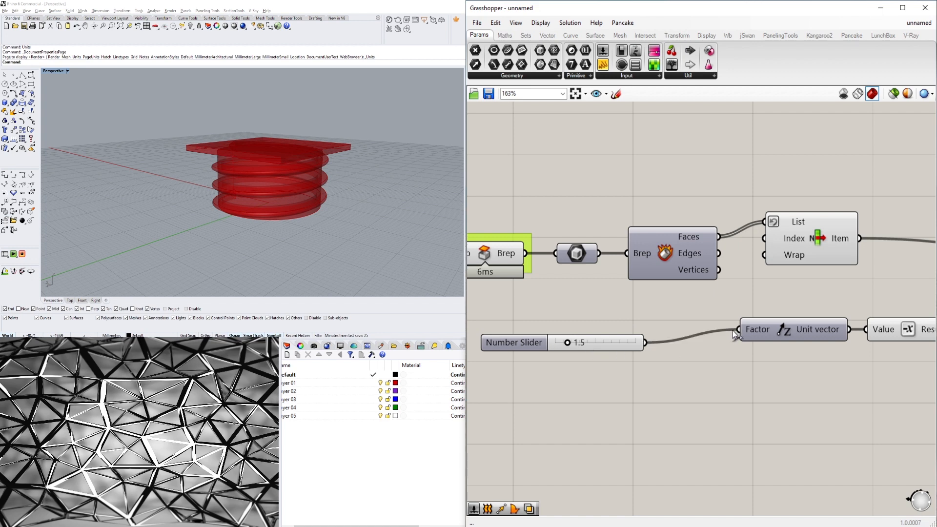
left_click_drag(510, 347, 568, 339)
Turn off the List Item component's preview.
right_click_drag(741, 366, 571, 369)
scroll(571, 368, "down", 1)
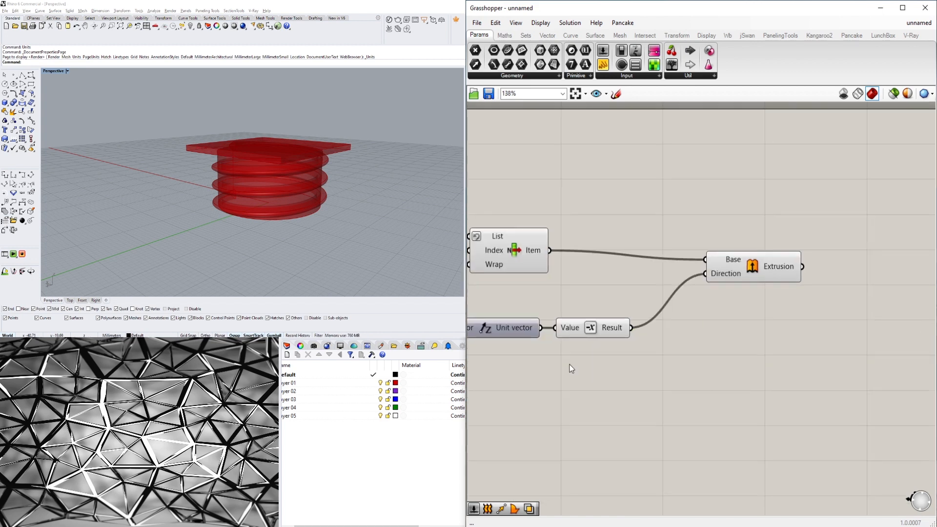
left_click(501, 261)
right_click(512, 245)
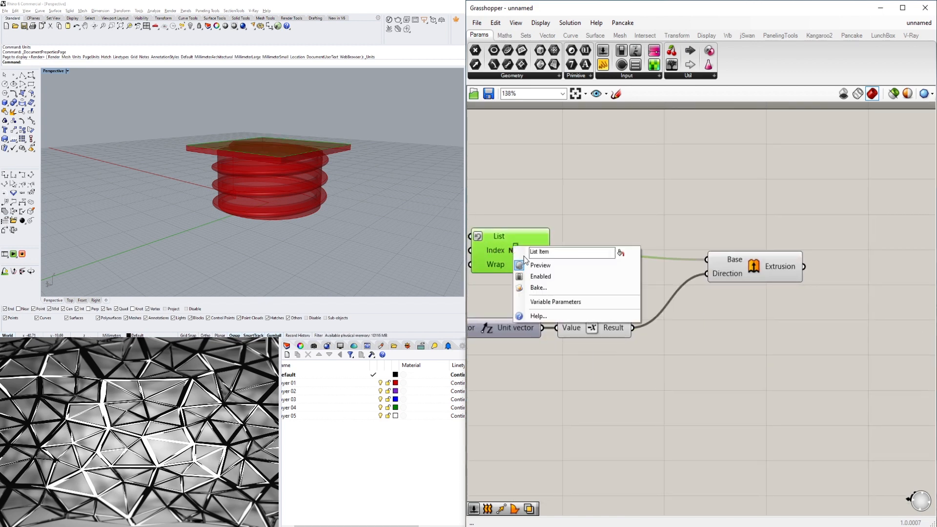
left_click(410, 158)
scroll(243, 157, "up", 10)
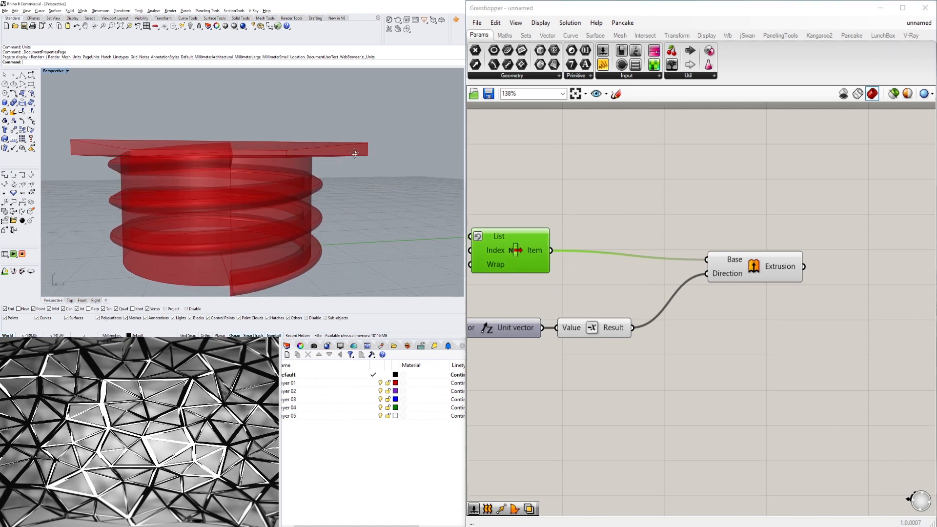
right_click_drag(242, 157, 188, 156)
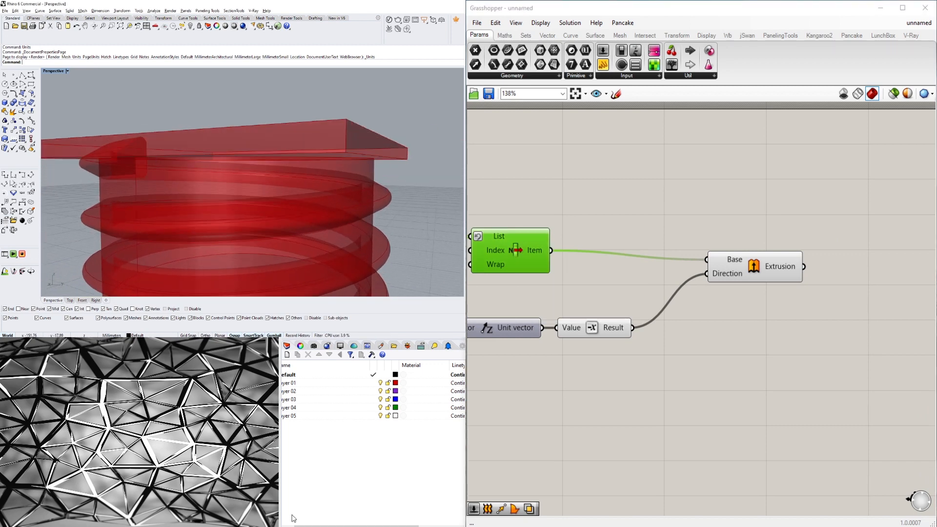
Set the number slider to 1.0.
right_click_drag(582, 347, 856, 366)
scroll(636, 360, "up", 7)
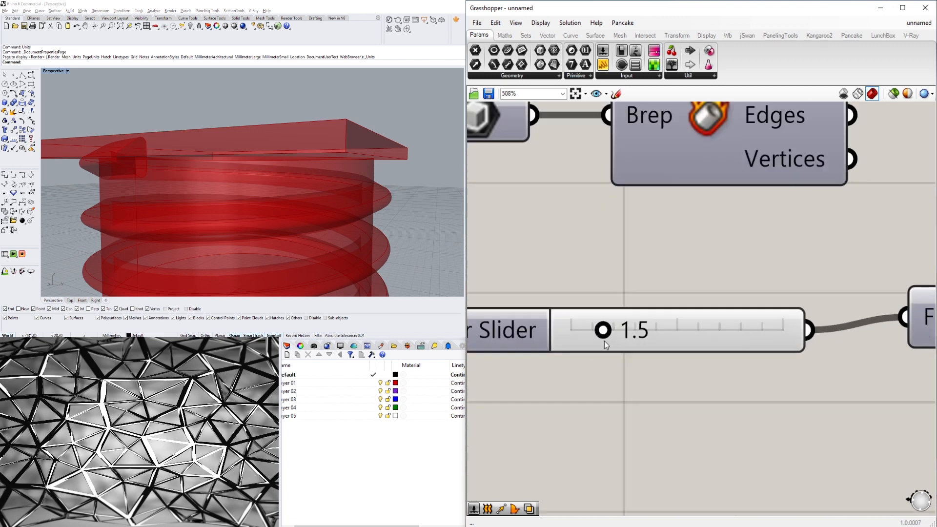
left_click_drag(599, 331, 589, 330)
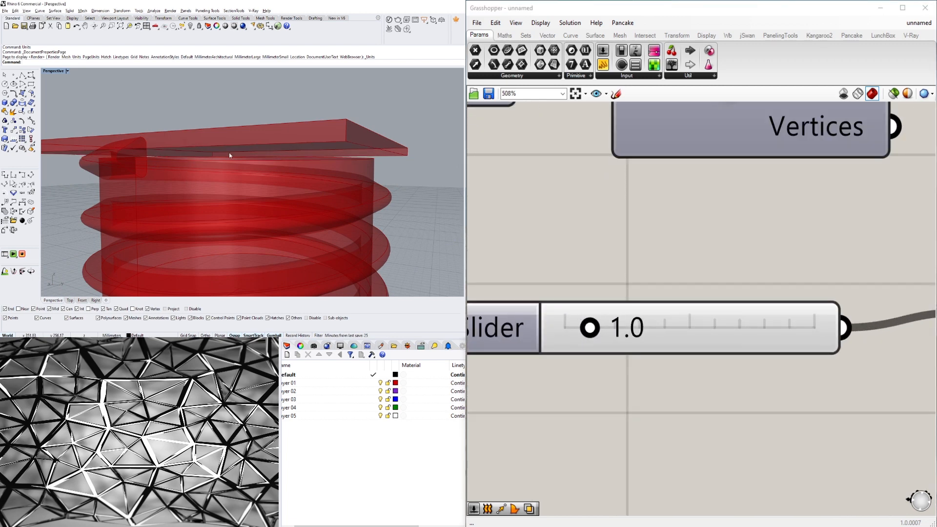
Connect the TWIST SIZE slider to the Unit Z Factor input.
scroll(588, 245, "down", 5)
left_click(678, 333)
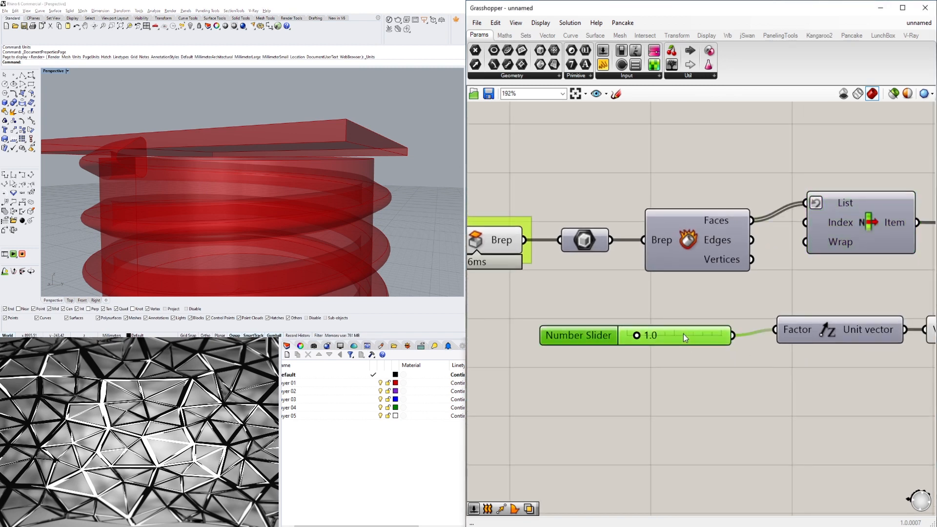
scroll(577, 335, "down", 4)
right_click_drag(612, 385, 935, 389)
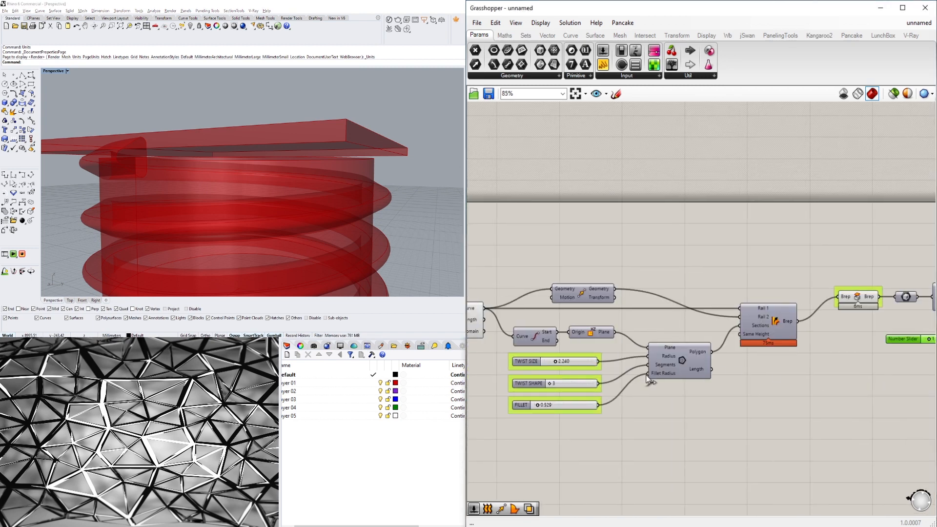
right_click_drag(647, 381, 662, 325)
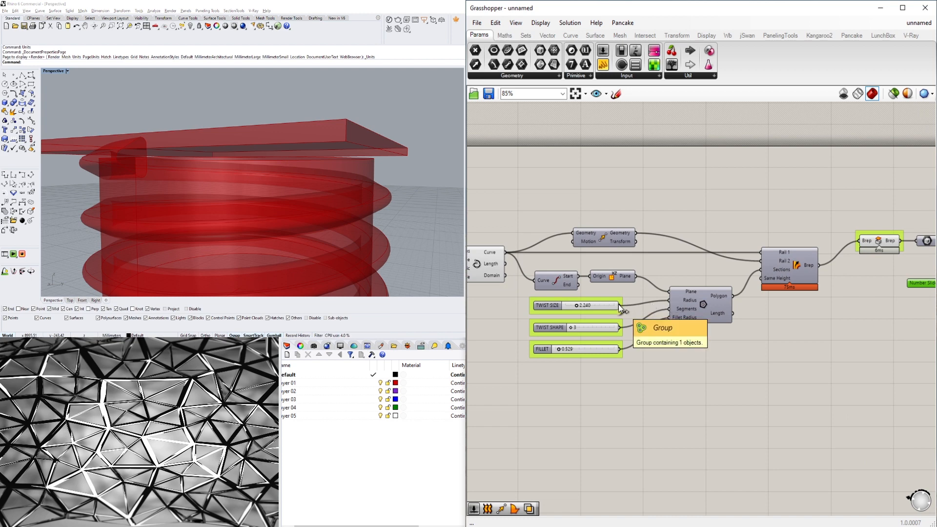
scroll(627, 307, "down", 5)
left_click_drag(619, 306, 825, 297)
Delete the standalone number slider.
scroll(730, 302, "up", 4)
scroll(821, 296, "up", 4)
right_click_drag(220, 161, 240, 172)
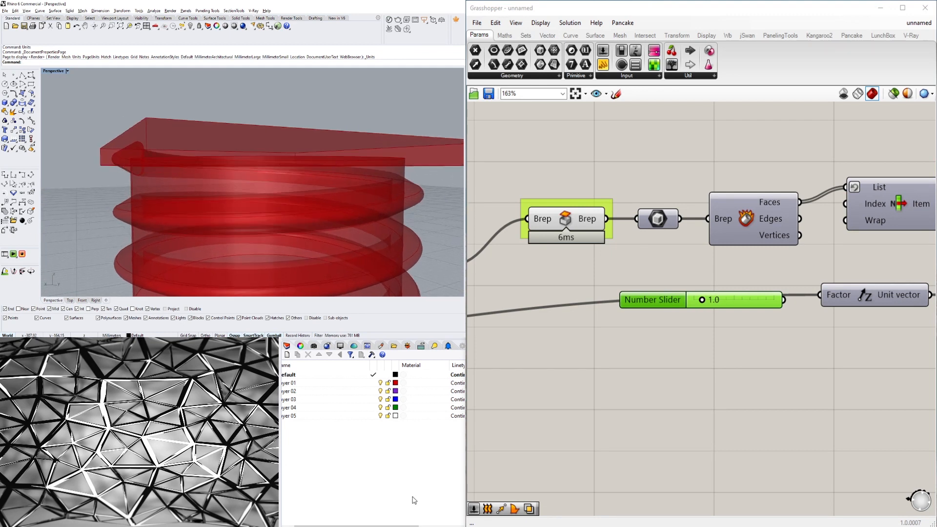
left_click_drag(667, 304, 626, 368)
right_click_drag(825, 385, 778, 364)
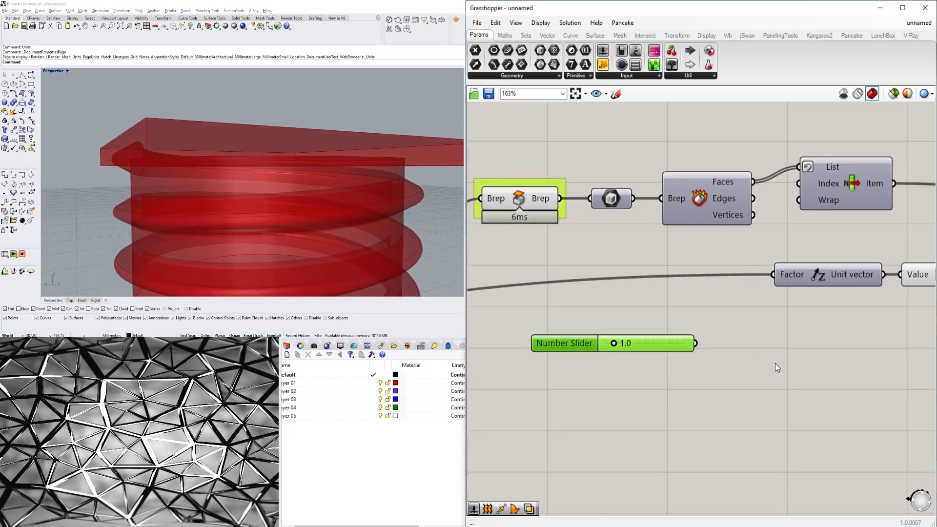
key("Delete")
Add a Multiplication component and connect the TWIST SIZE slider to its A input.
scroll(776, 341, "down", 2)
left_click(759, 269)
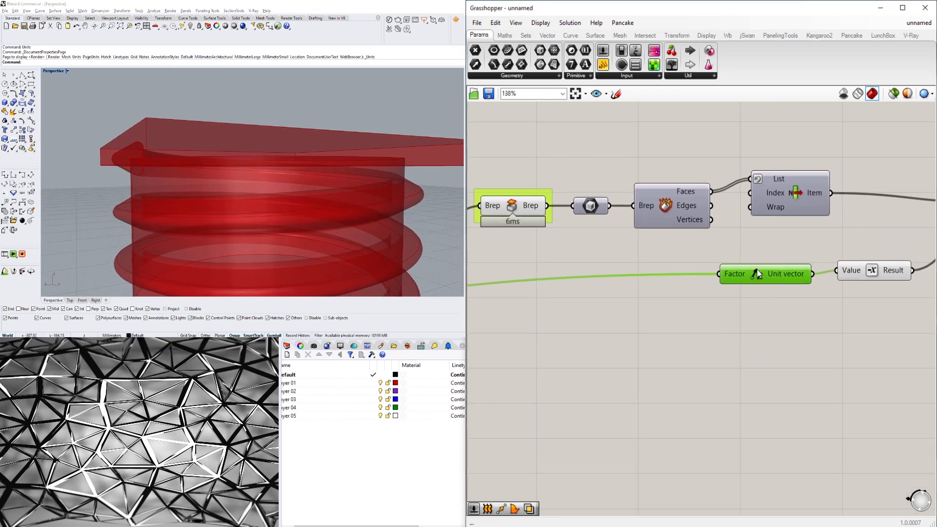
right_click_drag(614, 363, 734, 350)
right_click_drag(247, 150, 203, 154)
right_click_drag(844, 246, 780, 247)
scroll(780, 247, "down", 2)
right_click_drag(484, 302, 804, 292)
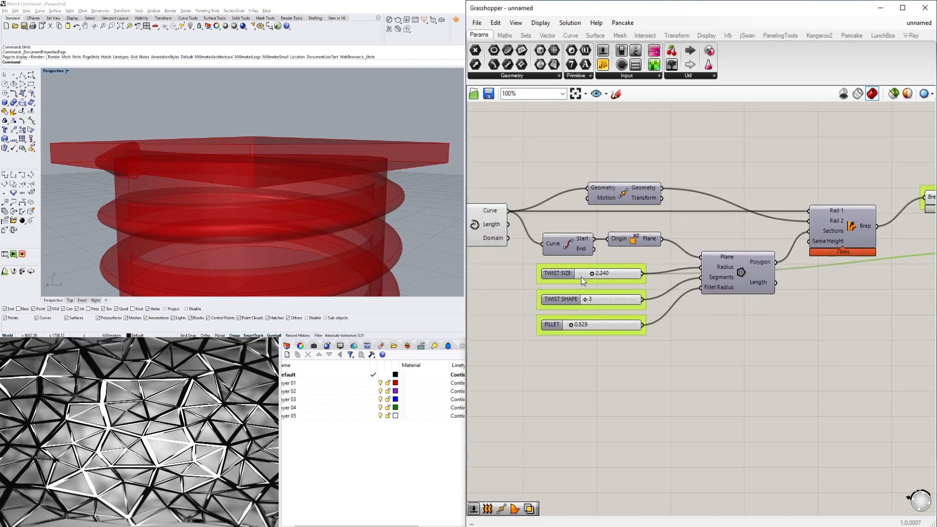
left_click(616, 276)
right_click_drag(710, 291, 701, 298)
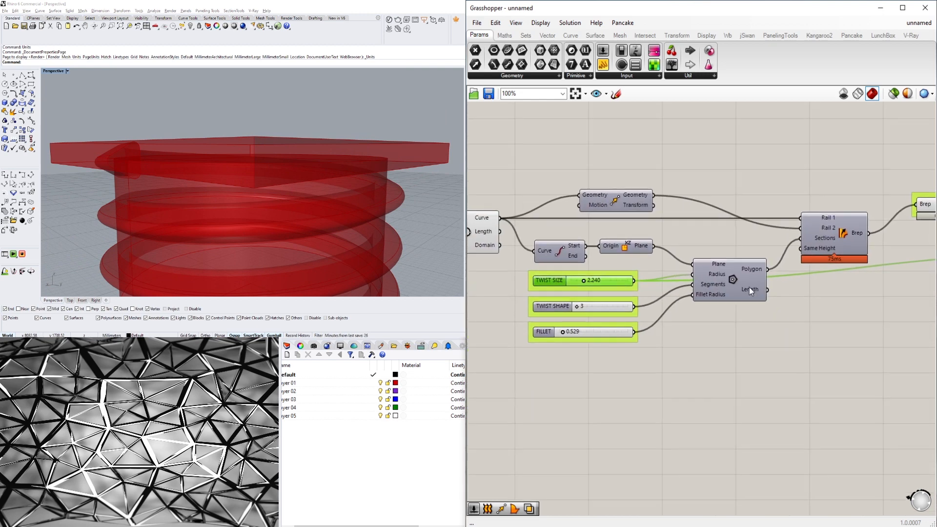
double_click(830, 316)
type("*")
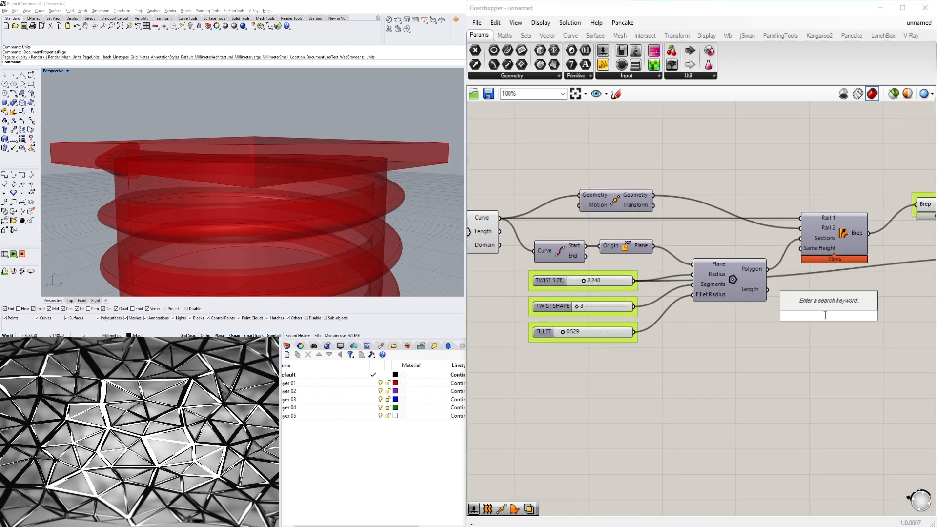
key("Return")
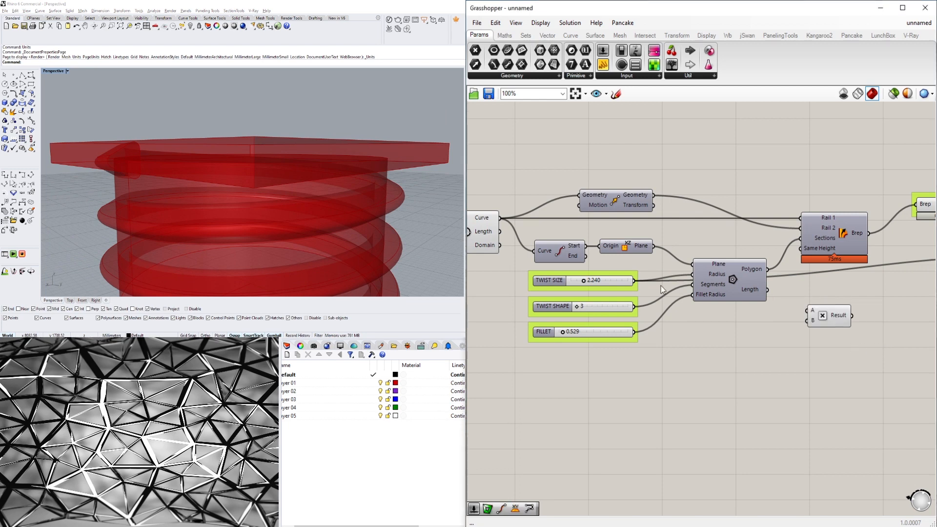
left_click_drag(634, 281, 807, 310)
Connect the multiplication Result to the Unit Z Factor input and place the component beside it.
scroll(668, 332, "down", 3)
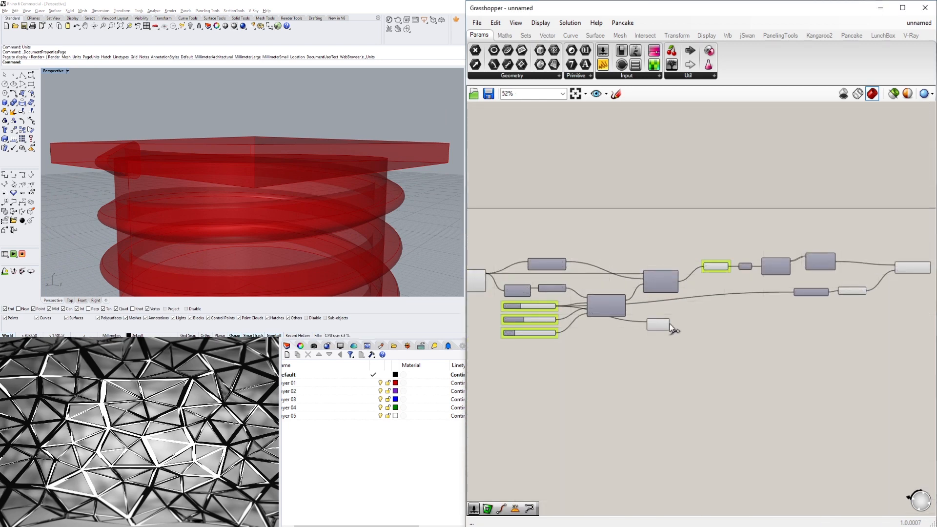
left_click_drag(670, 324, 806, 276)
scroll(793, 307, "up", 3)
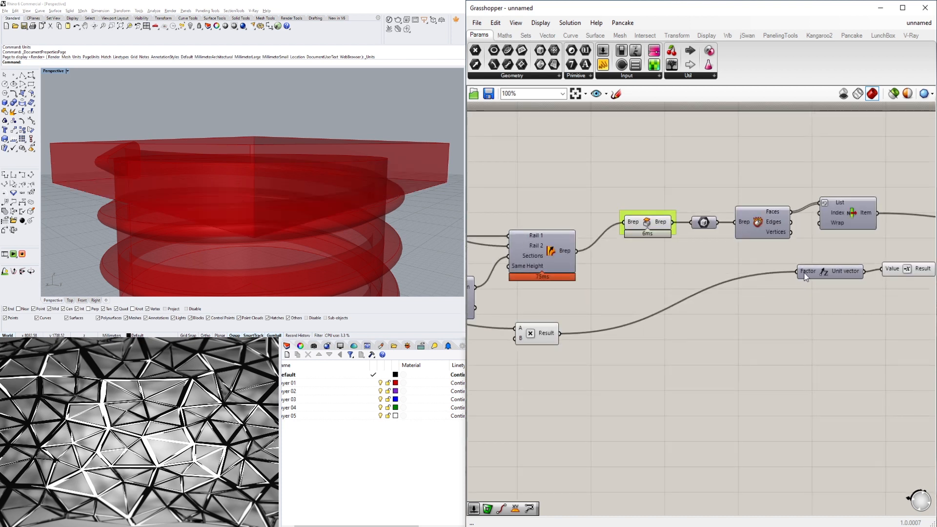
left_click_drag(561, 334, 798, 273)
left_click_drag(530, 340, 754, 279)
right_click_drag(254, 195, 369, 194)
scroll(168, 175, "down", 5)
scroll(171, 183, "up", 5)
scroll(186, 193, "down", 4)
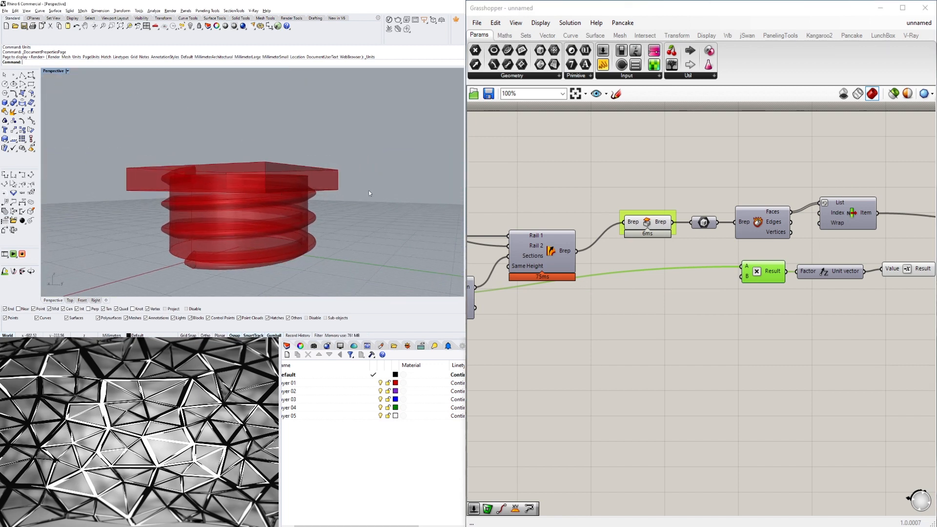
Delete the Multiplication component and add a number slider set to 1.5.
left_click_drag(764, 273, 753, 288)
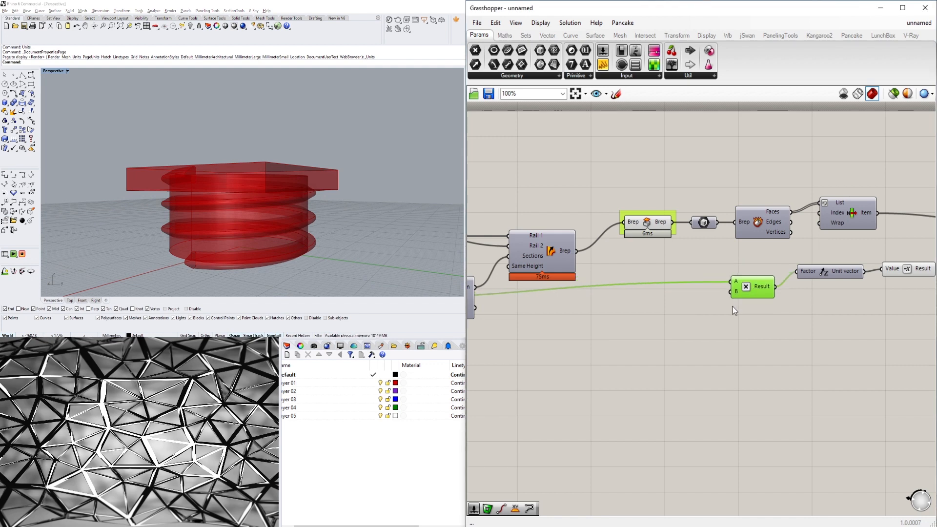
key("Delete")
double_click(713, 295)
type("1.5")
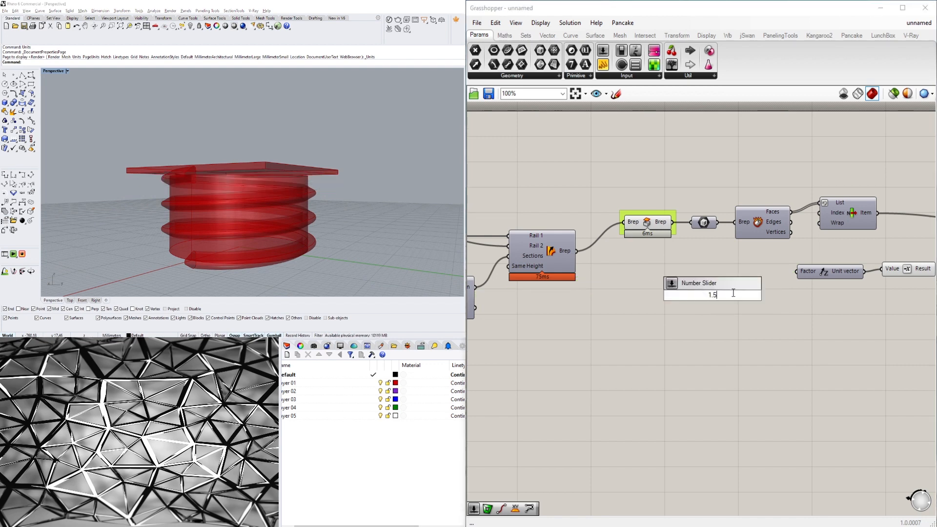
key("Return")
Connect the new slider to the Unit Z Factor input and adjust it to about 3.2.
left_click_drag(762, 297, 797, 271)
scroll(717, 297, "up", 3)
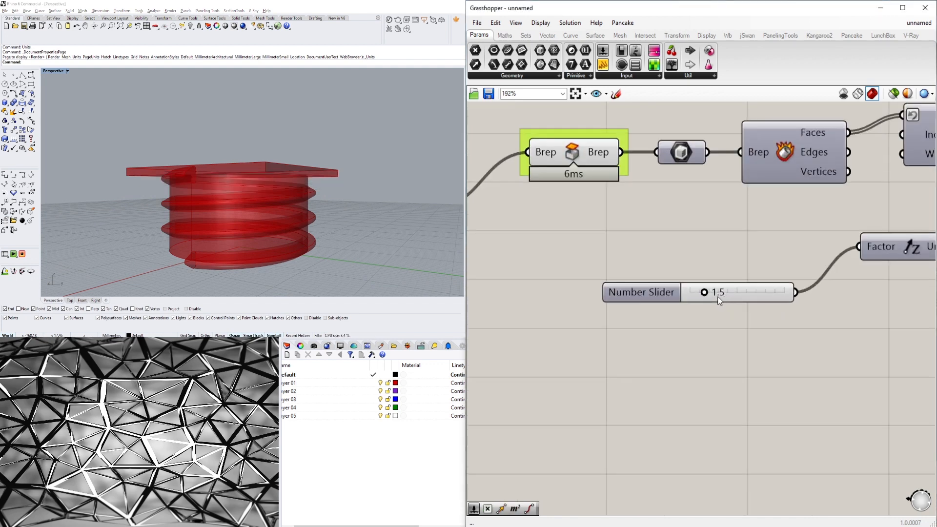
scroll(718, 297, "up", 2)
left_click_drag(701, 293, 717, 293)
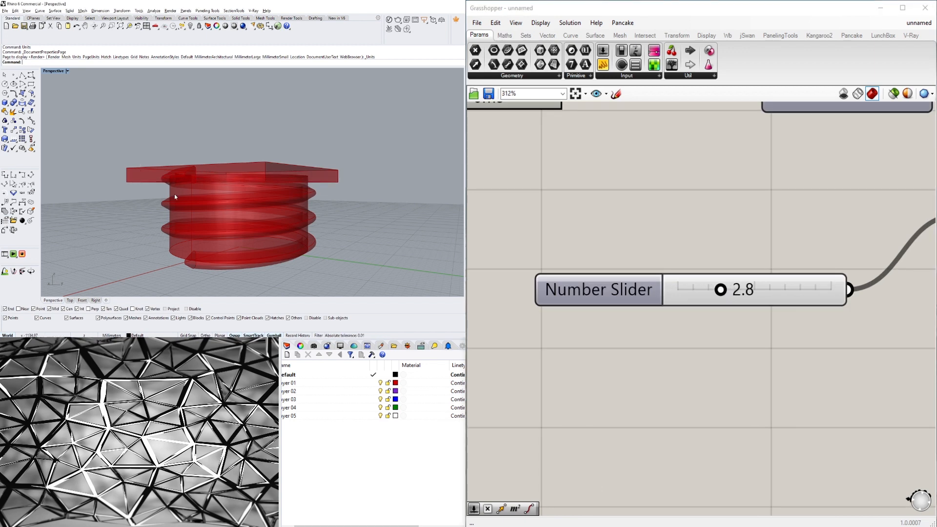
scroll(176, 185, "up", 6)
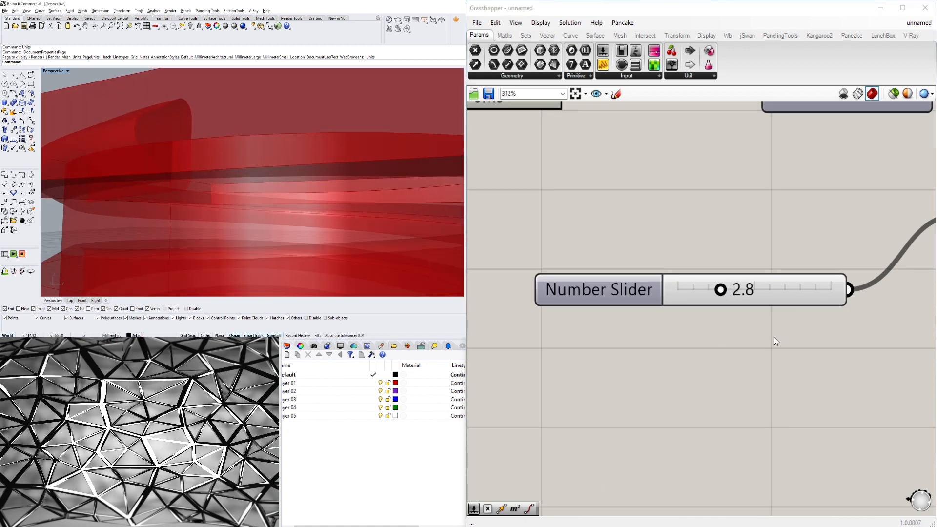
left_click_drag(721, 295, 728, 296)
scroll(713, 306, "down", 5)
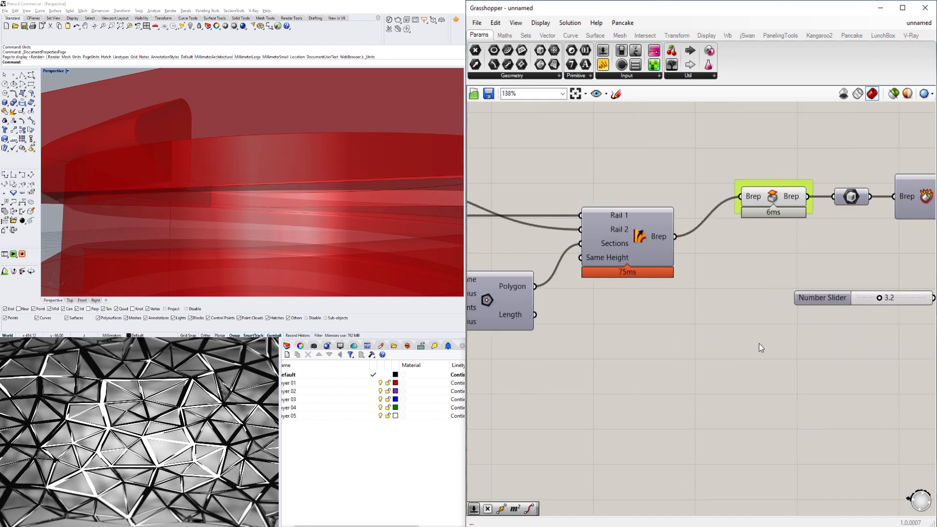
scroll(532, 344, "down", 2)
Add a Multiplication component near the polygon parameters.
right_click_drag(532, 344, 814, 344)
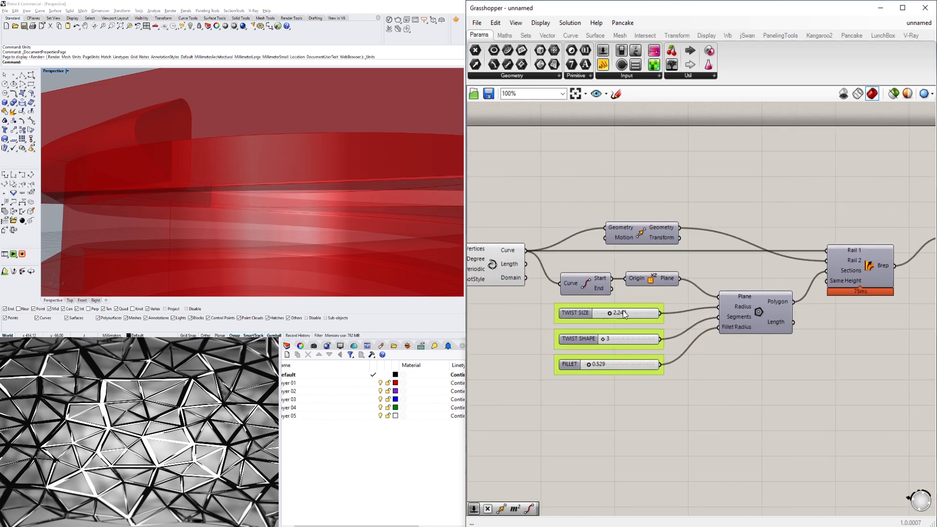
right_click_drag(758, 322, 577, 325)
double_click(711, 335)
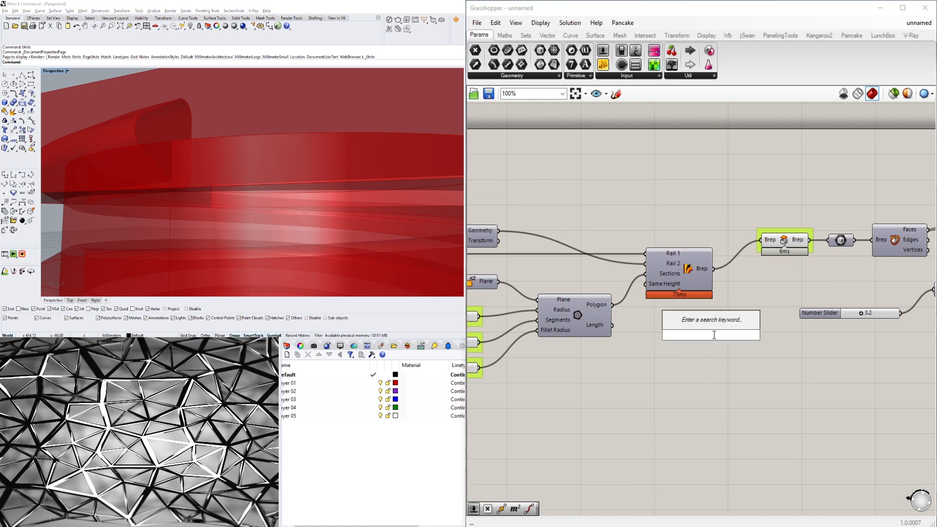
type("multiplication")
key("Return")
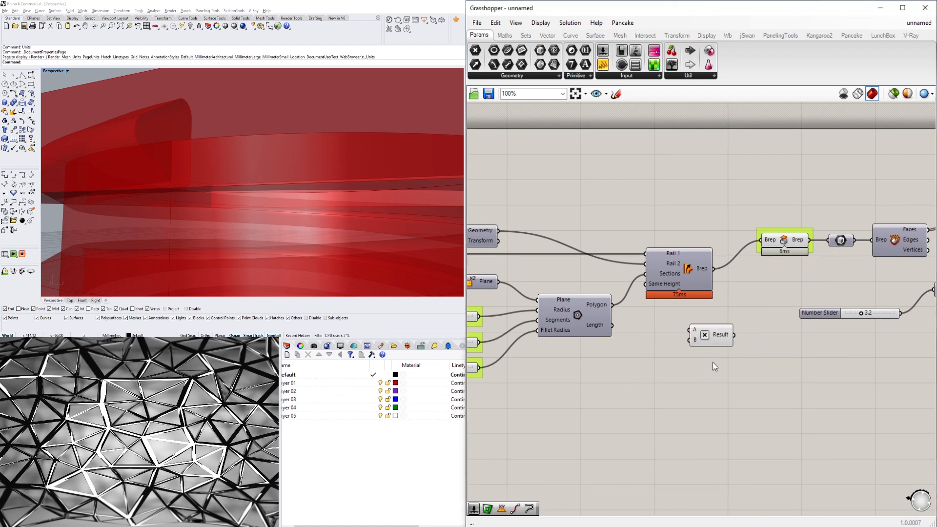
Add a number slider set to 1.5 below the Multiplication component.
double_click(665, 365)
type("1.5")
key("Return")
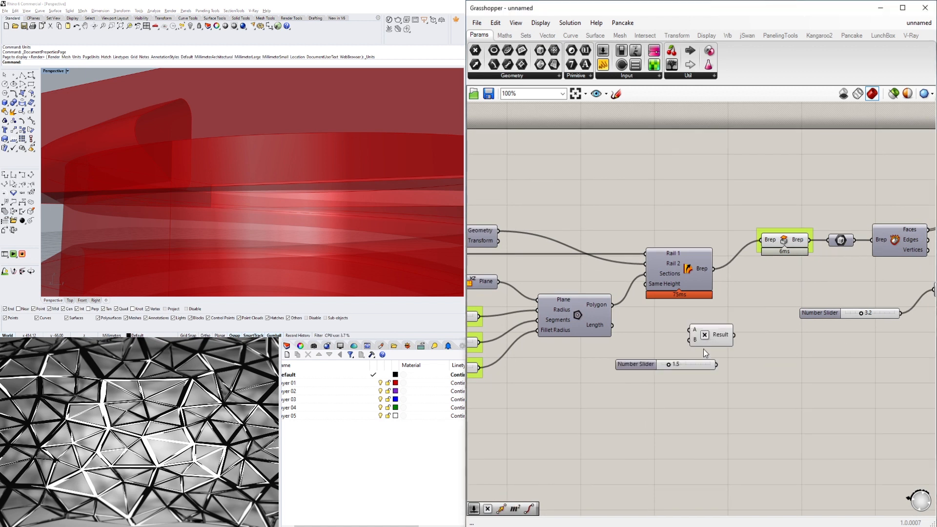
right_click_drag(576, 349, 712, 356)
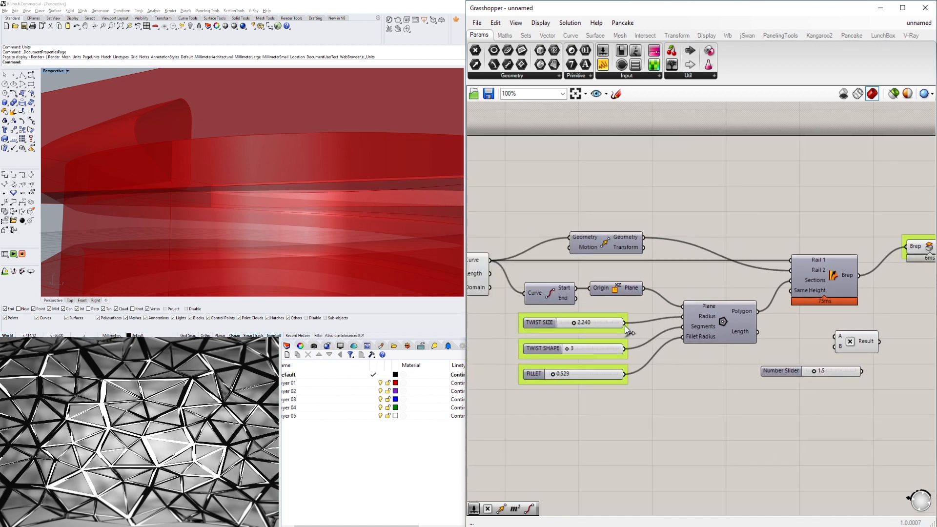
Wire TWIST SIZE into the multiplication's A input and the 1.5 slider into its B input.
left_click_drag(758, 332, 834, 336)
mouse_move(835, 372)
left_mouse_down()
mouse_move(755, 382)
mouse_move(835, 347)
mouse_move(839, 376)
left_mouse_up()
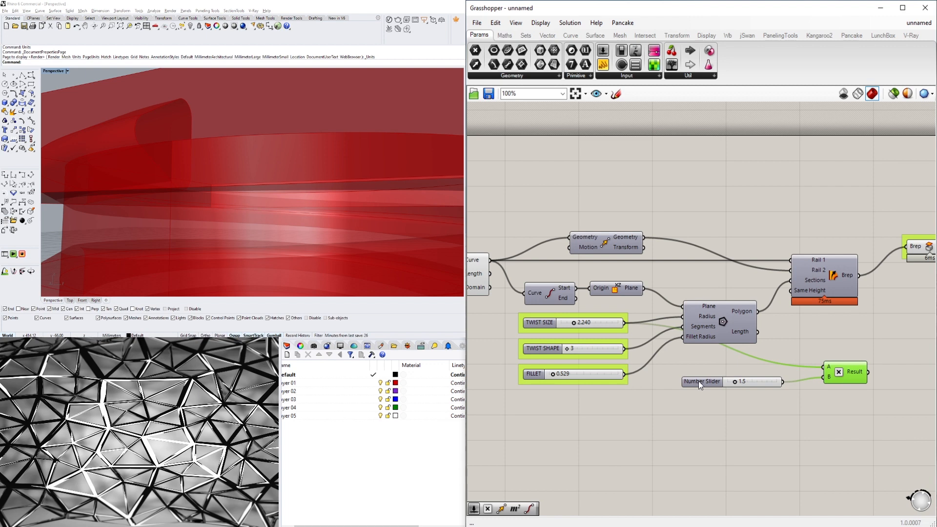
left_click_drag(699, 380, 726, 386)
left_click_drag(874, 407, 738, 354)
left_click_drag(847, 372, 730, 380)
left_click(817, 406)
scroll(676, 395, "down", 3)
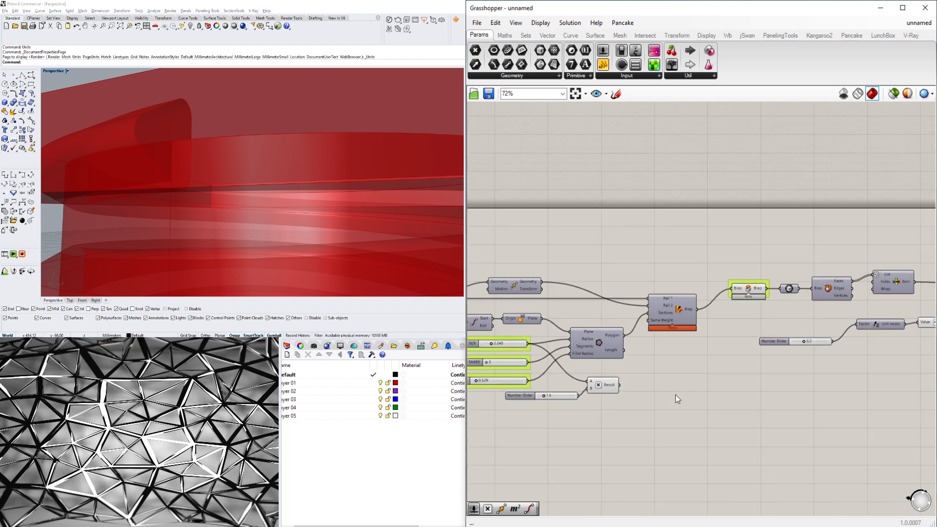
Connect the multiplication Result to the Unit Z Factor input and delete the standalone number slider.
left_click_drag(652, 380, 860, 321)
left_click(770, 342)
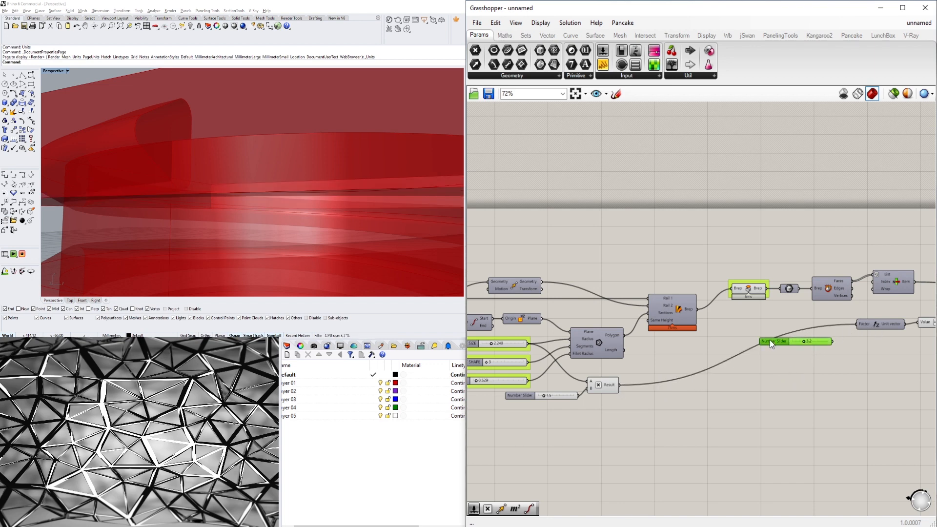
key("Delete")
Set the TWIST SIZE slider to 2.737.
right_click_drag(505, 374, 576, 376)
scroll(561, 354, "up", 5)
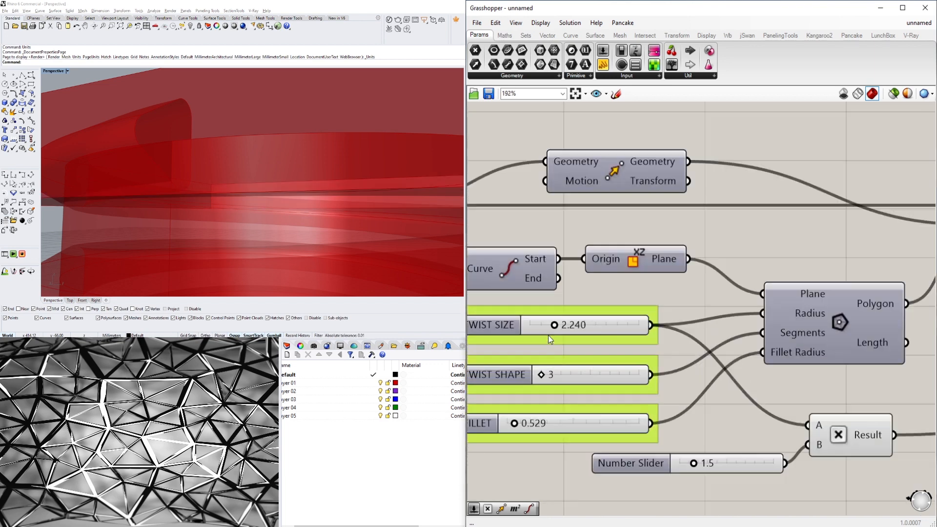
left_click_drag(548, 324, 567, 329)
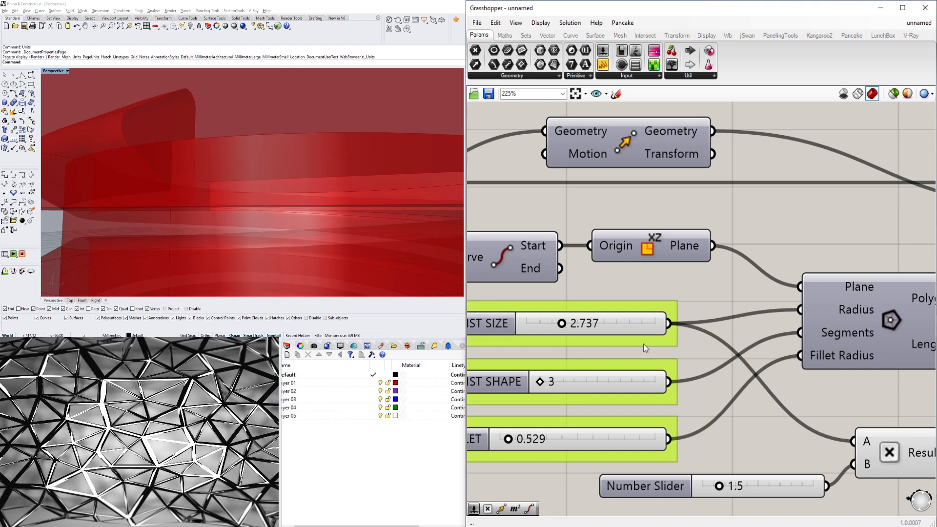
Rearrange the multiplication group, Unit Z and Value components into a tidier layout.
scroll(571, 293, "down", 3)
left_click_drag(814, 410, 579, 359)
scroll(586, 336, "down", 3)
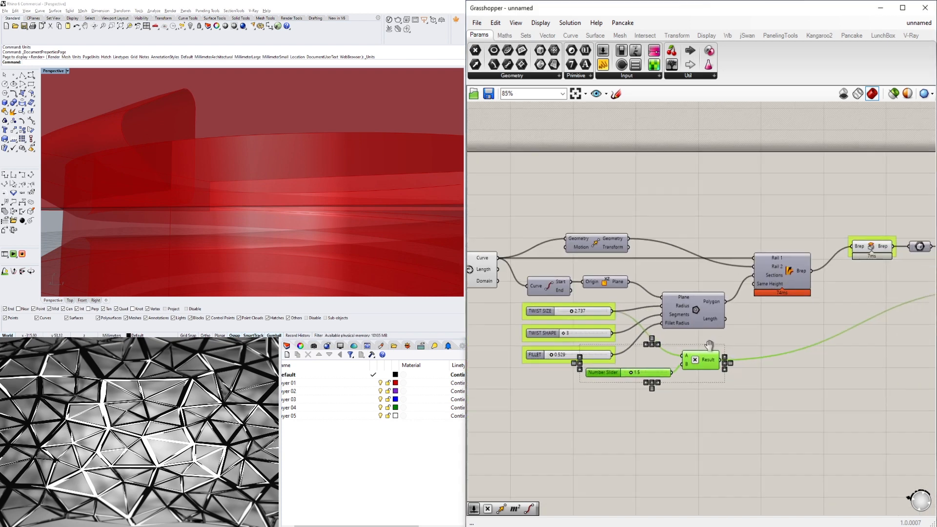
right_click_drag(891, 342, 695, 365)
left_click(694, 364)
right_click_drag(859, 331, 753, 341)
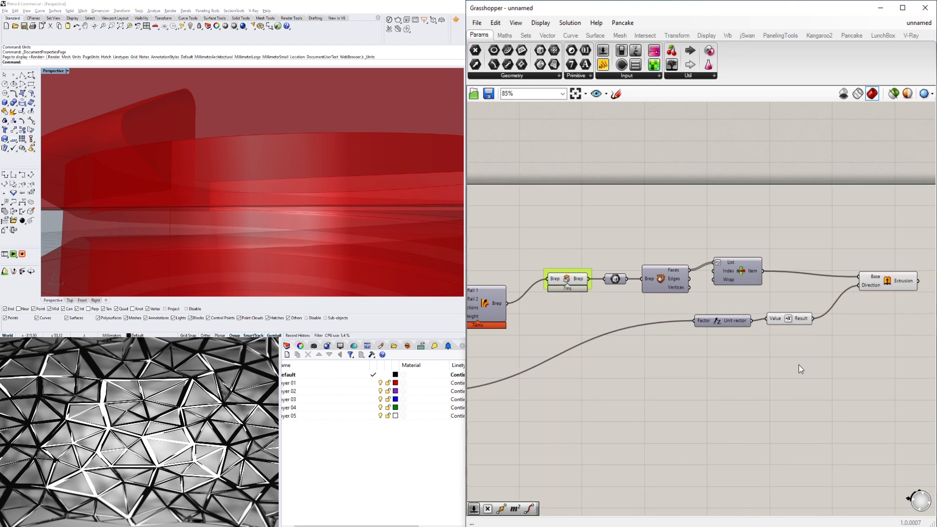
left_click_drag(804, 356, 717, 299)
left_click_drag(720, 324, 668, 328)
left_click(723, 361)
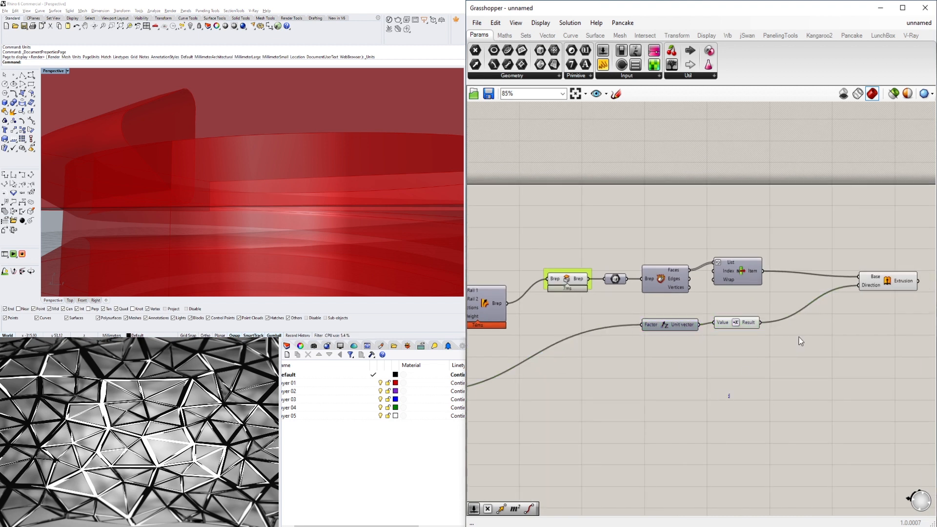
Move the Extrusion component closer and check the extruded result in the viewport.
left_click_drag(875, 281, 796, 295)
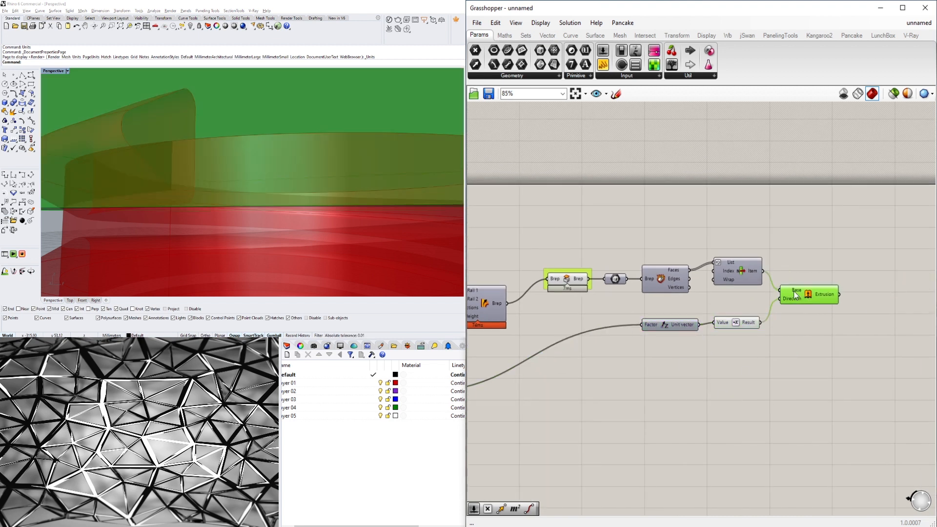
left_click(419, 234)
left_click(901, 268)
left_click(823, 298)
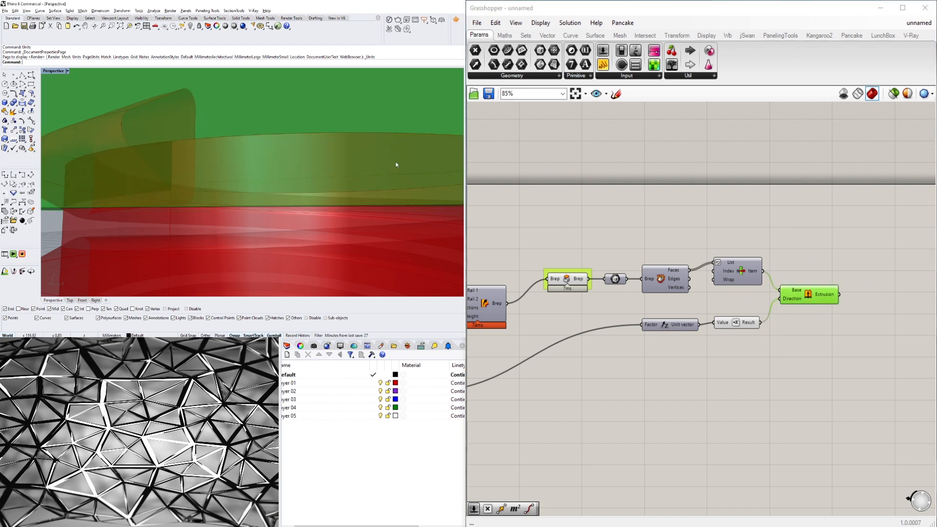
scroll(396, 162, "down", 10)
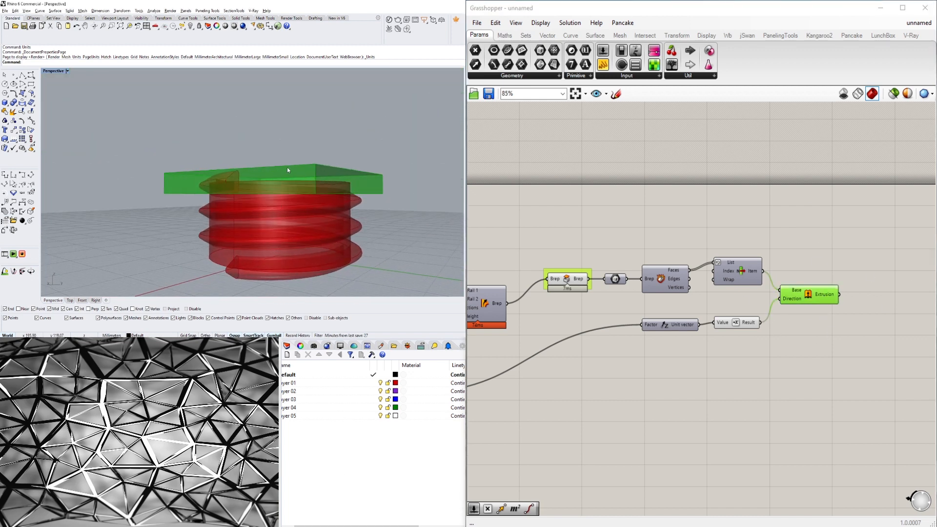
Add an Area component above the bounding box chain.
left_click(763, 226)
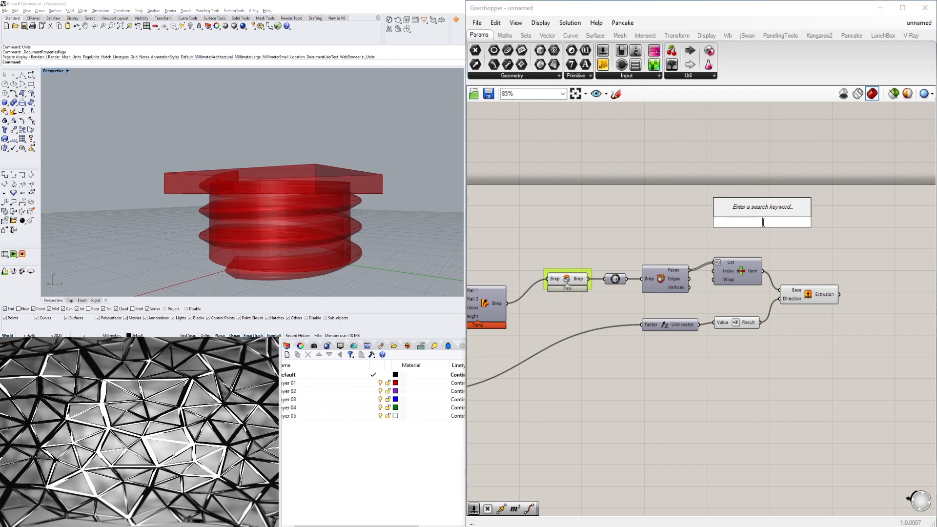
left_click(564, 279)
left_click(638, 192)
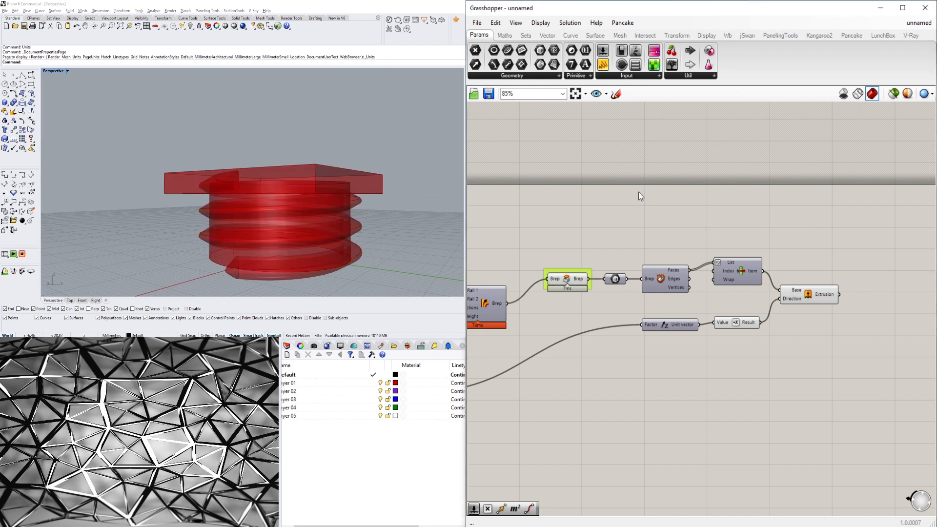
double_click(683, 221)
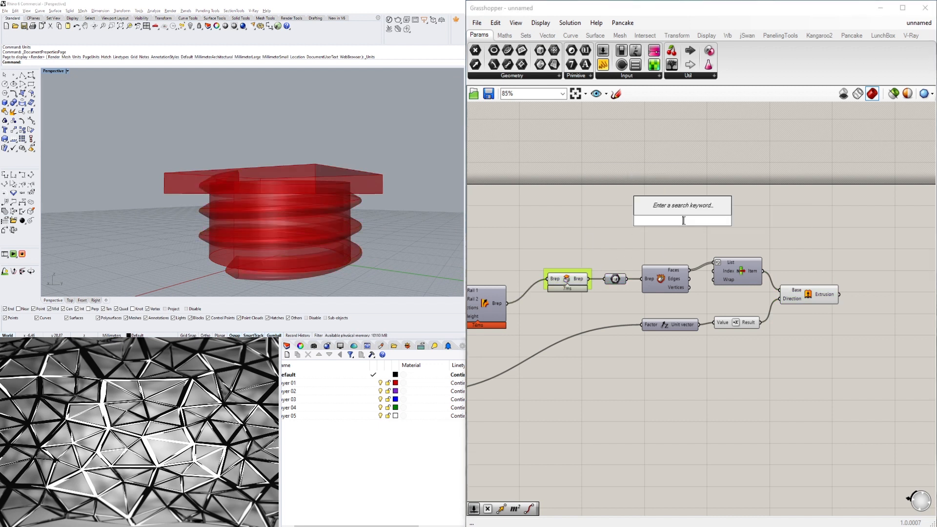
type("Area")
key("Return")
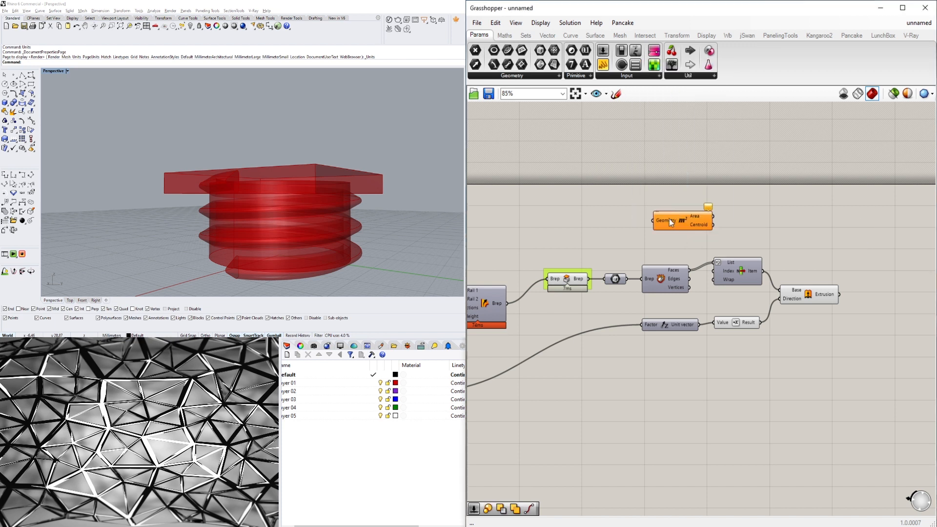
Shift the downstream components down and connect the bounding box output to the Area Geometry input.
left_click_drag(827, 362, 654, 263)
left_click_drag(660, 278, 661, 295)
left_click(669, 239)
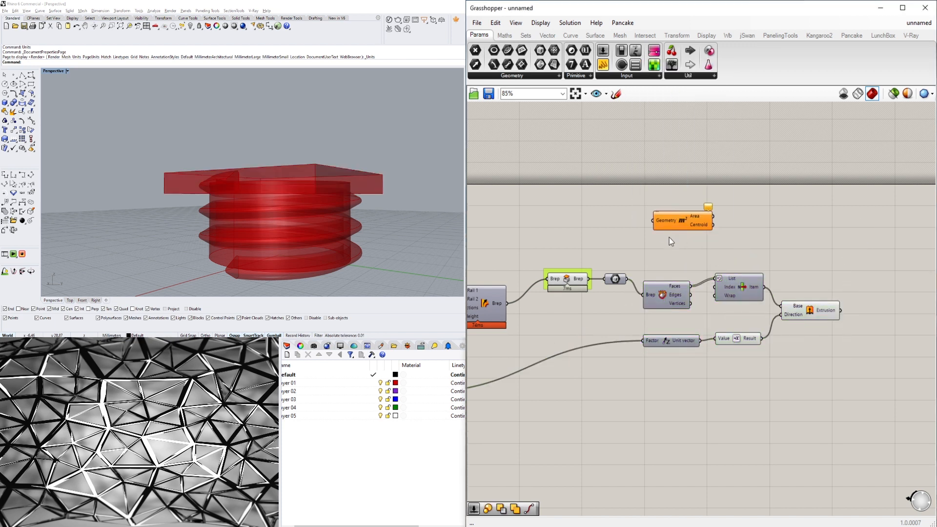
left_click_drag(680, 218, 647, 253)
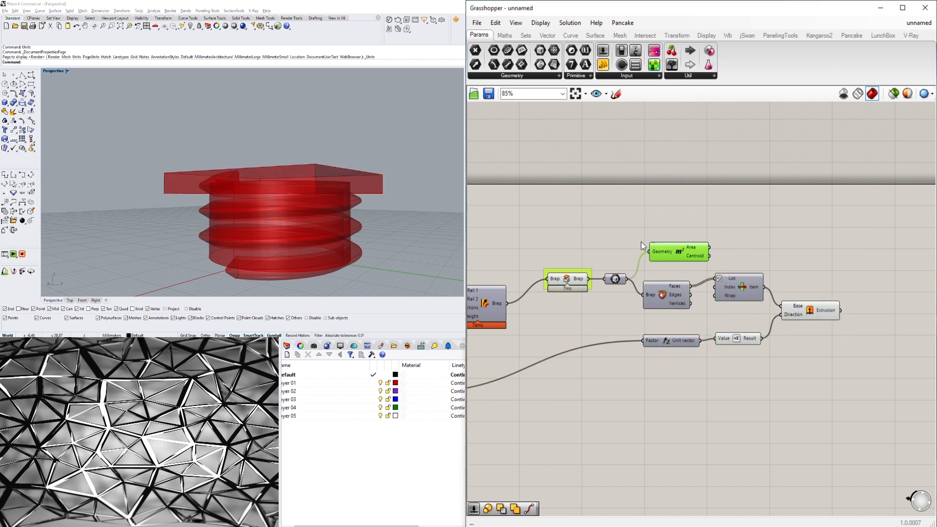
Toggle the bounding box component's preview on and off to inspect it in the viewport.
right_click(614, 279)
left_click(628, 298)
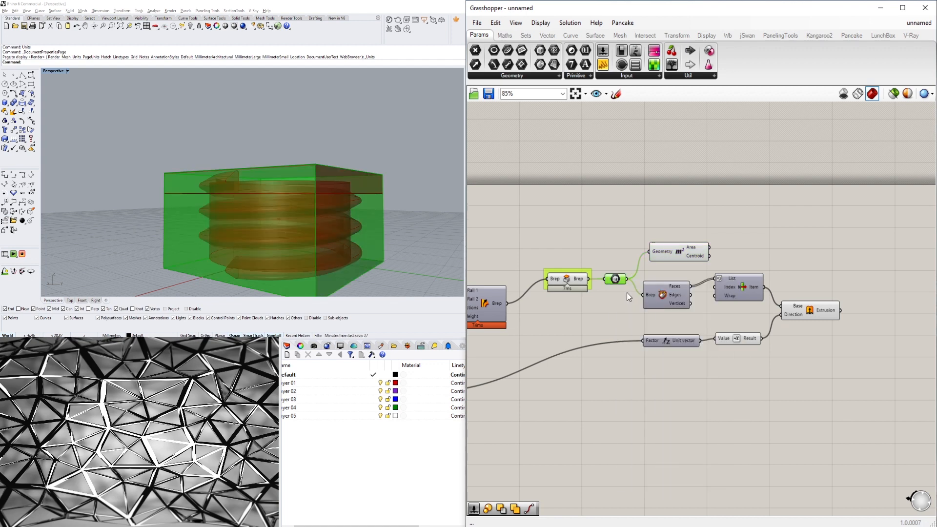
right_click(619, 282)
left_click(623, 302)
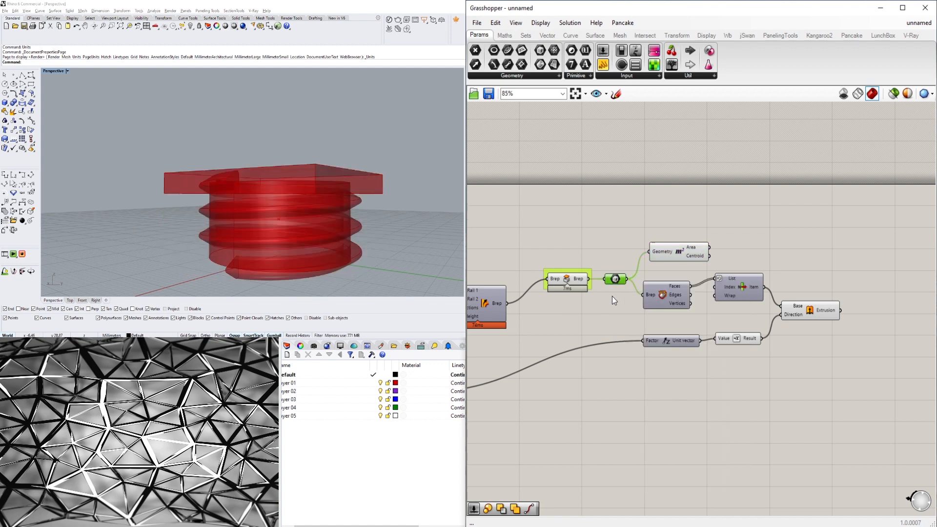
mouse_move(328, 191)
right_mouse_down()
mouse_move(276, 202)
mouse_move(315, 194)
right_mouse_up()
Add an XY Plane component beside the Area component.
left_click_drag(692, 261, 691, 248)
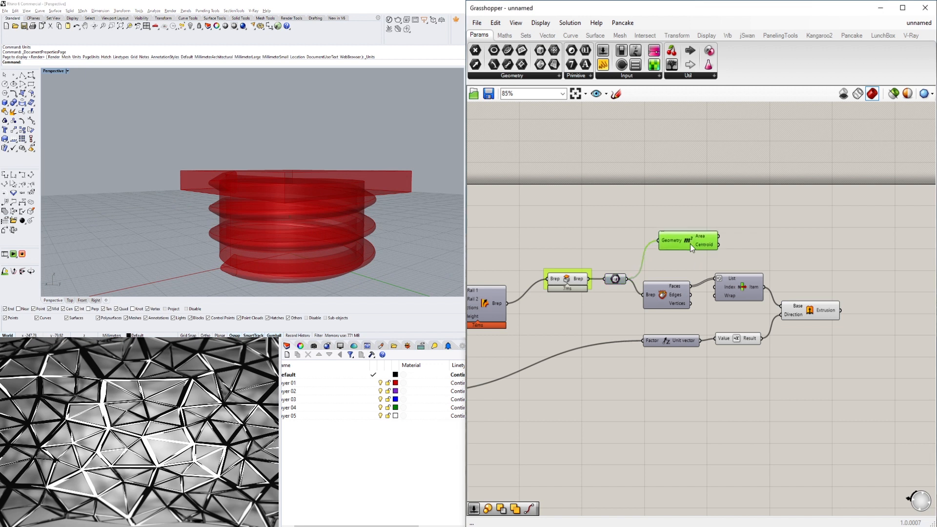
double_click(780, 240)
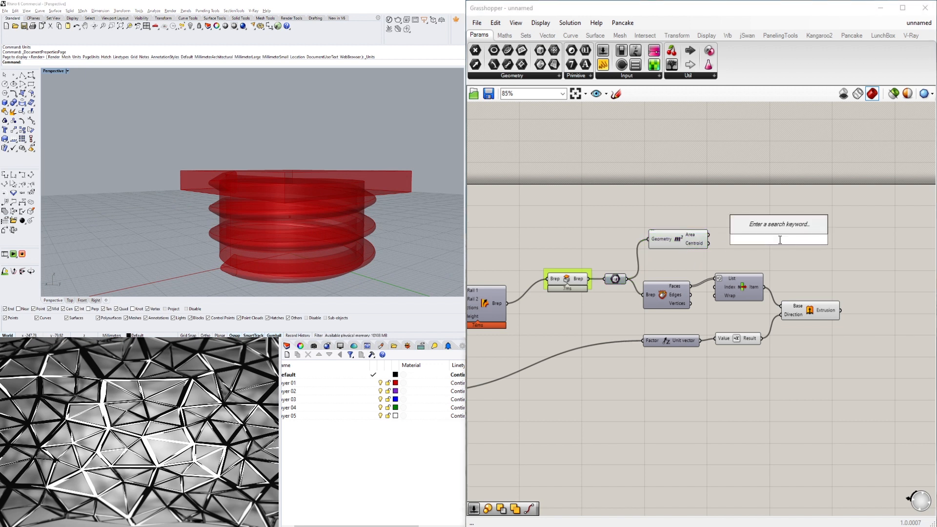
type("x")
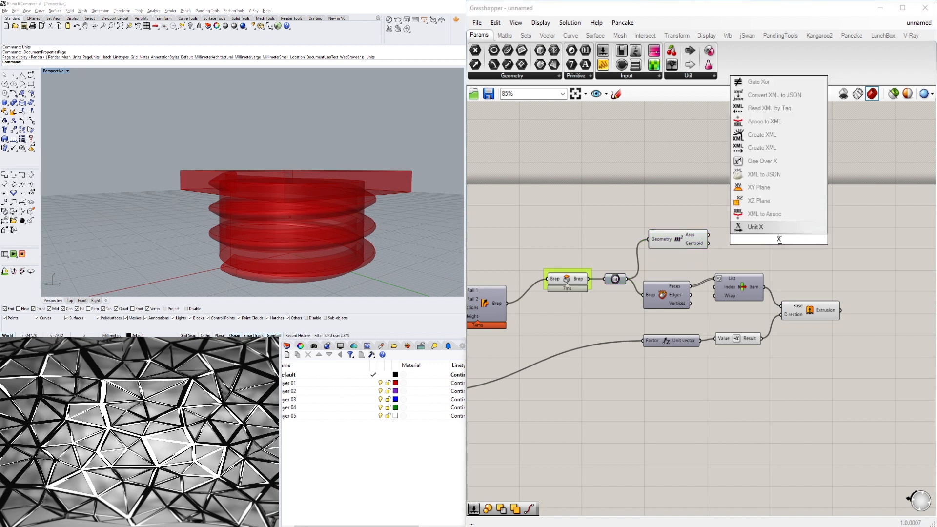
type("y")
left_click(757, 229)
Connect the Area Centroid to the XY Plane's Origin input and move the Extrusion component.
left_click_drag(708, 243, 747, 244)
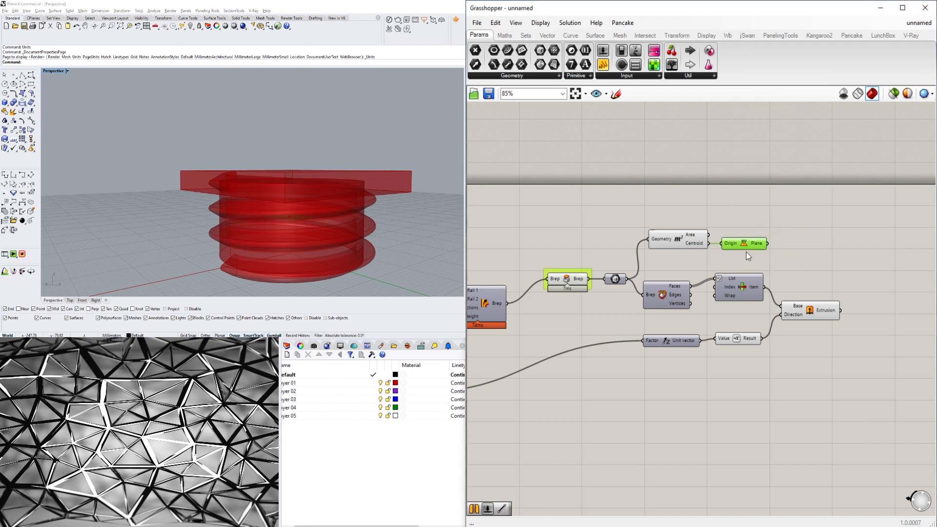
left_click_drag(806, 317, 828, 315)
Add a Mirror component and connect the extrusion to its Geometry input and the centroid XY plane to its Plane input.
double_click(830, 285)
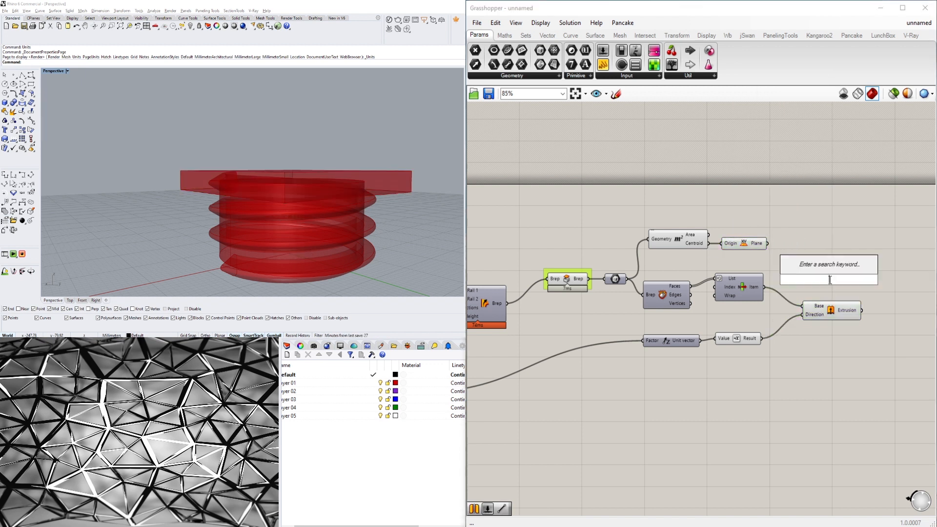
type("mi")
left_click(826, 269)
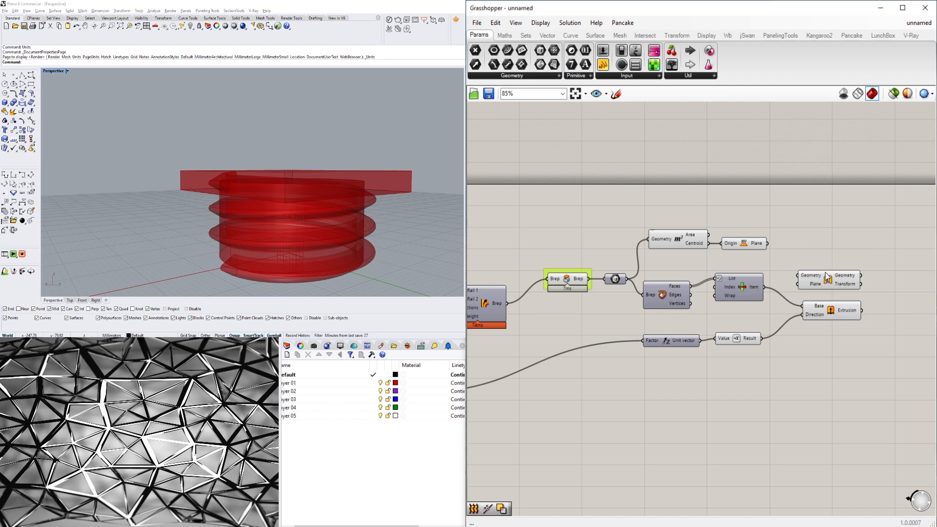
left_click_drag(828, 280, 896, 261)
left_click(836, 360)
left_click_drag(824, 314, 806, 303)
right_click_drag(806, 302, 632, 313)
left_click(675, 299)
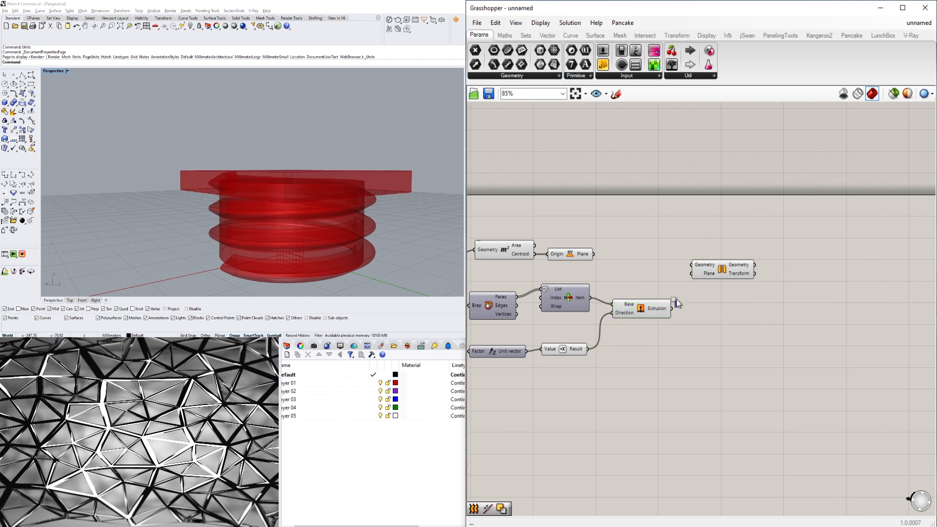
left_click_drag(698, 268, 721, 280)
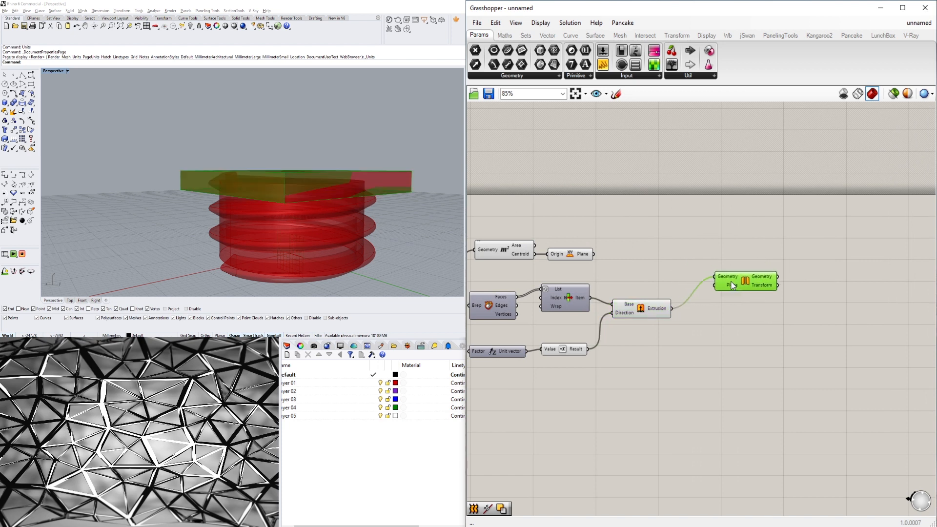
left_click(634, 266)
left_click_drag(594, 254, 716, 286)
right_click_drag(576, 272, 665, 262)
left_click_drag(680, 265, 590, 256)
left_click(581, 324)
left_click(581, 291)
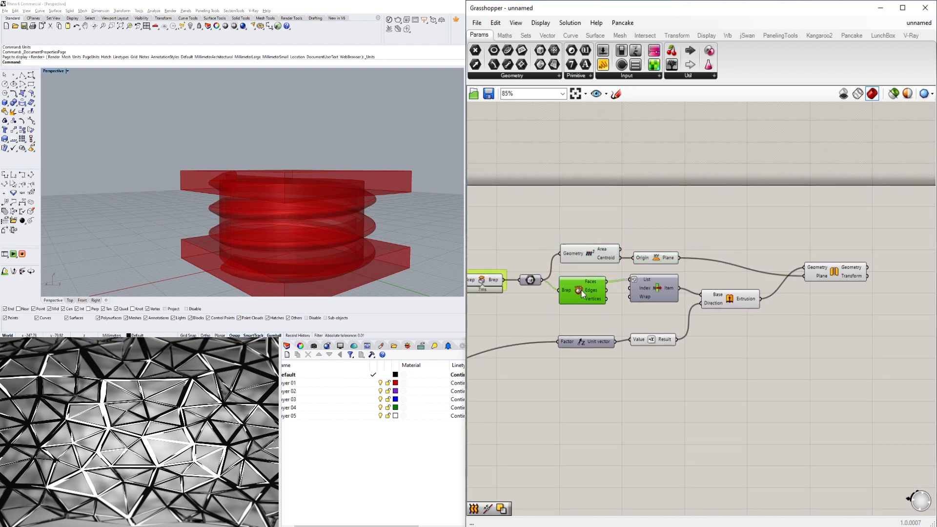
left_click(698, 225)
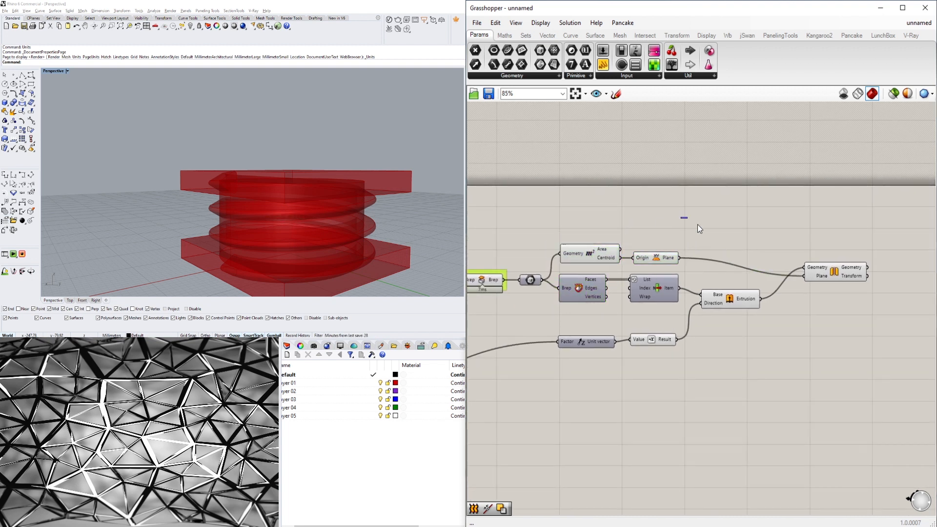
Rearrange the components around the Mirror component to tidy the definition layout.
left_click_drag(823, 276, 803, 273)
left_click(791, 312)
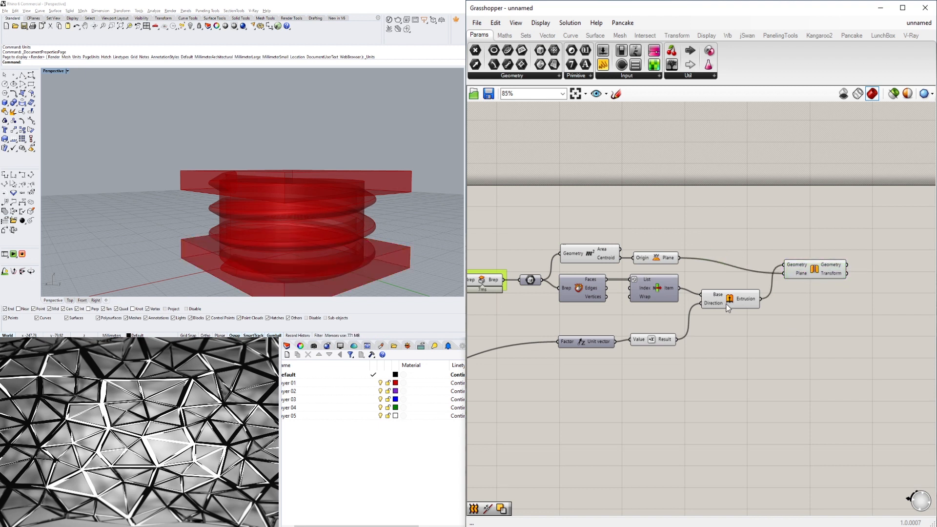
left_click_drag(727, 303, 726, 297)
left_click(738, 318)
right_click_drag(793, 334, 739, 329)
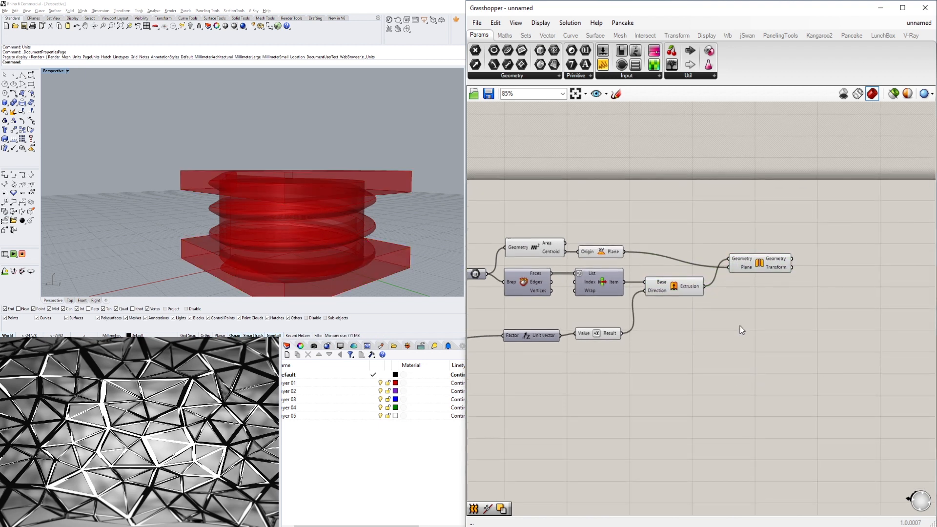
left_click_drag(601, 370, 540, 325)
left_click_drag(531, 331, 530, 318)
left_click(574, 357)
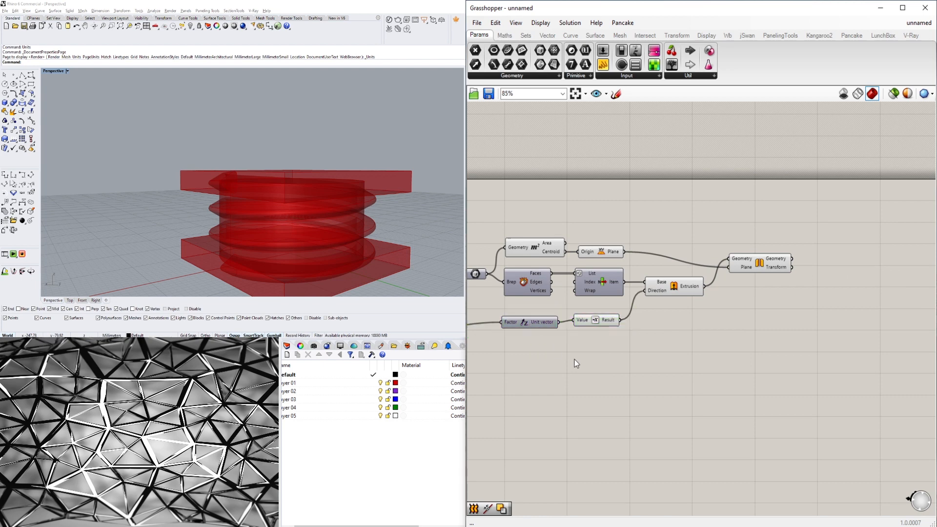
right_click_drag(574, 357, 733, 328)
scroll(695, 317, "down", 3)
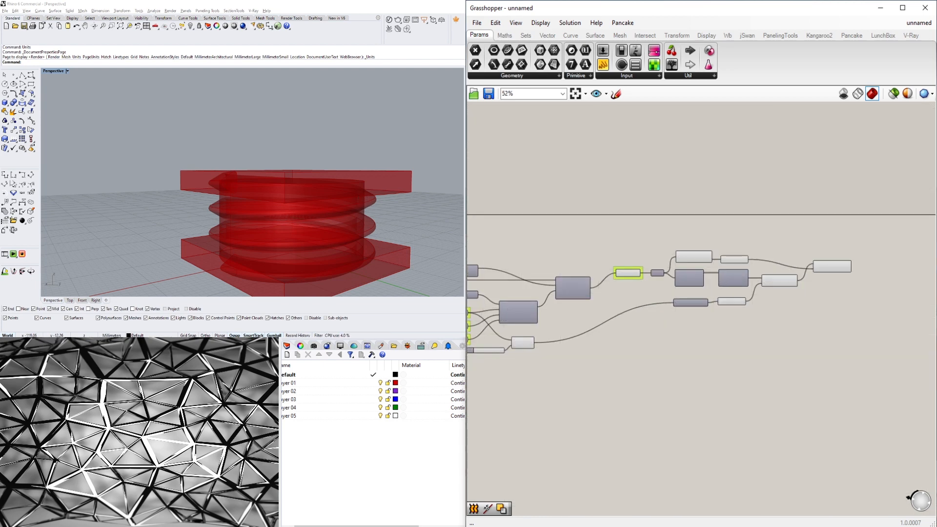
scroll(534, 349, "up", 3)
right_click_drag(645, 300, 733, 298)
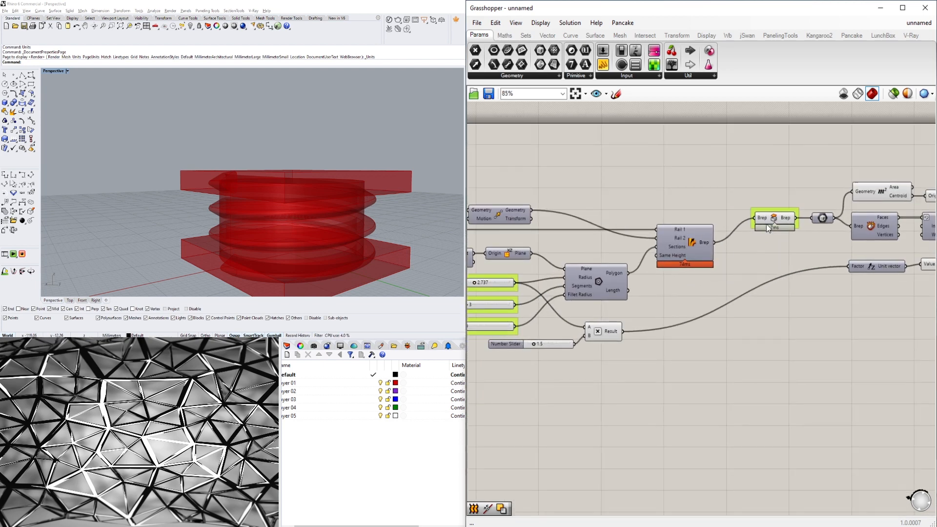
Select the downstream components and move them together as a group away from the capped Brep.
left_click(775, 218)
right_click_drag(798, 258, 554, 313)
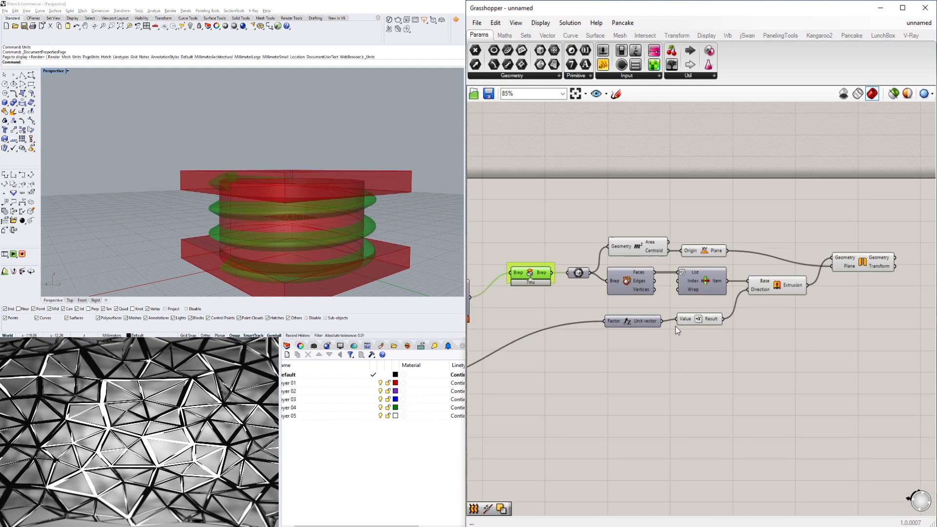
left_click(832, 346)
left_click_drag(890, 363, 526, 232)
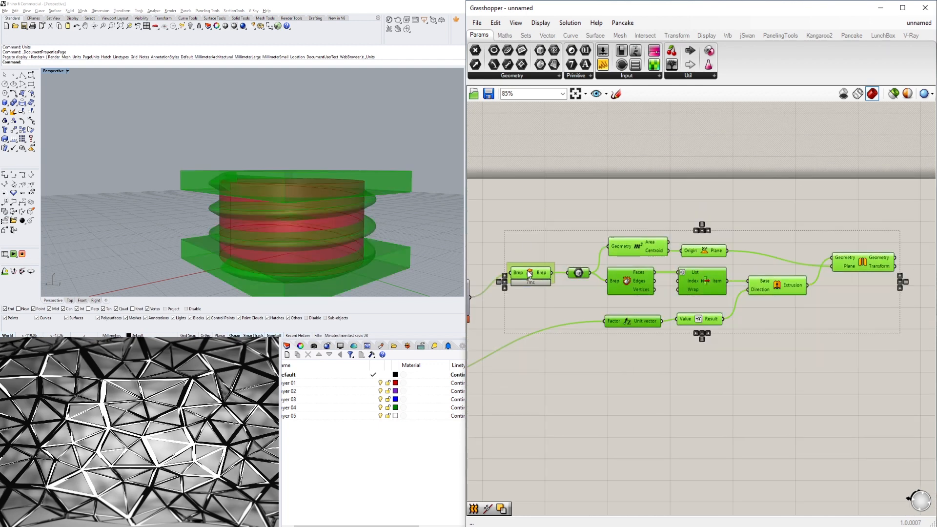
right_click_drag(529, 274, 506, 299)
left_click(506, 298)
left_click_drag(810, 417, 642, 308)
Add a Solid Difference component and connect the capped Brep output to its Breps A input.
double_click(637, 264)
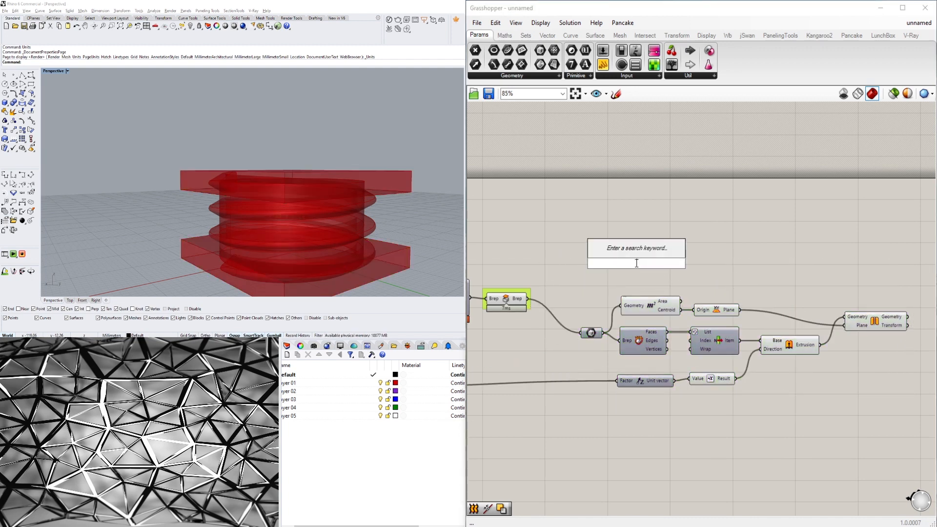
type("DIF")
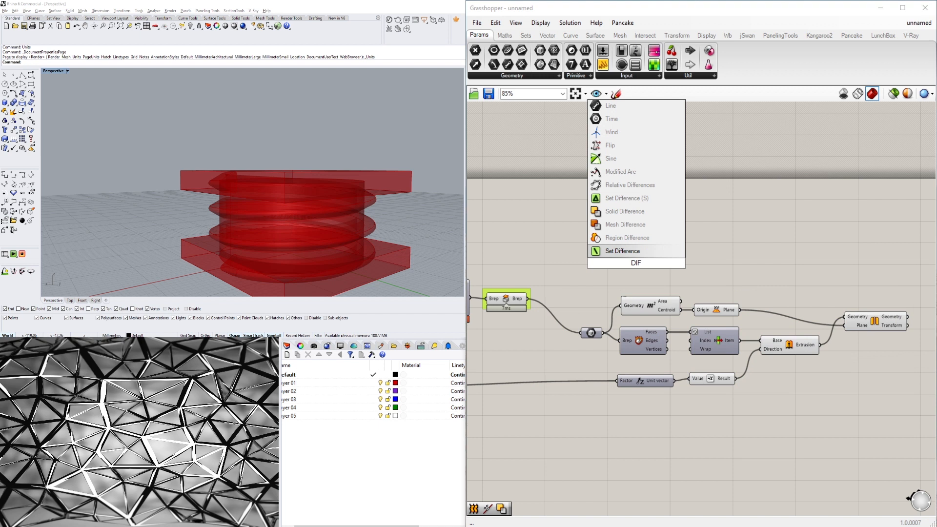
left_click(627, 213)
left_click(520, 300)
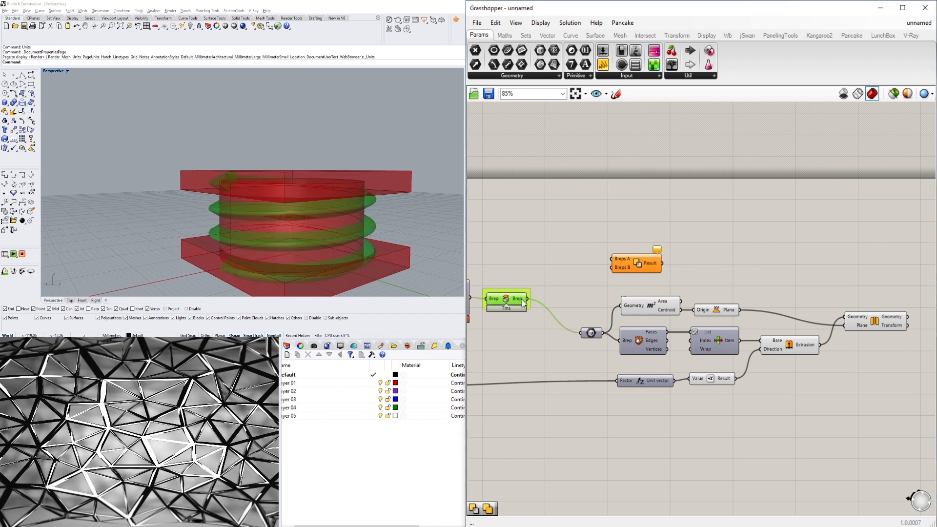
left_click_drag(528, 298, 645, 263)
Turn off the preview of the capped Brep component.
left_click(511, 302)
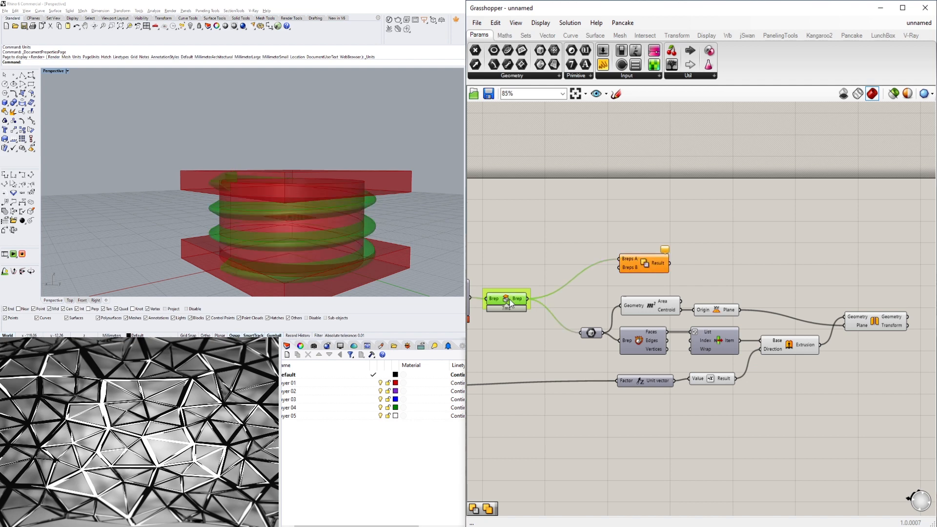
right_click(512, 302)
left_click(521, 319)
right_click_drag(622, 241, 548, 249)
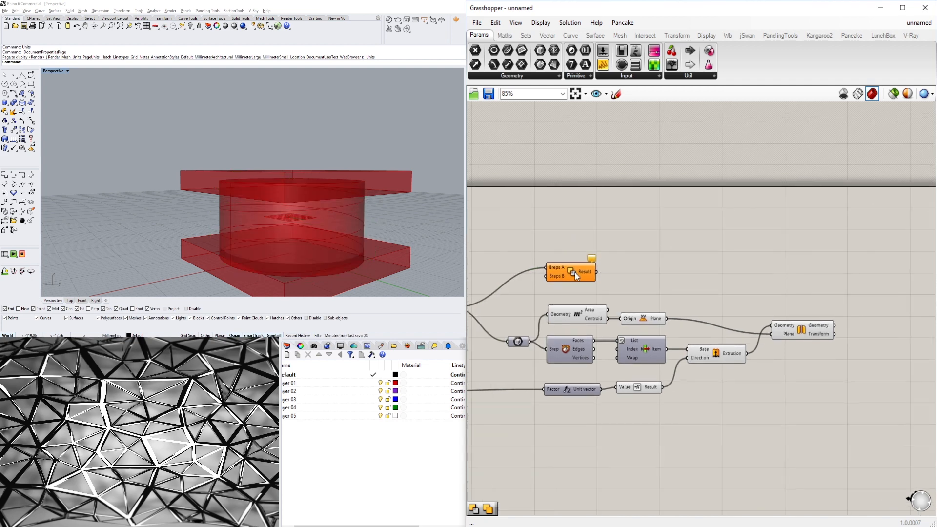
Move the Solid Difference component and feed both the extrusion and the mirrored box into Breps B.
left_click_drag(572, 268, 884, 270)
left_click(806, 332)
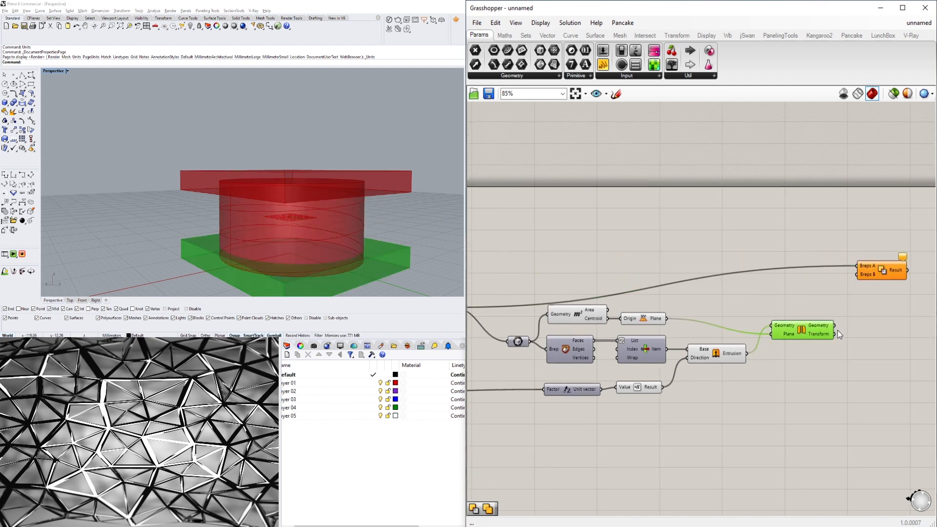
left_click(714, 355)
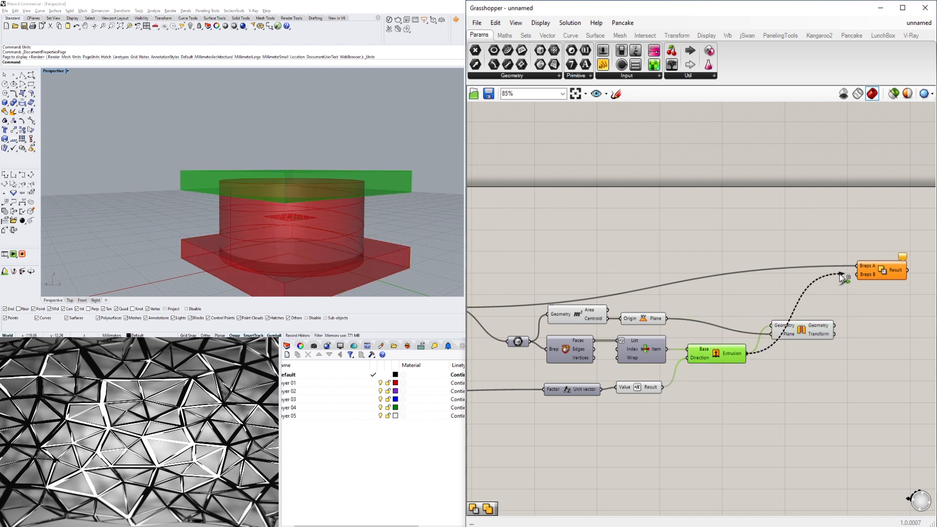
left_click_drag(839, 274, 856, 276)
left_click_drag(837, 325, 874, 299)
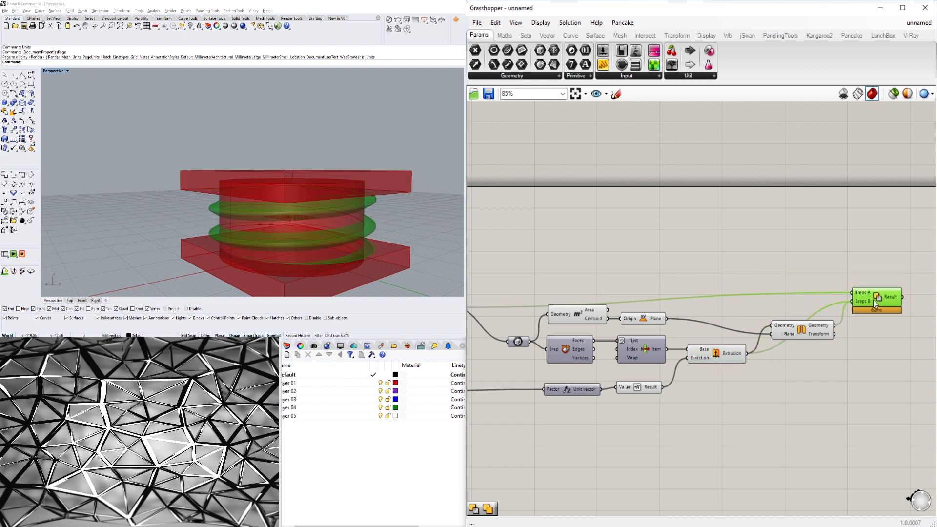
Turn off preview for the bounding box, extrusion and mirror components.
scroll(835, 369, "down", 3)
left_click(801, 406)
left_click_drag(801, 407, 664, 320)
middle_click(679, 317)
left_click(709, 282)
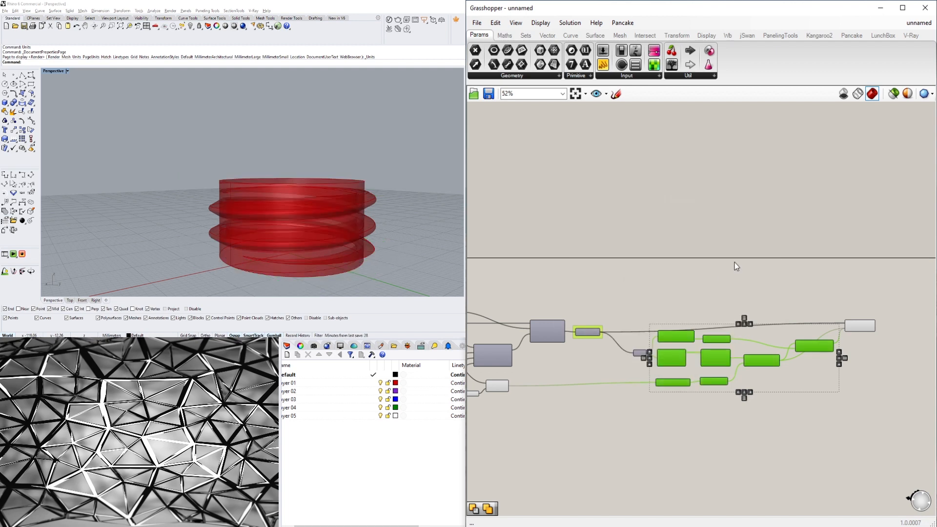
left_click(737, 266)
Orbit and zoom the viewport to inspect the spiral solid after the difference.
right_click_drag(320, 225, 232, 162)
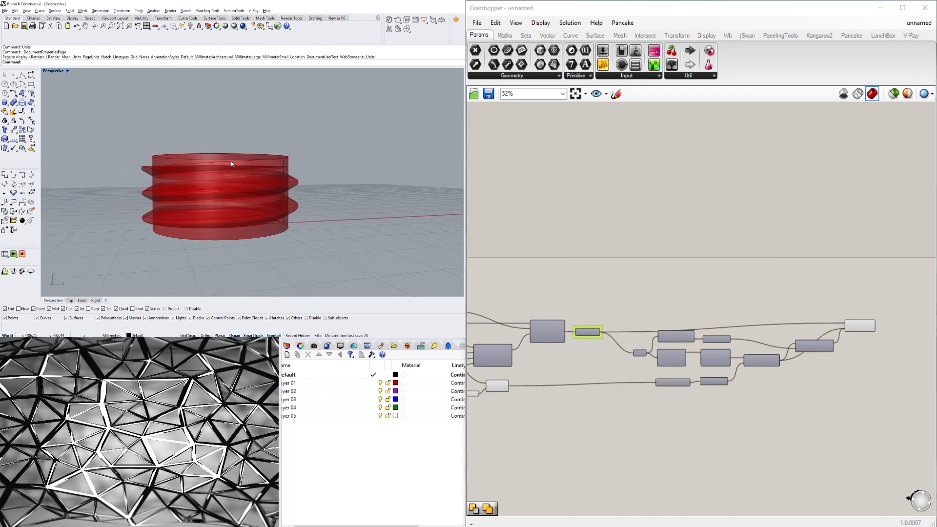
scroll(244, 217, "up", 5)
right_click_drag(245, 218, 372, 197)
scroll(254, 191, "down", 3)
right_click_drag(183, 222, 234, 223)
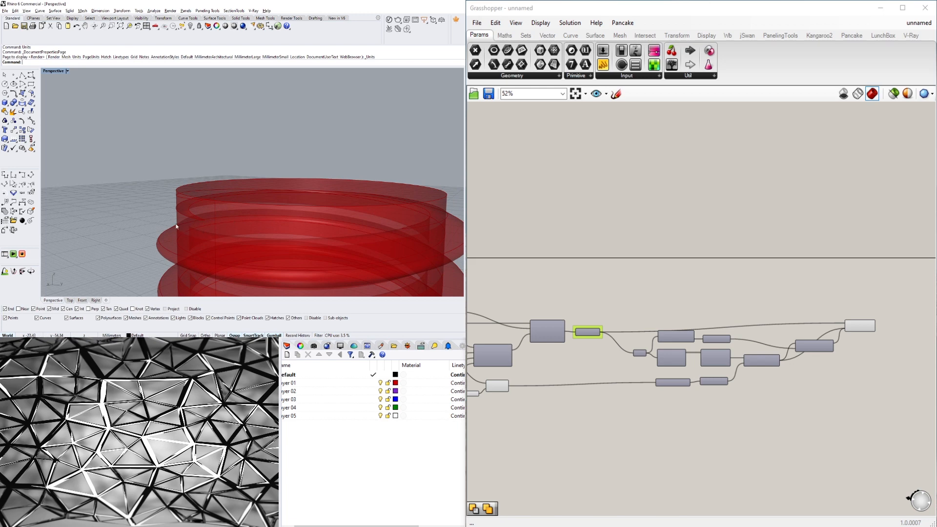
right_click_drag(177, 226, 296, 250)
scroll(296, 249, "up", 5)
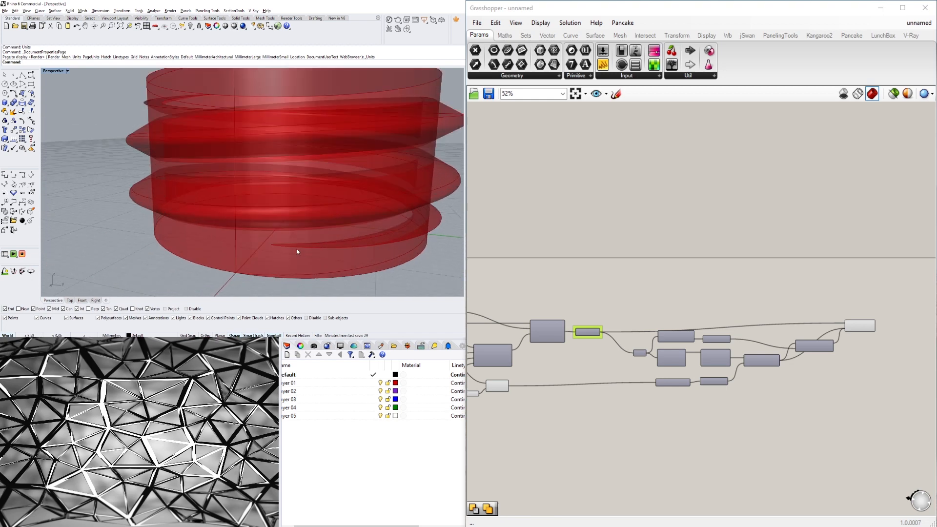
scroll(827, 327, "up", 5)
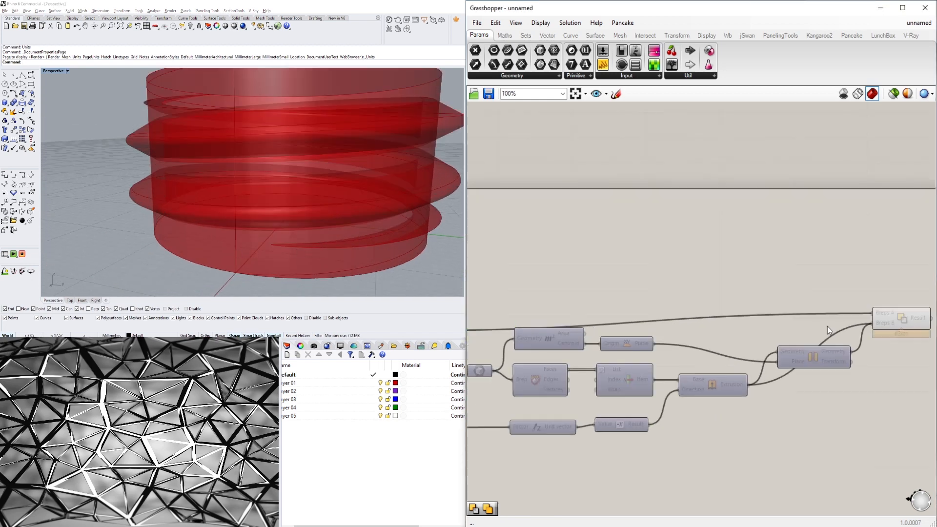
scroll(295, 173, "down", 3)
mouse_move(295, 173)
right_mouse_down()
mouse_move(274, 182)
mouse_move(247, 176)
mouse_move(305, 168)
right_mouse_up()
scroll(309, 171, "up", 3)
scroll(318, 161, "down", 3)
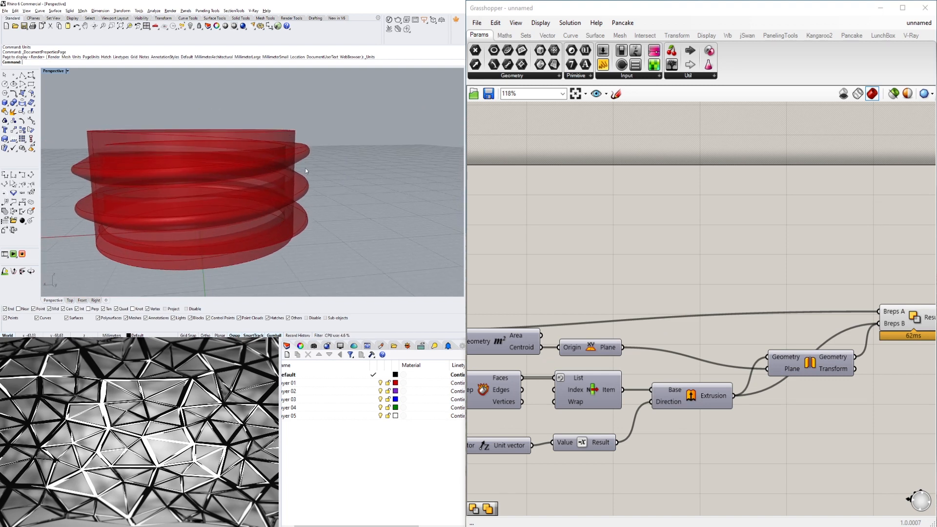
Enable preview on the Polygon profile component.
right_click_drag(754, 346, 602, 342)
scroll(605, 343, "down", 5)
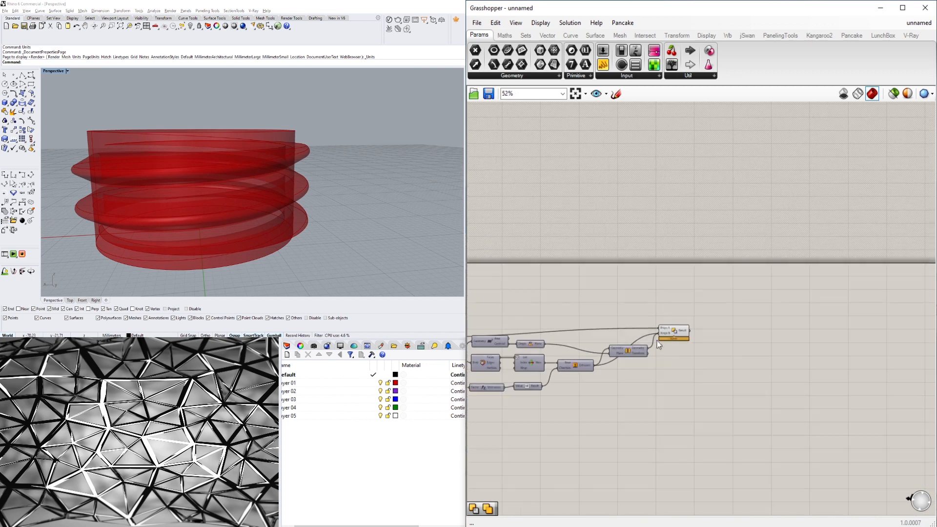
scroll(663, 340, "up", 5)
left_click_drag(682, 325, 787, 354)
left_click(769, 303)
scroll(753, 359, "down", 4)
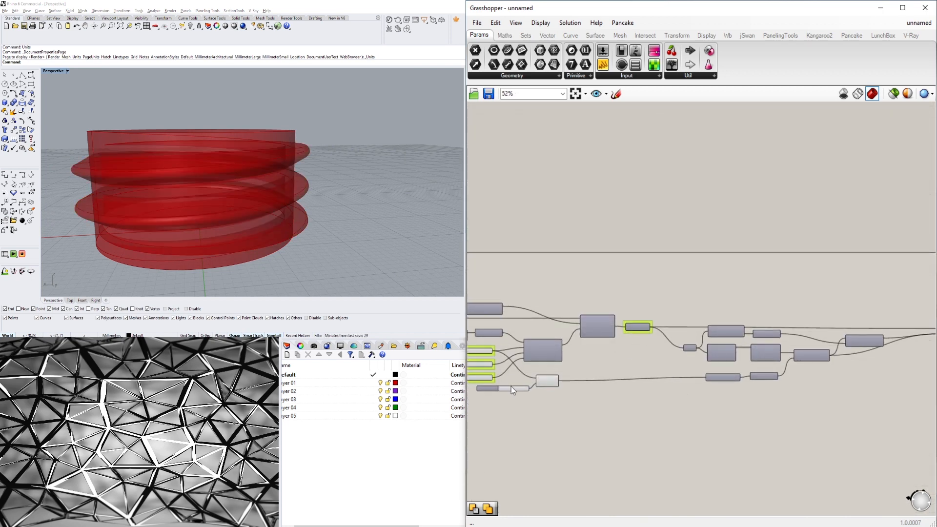
scroll(511, 387, "up", 4)
left_click(684, 309)
right_click(684, 309)
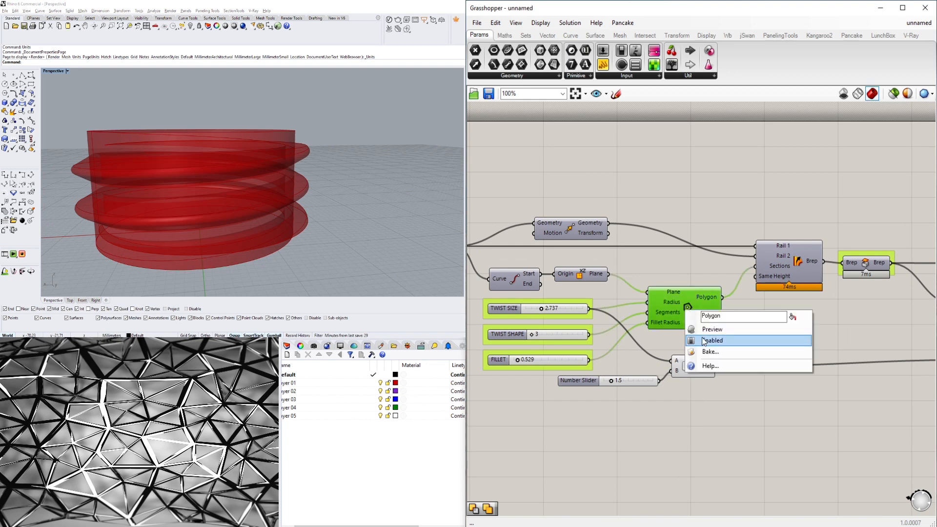
left_click(704, 330)
Zoom and orbit the viewport and canvas to examine the polygon profile at the start of the sweep.
right_click_drag(328, 206, 160, 250)
scroll(251, 226, "down", 4)
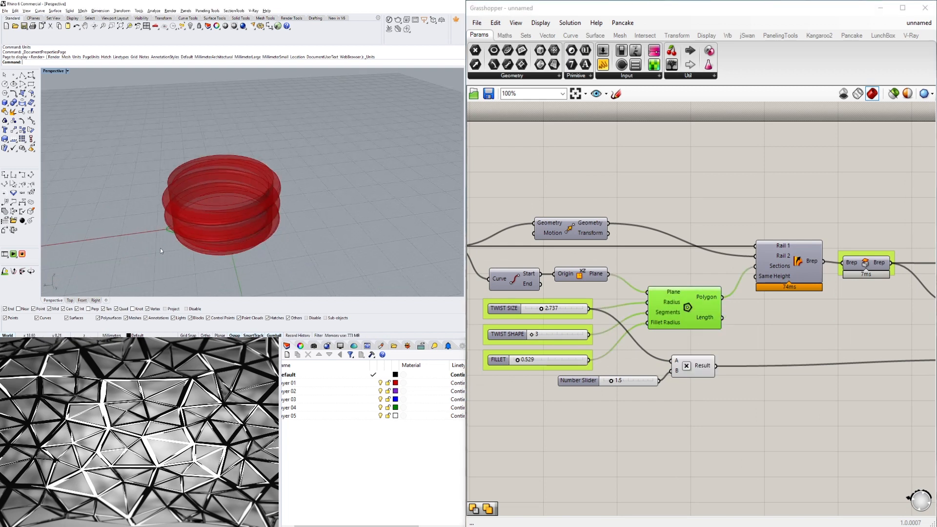
scroll(203, 229, "up", 3)
right_click_drag(793, 301, 815, 299)
right_click_drag(747, 307, 664, 325)
scroll(759, 322, "down", 1)
scroll(761, 323, "up", 2)
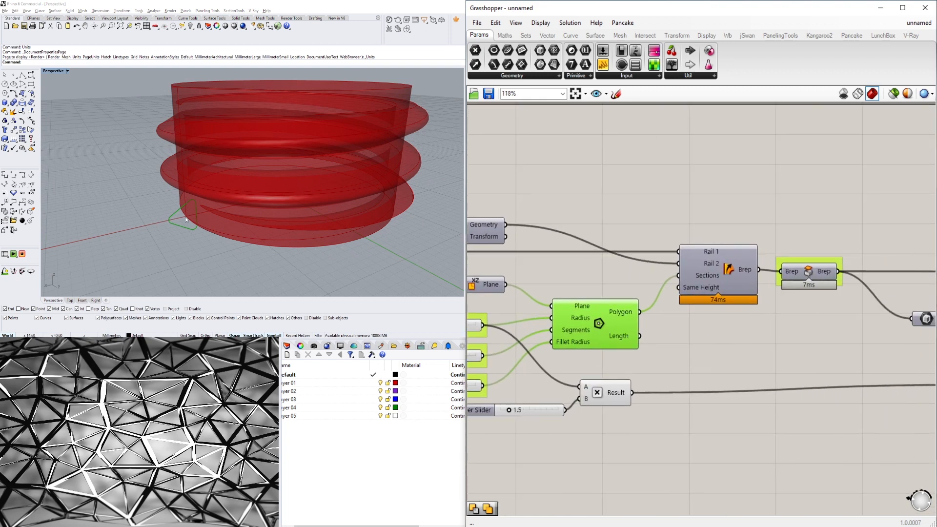
scroll(185, 219, "up", 3)
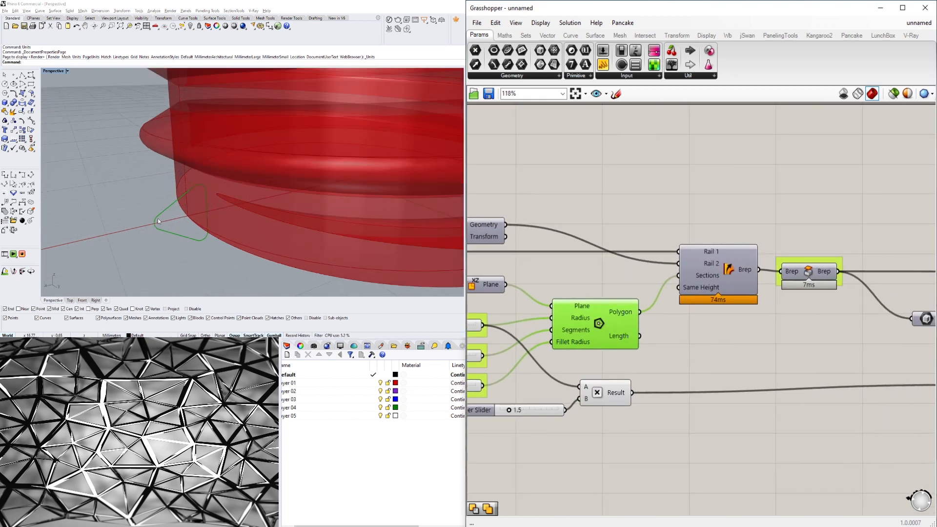
scroll(756, 318, "down", 6)
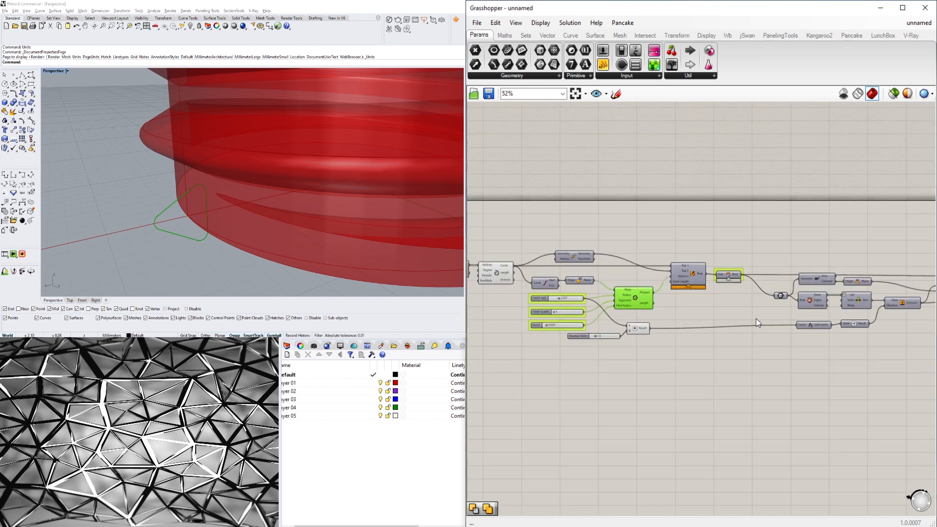
left_click_drag(715, 315, 664, 298)
scroll(600, 297, "up", 1)
left_click(576, 333)
scroll(682, 340, "up", 4)
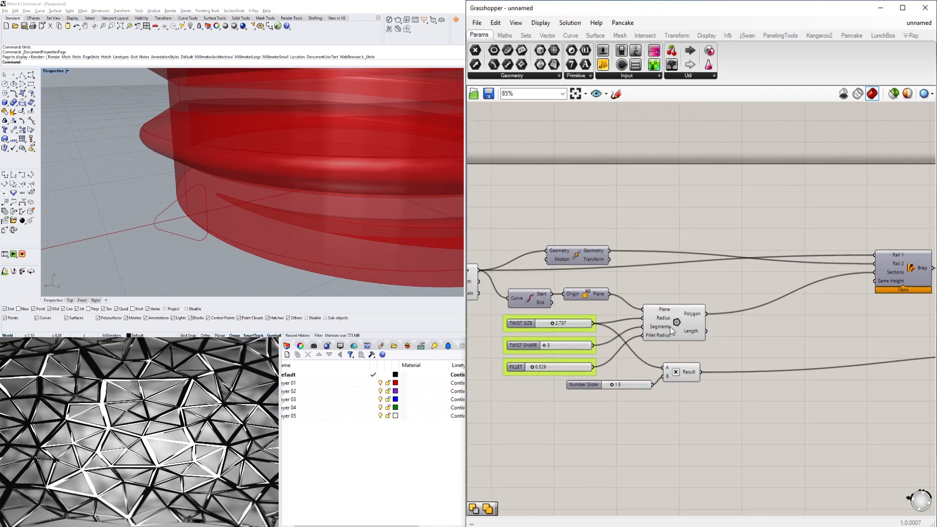
Add a Scale component to the canvas next to the Polygon profile component.
left_click(669, 327)
scroll(669, 326, "down", 3)
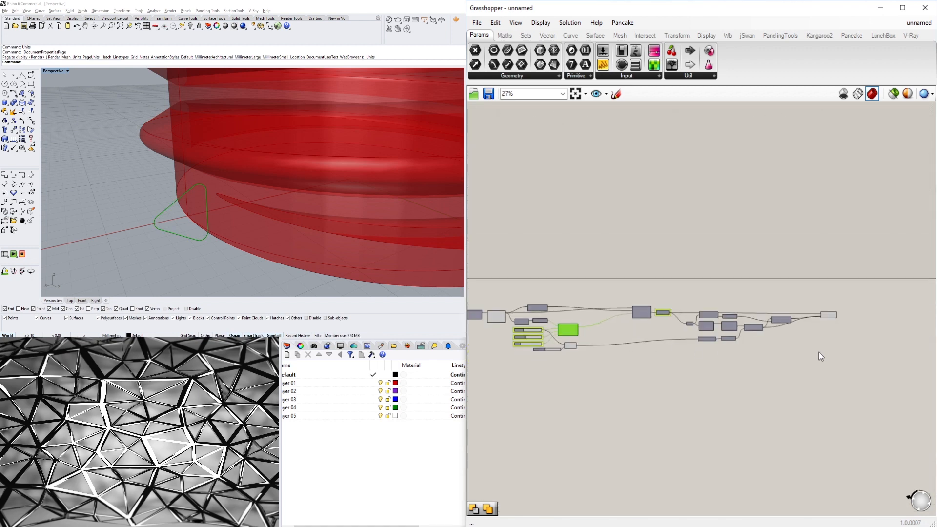
scroll(598, 326, "up", 2)
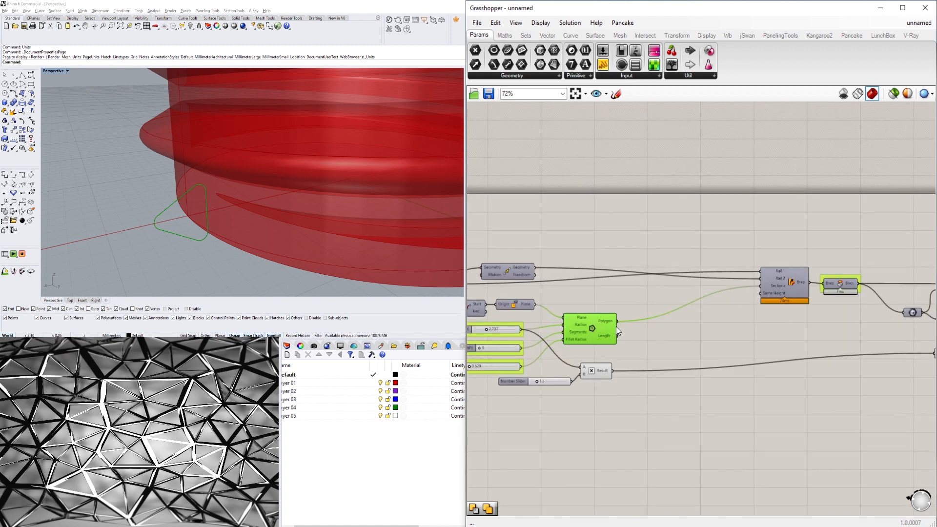
scroll(523, 342, "up", 3)
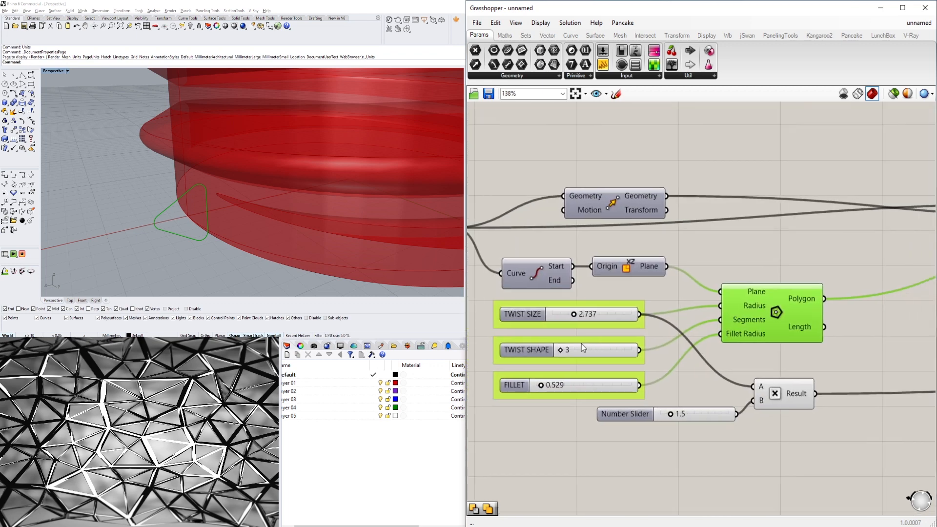
mouse_move(563, 352)
left_mouse_down()
mouse_move(594, 350)
mouse_move(561, 352)
left_mouse_up()
right_click_drag(855, 329, 638, 342)
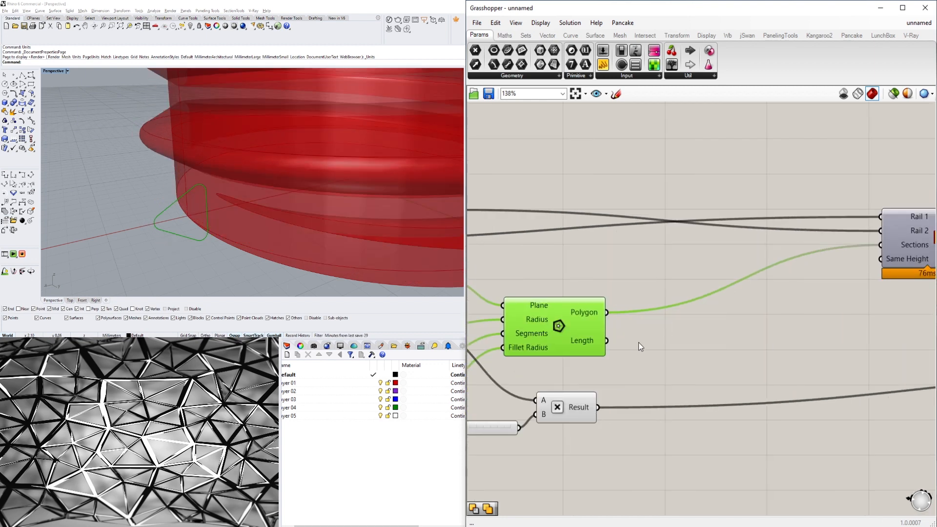
scroll(643, 342, "down", 3)
left_click(657, 343)
scroll(277, 177, "down", 5)
scroll(220, 201, "up", 2)
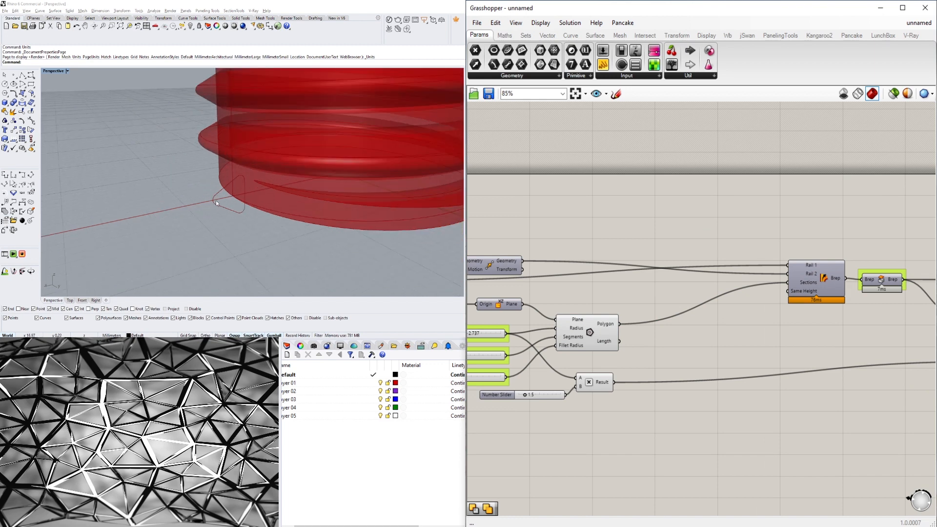
scroll(721, 341, "up", 2)
double_click(721, 340)
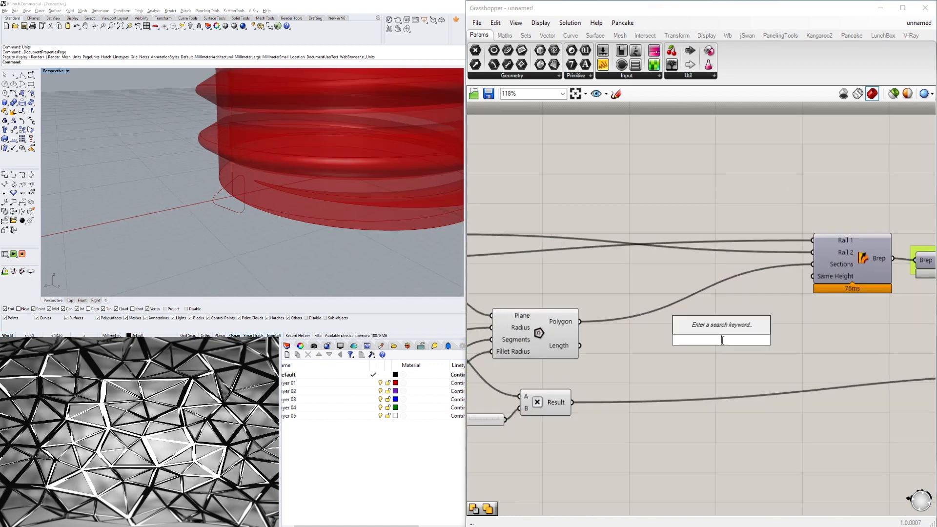
type("SCALE")
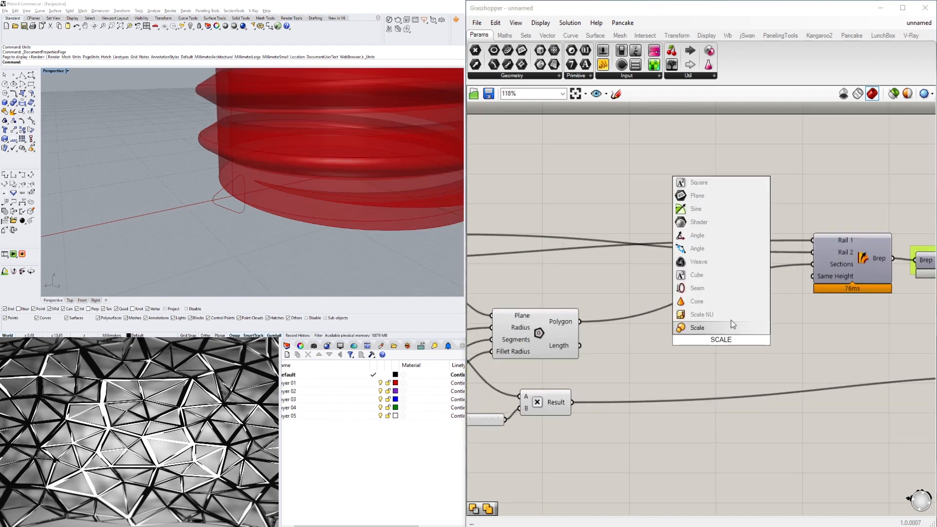
left_click(691, 316)
right_click_drag(601, 353, 748, 361)
scroll(767, 368, "down", 1)
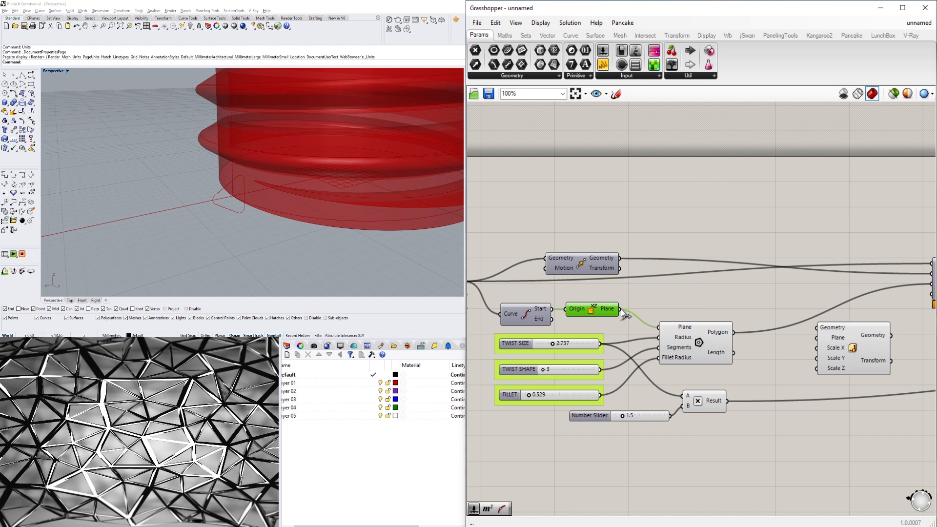
Connect the curve-start plane to the Scale component's Plane input and the polygon output to its Geometry input.
left_click_drag(620, 309, 816, 339)
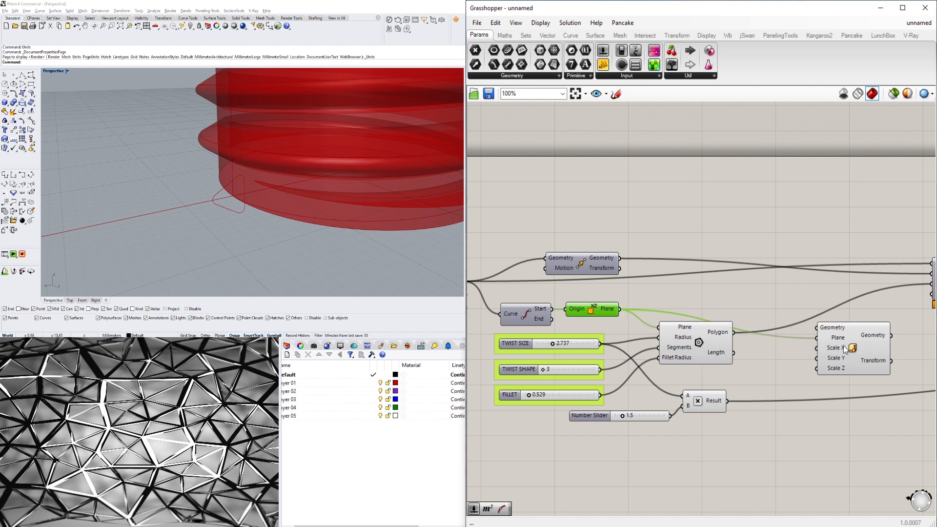
left_click(825, 347)
right_click(596, 314)
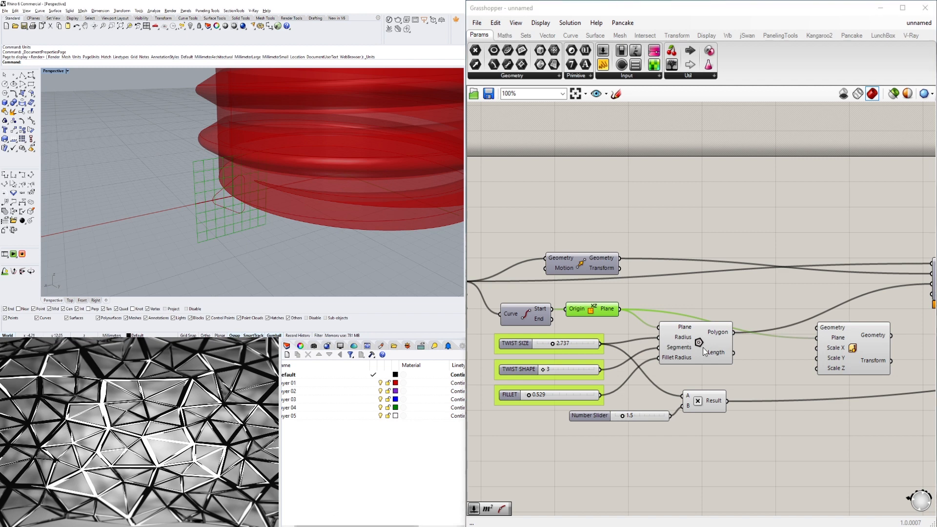
left_click(703, 348)
left_click_drag(733, 333, 848, 348)
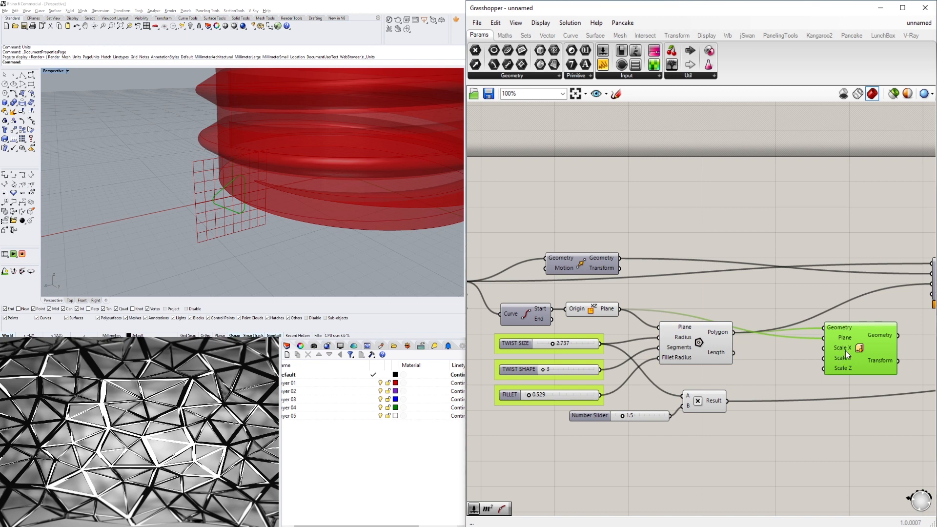
right_click_drag(411, 238, 230, 166)
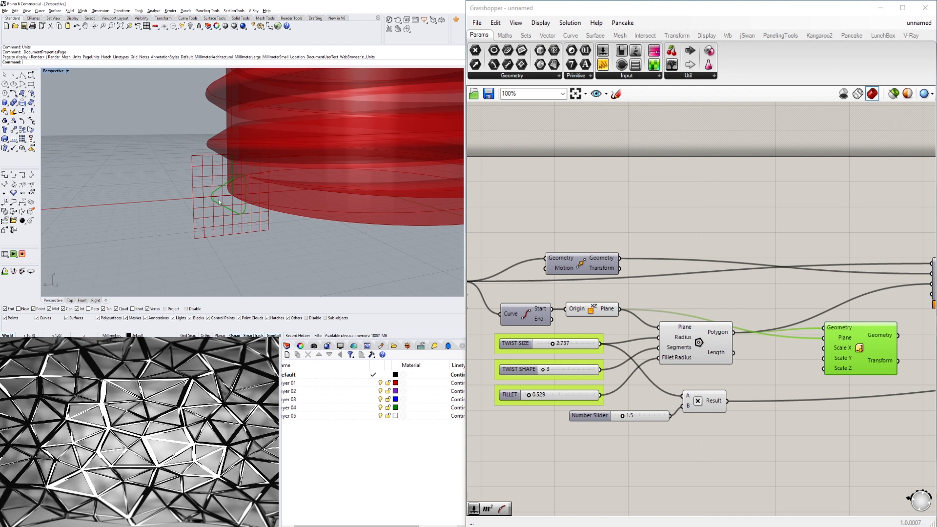
Add a number slider set to 0.5 and connect it to the Scale component's Scale X input.
left_click(746, 381)
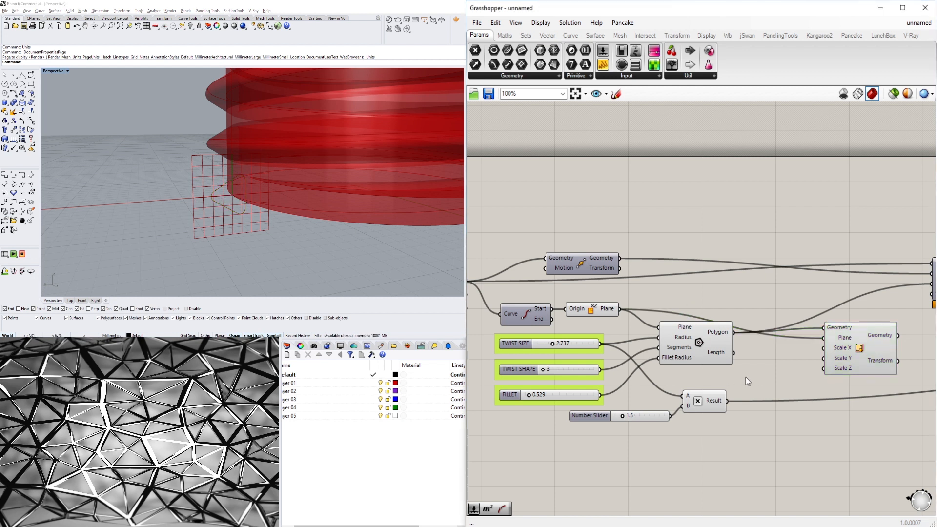
double_click(746, 377)
type(".5")
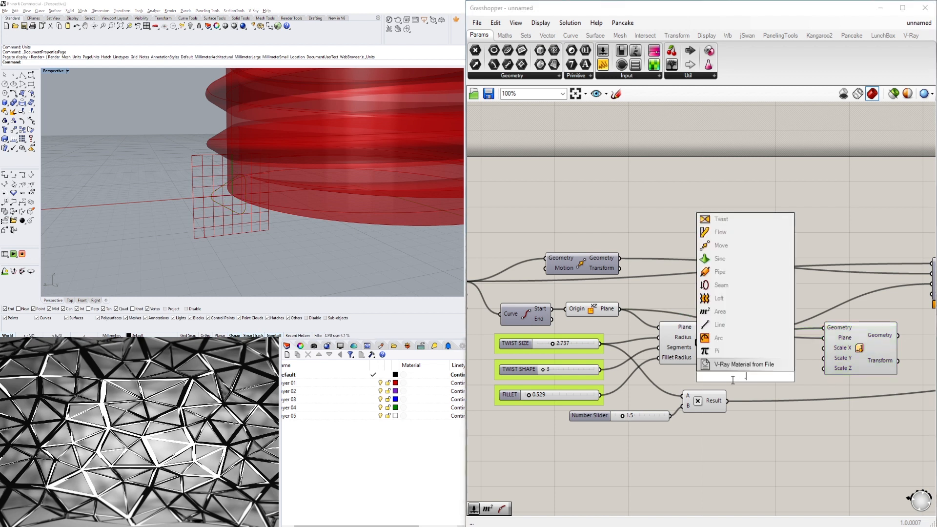
key("Return")
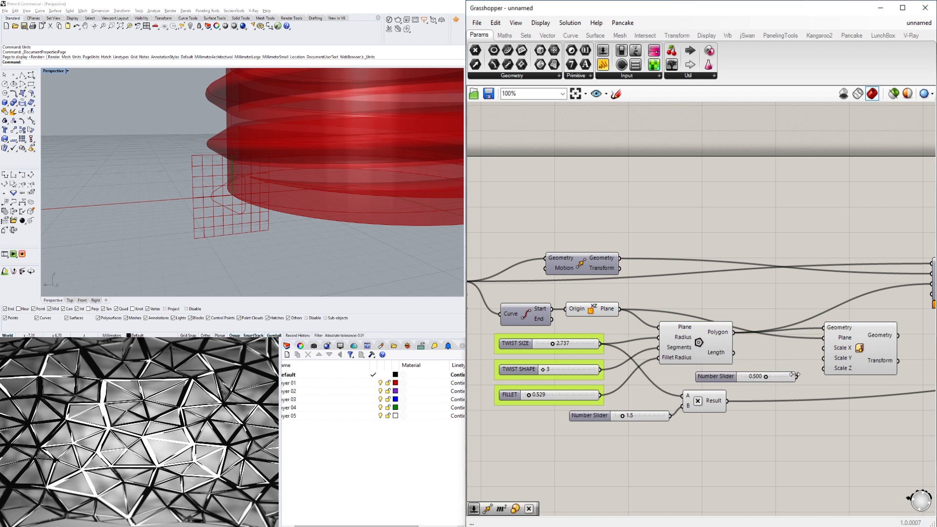
left_click_drag(797, 375, 820, 356)
left_click(841, 356)
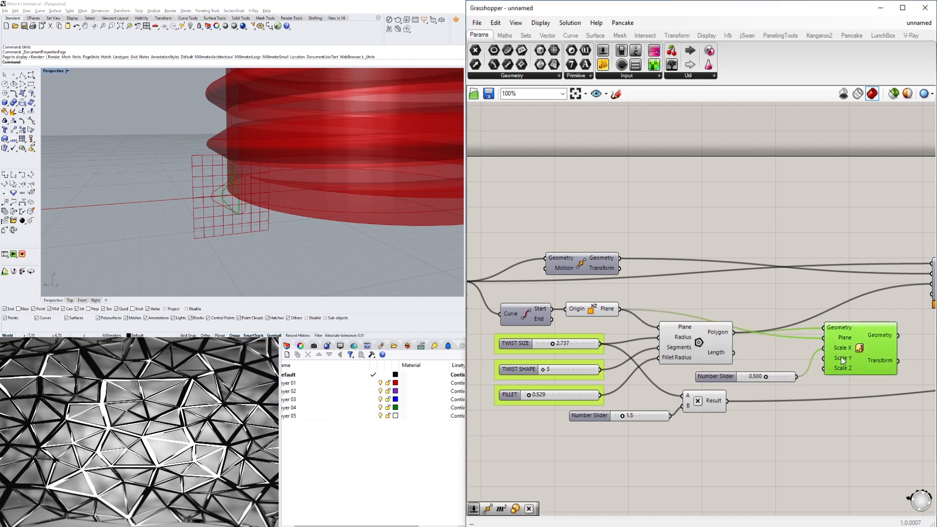
right_click_drag(856, 354, 807, 351)
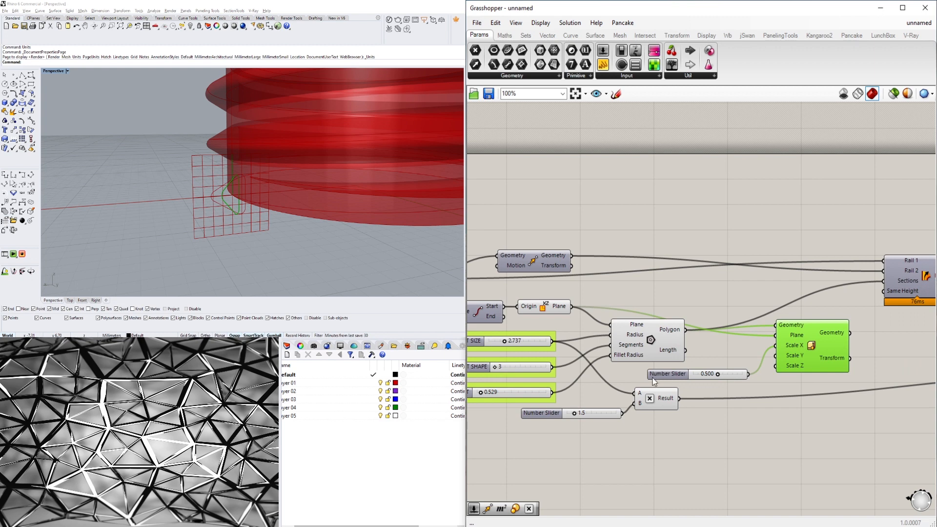
Nudge the Scale X slider and set it back to 0.5.
scroll(717, 383, "up", 5)
left_click_drag(742, 362, 717, 380)
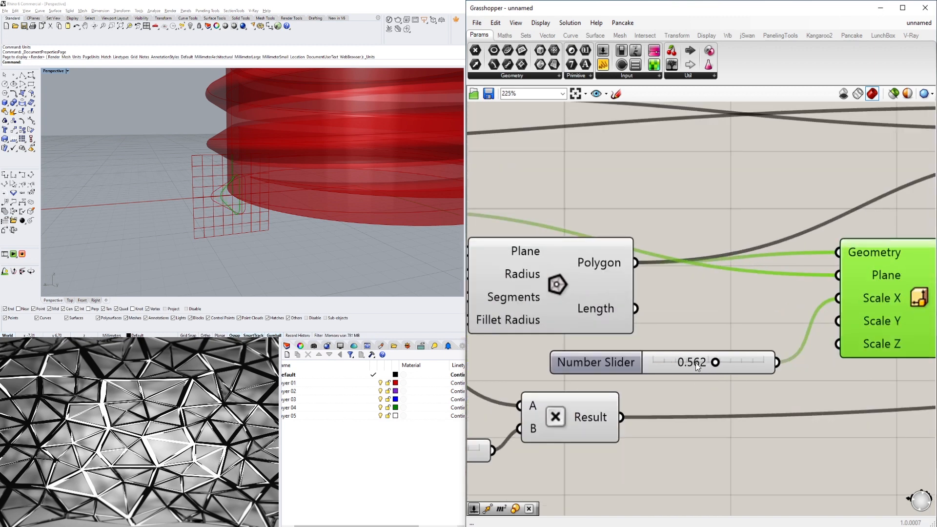
double_click(695, 363)
type(".5")
key("Return")
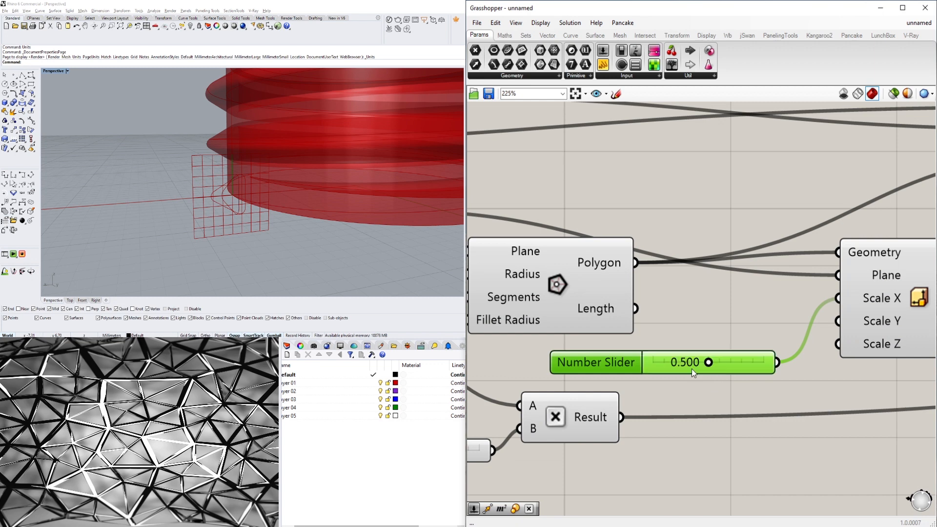
Feed the scaled polygon from the Scale component into the loft's Sections input and tidy the component's position.
scroll(692, 368, "down", 2)
right_click_drag(809, 337, 574, 381)
scroll(611, 375, "down", 2)
left_click(633, 355)
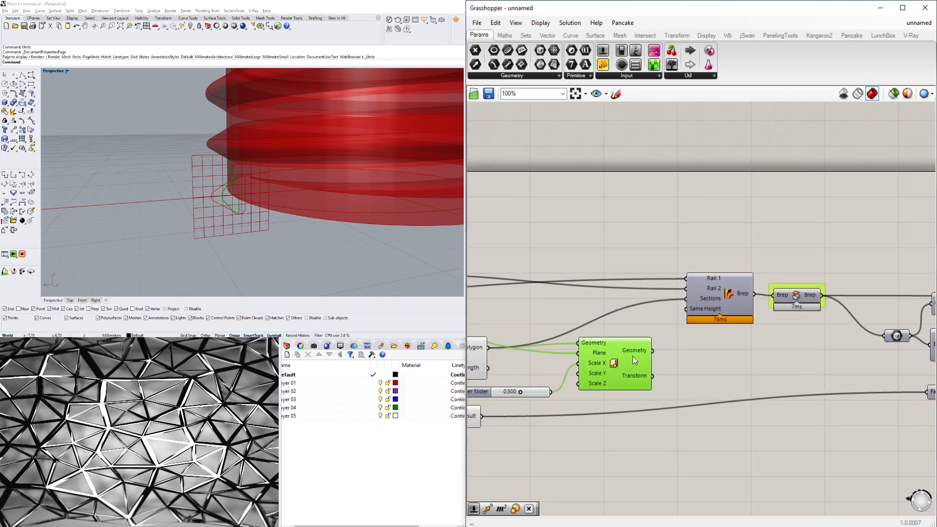
right_click_drag(520, 359, 602, 348)
left_click(583, 355)
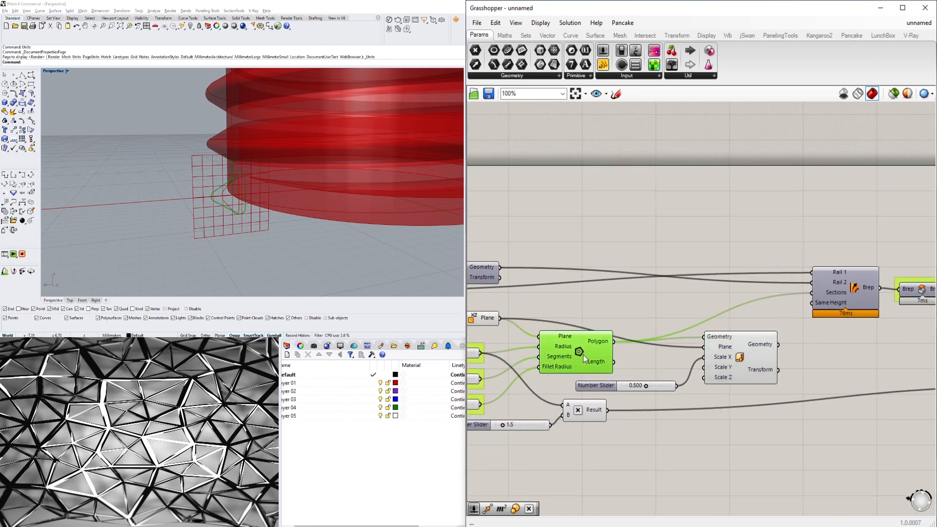
left_click_drag(791, 308, 813, 292)
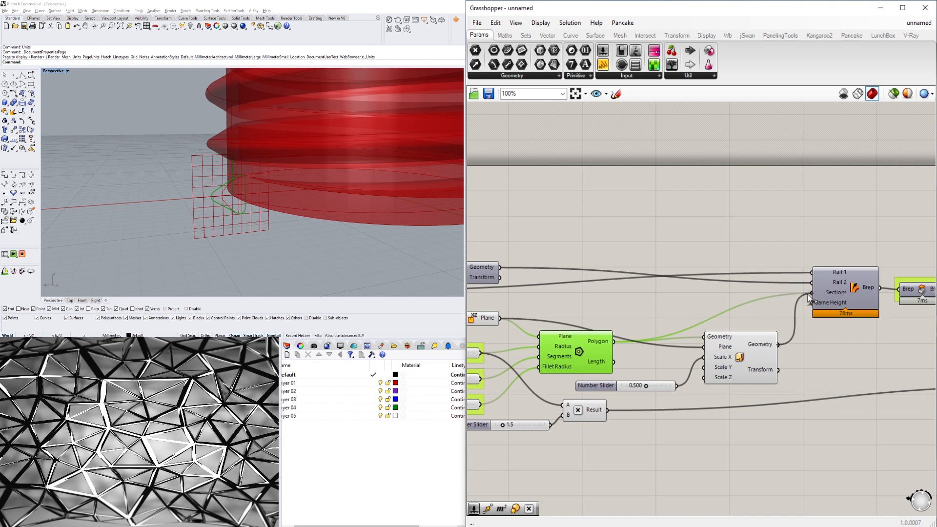
left_click(687, 238)
right_click_drag(762, 300, 739, 285)
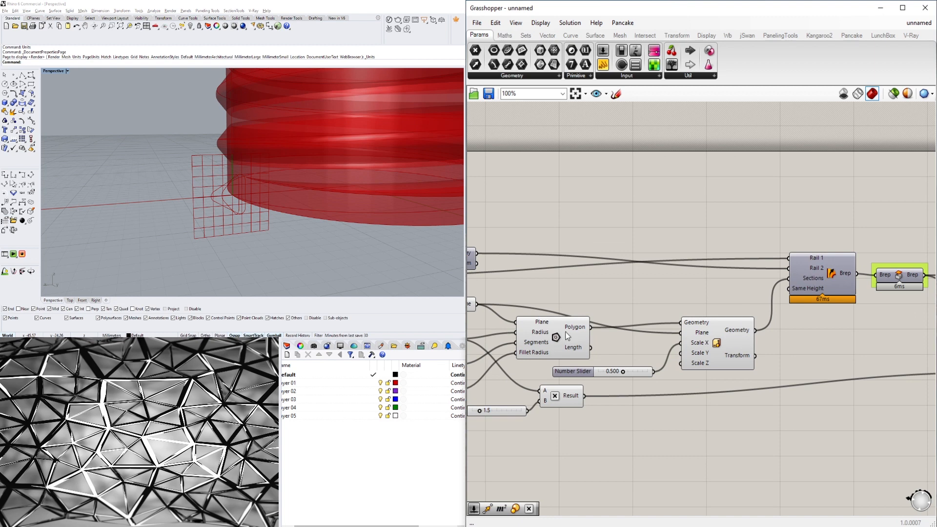
scroll(565, 332, "down", 1)
right_click_drag(565, 332, 688, 332)
left_click(833, 312)
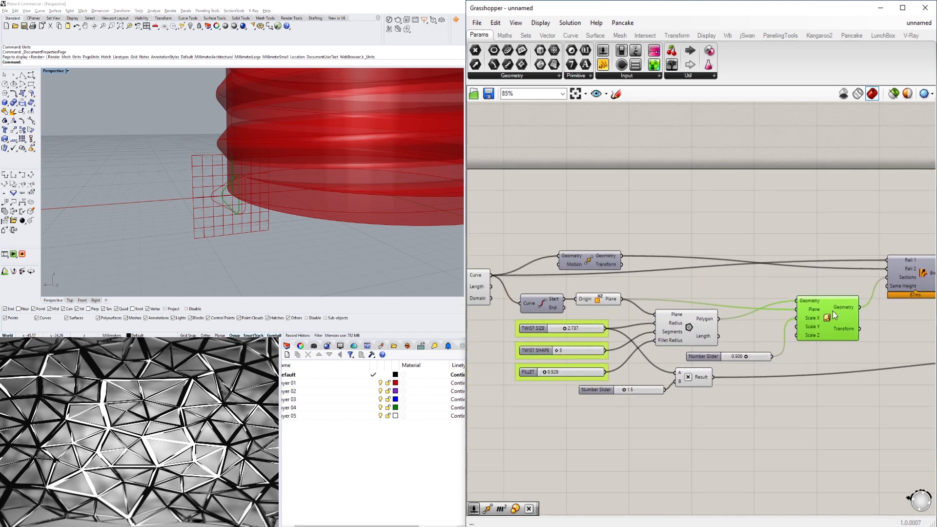
left_click_drag(832, 311, 832, 304)
left_click(708, 359)
scroll(709, 361, "up", 3)
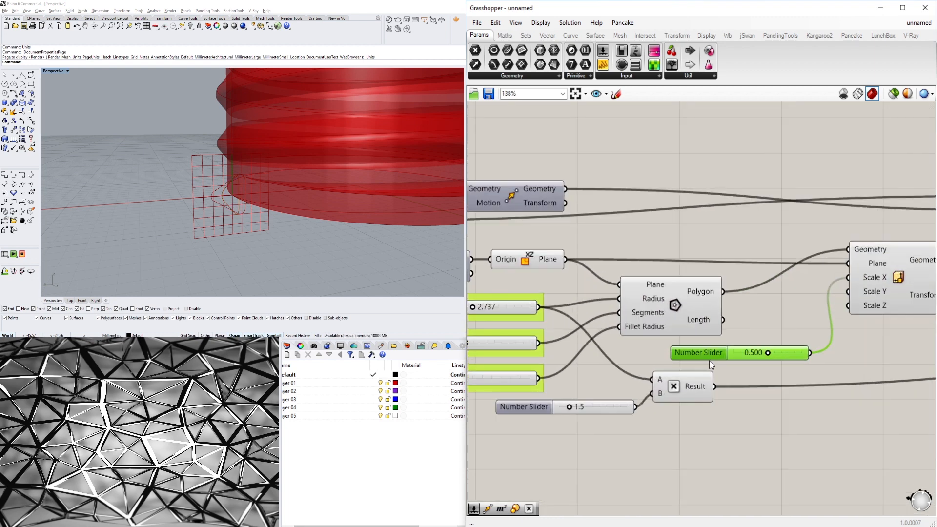
Rename the Scale X slider to TWIST SCALE.
right_click(709, 354)
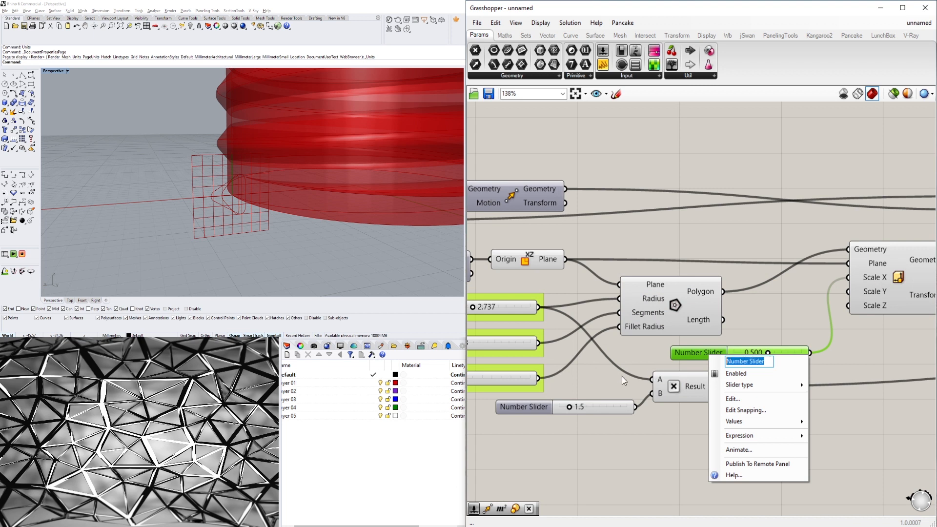
type("TWIST")
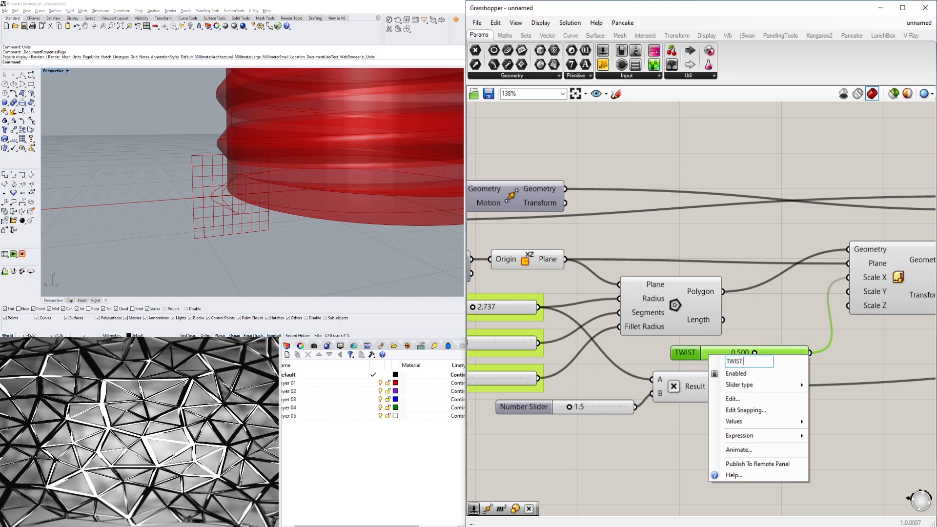
type(" SCALE")
key("Return")
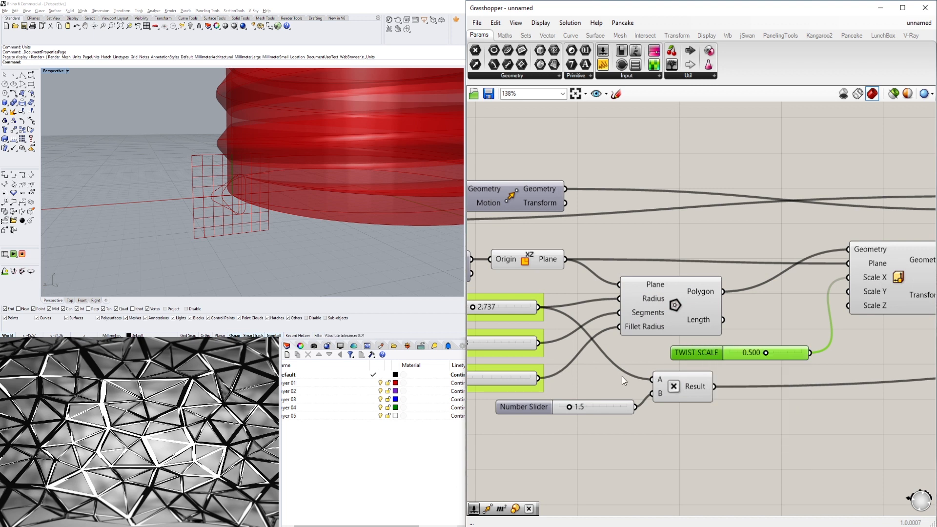
Delete the 1.5 number slider feeding the multiplication's B input.
scroll(709, 385, "up", 2)
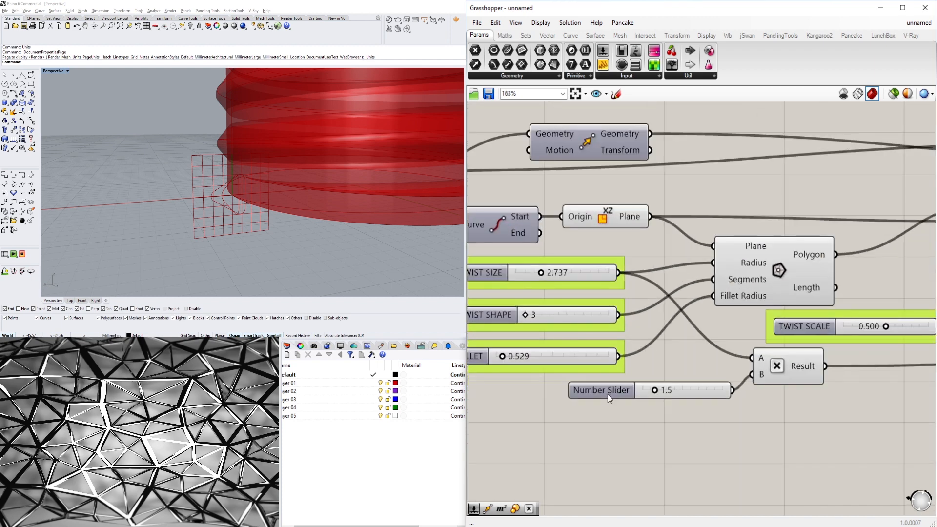
left_click(609, 393)
right_click(610, 393)
left_click(710, 388)
left_click_drag(621, 389, 554, 409)
scroll(553, 409, "down", 2)
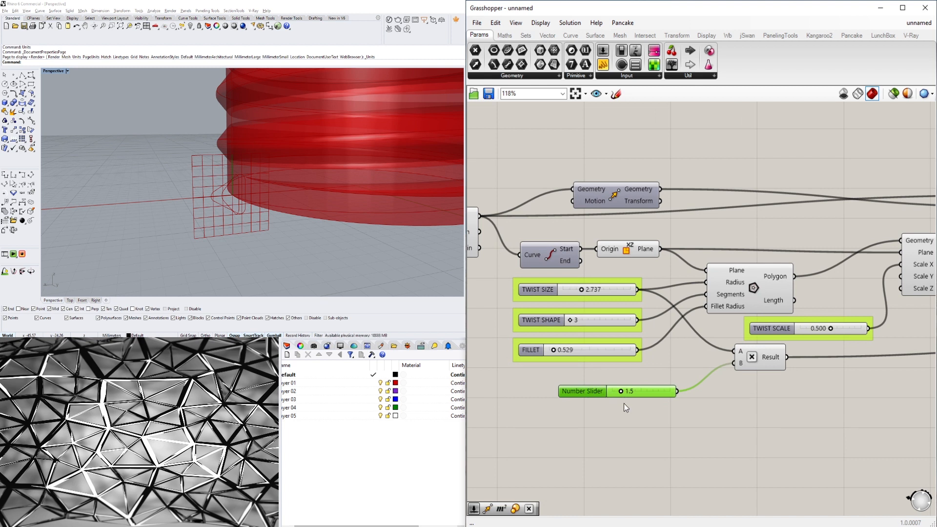
key("Delete")
Set the multiplication's B input to an internal value of 1.5.
right_click(739, 364)
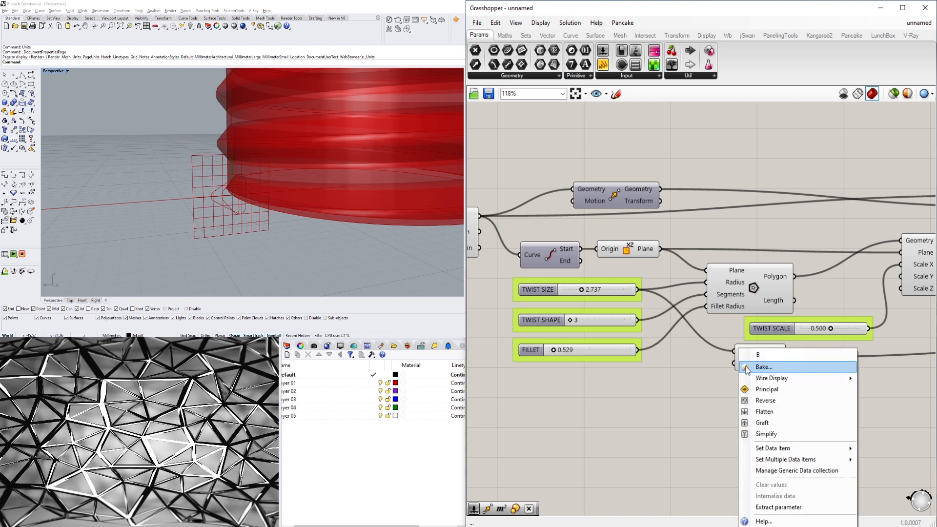
mouse_move(829, 451)
left_click(885, 448)
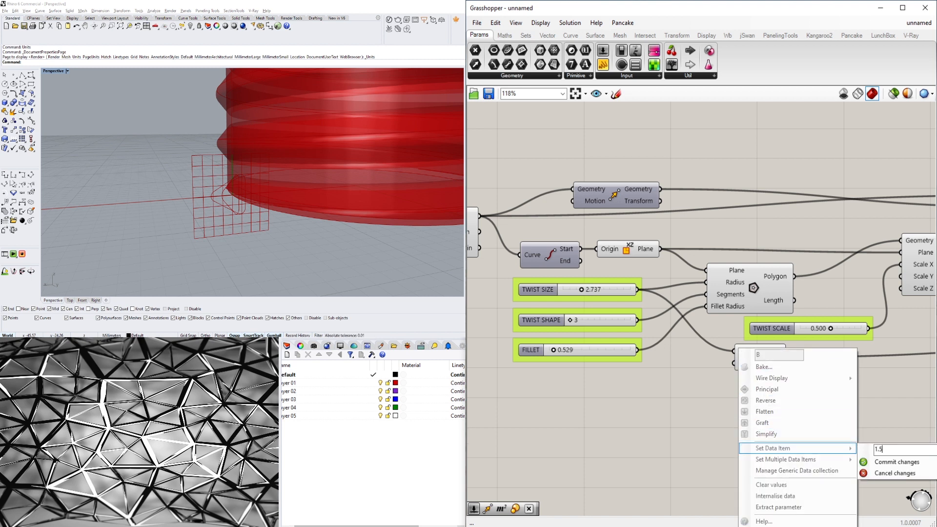
left_click(673, 381)
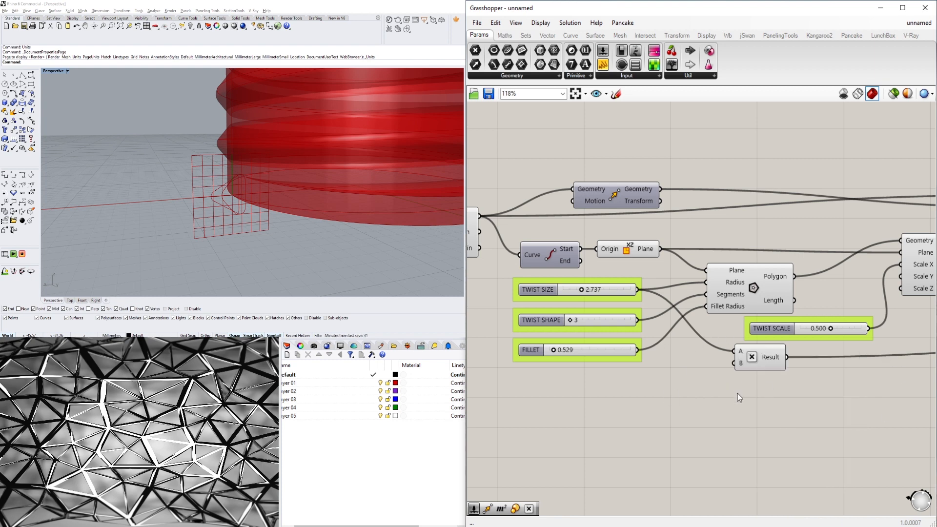
right_click_drag(737, 394, 666, 364)
left_click(662, 362)
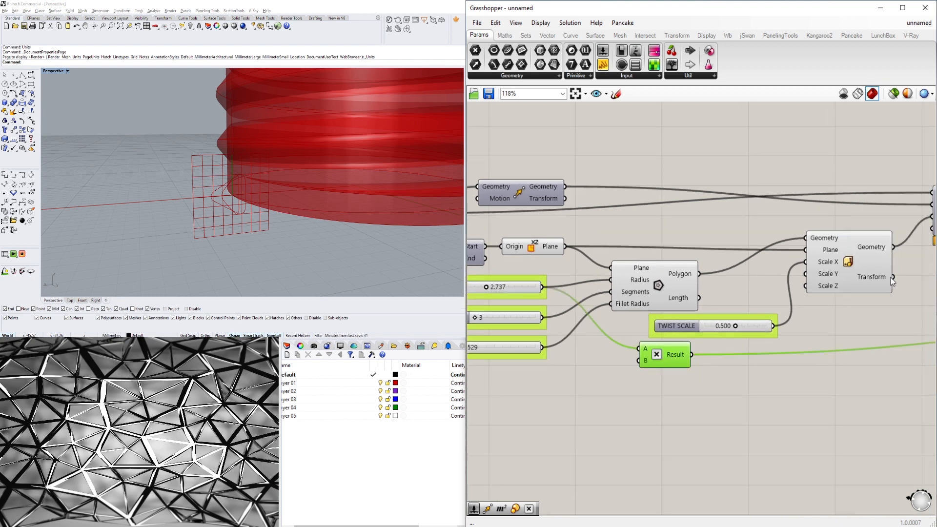
Select the profile-building components and turn off their preview.
scroll(892, 282, "down", 3)
left_click_drag(813, 320, 500, 257)
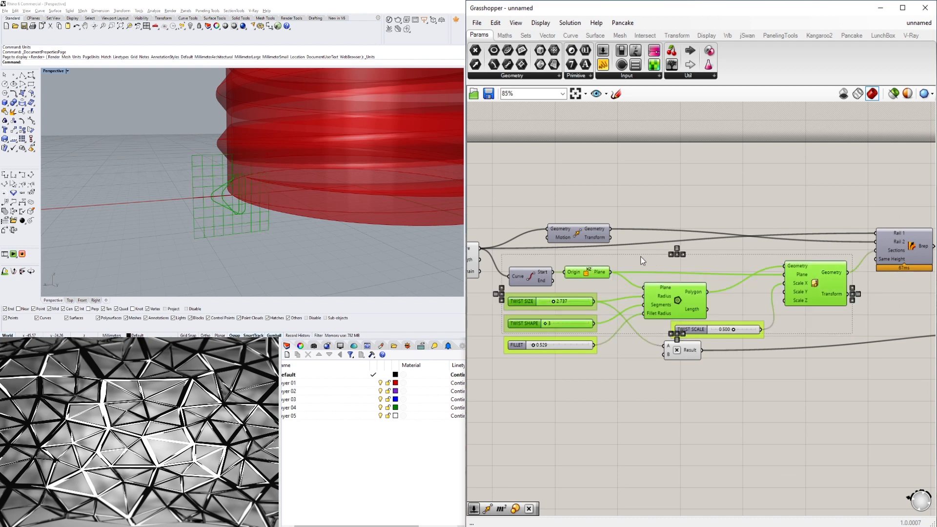
middle_click(651, 256)
left_click(681, 228)
left_click(702, 190)
scroll(240, 172, "down", 8)
right_click_drag(242, 168, 266, 160)
scroll(312, 150, "up", 5)
right_click_drag(337, 152, 291, 160)
Drag the TWIST SCALE slider to vary the profile scale along the sweep.
scroll(671, 325, "up", 6)
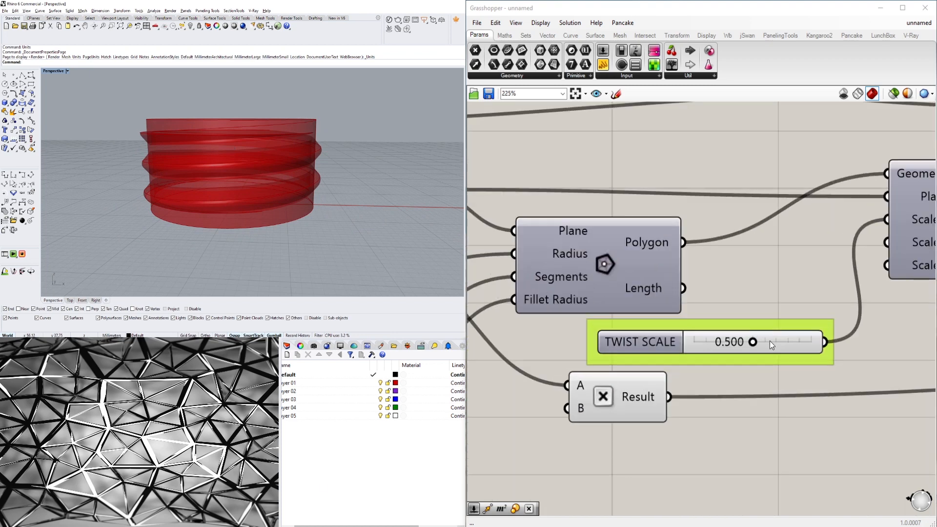
left_click_drag(711, 342, 691, 342)
left_click_drag(677, 344, 711, 344)
scroll(731, 322, "down", 8)
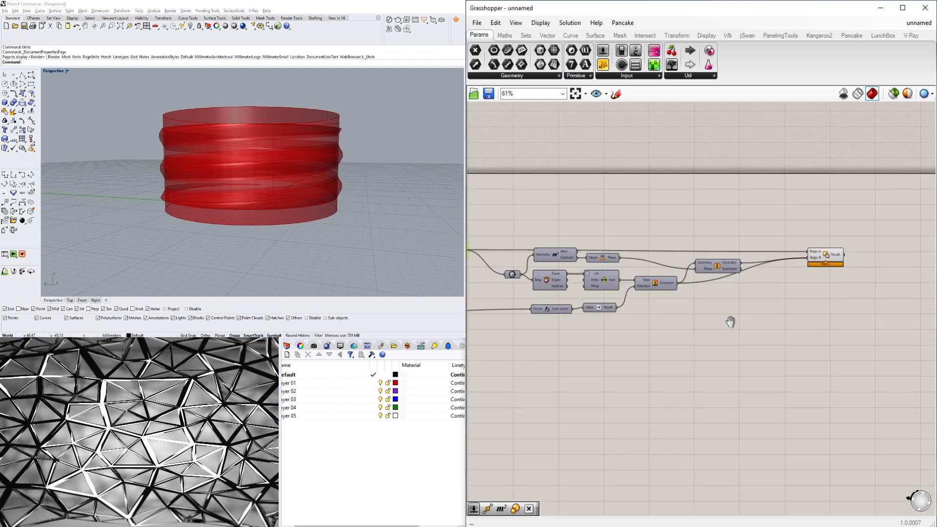
Add a Solid Union component and connect the Solid Difference result to its Breps input.
scroll(730, 322, "up", 3)
left_click(697, 264)
double_click(790, 292)
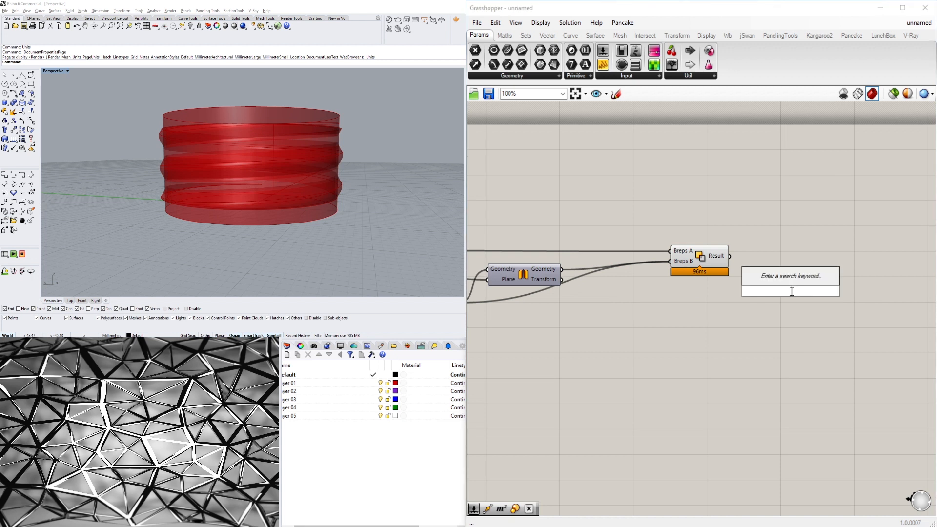
type("UNIO")
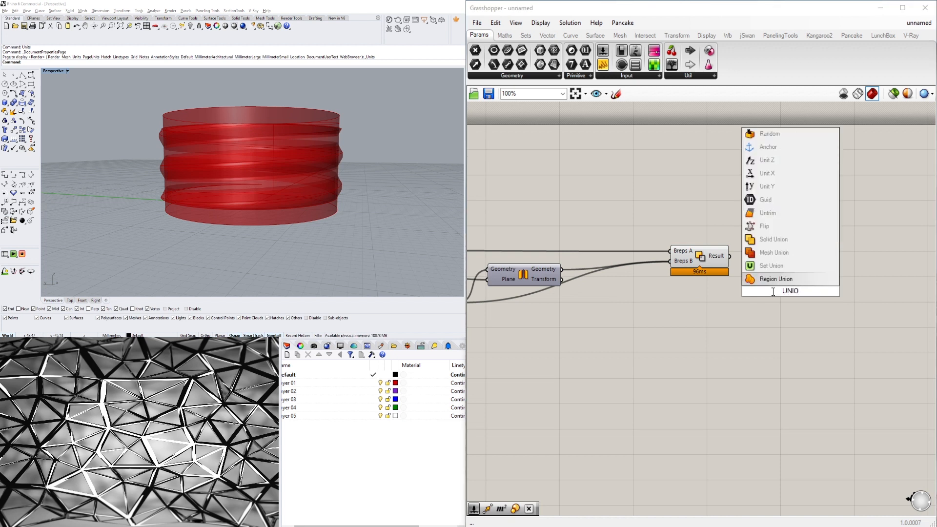
left_click(763, 239)
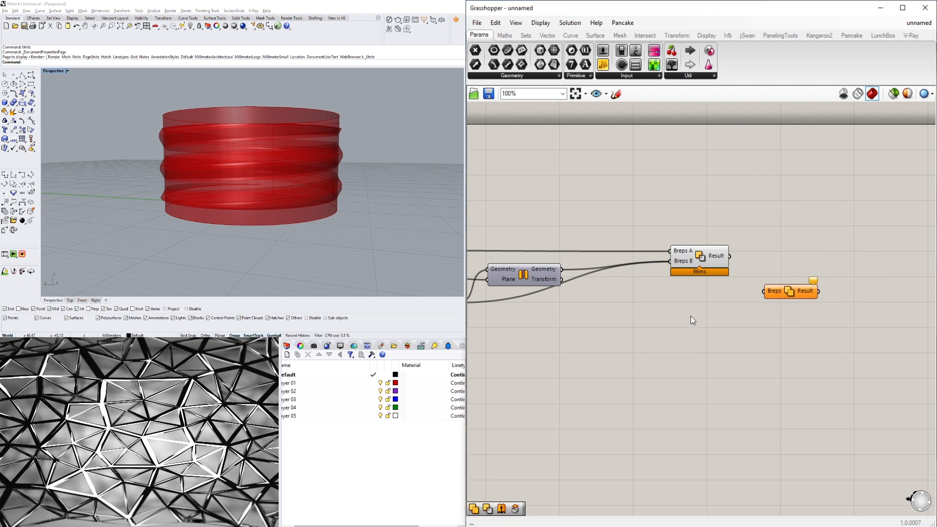
left_click(702, 256)
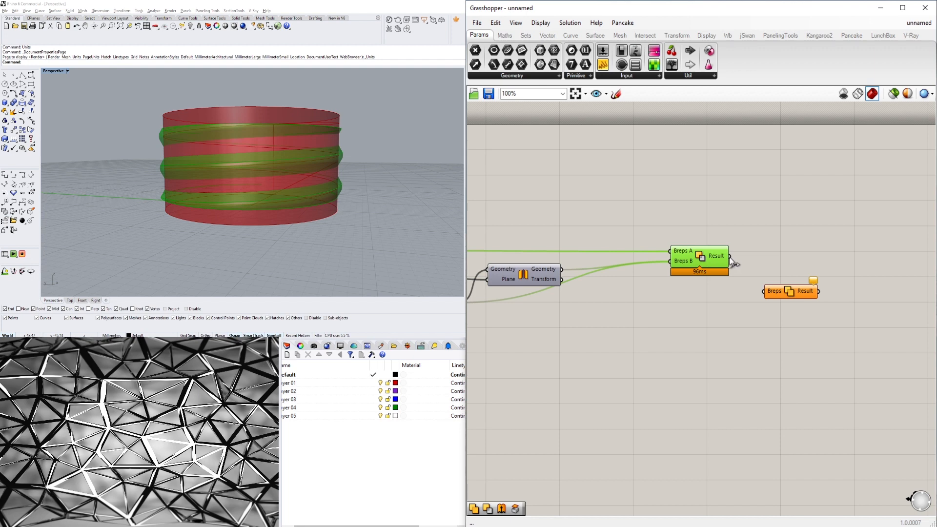
left_click_drag(730, 257, 788, 315)
Examine the definition across the canvas from the curve components to the Solid Union.
scroll(688, 370, "down", 3)
right_click_drag(598, 409, 883, 371)
scroll(752, 382, "down", 3)
right_click_drag(628, 377, 774, 362)
scroll(730, 366, "up", 4)
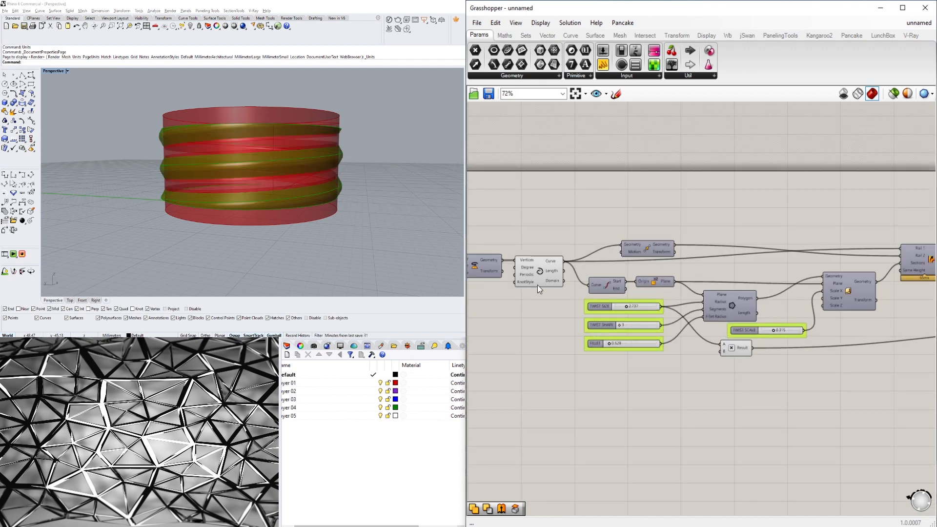
right_click_drag(540, 289, 761, 292)
right_click_drag(513, 273, 594, 277)
left_click(517, 312)
right_click_drag(568, 337, 525, 336)
scroll(512, 314, "down", 5)
left_click_drag(505, 313, 695, 295)
scroll(837, 341, "up", 2)
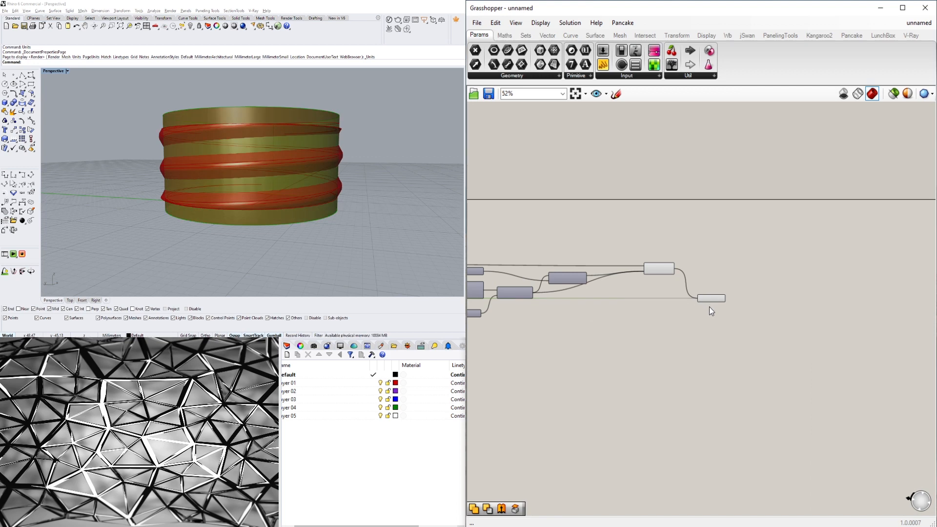
scroll(675, 293, "up", 6)
Flatten the Solid Union's Breps input.
right_click(786, 312)
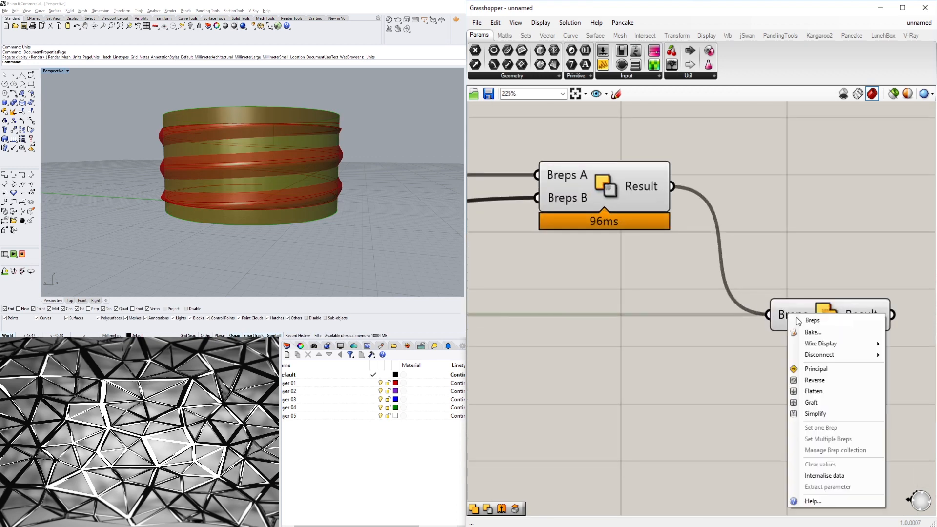
left_click(816, 395)
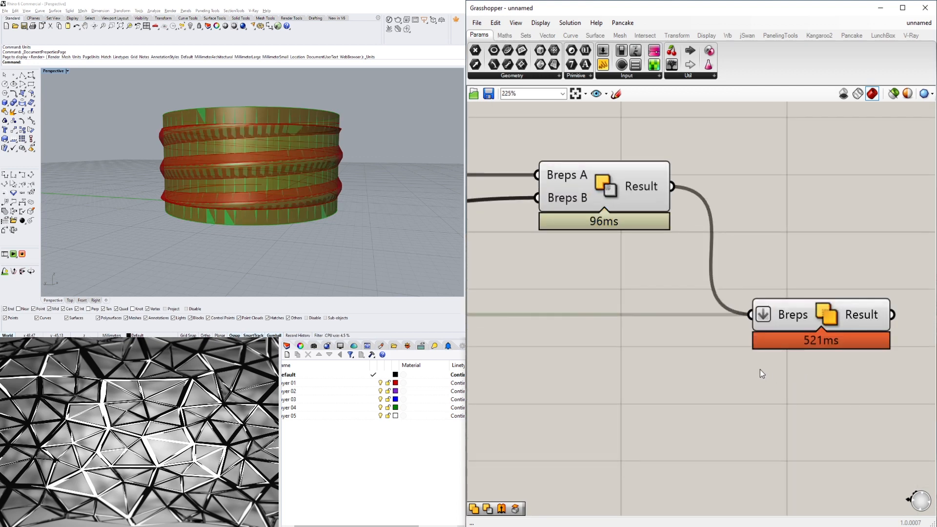
scroll(655, 376, "down", 12)
left_click_drag(740, 343, 491, 280)
scroll(638, 355, "down", 5)
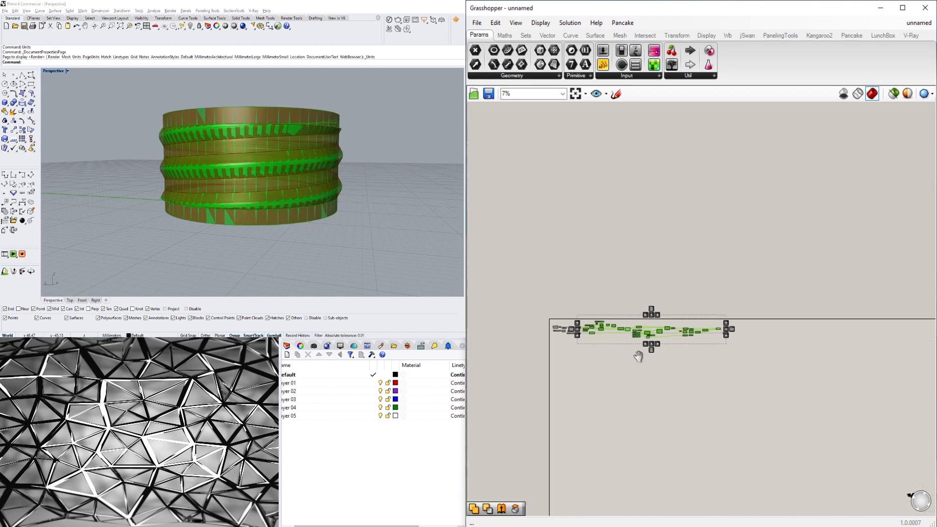
middle_click(658, 308)
left_click(688, 275)
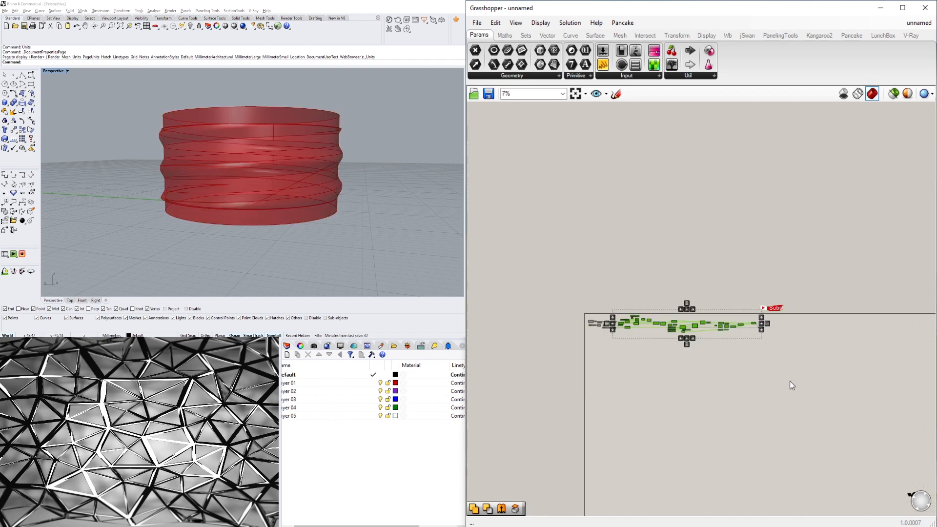
Bake the Solid Union result into the Rhino document and set the Perspective viewport to Shaded display.
scroll(781, 361, "up", 10)
left_click(713, 353)
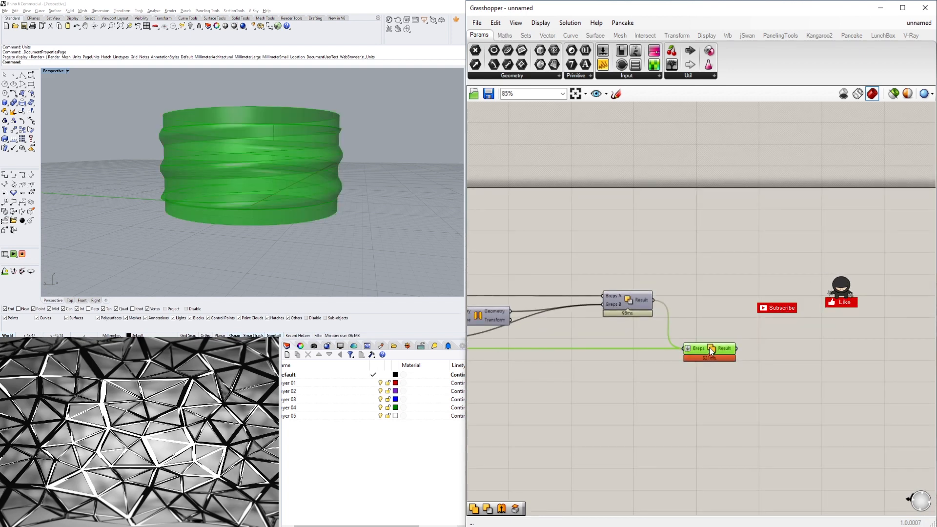
middle_click(709, 348)
right_click_drag(319, 183, 306, 198)
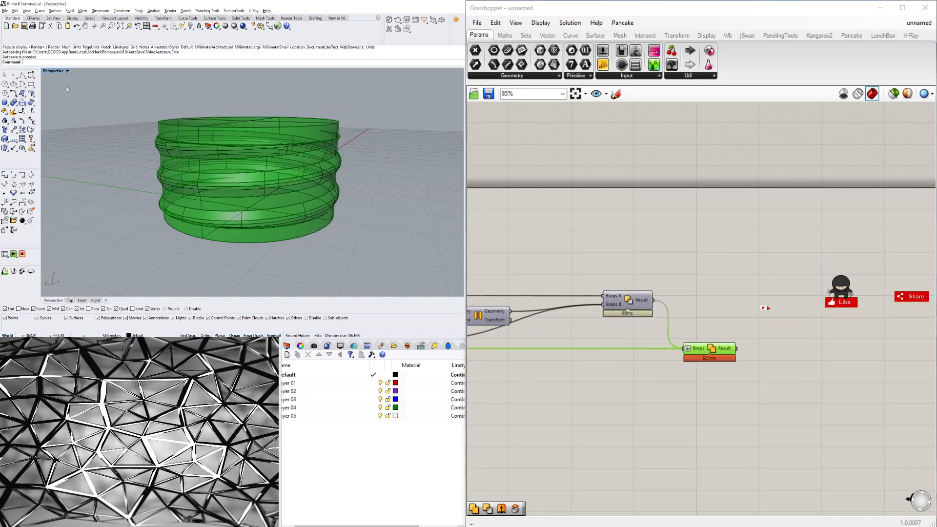
left_click(67, 71)
left_click(70, 96)
Move the baked polysurface away from the Grasshopper preview in the Perspective viewport.
scroll(171, 145, "down", 8)
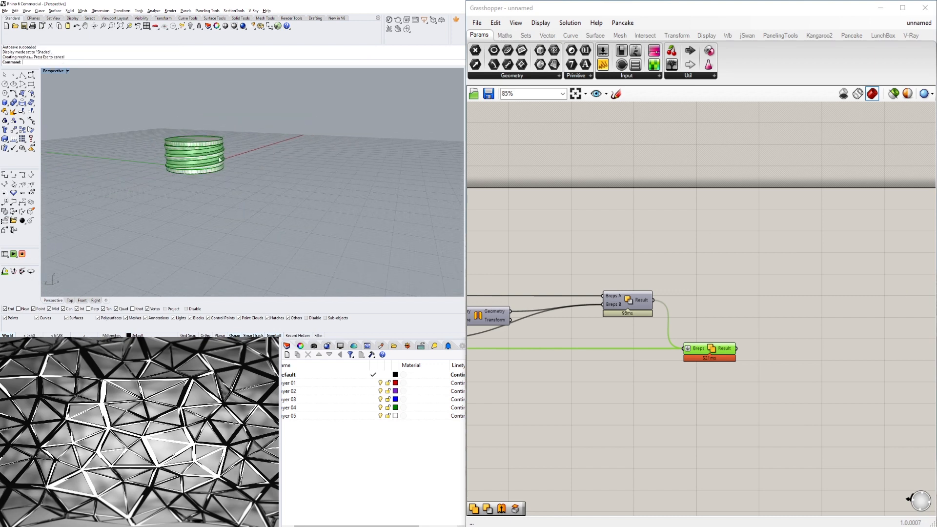
right_click_drag(244, 216, 246, 246)
left_click(223, 210)
left_click_drag(222, 209, 318, 150)
Select the baked polysurface and zoom the viewport to the selection.
left_click(359, 147)
scroll(359, 147, "up", 4)
left_click(317, 153)
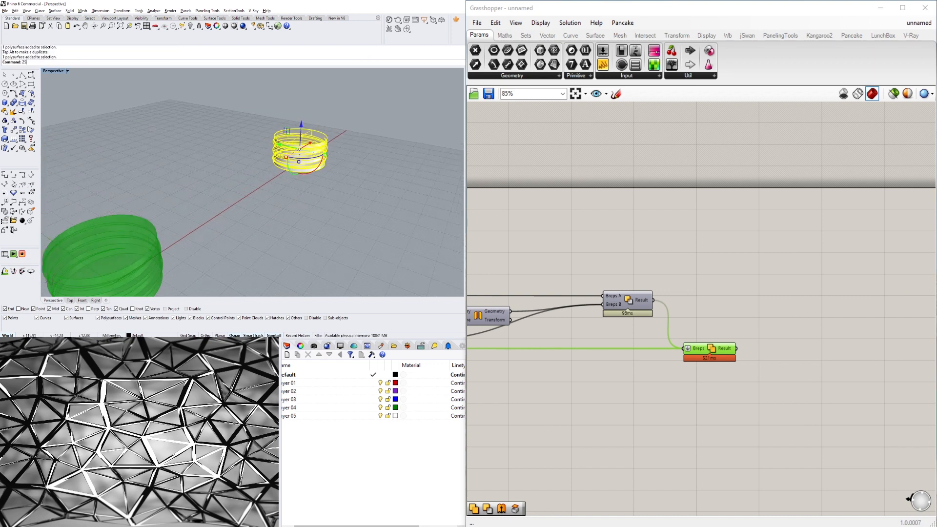
key("Return")
key("Escape")
right_click_drag(310, 243, 242, 195)
left_click(243, 195)
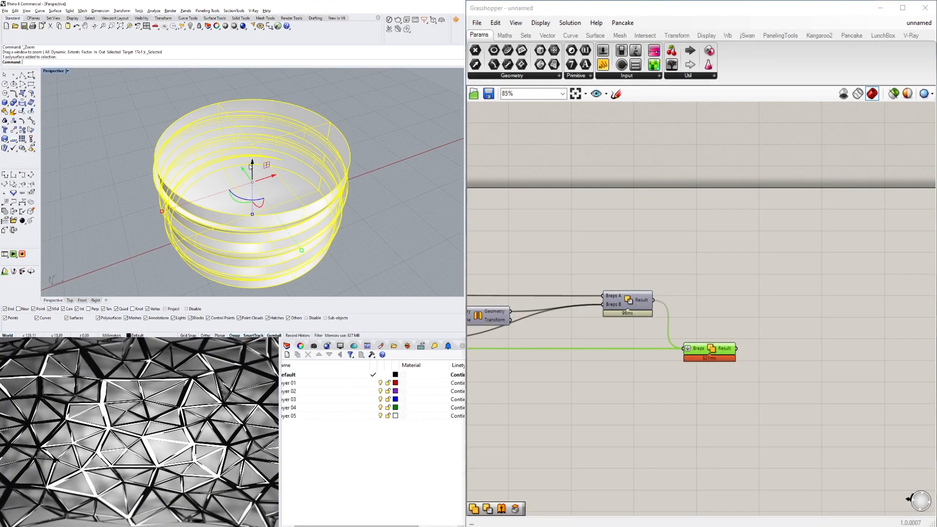
key("Escape")
Duplicate the border of the baked polysurface's top face with DupFaceBorder.
right_click_drag(240, 160, 236, 170)
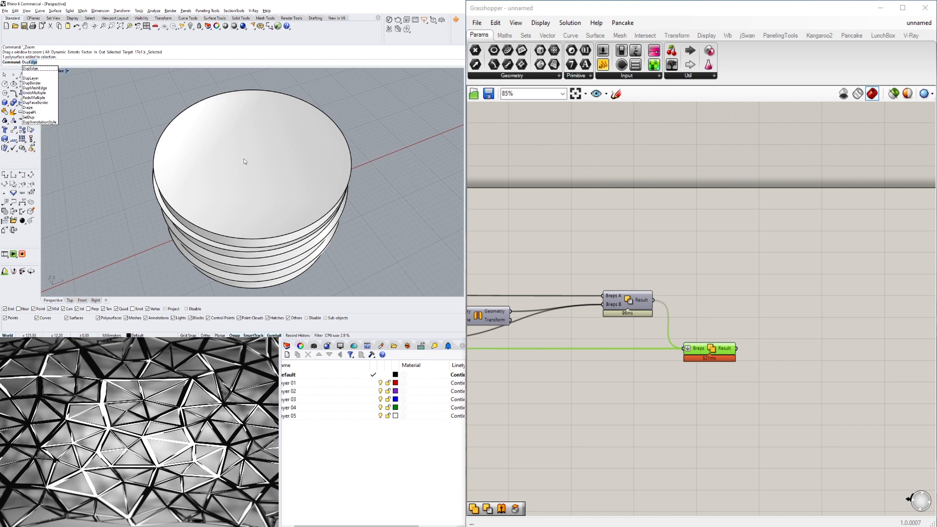
key("BackSpace")
key("BackSpace")
type("F")
key("Return")
left_click(244, 158)
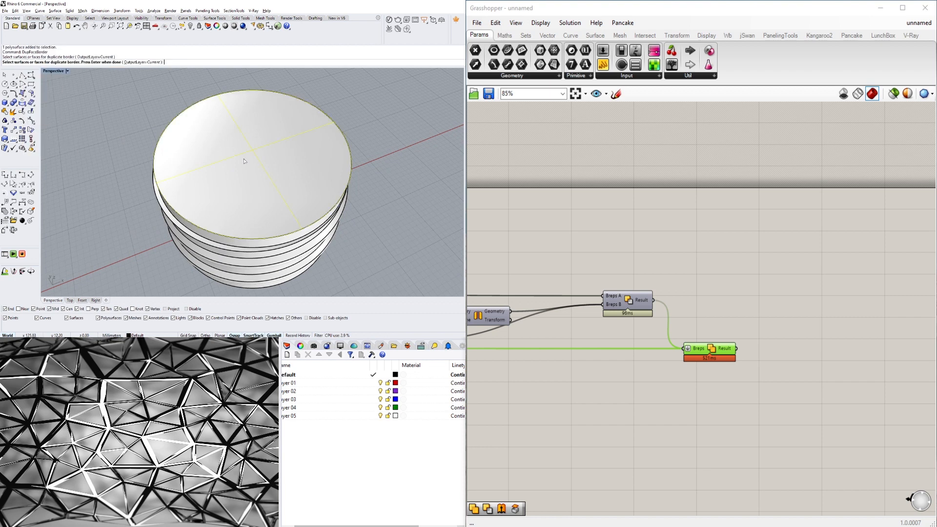
left_click(244, 159)
key("Return")
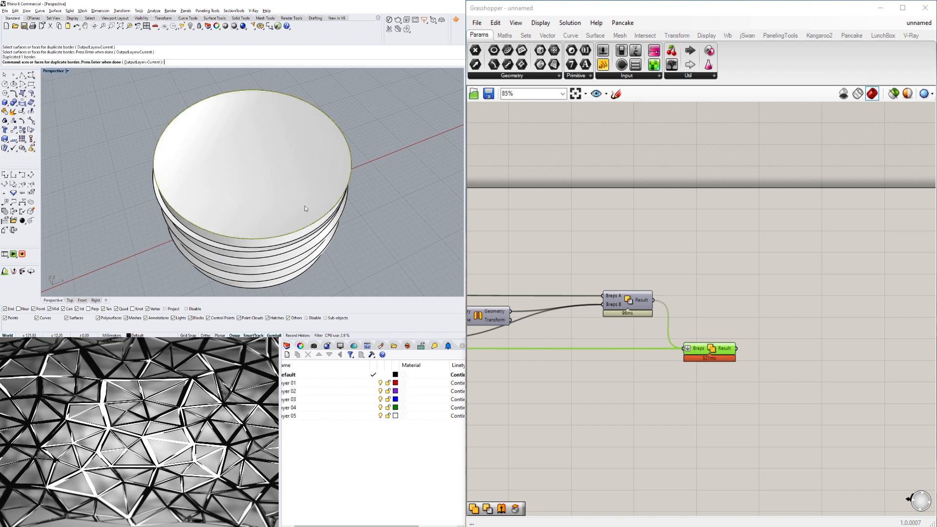
Delete the top face of the baked polysurface and cap the open polysurface.
key("Escape")
right_click_drag(305, 208, 283, 182)
left_click_drag(166, 140, 171, 140)
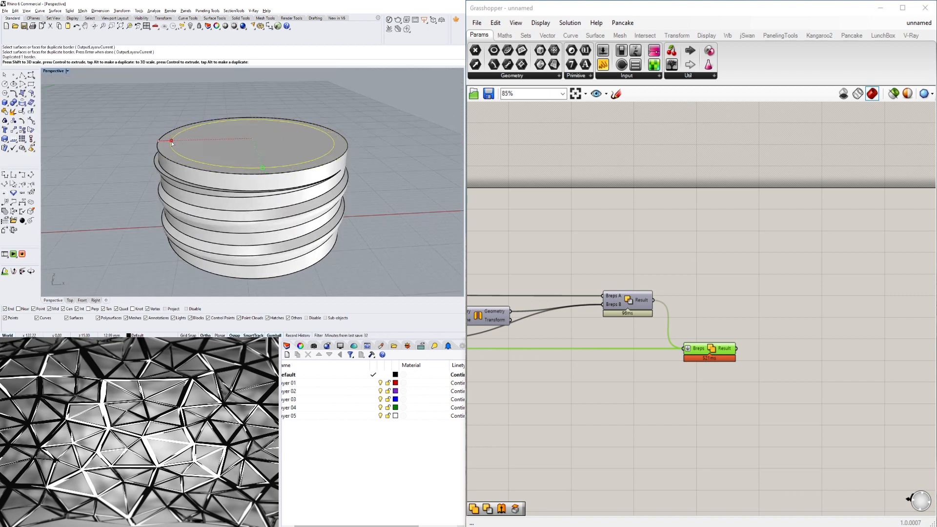
right_click_drag(253, 131, 327, 226)
key("Delete")
left_click(302, 268)
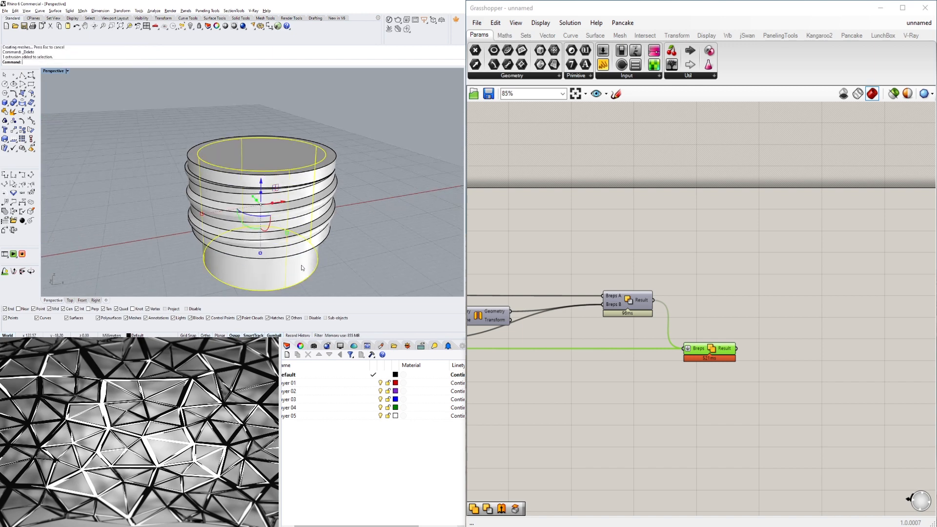
key("Return")
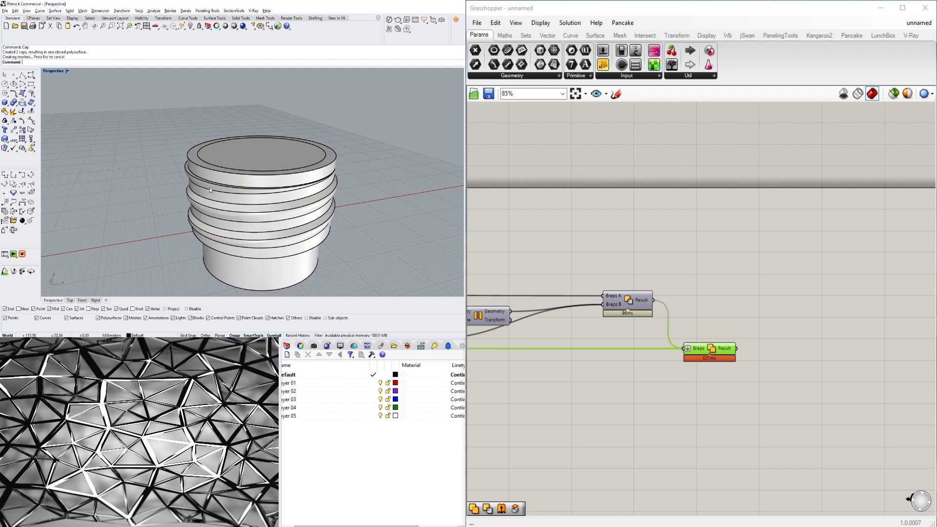
Try a BooleanDifference, subtracting the lower cylinder from the ribbed baked polysurface.
left_click(213, 177)
type("BooleanDifference")
key("Return")
left_click(252, 271)
key("Return")
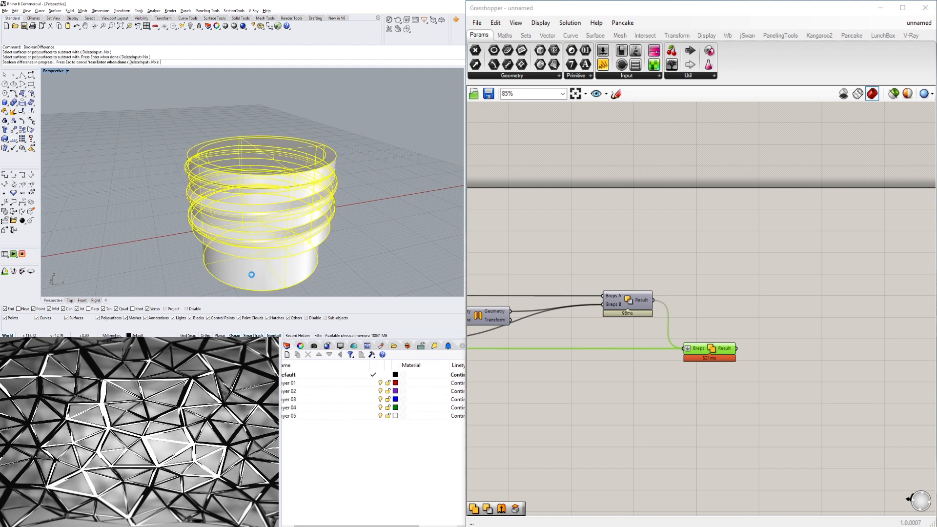
key("F1")
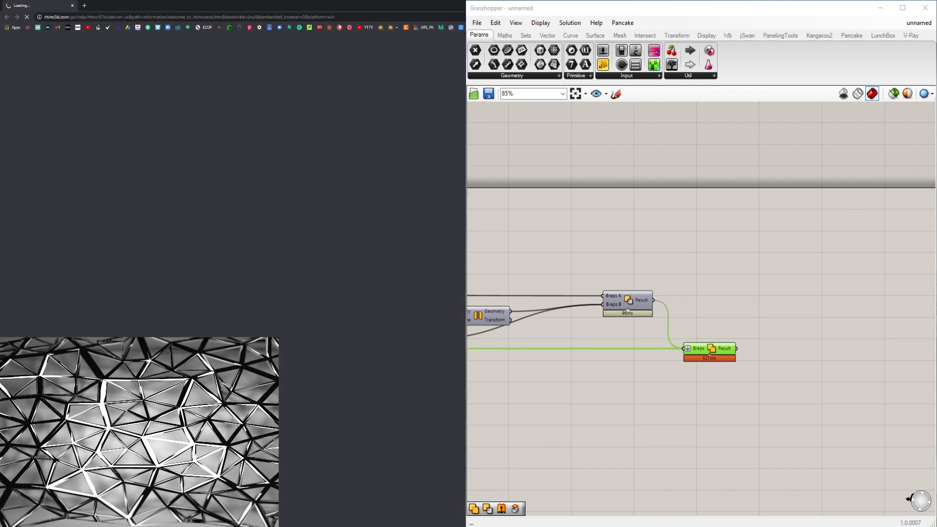
key("ctrl+w")
Delete all the baked geometry from the Rhino scene.
left_click(273, 268)
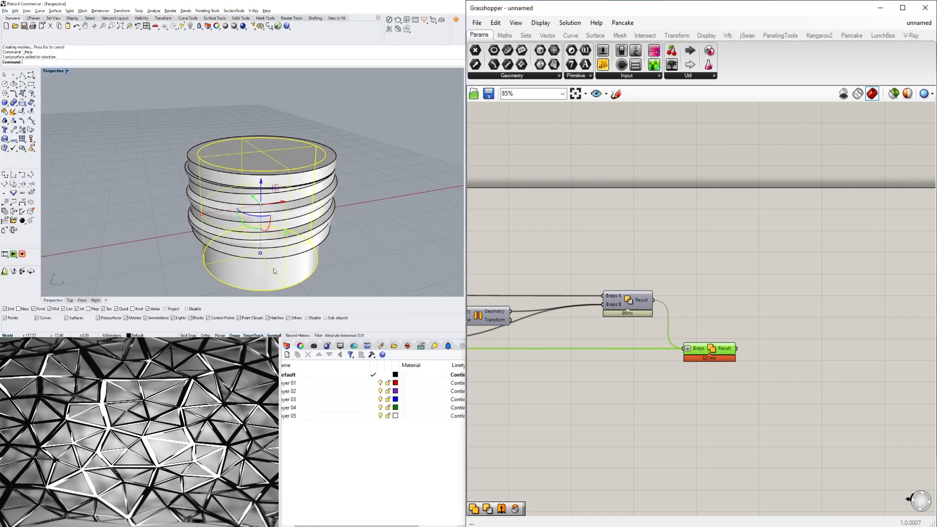
key("Delete")
right_click_drag(273, 266, 232, 194)
scroll(195, 232, "down", 6)
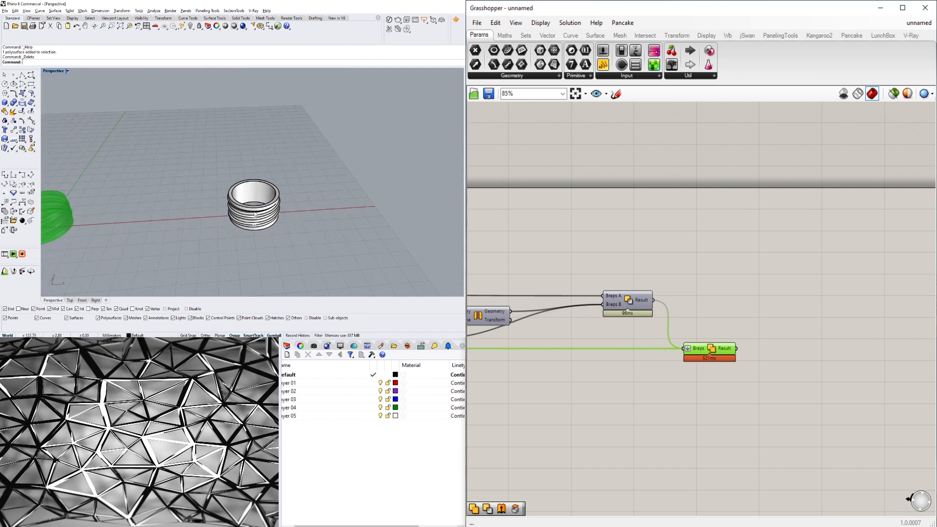
scroll(233, 196, "up", 2)
left_click(258, 218)
scroll(258, 217, "down", 6)
scroll(135, 216, "up", 6)
key("Delete")
Examine the Grasshopper sweep preview in the Perspective viewport.
scroll(160, 218, "up", 7)
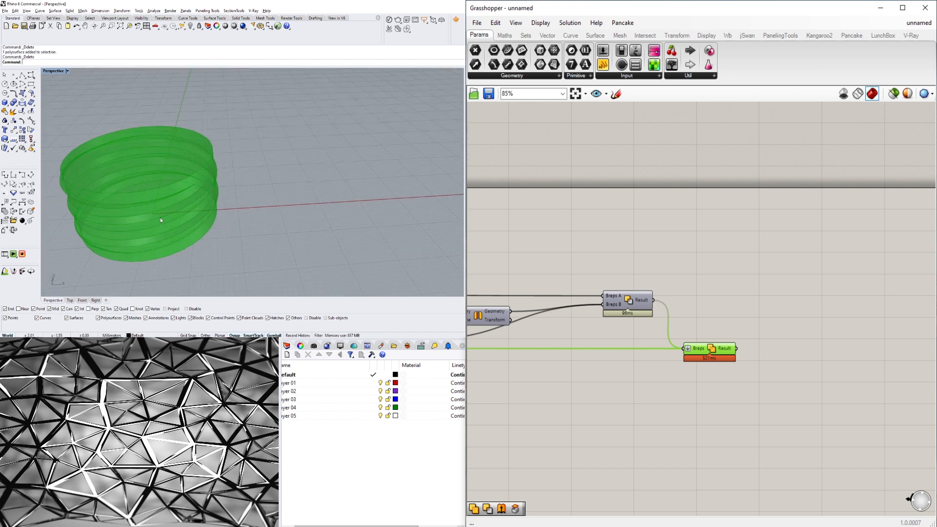
right_click_drag(160, 218, 143, 126)
scroll(288, 173, "down", 7)
scroll(209, 152, "up", 5)
scroll(136, 128, "up", 5)
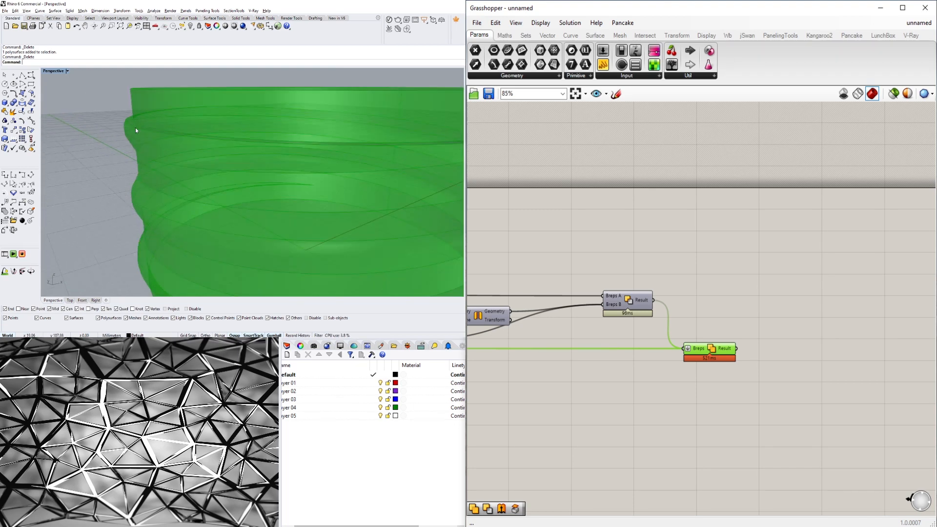
scroll(136, 129, "down", 5)
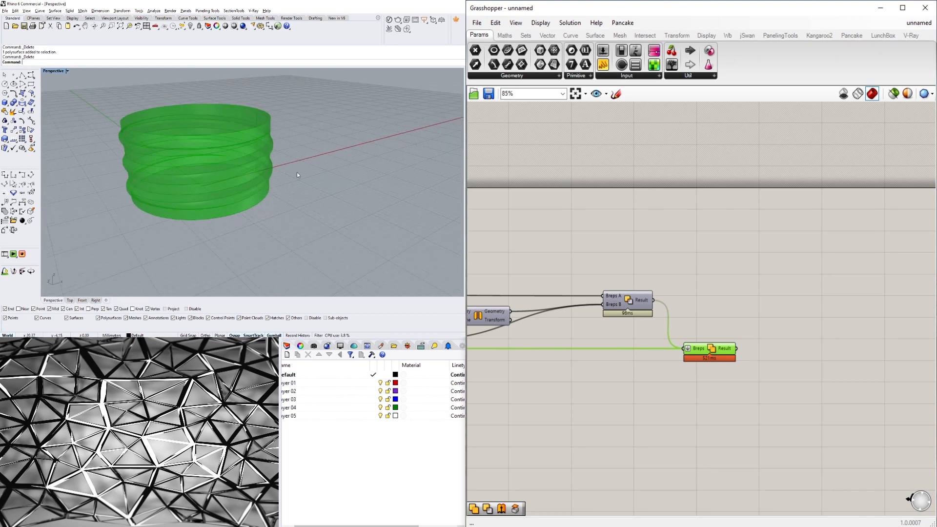
Zoom out the Grasshopper canvas to view the whole definition.
left_click(771, 279)
scroll(634, 289, "down", 3)
right_click_drag(635, 290, 922, 237)
scroll(714, 222, "down", 4)
right_click_drag(731, 236, 793, 247)
scroll(791, 247, "down", 2)
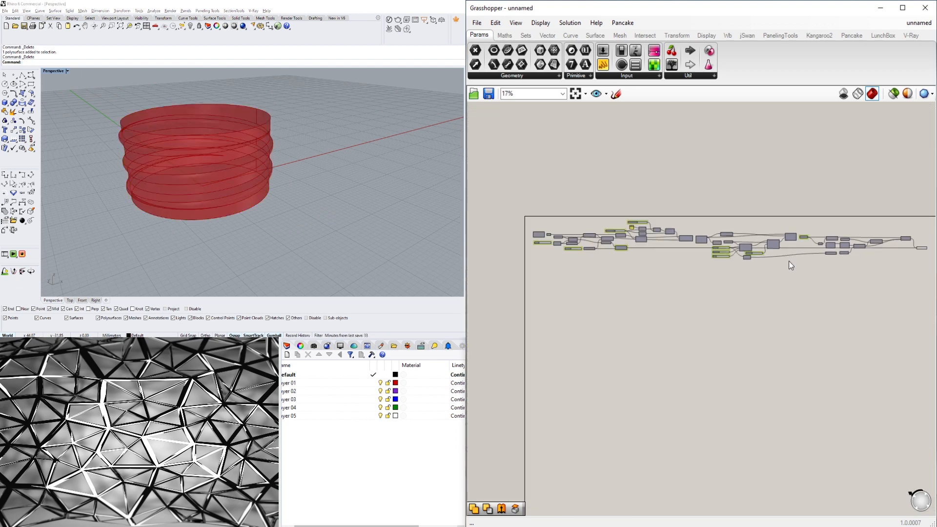